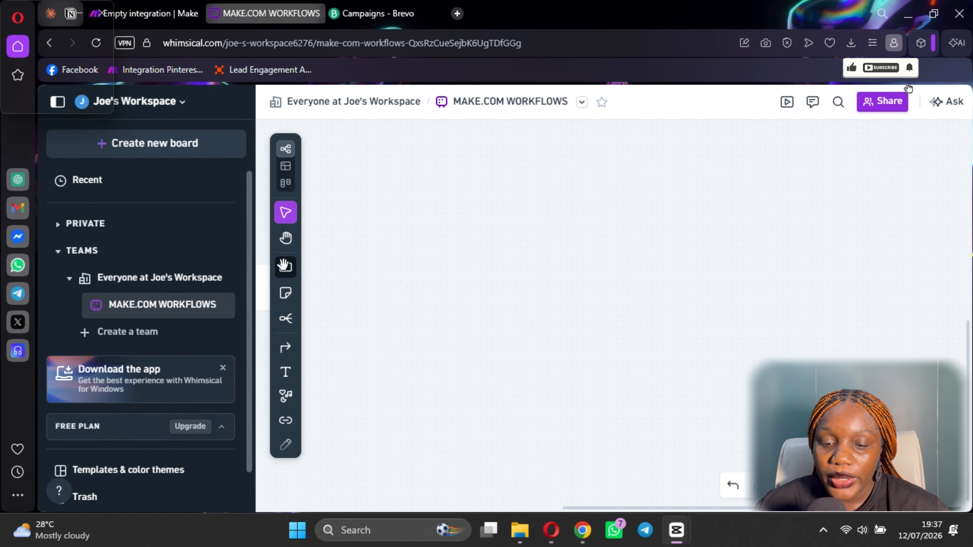
Step: Draw a rectangle on the empty board and label it "Scheduler"
left_click(285, 266)
left_click_drag(372, 248, 458, 276)
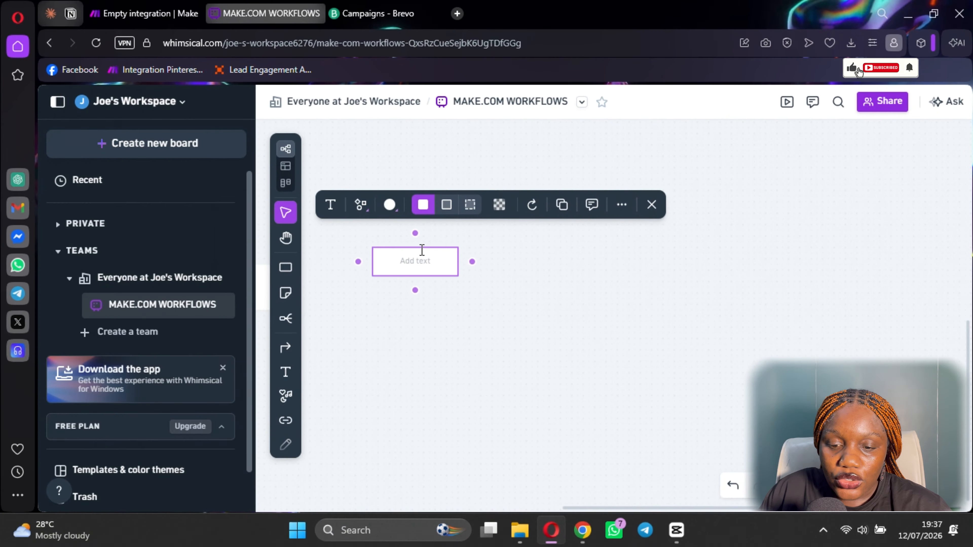
type("S")
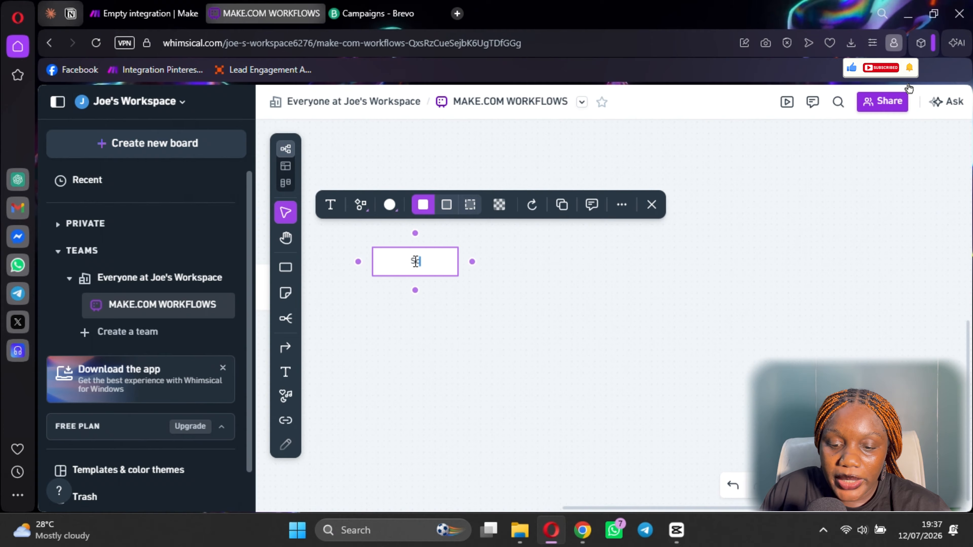
type("chedul")
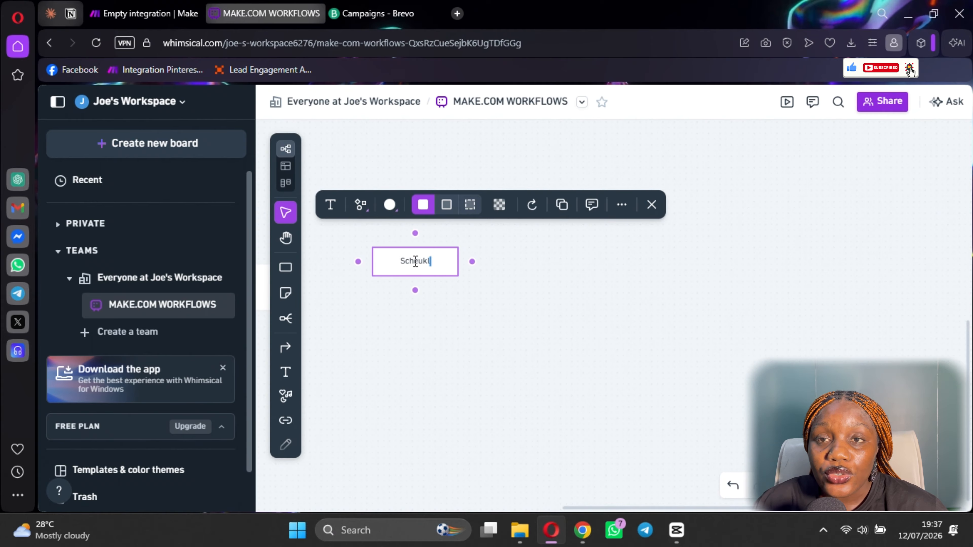
type("er")
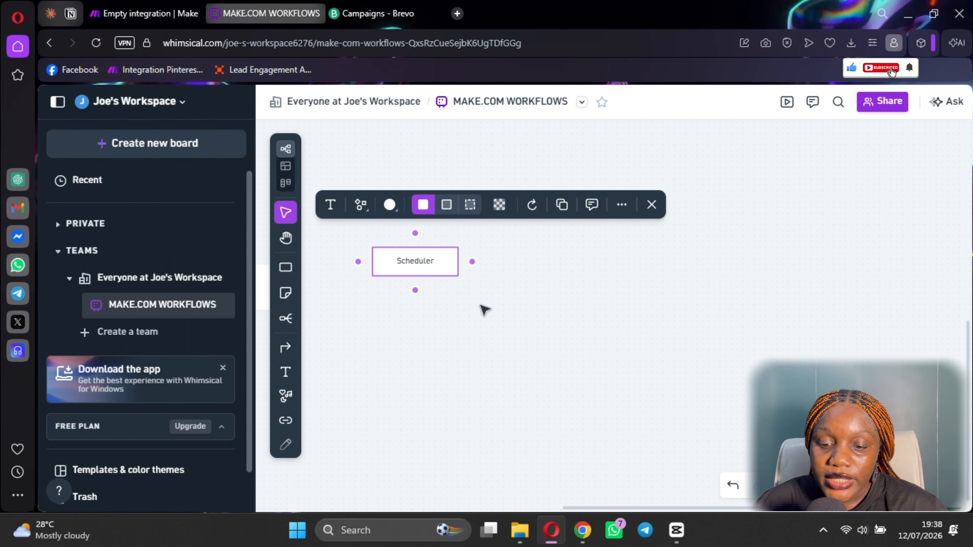
left_click(512, 368)
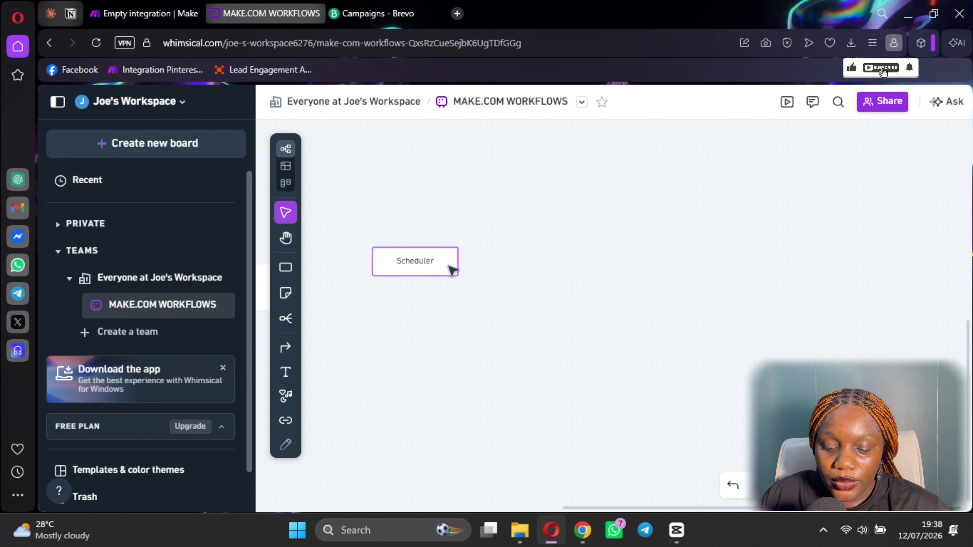
Step: Add a connected box to the right of the Scheduler box and label it "Perplexity"
left_click(453, 266)
left_click(473, 263)
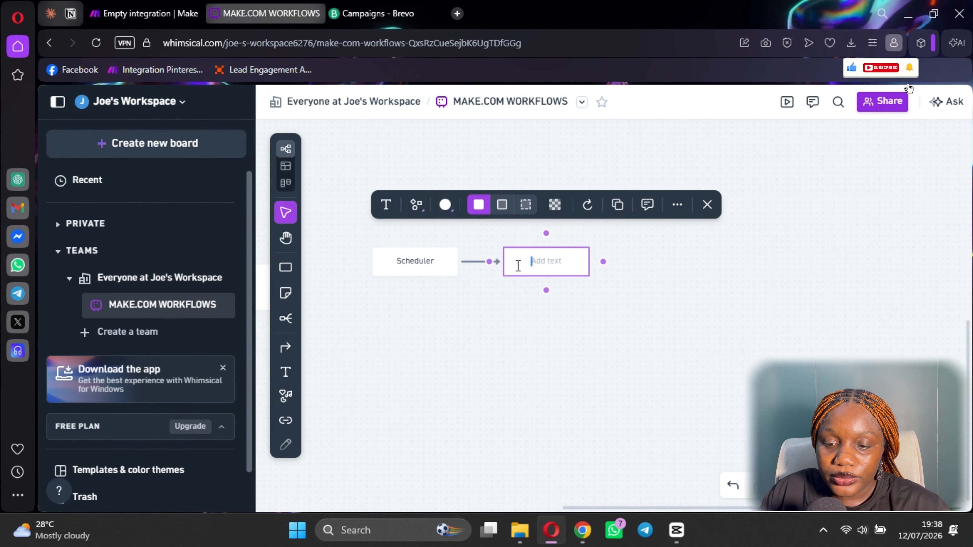
type("Perper")
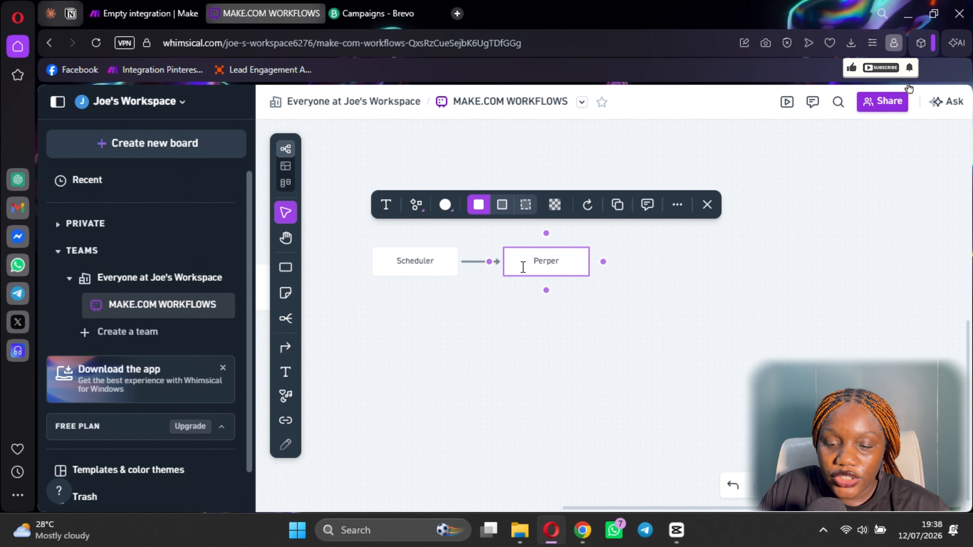
key("BackSpace")
key("BackSpace")
key("BackSpace")
type("ple")
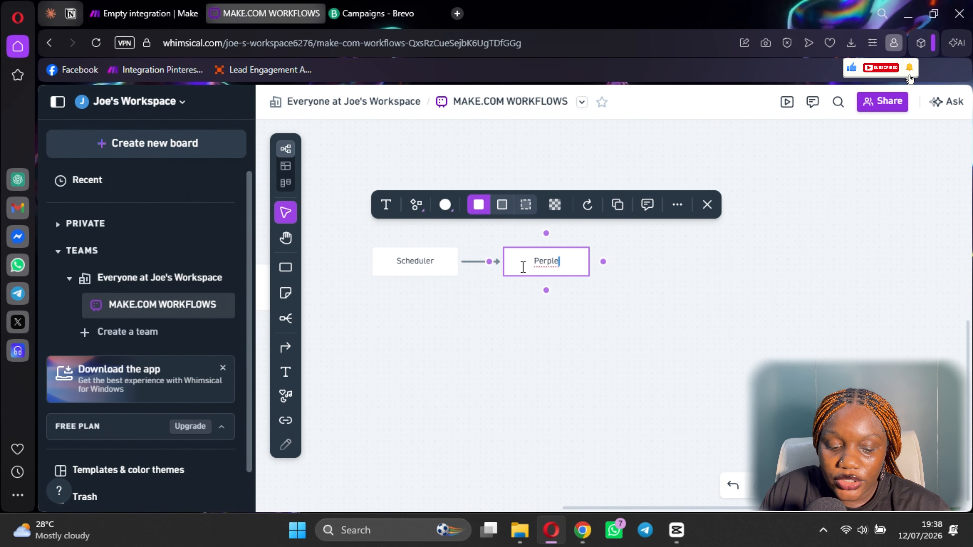
type("sit")
key("BackSpace")
key("BackSpace")
key("BackSpace")
type("si")
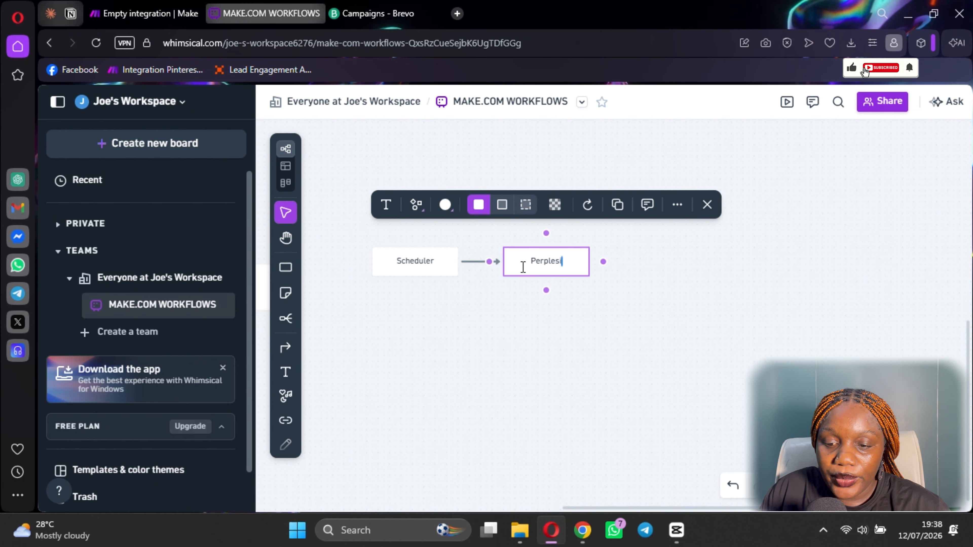
key("BackSpace")
key("BackSpace")
key("BackSpace")
type("xie")
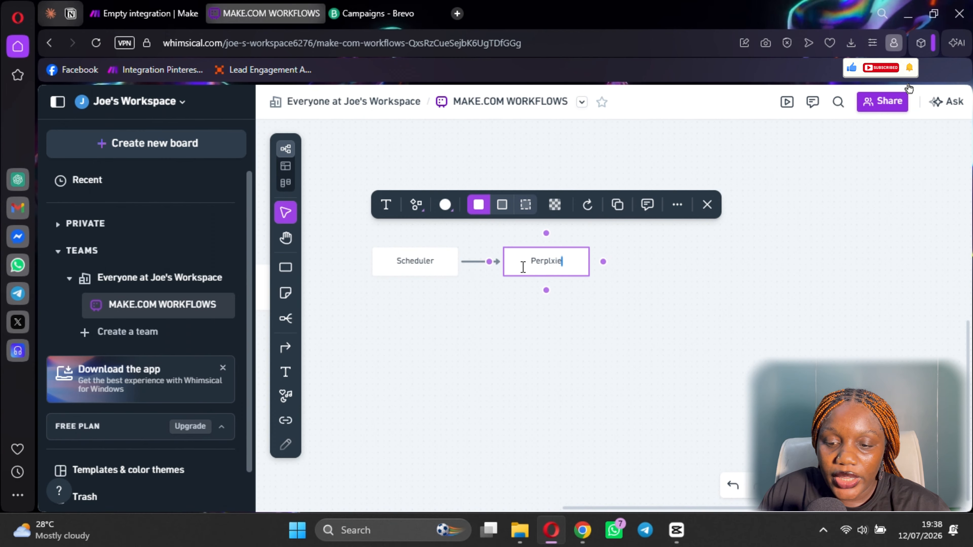
key("BackSpace")
key("BackSpace")
key("BackSpace")
type("e")
type("xity")
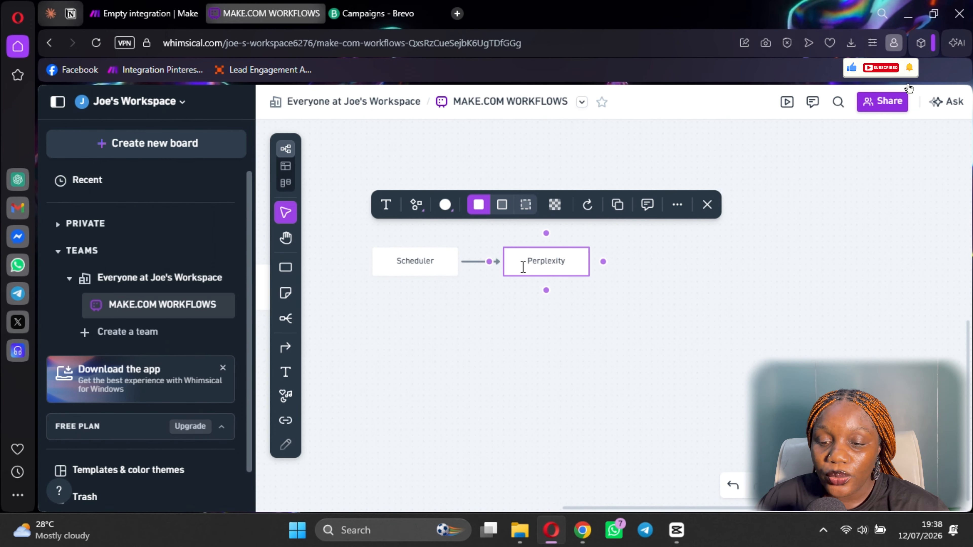
left_click(594, 331)
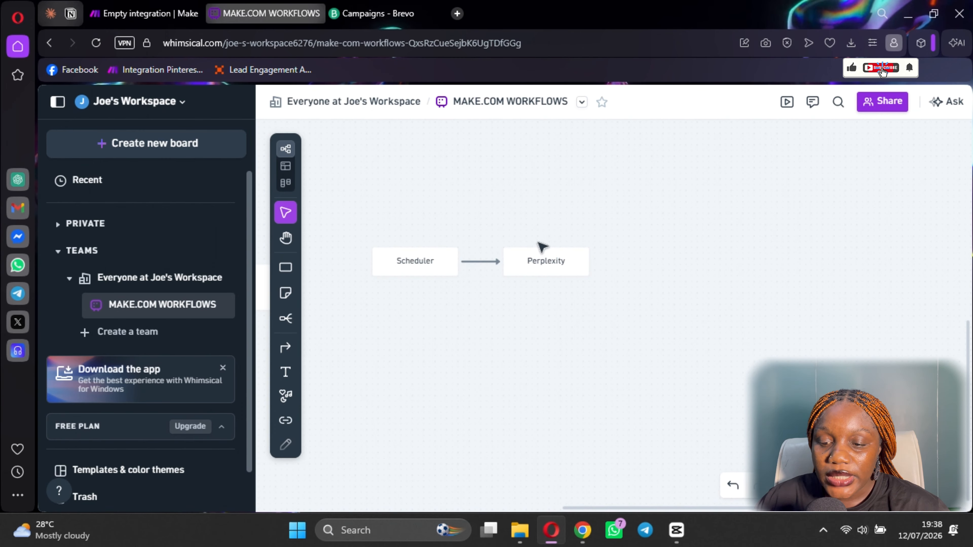
Step: Add a connected box after the Perplexity box and label it "open ai"
left_click(552, 264)
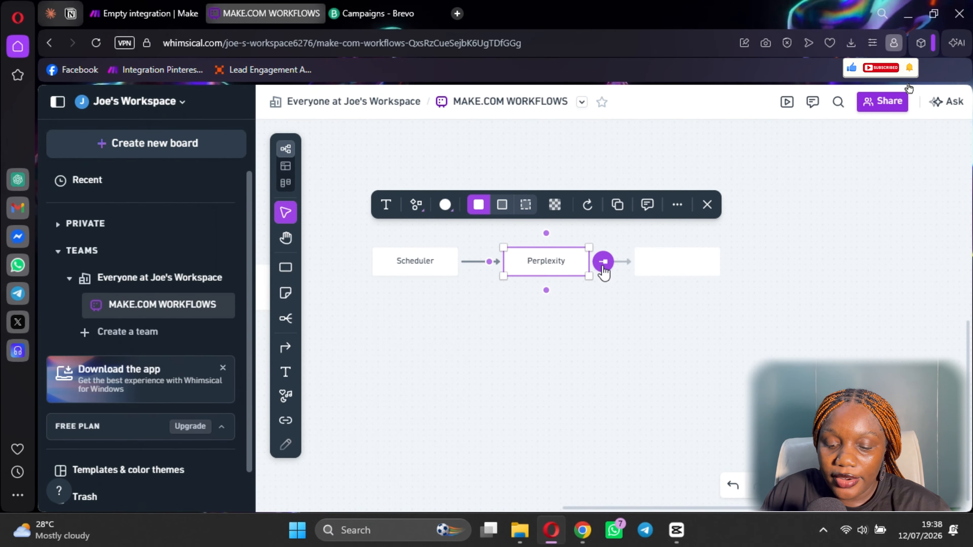
left_click(603, 264)
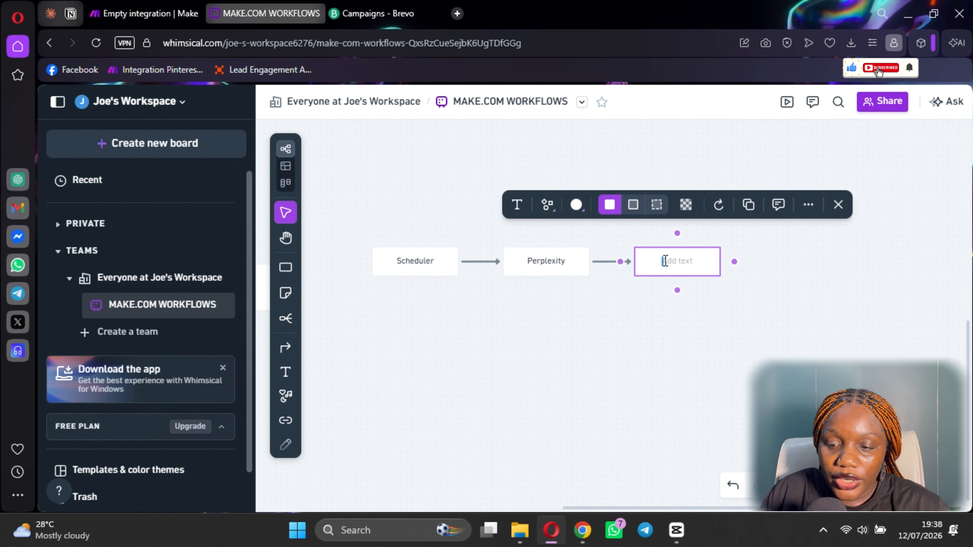
type("open ai")
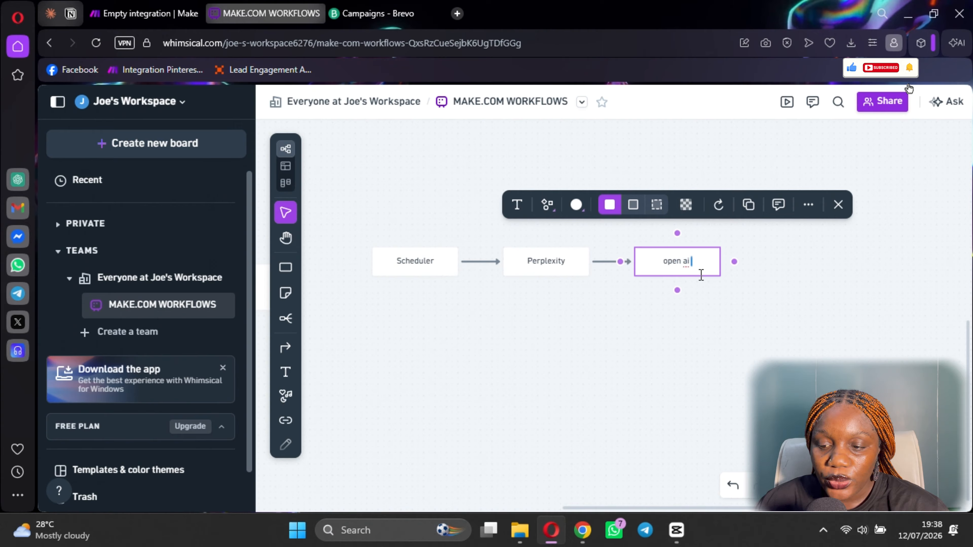
left_click(731, 303)
Step: Extend the flowchart from the open ai box with a connected box labelled "html"
left_click(715, 264)
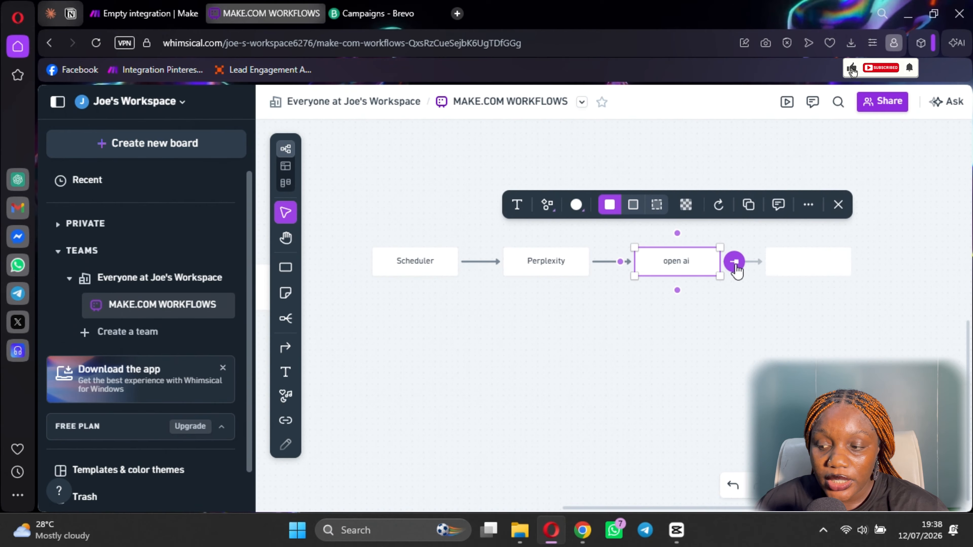
left_click(735, 262)
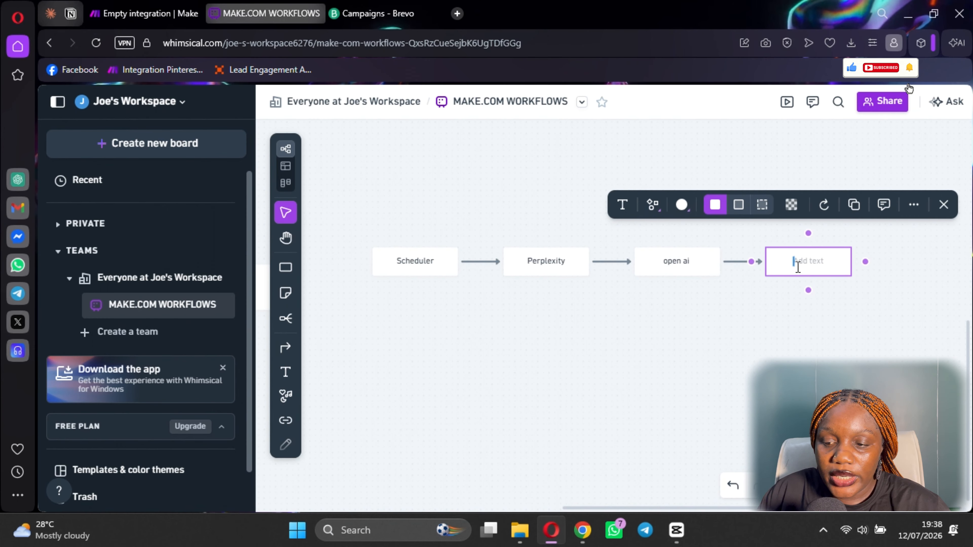
type("km")
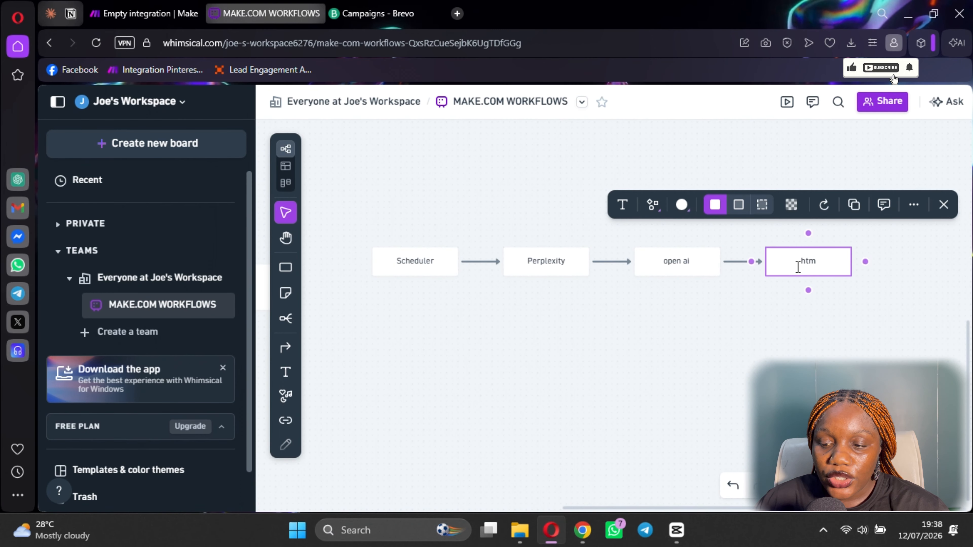
type("kl")
left_click(868, 309)
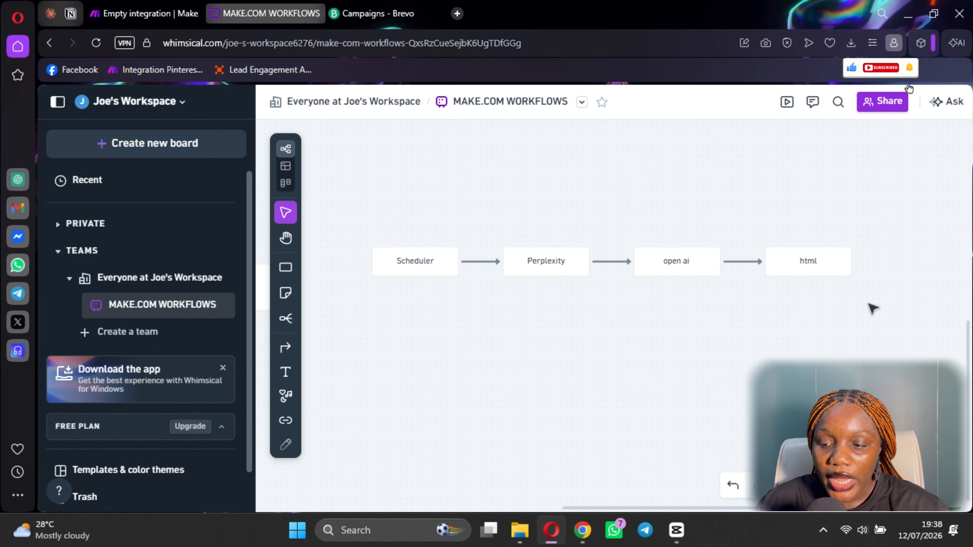
Step: Add a connected box after the html box and label it "create a compaign"
left_click(837, 269)
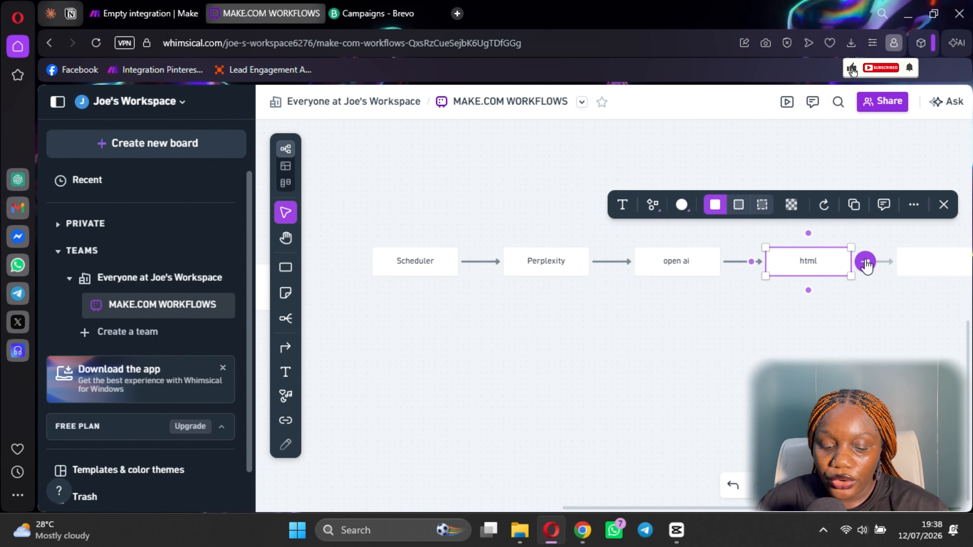
left_click(865, 261)
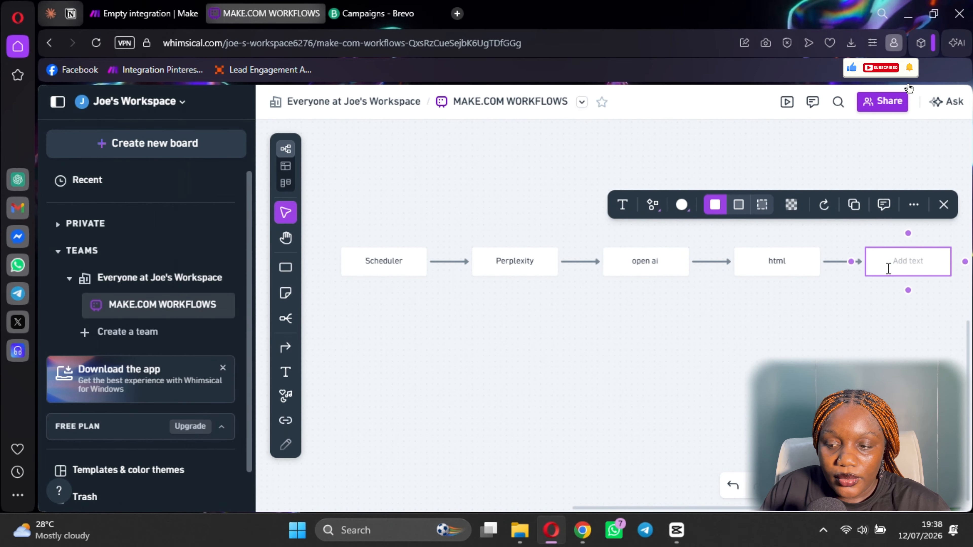
type("creatre")
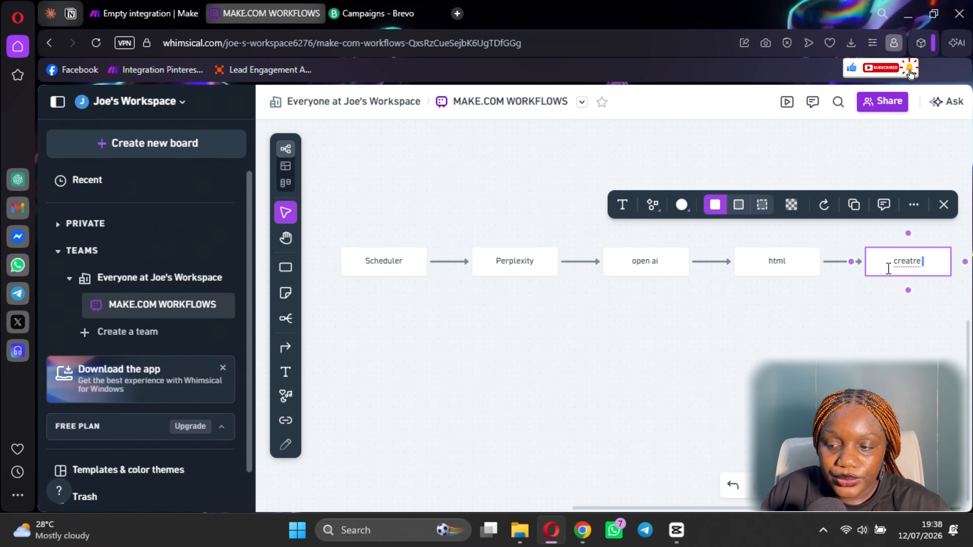
key("BackSpace")
key("BackSpace")
type("e a c")
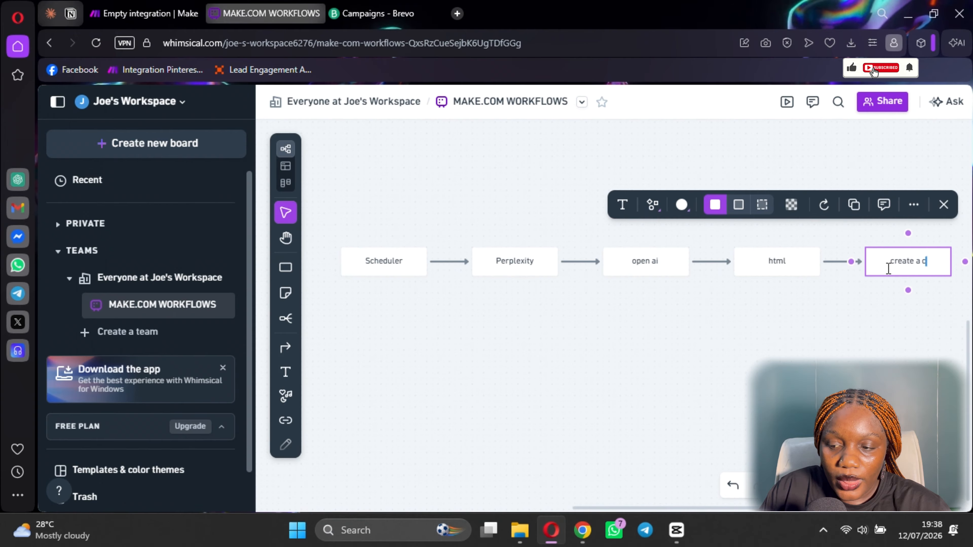
type("ompaigb")
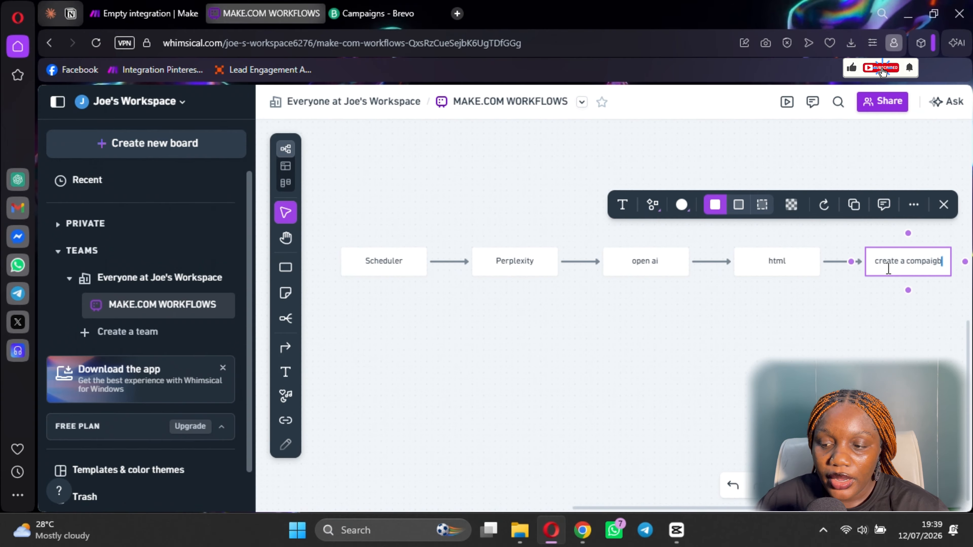
key("BackSpace")
type("n")
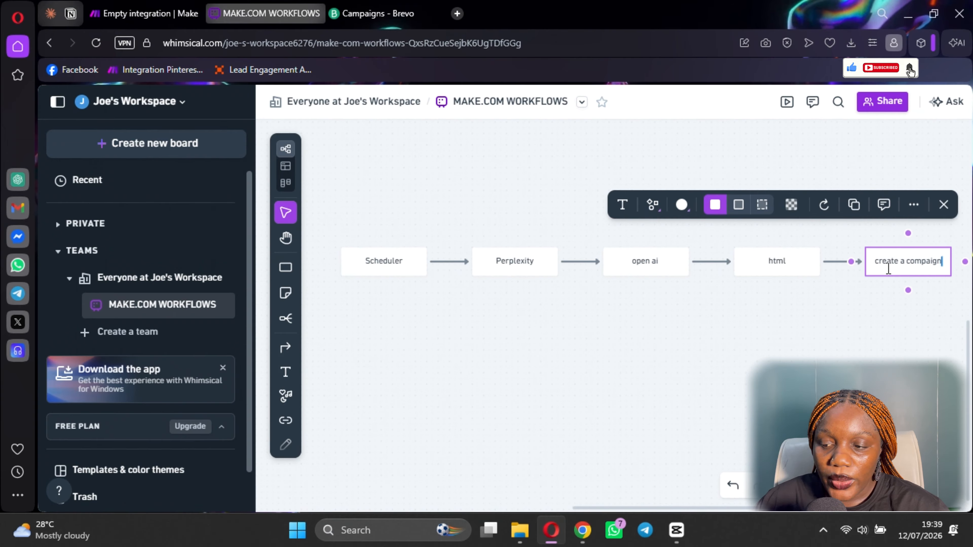
left_click(870, 294)
Step: Add a final connected box after the "create a compaign" box and label it "slack"
left_click(914, 269)
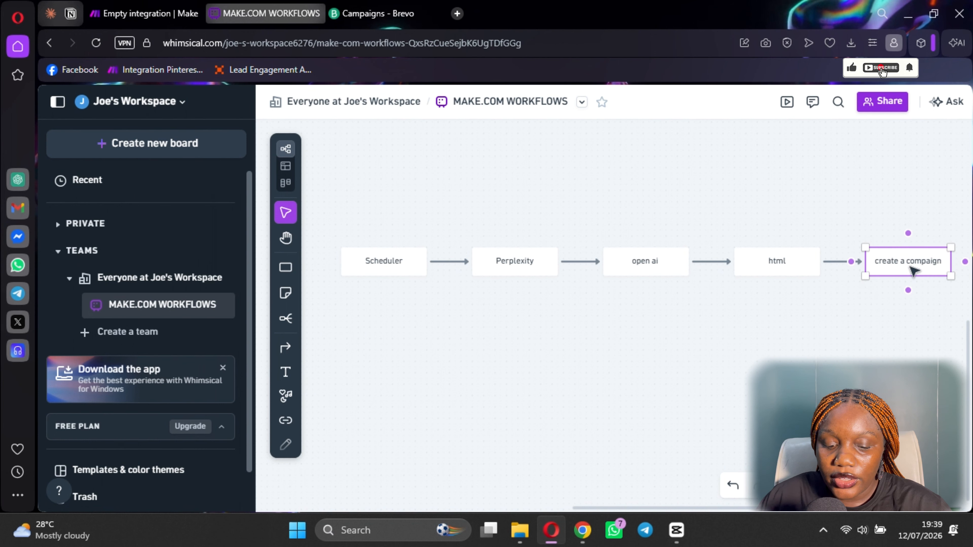
left_click(963, 264)
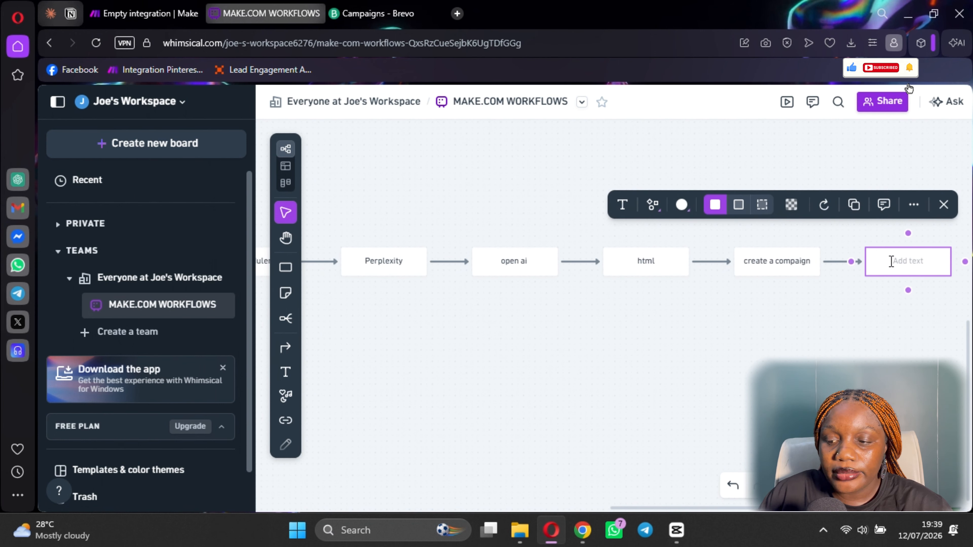
type("slack")
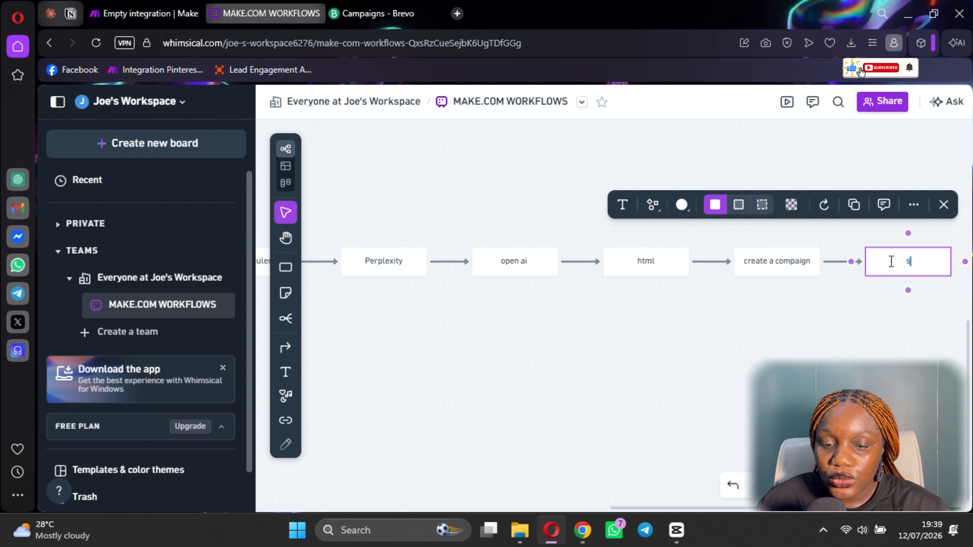
left_click(771, 325)
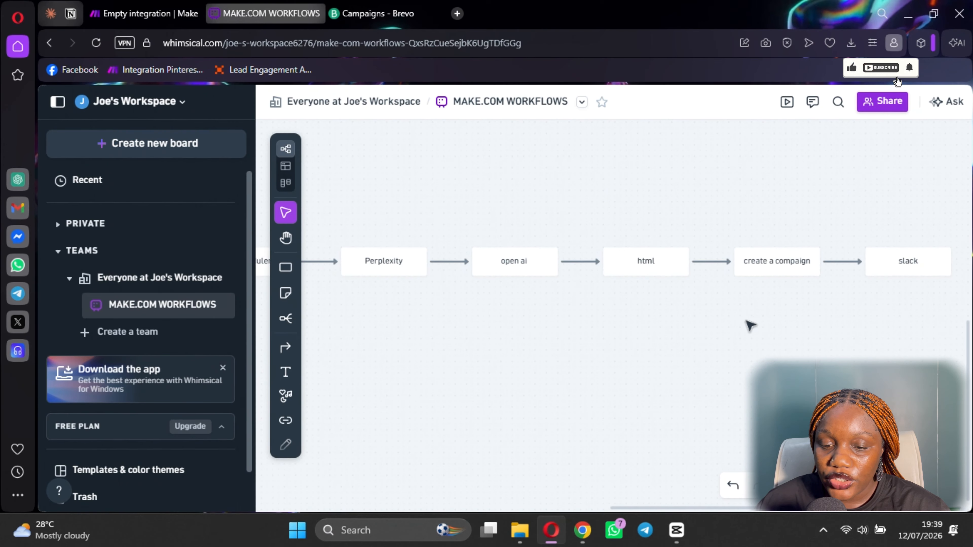
scroll(613, 306, "down", 1)
scroll(574, 316, "up", 2)
scroll(547, 325, "left", 4)
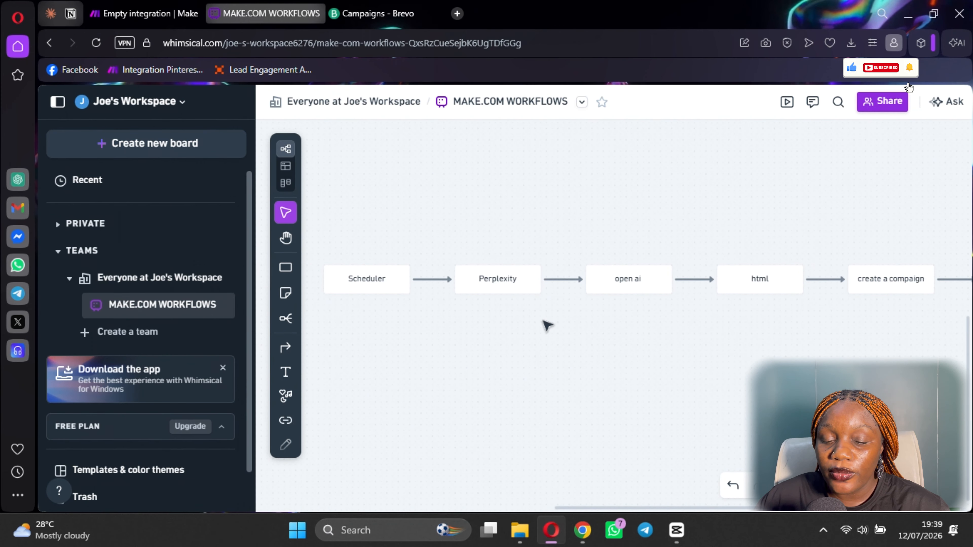
scroll(547, 326, "right", 3)
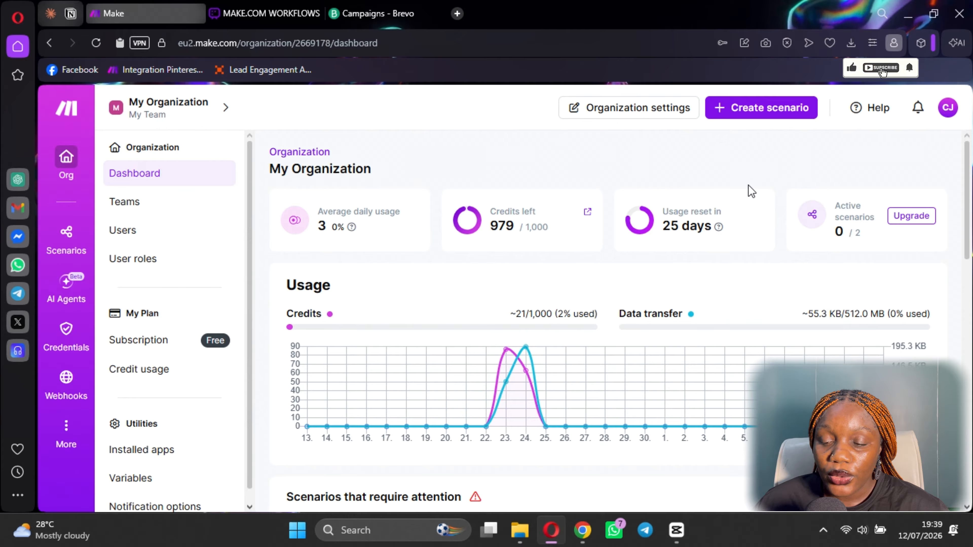
Step: Create a new scenario in Make and dismiss its app picker to leave the canvas clear
left_click(760, 109)
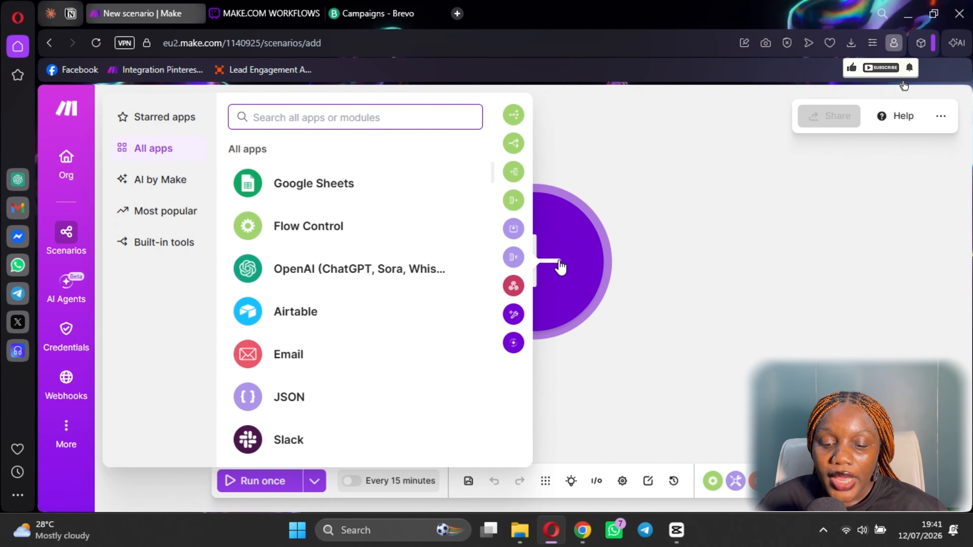
left_click(660, 412)
left_click(396, 483)
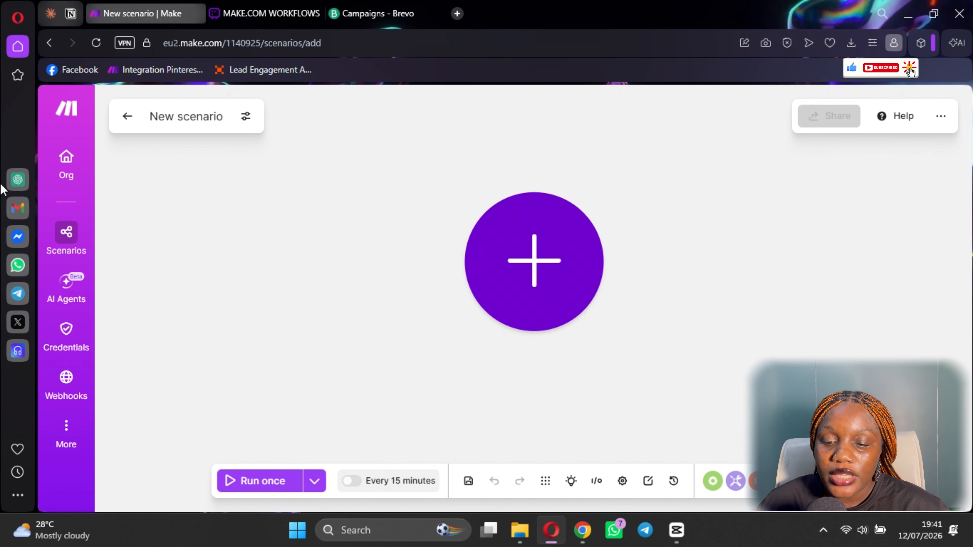
Step: Add the Perplexity AI "Create a chat completion" module as the first module of the scenario
left_click(525, 277)
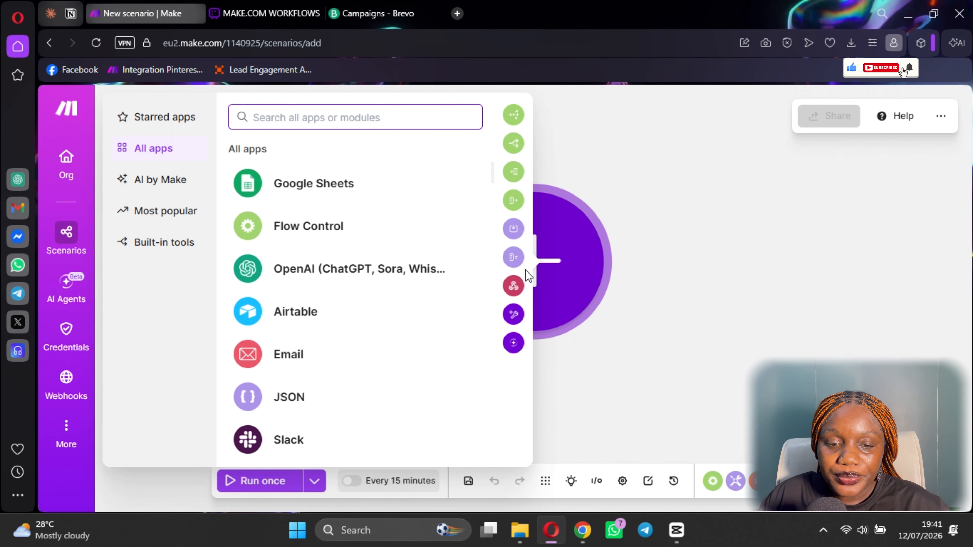
type("perpl")
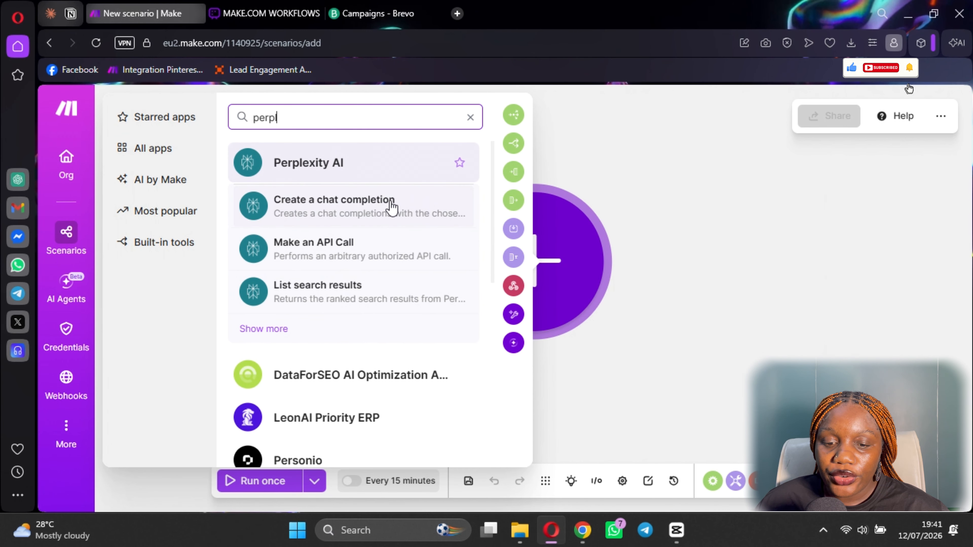
left_click(319, 203)
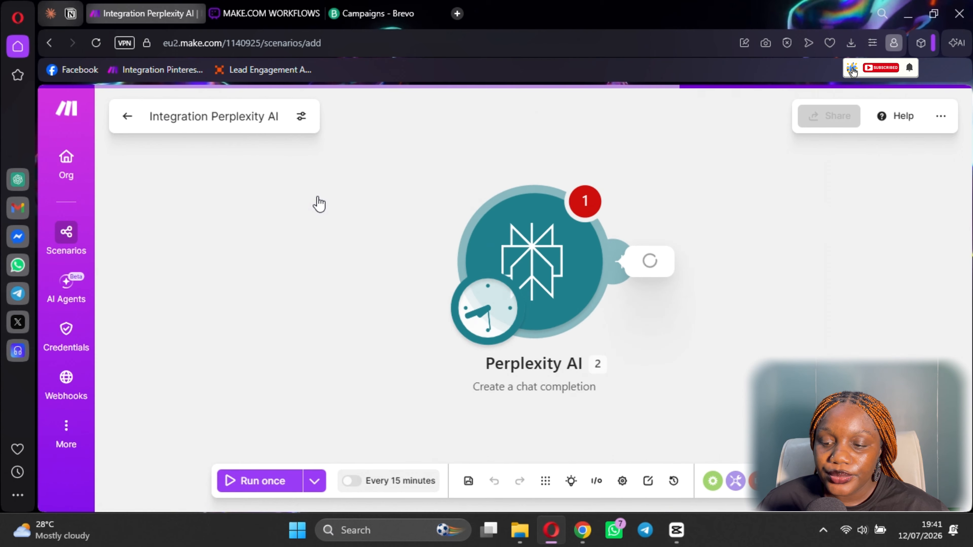
Step: Review the Perplexity AI module's connection and model options, keeping the sonar model
scroll(744, 285, "down", 5)
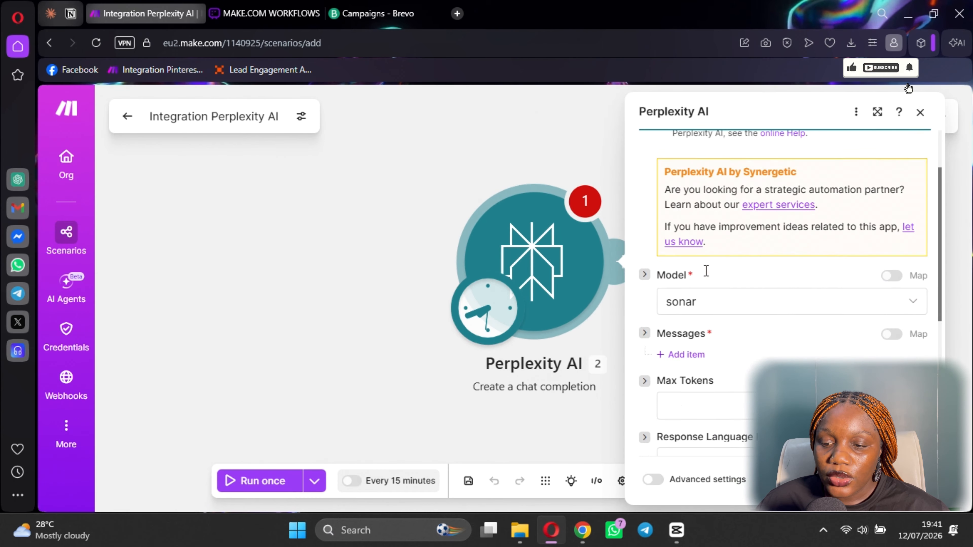
scroll(749, 192, "up", 5)
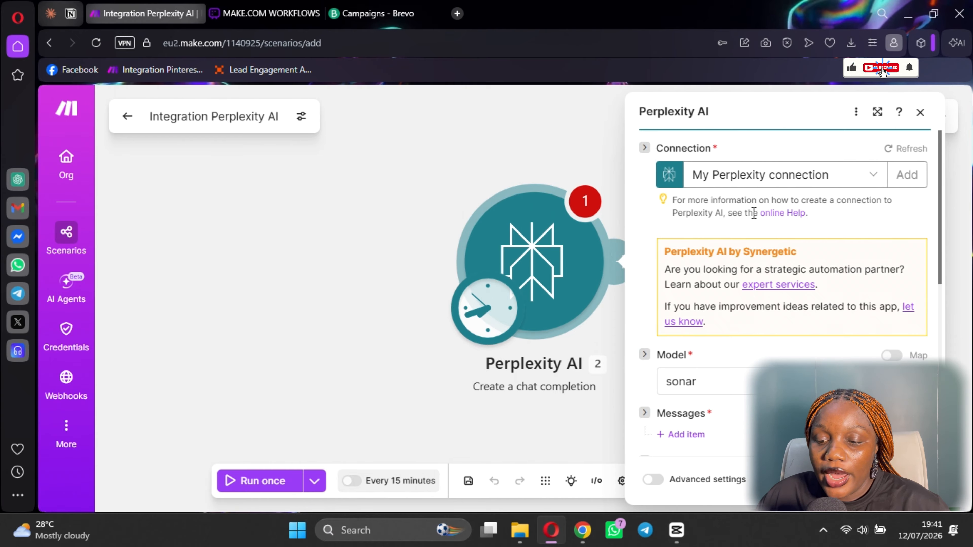
scroll(783, 260, "down", 5)
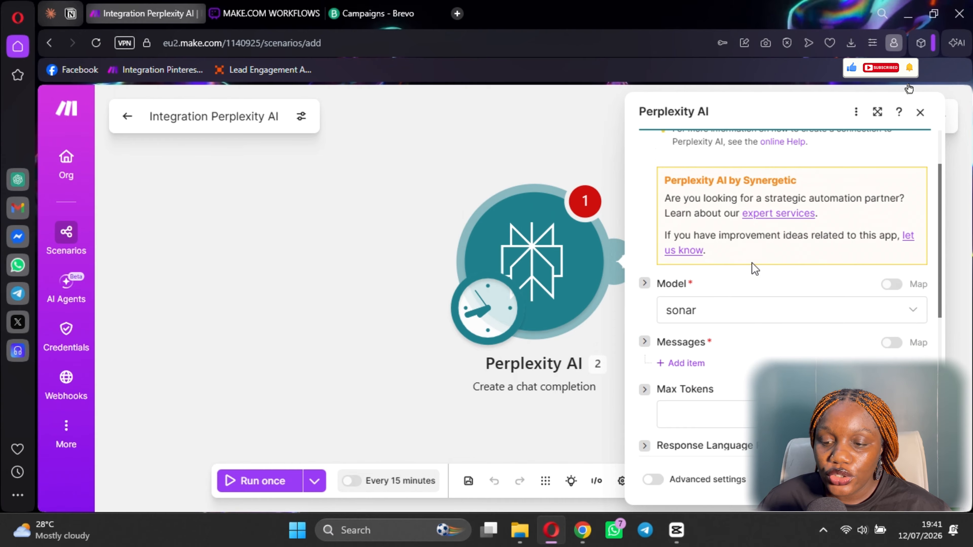
scroll(697, 280, "up", 2)
left_click(709, 247)
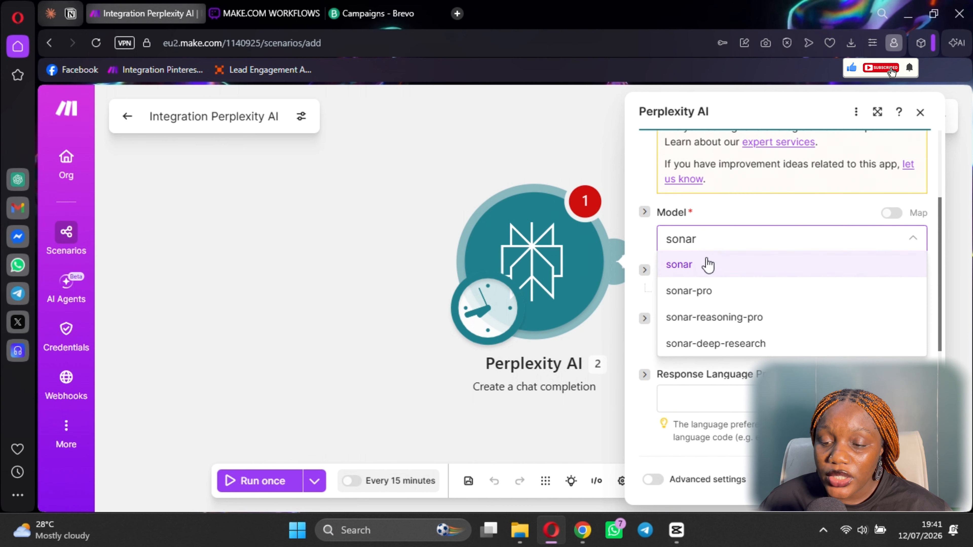
left_click(757, 206)
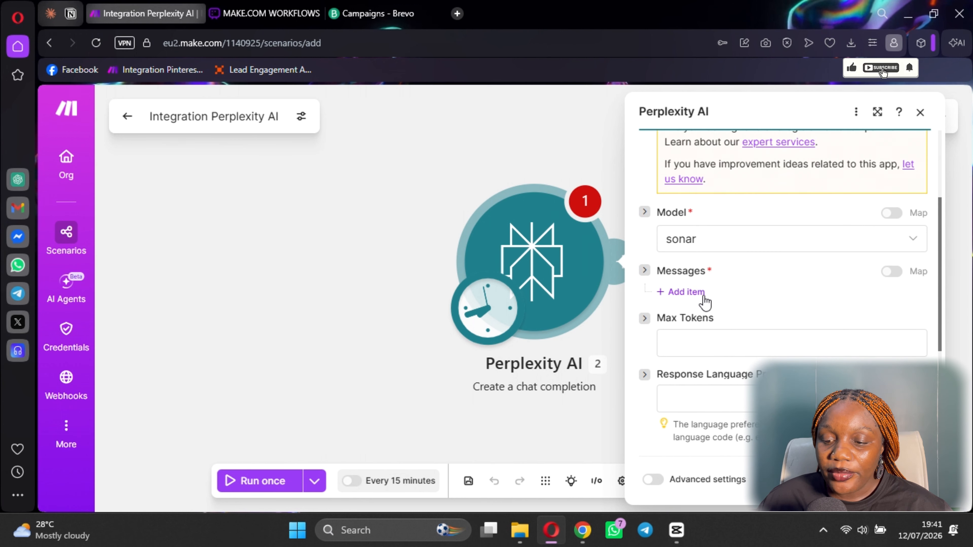
Step: Add a message item to the Perplexity AI module and set its role to System
left_click(684, 292)
scroll(741, 290, "down", 3)
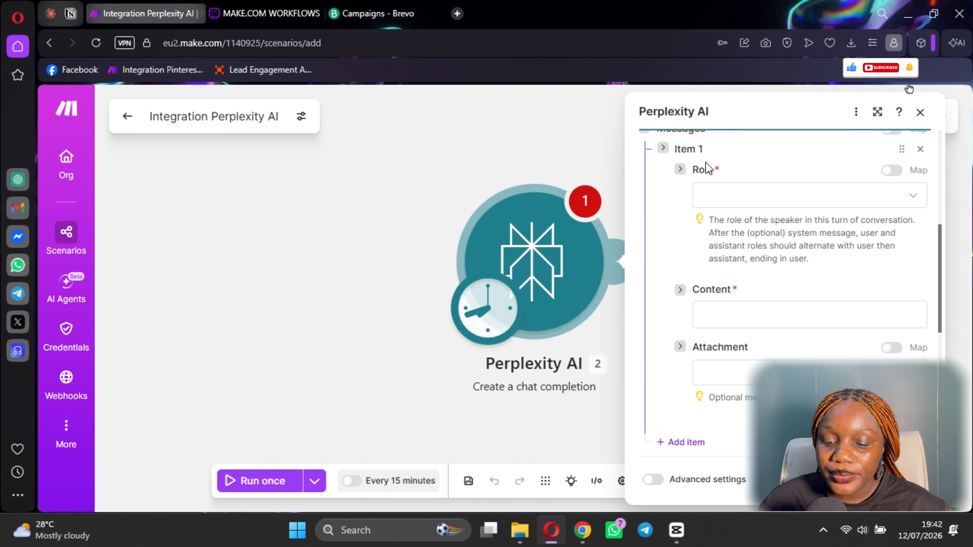
left_click(748, 200)
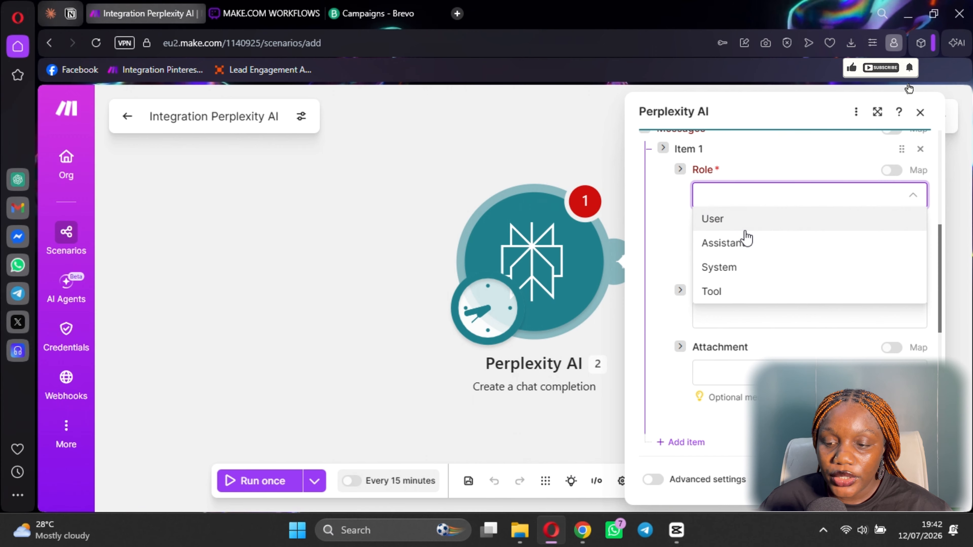
left_click(731, 274)
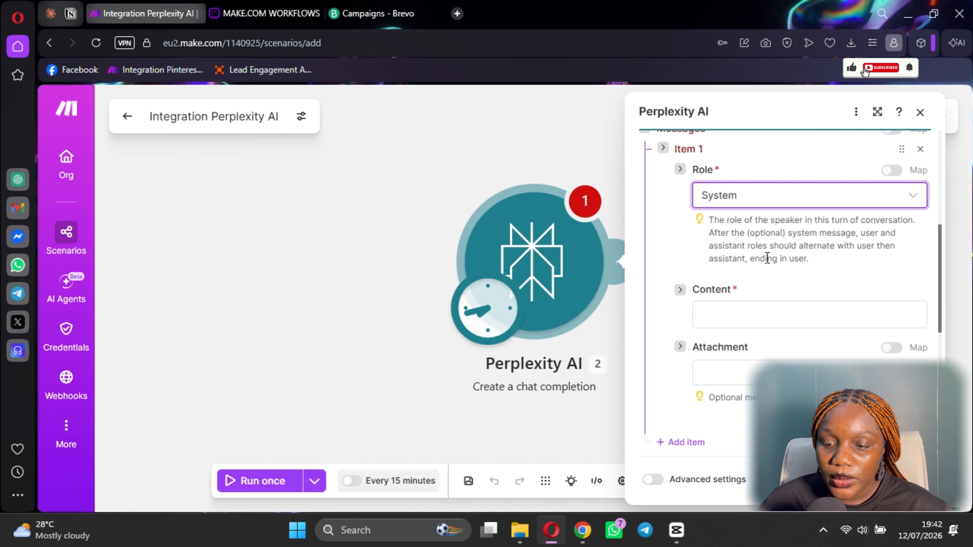
Step: Start the system message content with "You are a new analyst,," followed by a blank line
scroll(751, 268, "down", 2)
left_click(720, 242)
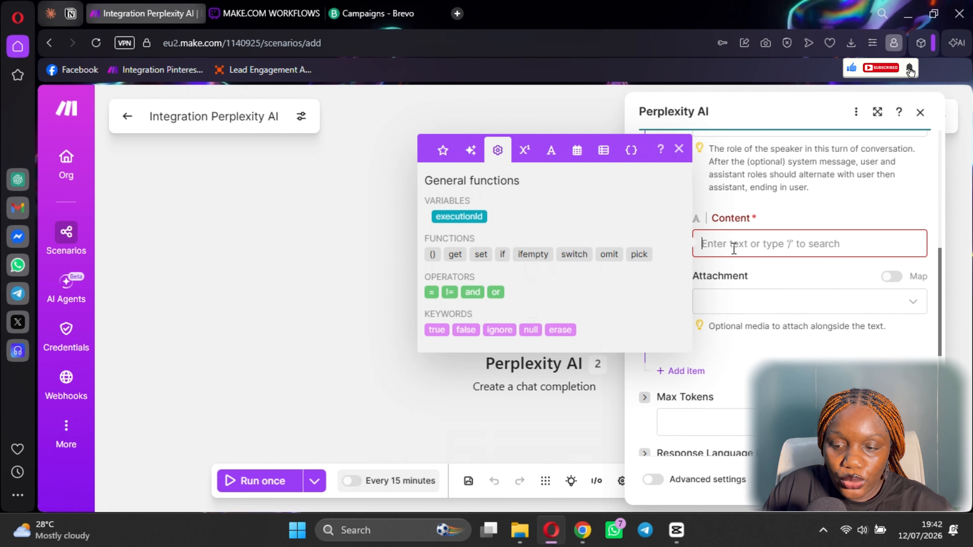
type("Yid")
key("BackSpace")
key("BackSpace")
key("BackSpace")
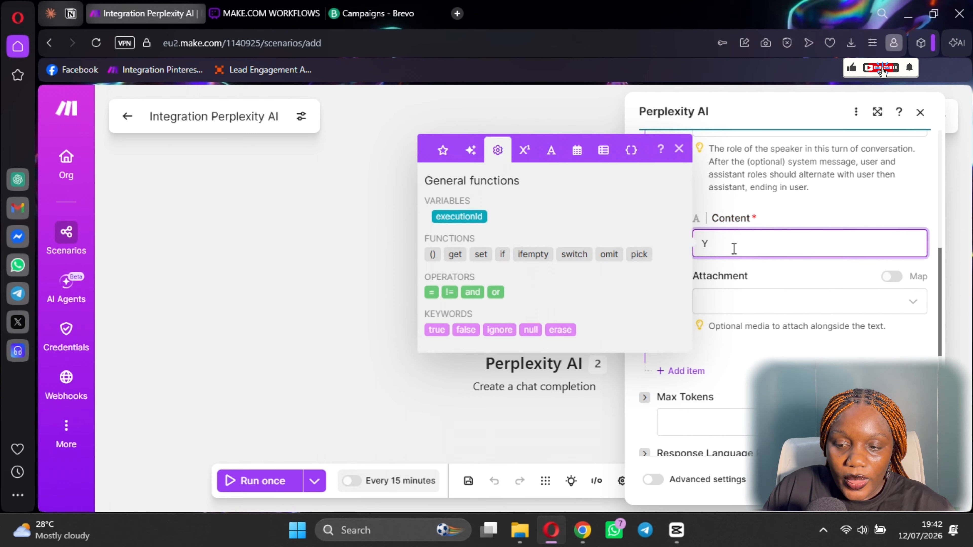
type("ou are a ne")
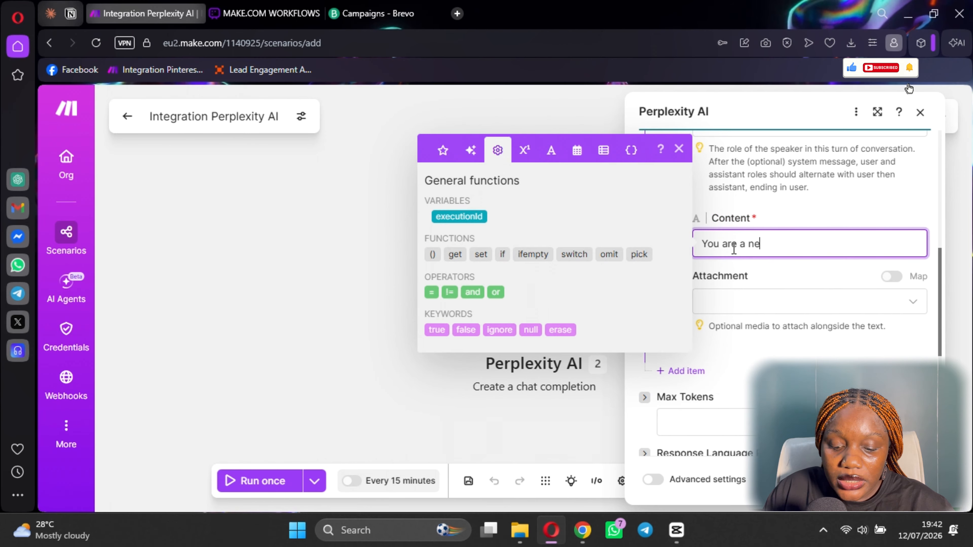
type("w analyst..")
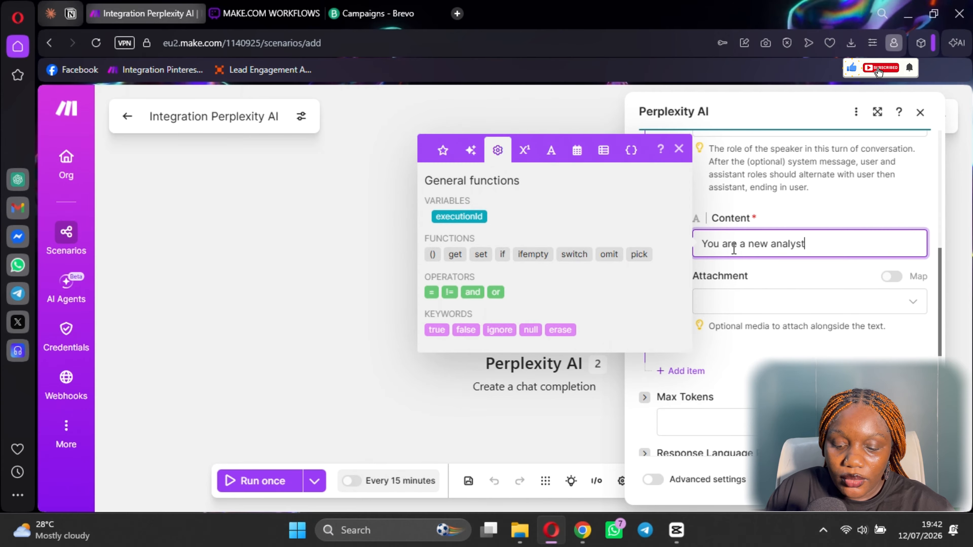
key("BackSpace")
key("BackSpace")
type(",,")
key("Return")
key("Return")
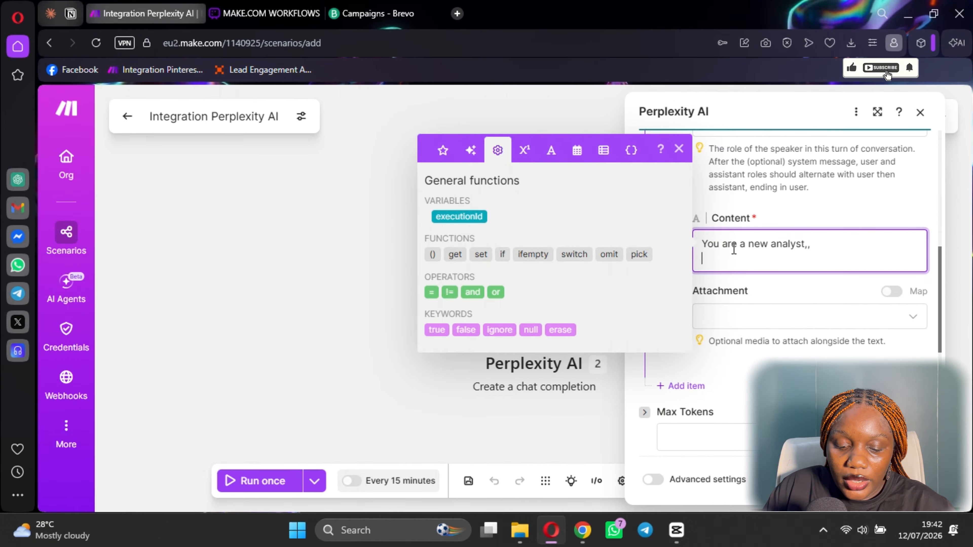
Step: Continue the system message content with "i want you scrape the web and return trending news for recruitment"
type("i want yiu")
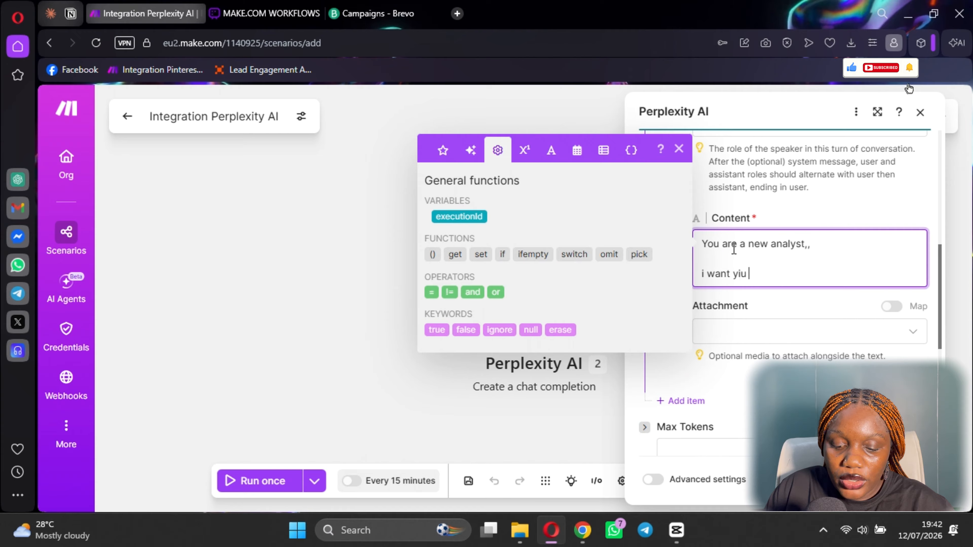
key("BackSpace")
key("BackSpace")
key("BackSpace")
type("ou t")
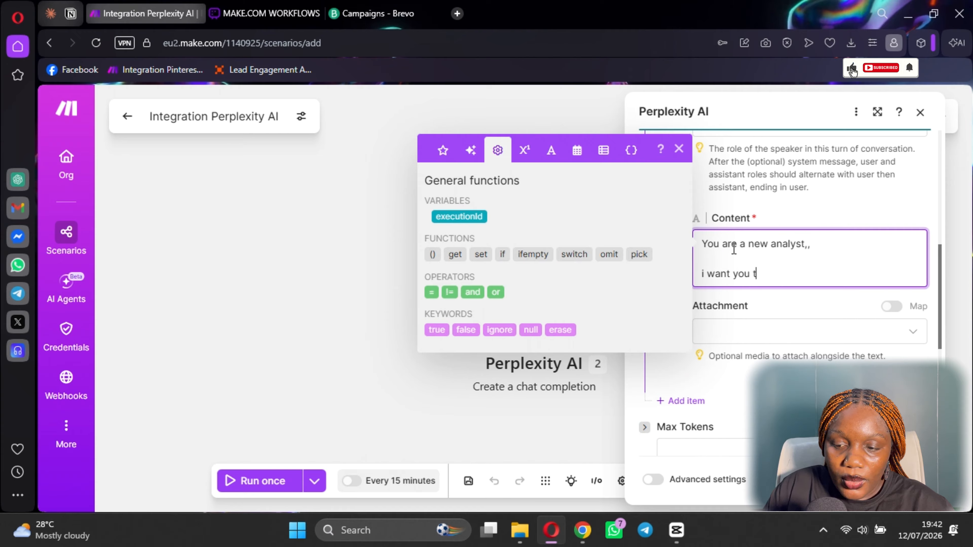
key("BackSpace")
type("e")
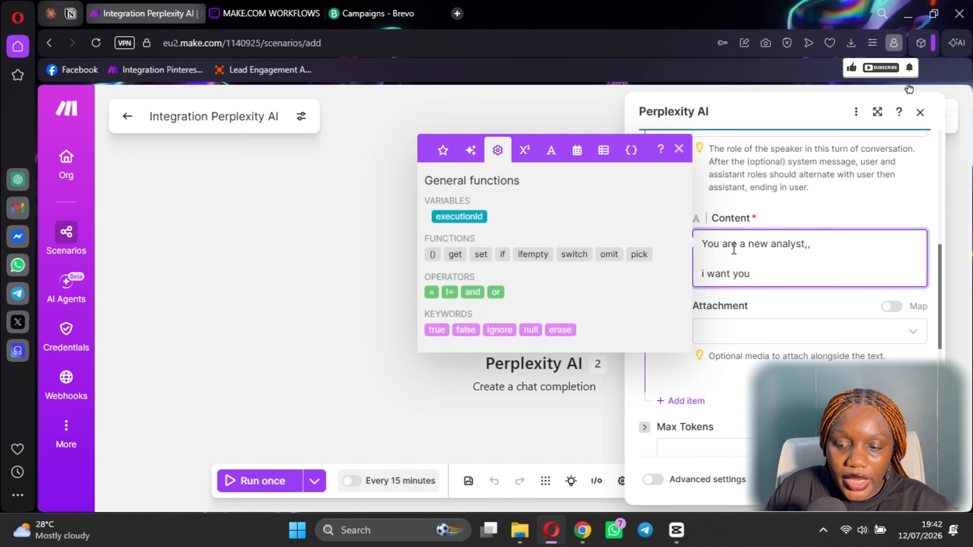
type("srape")
key("BackSpace")
key("BackSpace")
key("BackSpace")
key("BackSpace")
key("BackSpace")
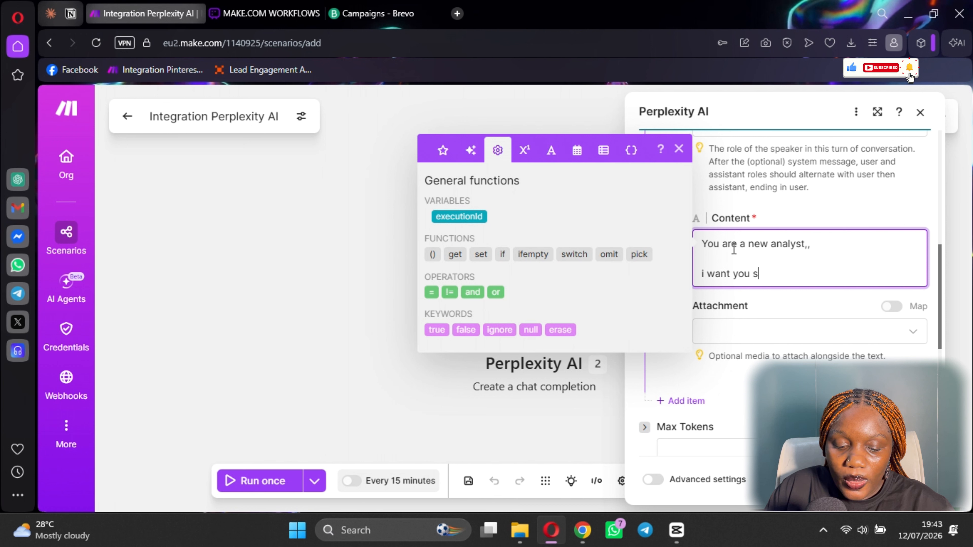
type("crape the ")
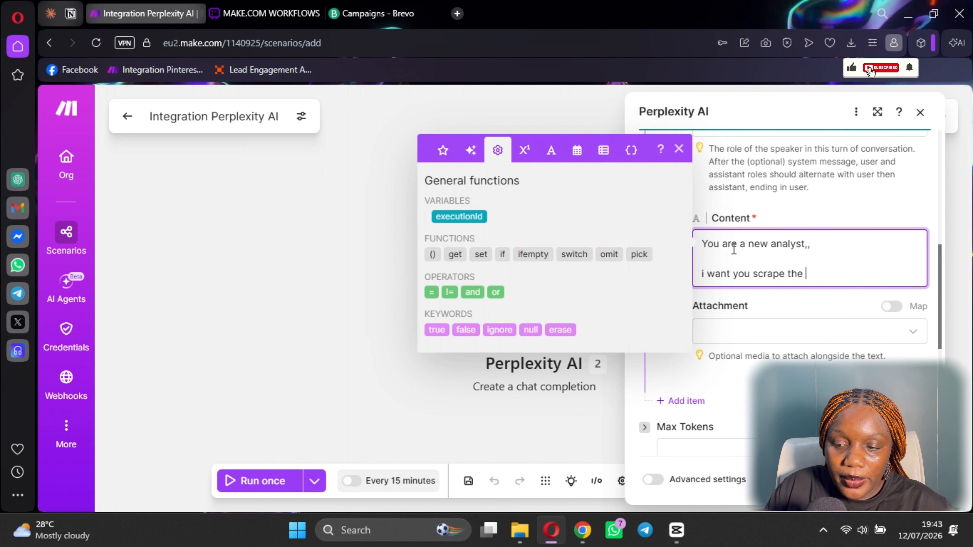
type("web and return ")
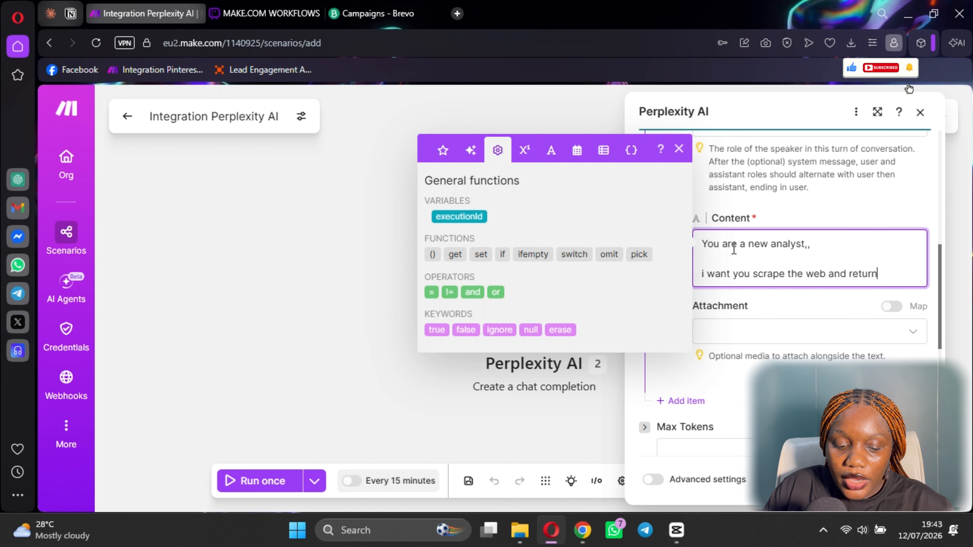
type("tren")
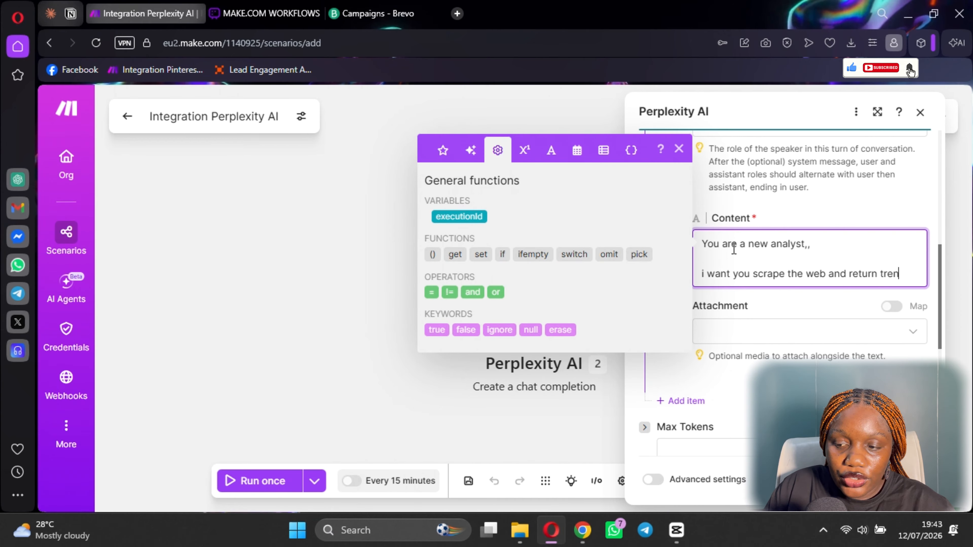
type("ding ")
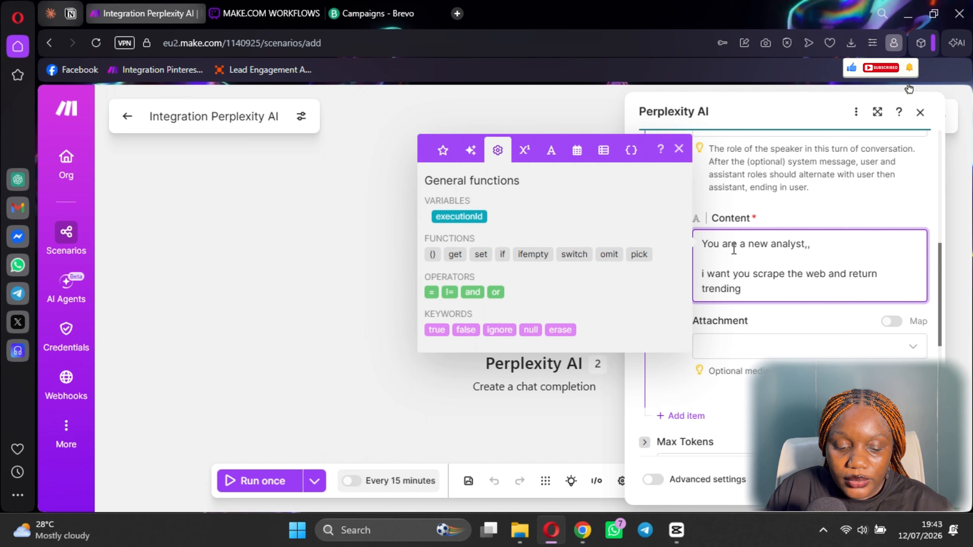
type("news")
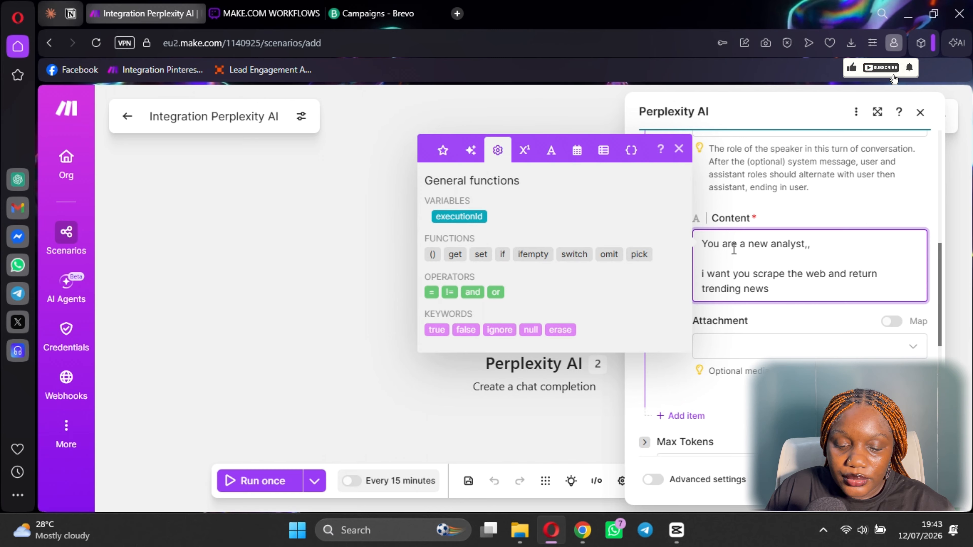
type(" for re")
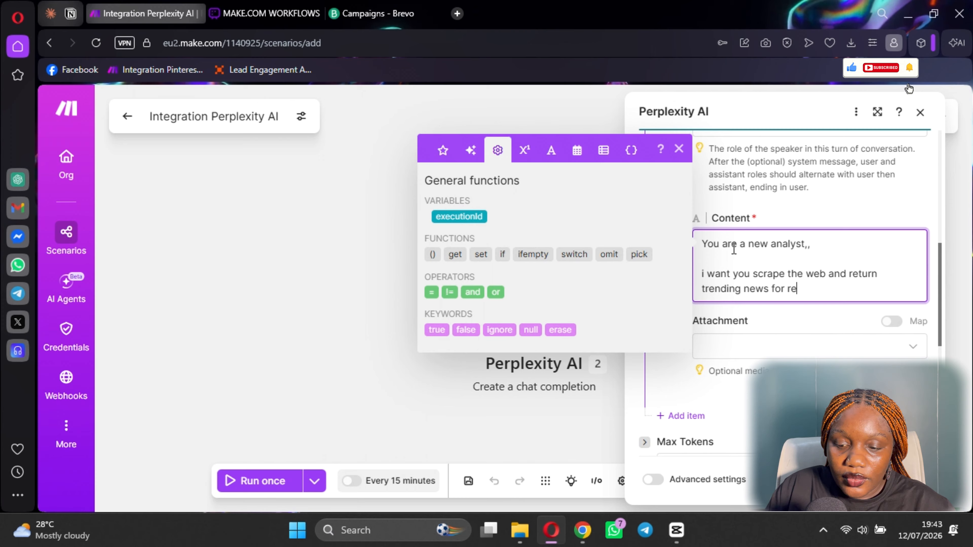
type("cruitment")
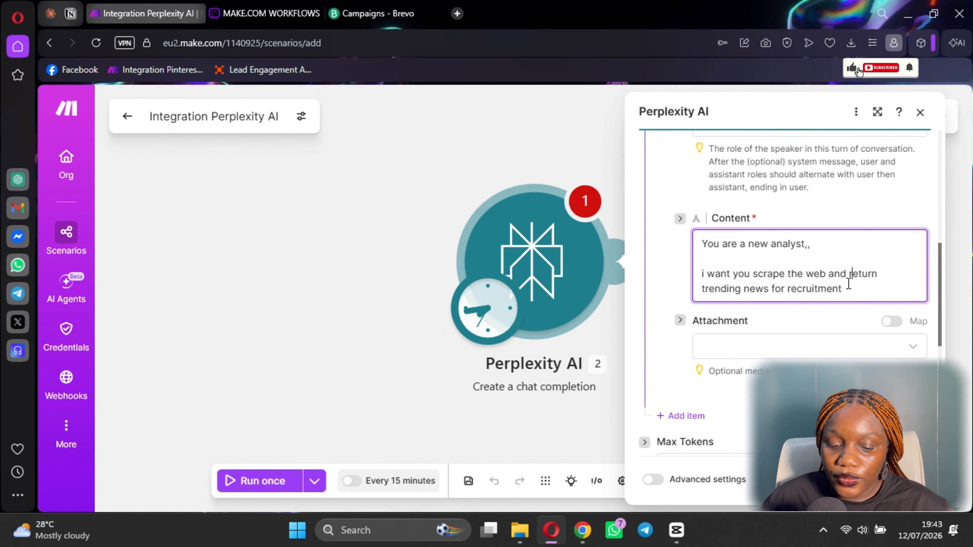
Step: Replace "for" before "recruitment" in the system message content with "about/around"
left_click(847, 290)
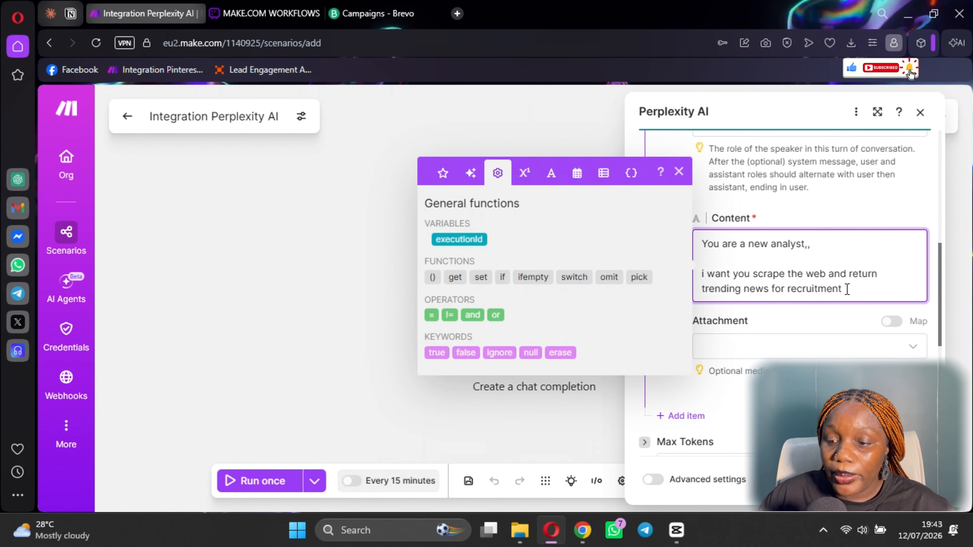
double_click(780, 285)
type("about")
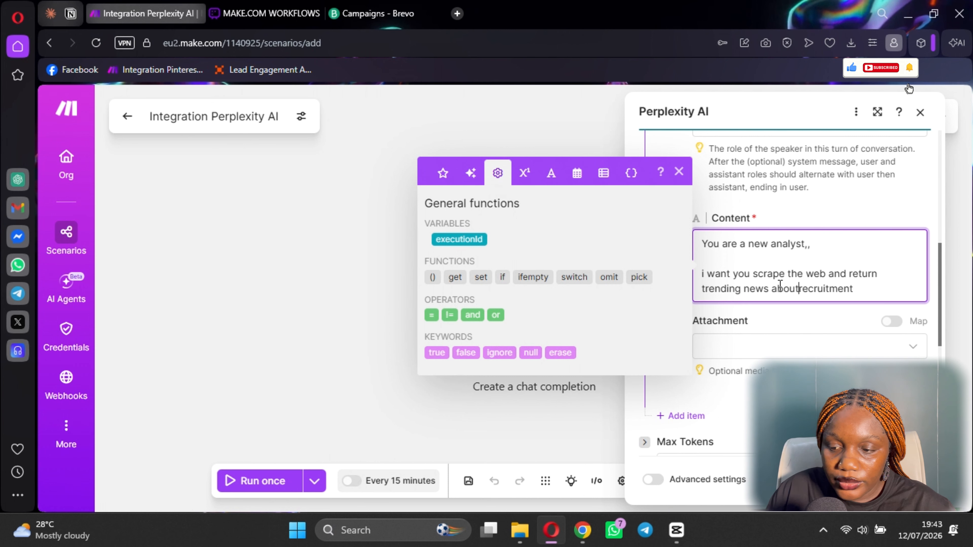
type("/")
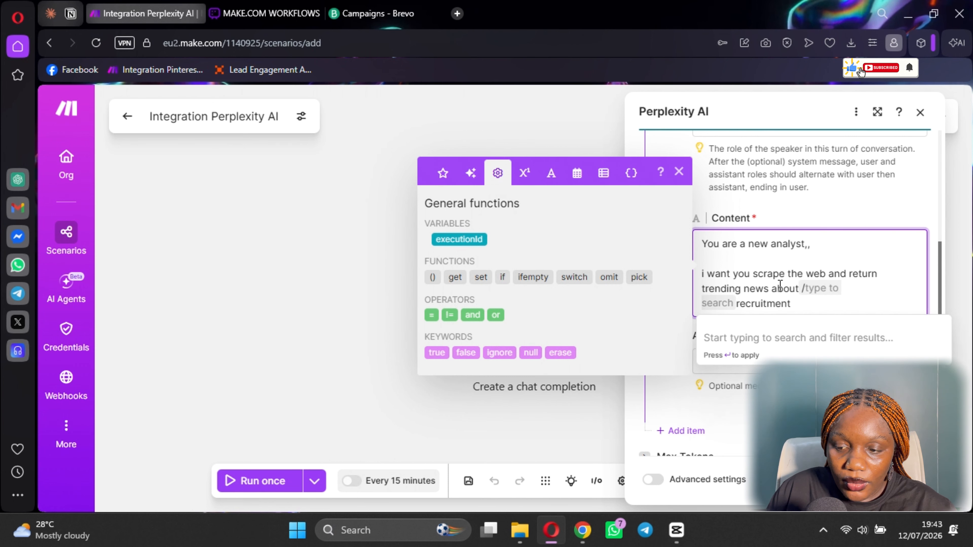
key("Escape")
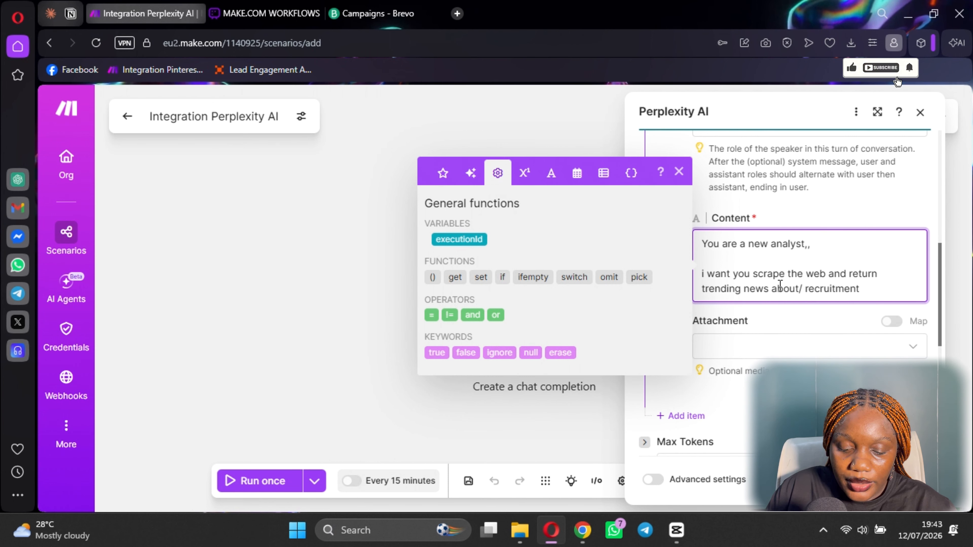
type("ar")
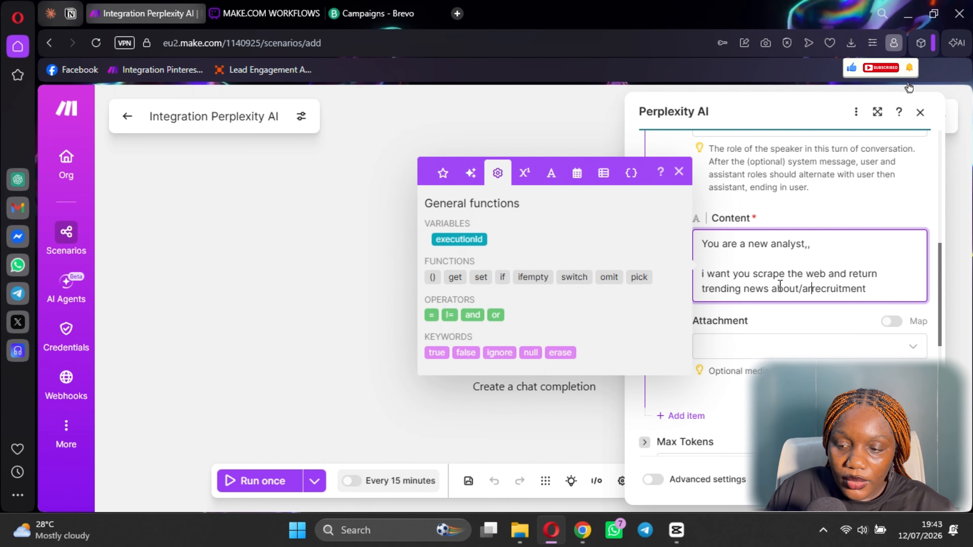
type("ound recruitment")
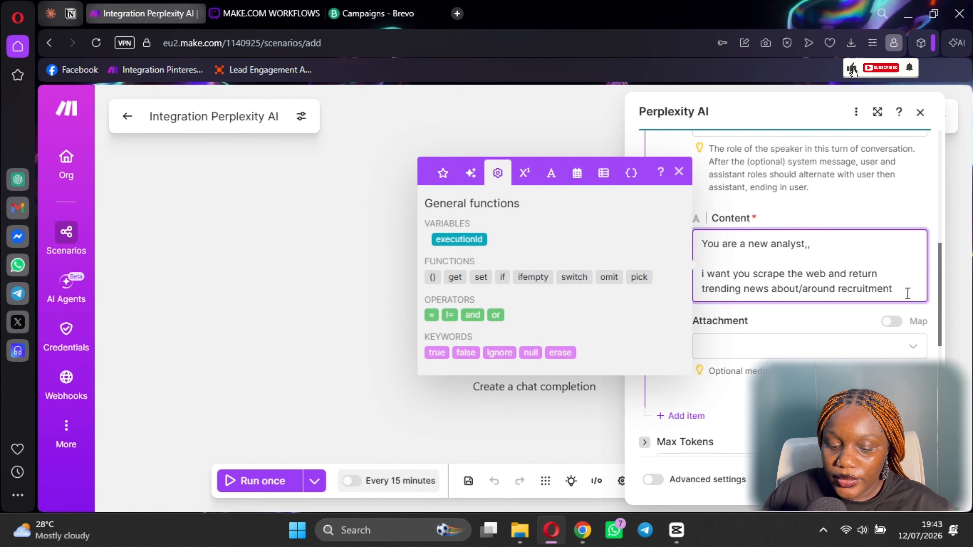
type(" in the las")
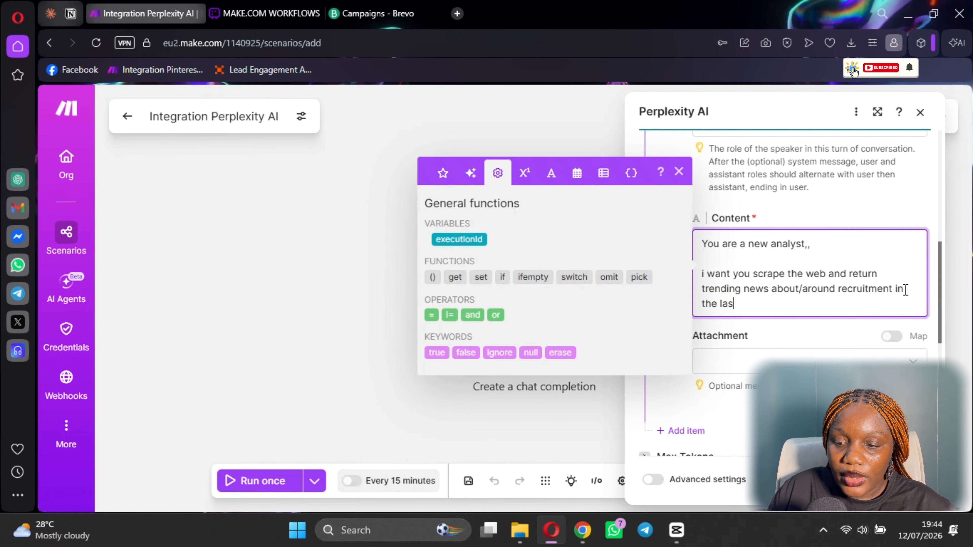
key("BackSpace")
key("BackSpace")
key("BackSpace")
key("BackSpace")
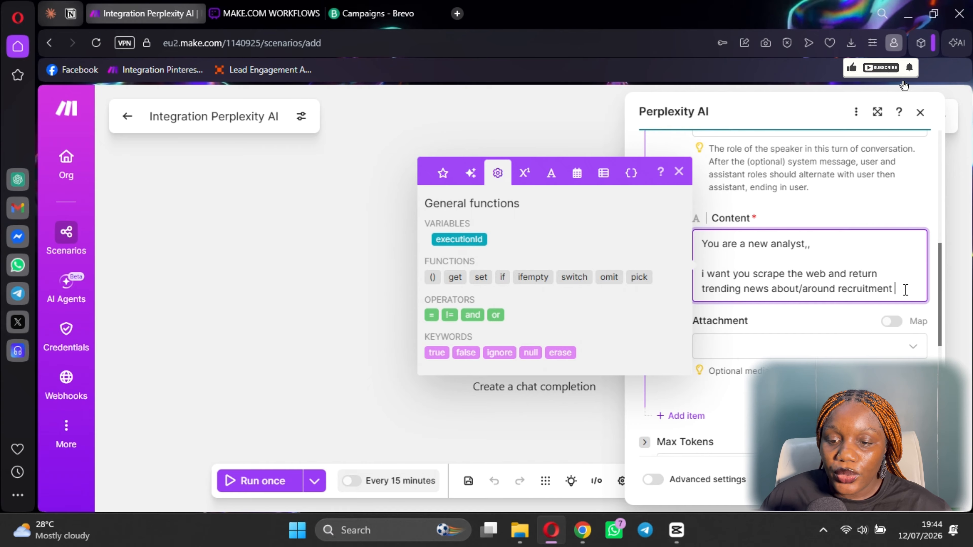
Step: Insert the now date variable at the end of the system message content, after "recruitment"
left_click(551, 173)
left_click(577, 142)
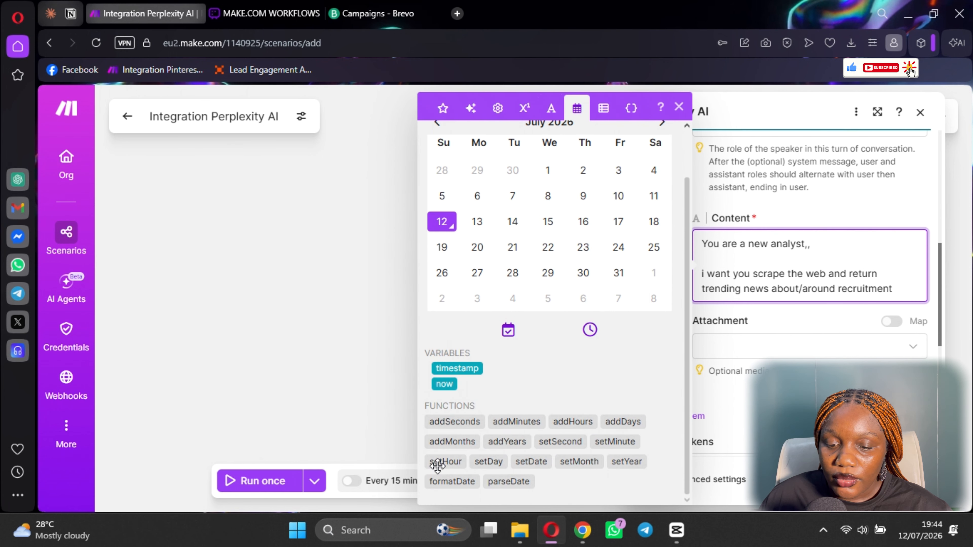
left_click(439, 385)
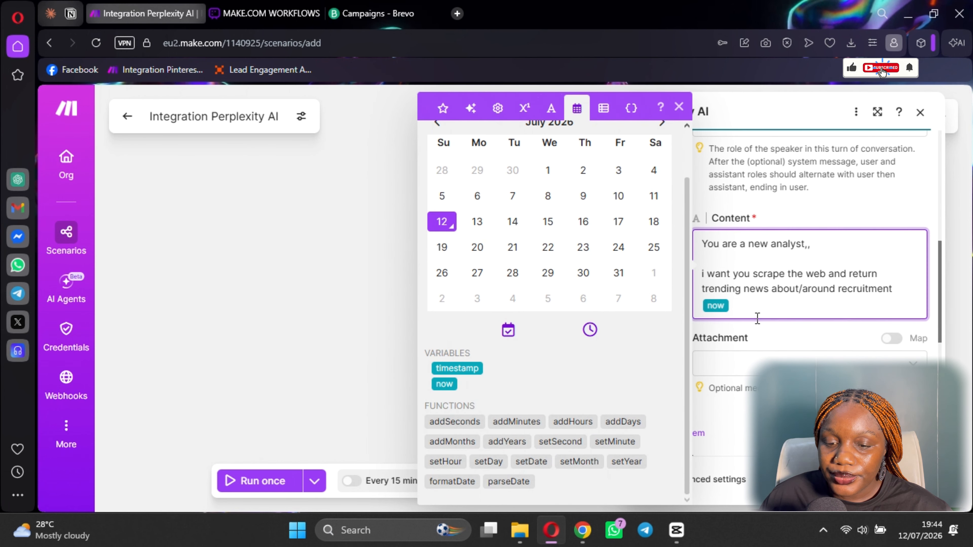
scroll(586, 340, "up", 3)
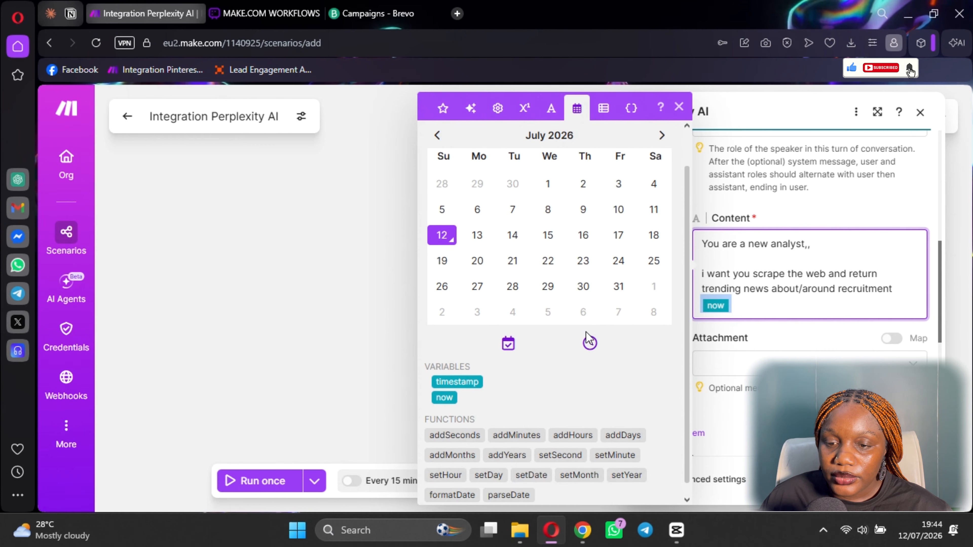
left_click(544, 115)
left_click(498, 150)
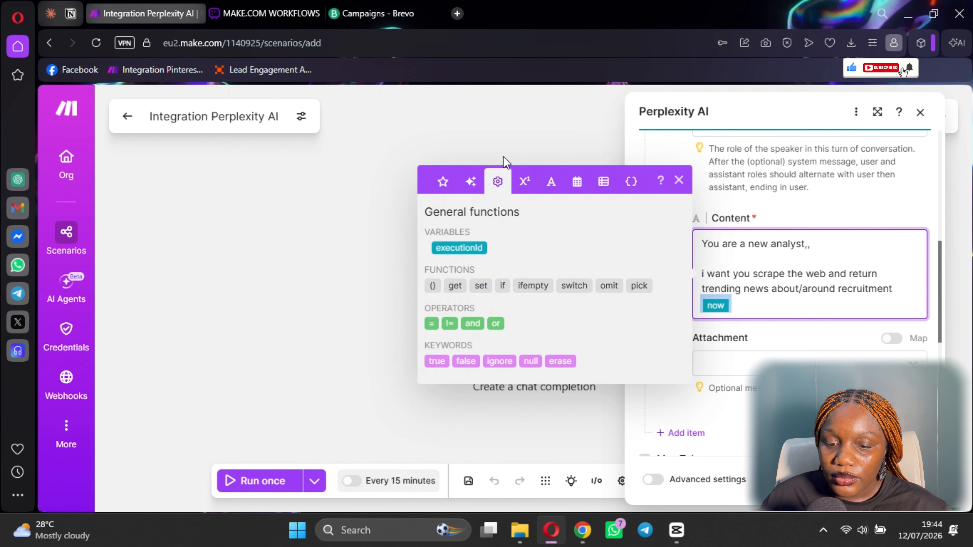
left_click(471, 181)
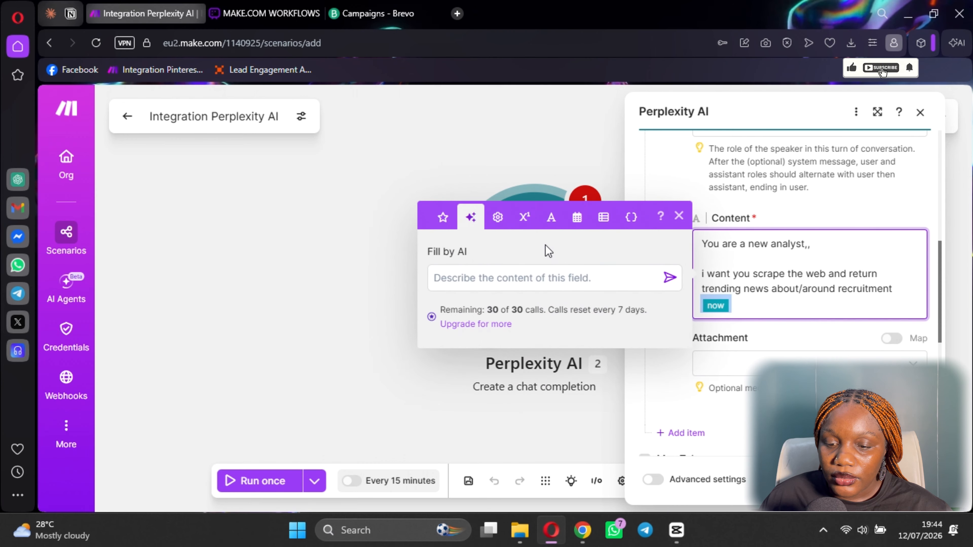
left_click(612, 221)
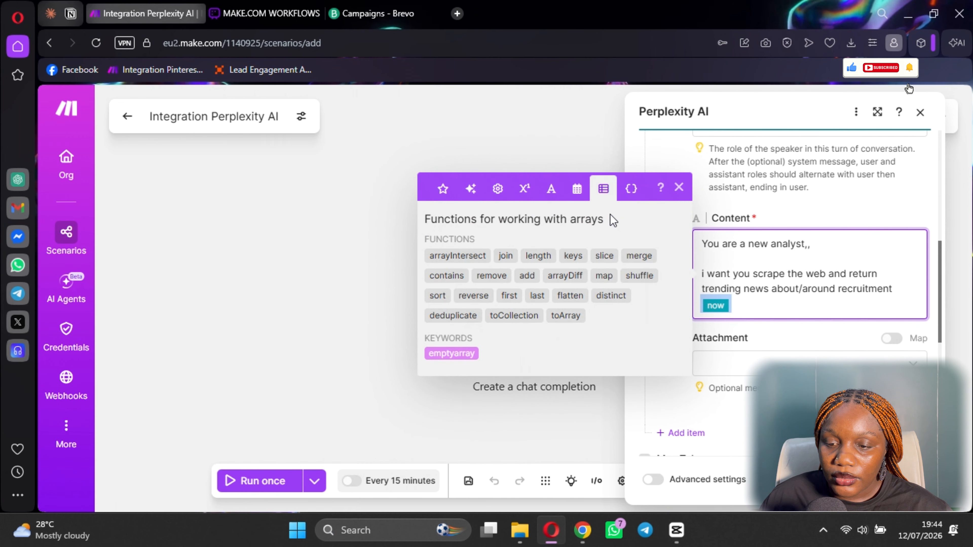
left_click(631, 188)
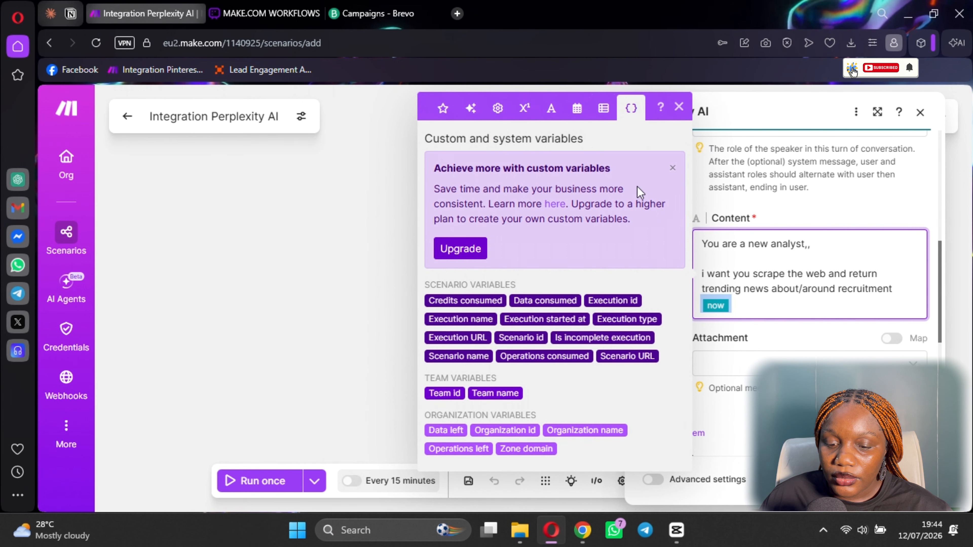
left_click(576, 109)
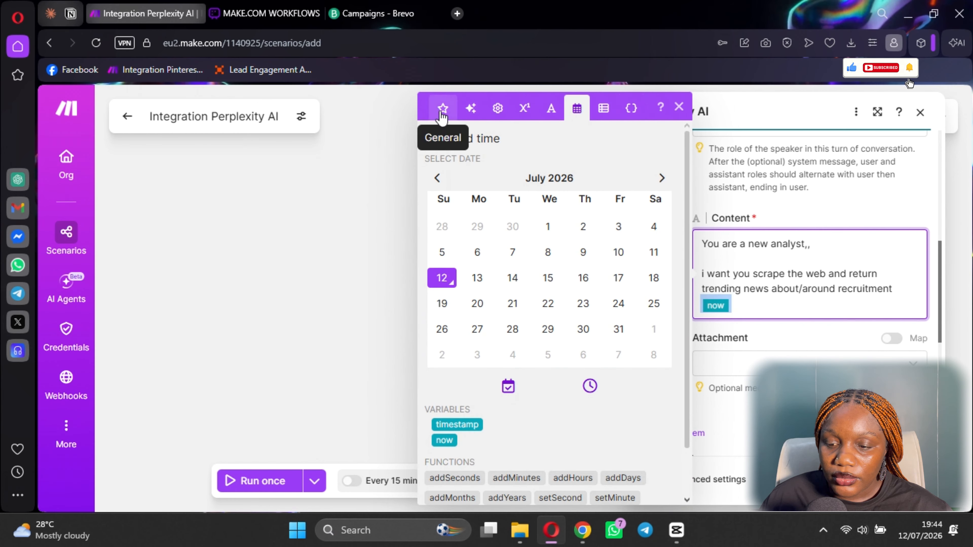
left_click(443, 109)
Step: Add "that" between "recruitment" and the now variable in the system message content
left_click(888, 300)
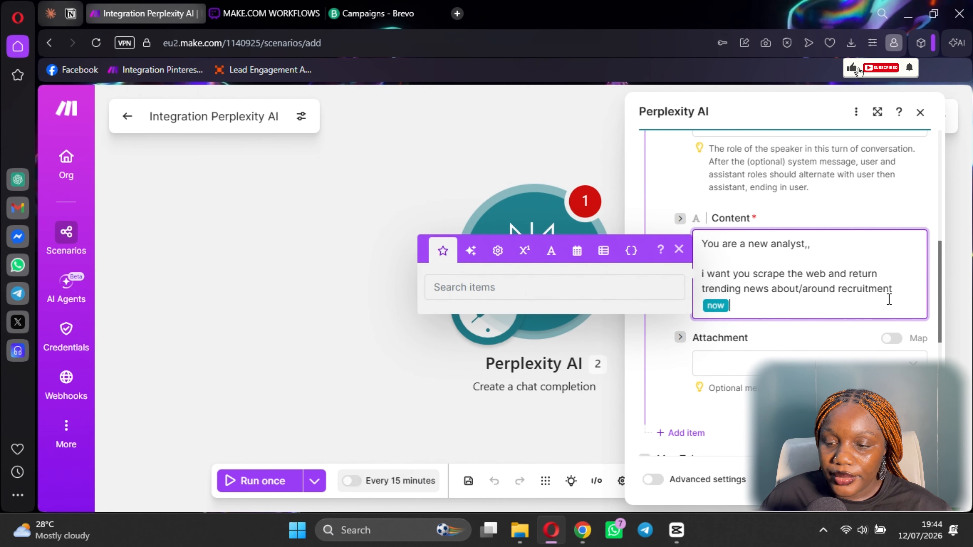
left_click(909, 293)
left_click(899, 291)
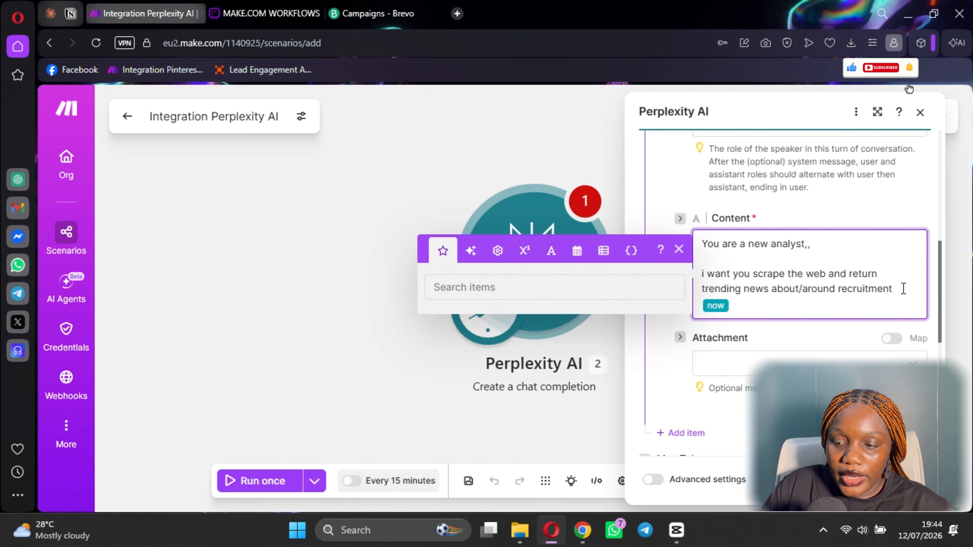
type("that is")
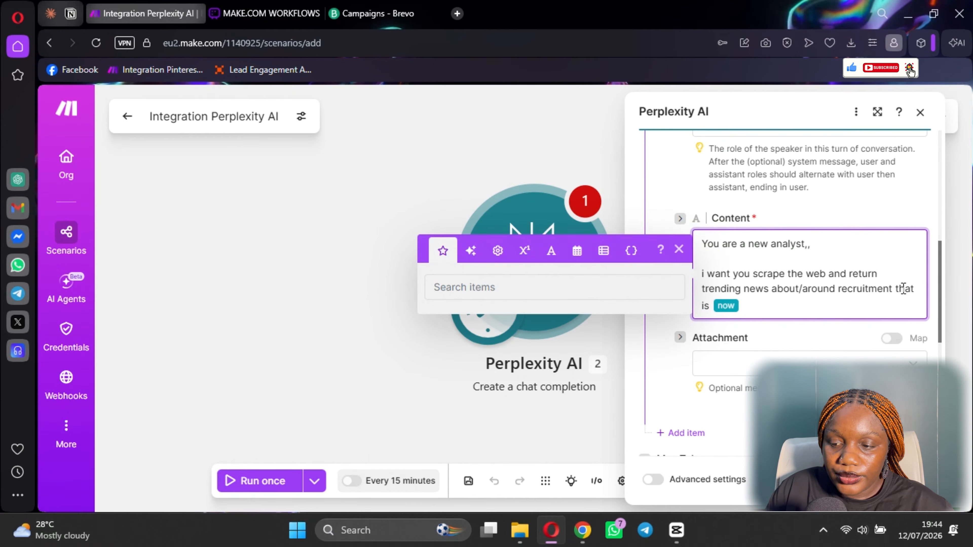
key("BackSpace")
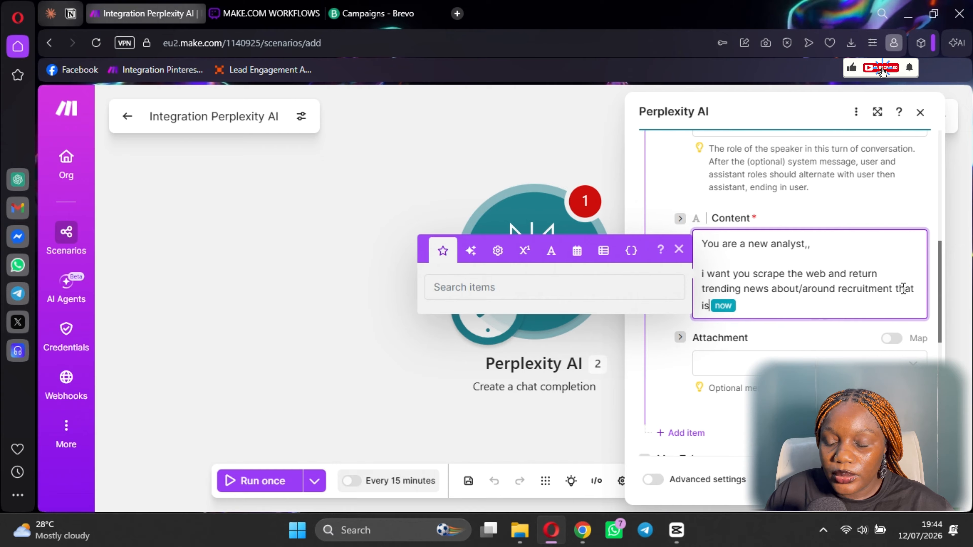
key("BackSpace")
key("BackSpace")
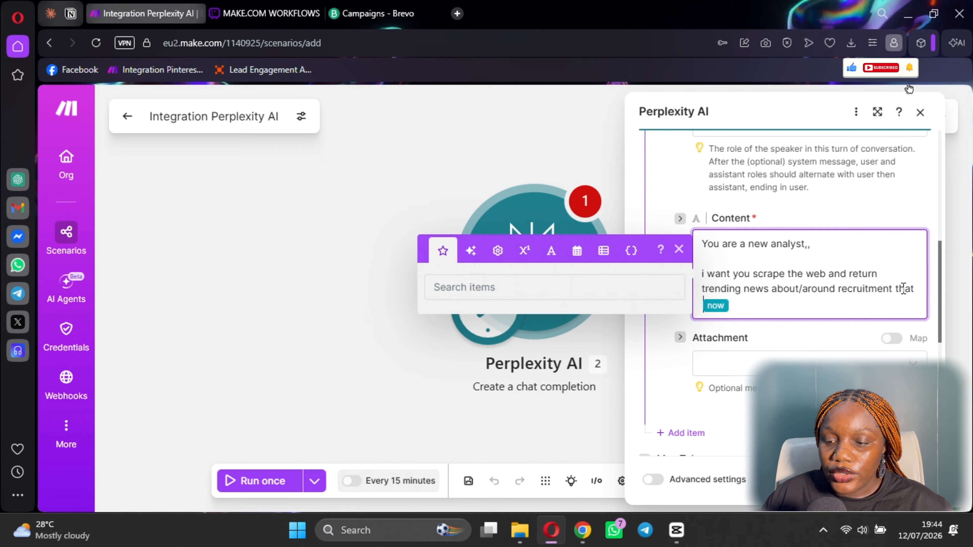
Step: Insert the now date variable directly after "trending news" in the system message content
left_click(772, 288)
type("to")
key("BackSpace")
key("BackSpace")
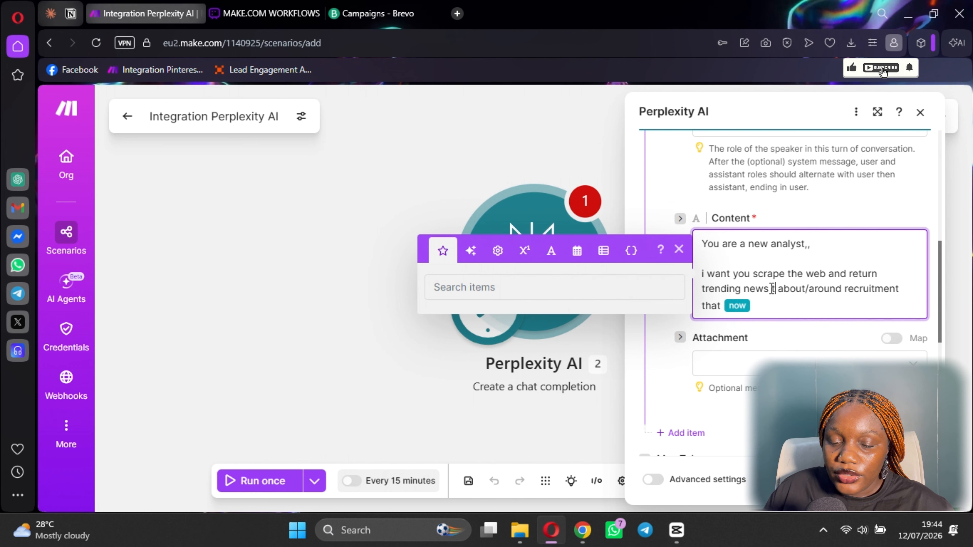
left_click(577, 250)
scroll(551, 347, "down", 2)
left_click(444, 384)
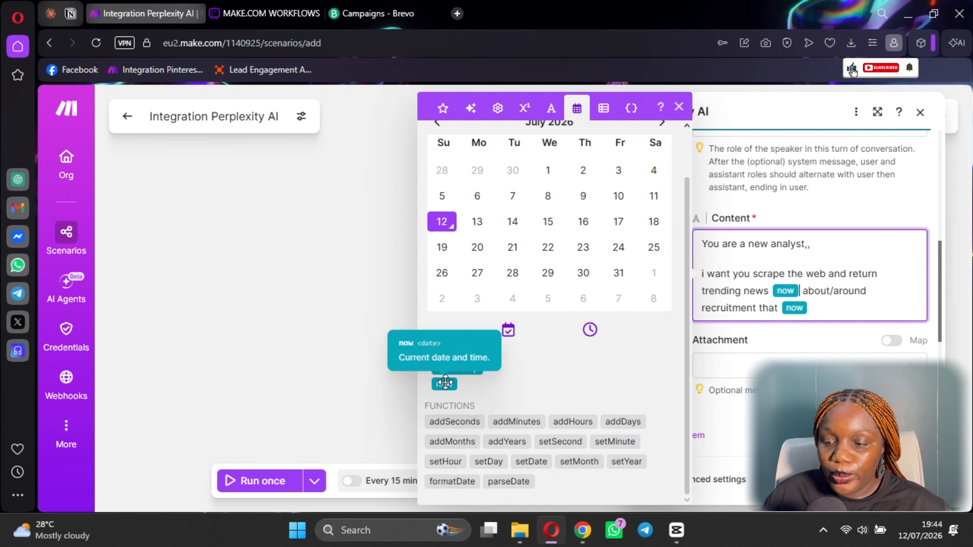
Step: Replace the trailing "that" and now variable after "recruitment" with "that hiring clients will find interesting."
key("BackSpace")
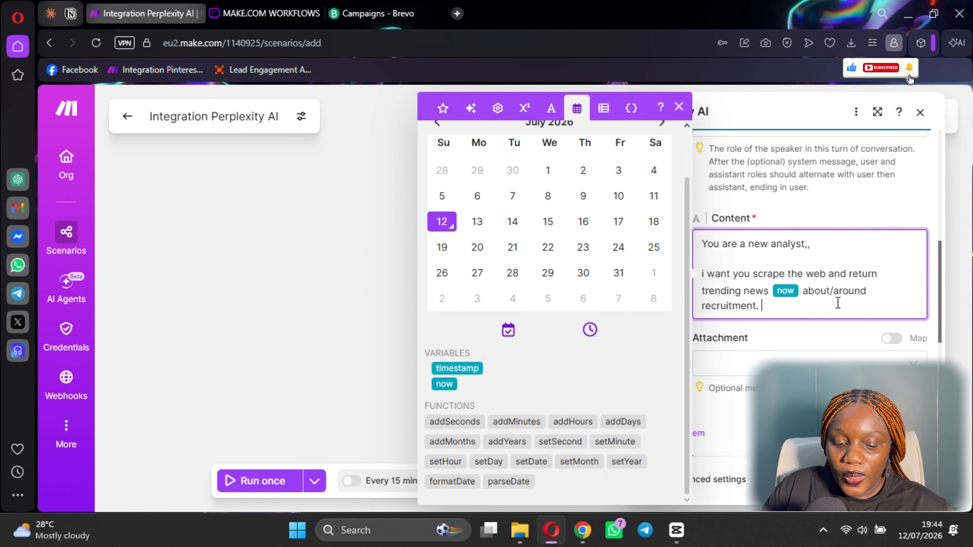
type("hat ")
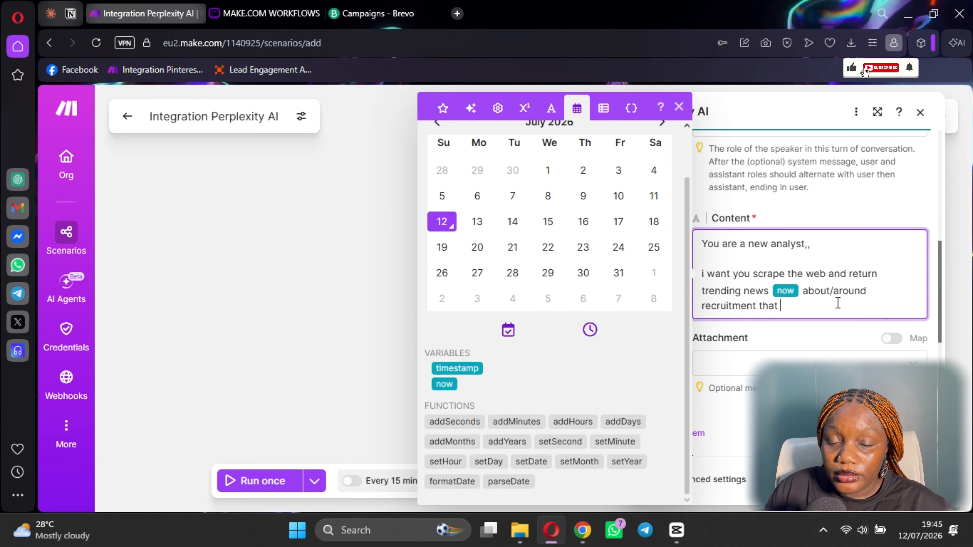
type("hr")
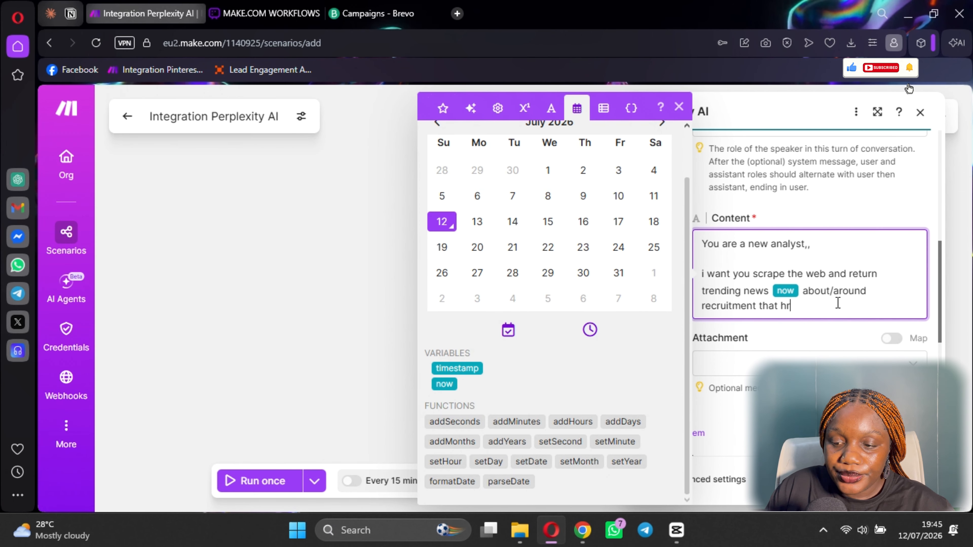
key("BackSpace")
key("BackSpace")
type("i")
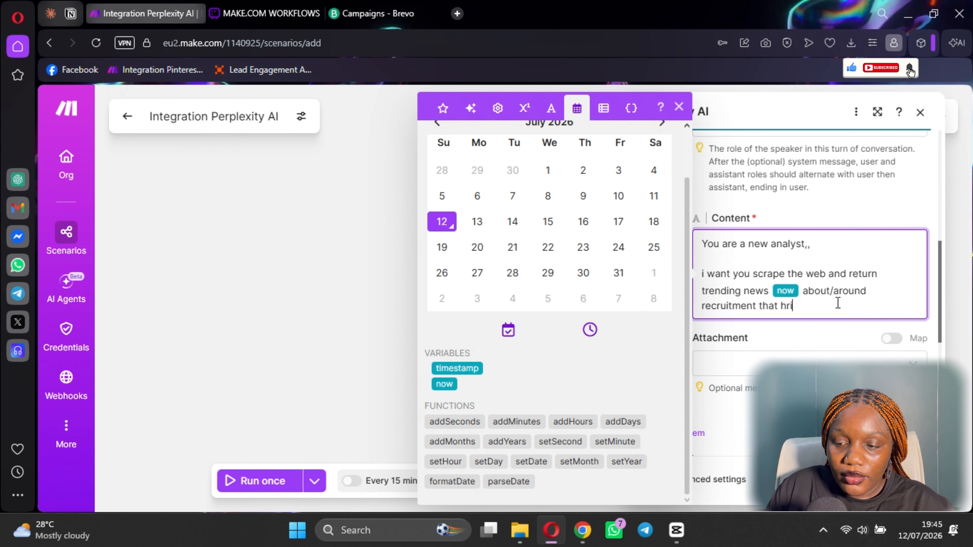
key("BackSpace")
key("BackSpace")
type("iring cl")
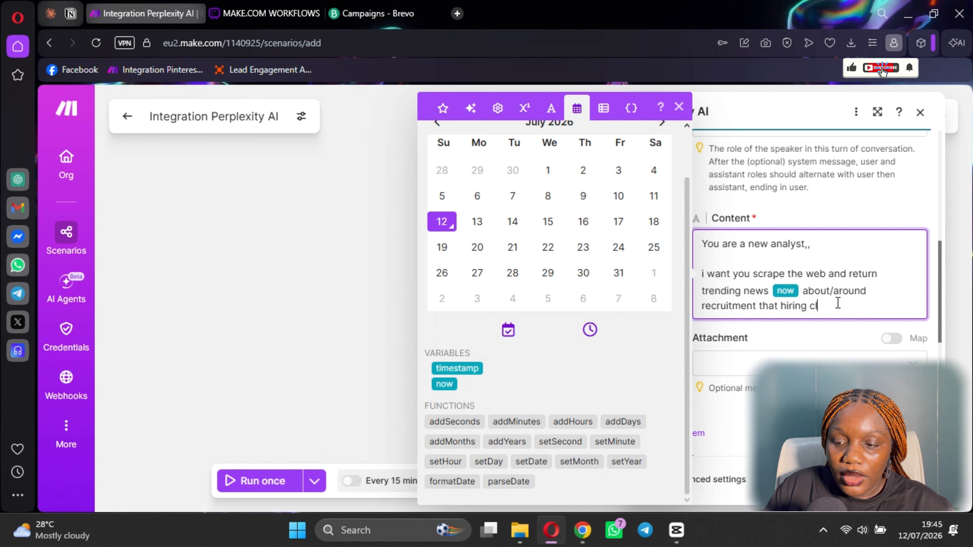
type("ients will fi")
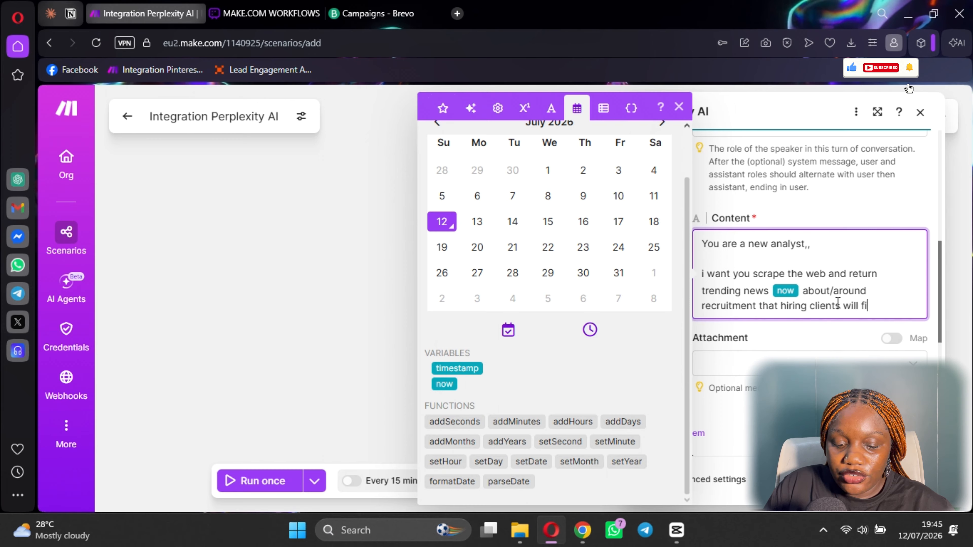
type("nd interesti")
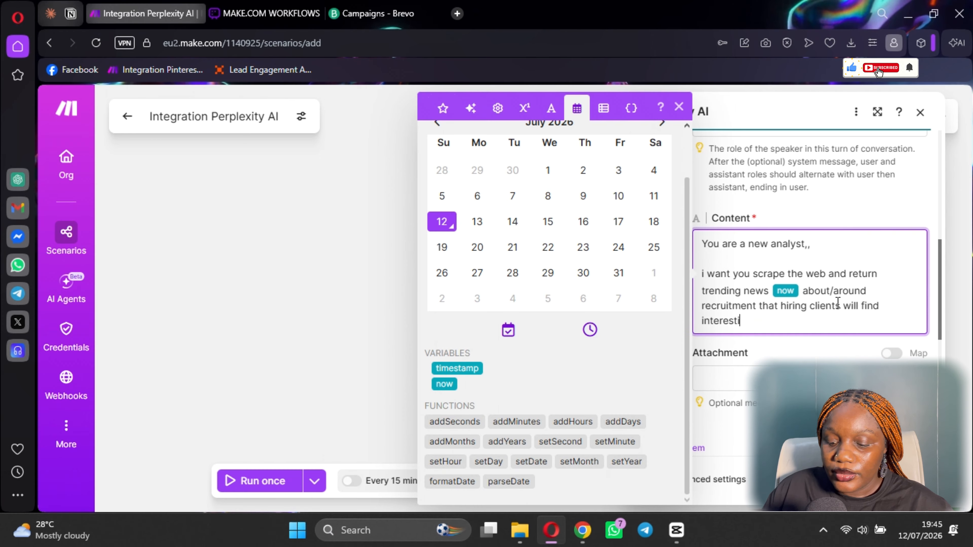
type("ng.")
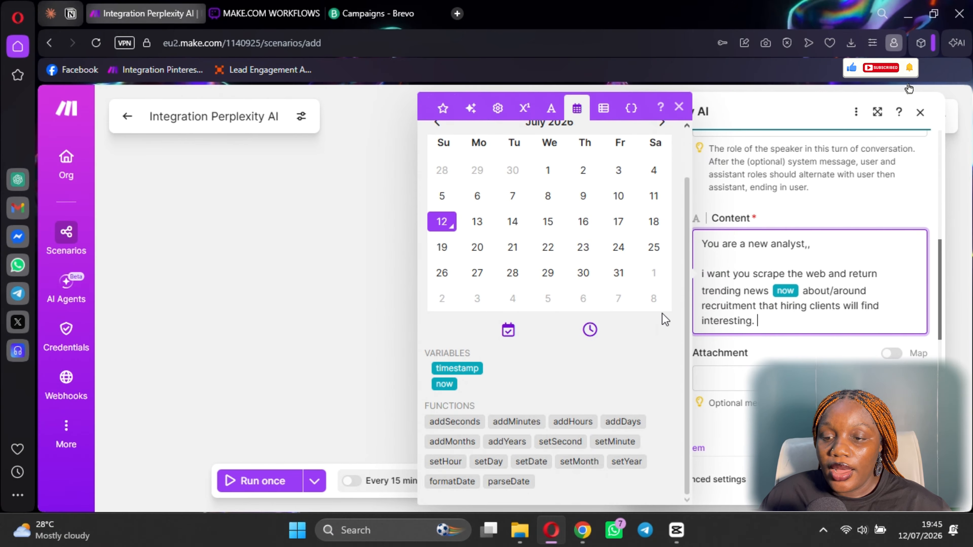
Step: Review the remaining Perplexity AI module settings, confirm the module and save the scenario
left_click(668, 111)
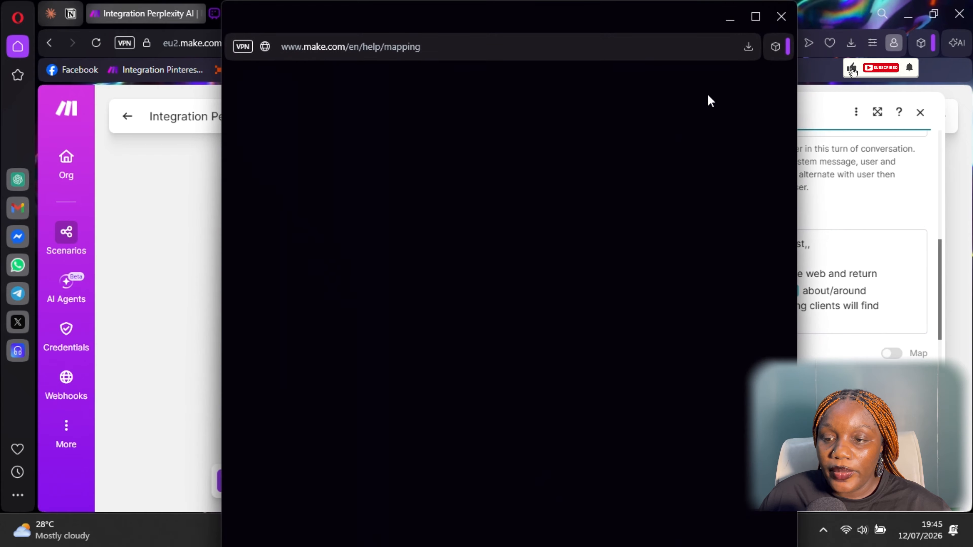
left_click(781, 14)
scroll(825, 338, "down", 8)
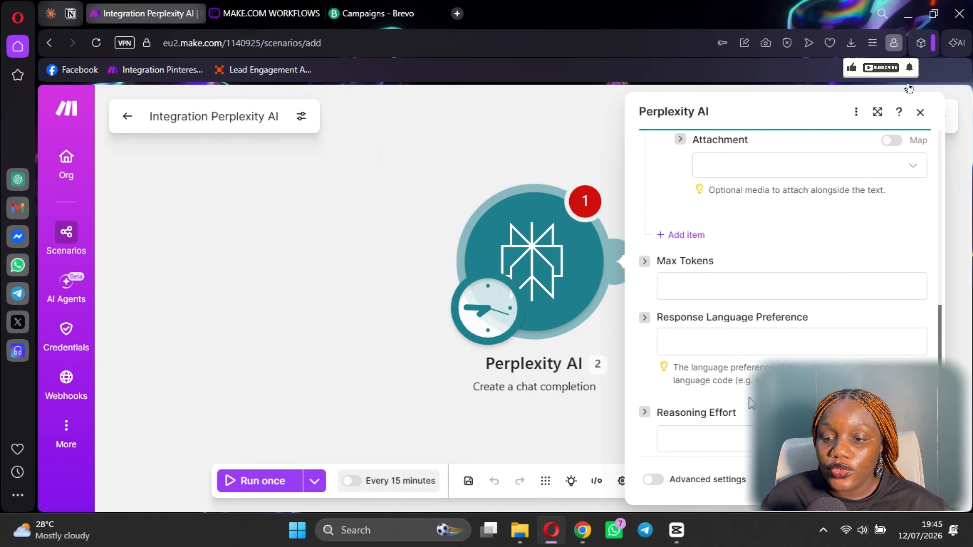
scroll(735, 382, "up", 10)
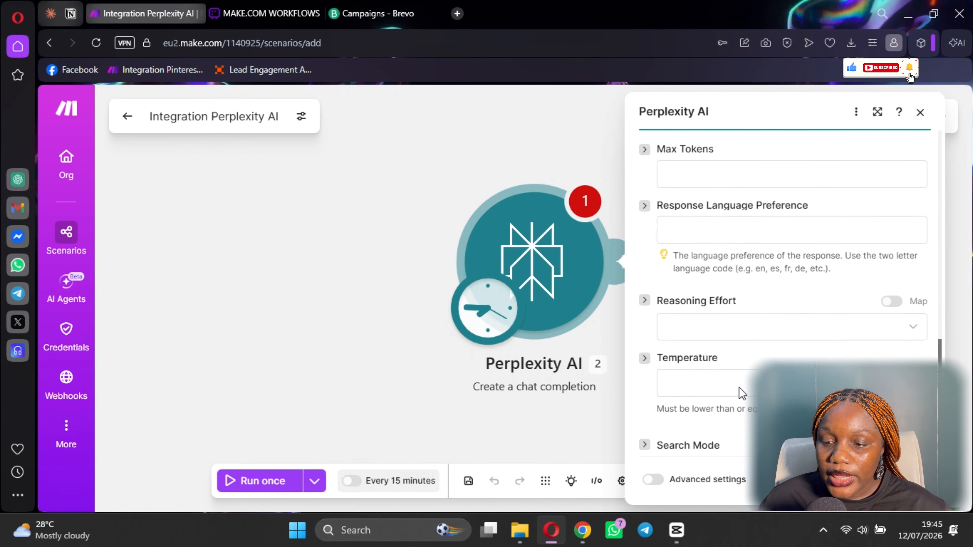
scroll(839, 365, "down", 5)
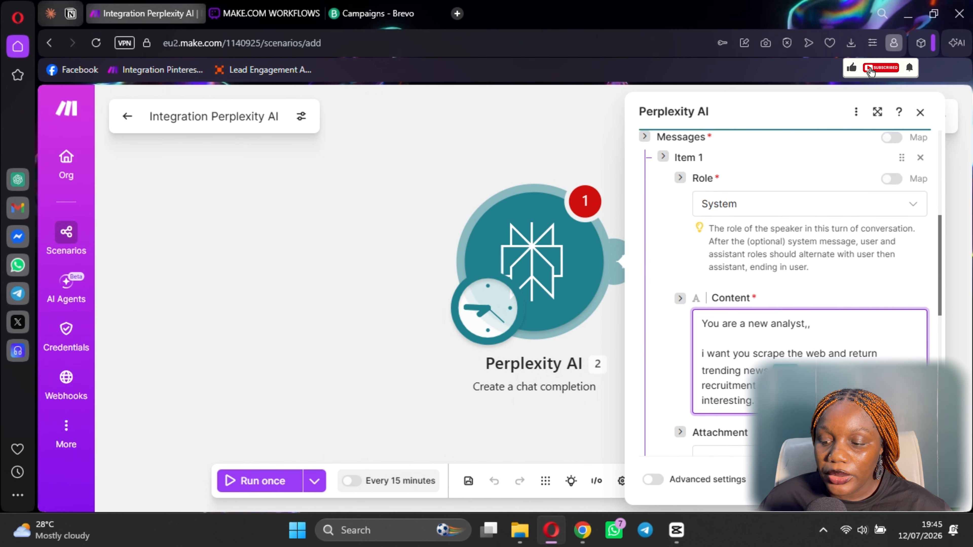
left_click(910, 480)
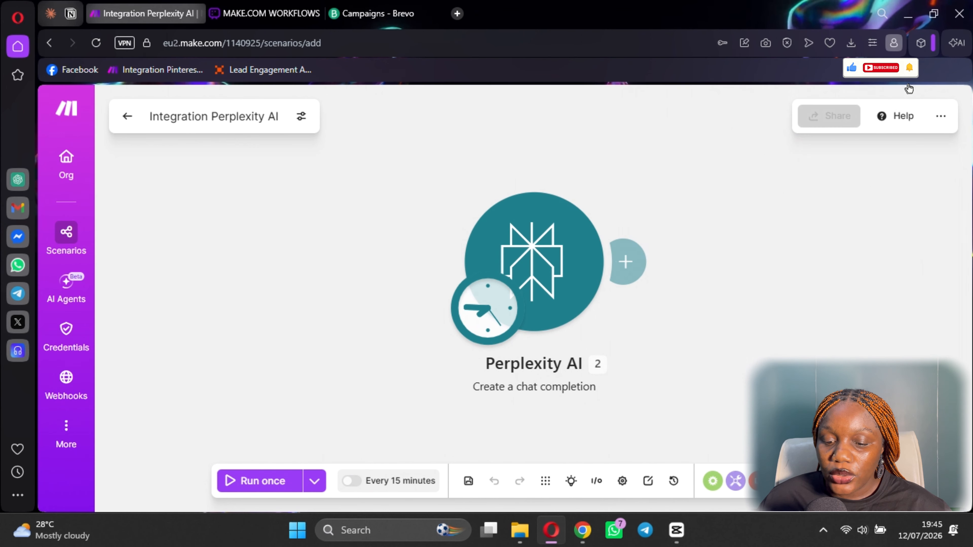
left_click(468, 481)
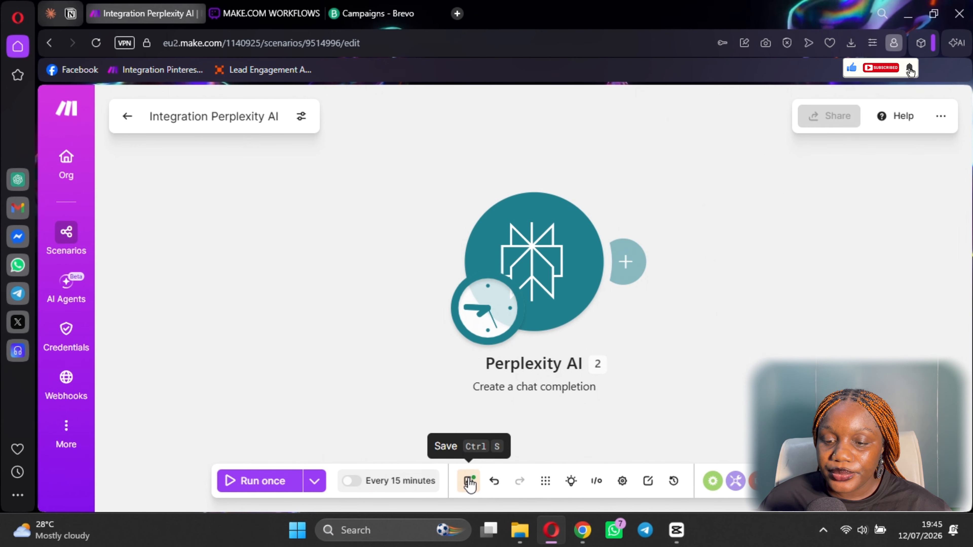
left_click(550, 275)
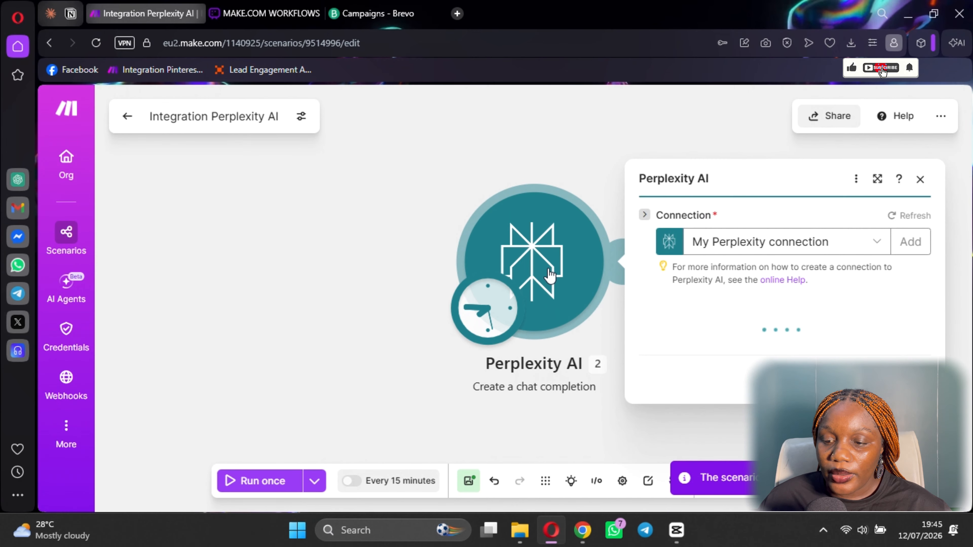
left_click(460, 169)
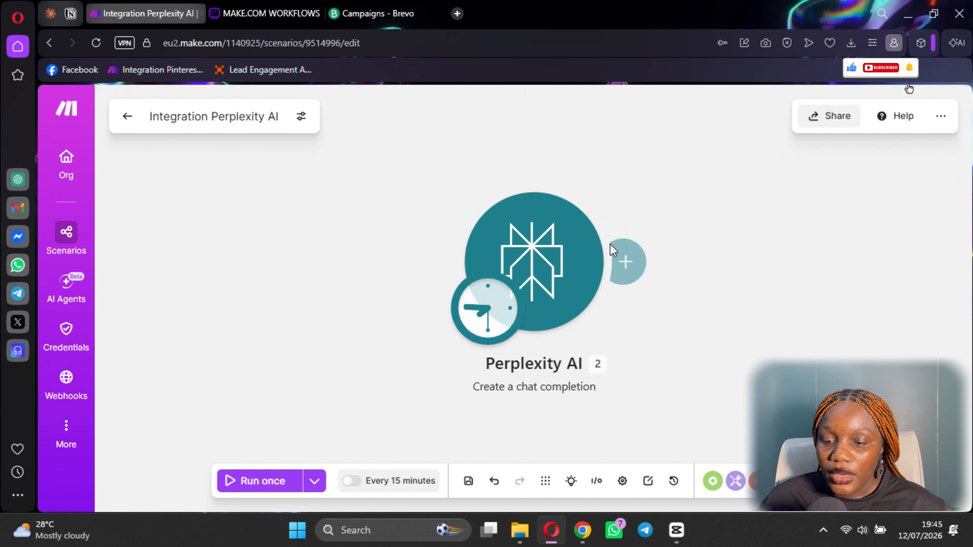
Step: Add the OpenAI (ChatGPT, Sora, Whisper) "Generate a completion" module after the Perplexity AI module
left_click(624, 262)
left_click(716, 238)
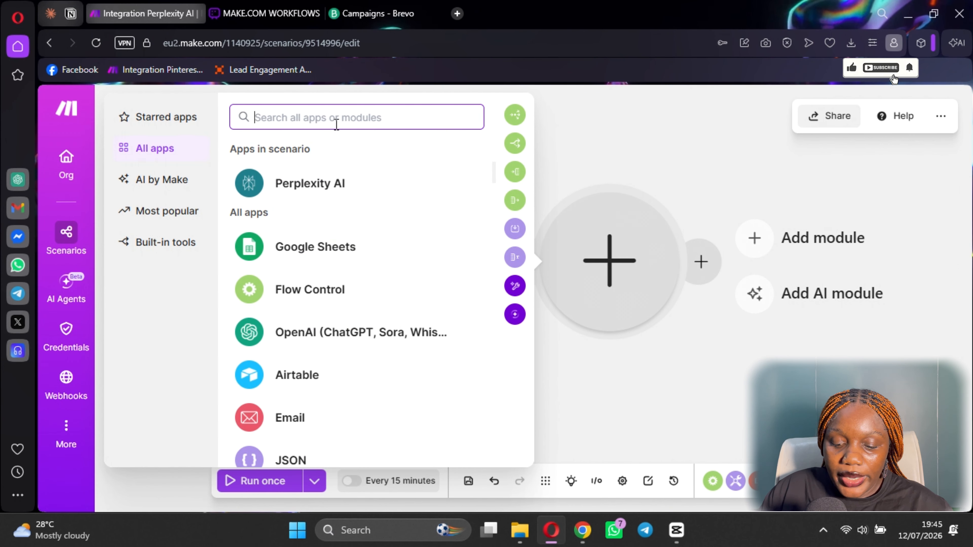
type("open ai")
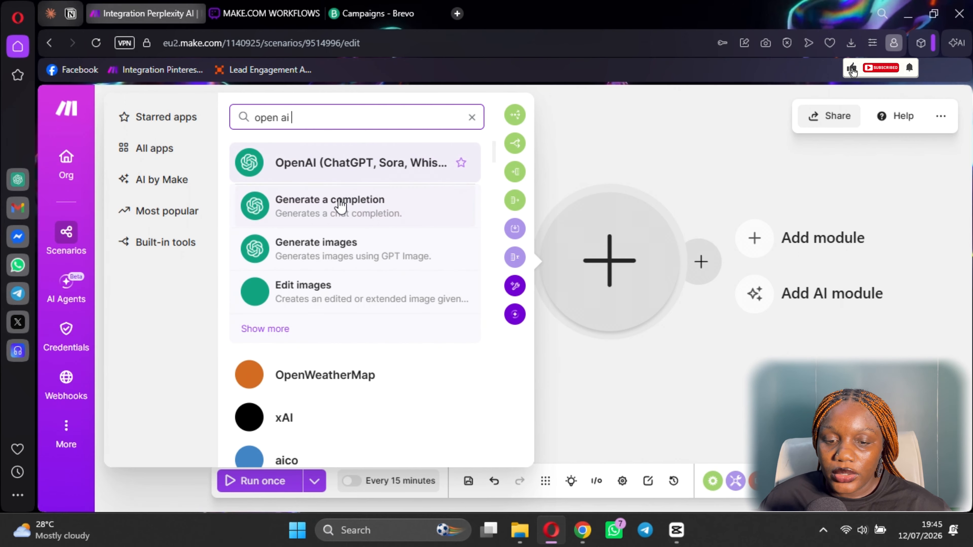
left_click(354, 210)
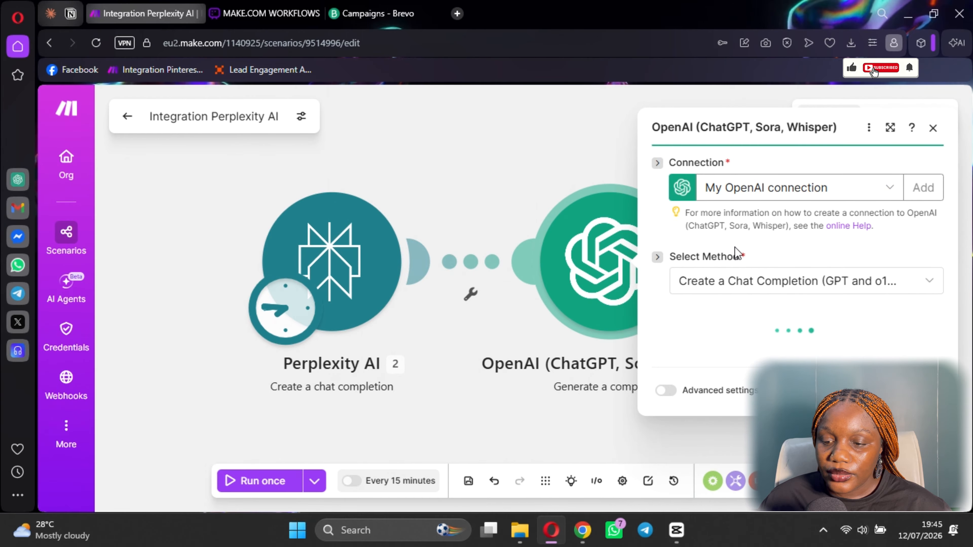
Step: Set the OpenAI completion module's model to o4-mini-2025-04-16 (system)
scroll(732, 232, "down", 3)
left_click(736, 190)
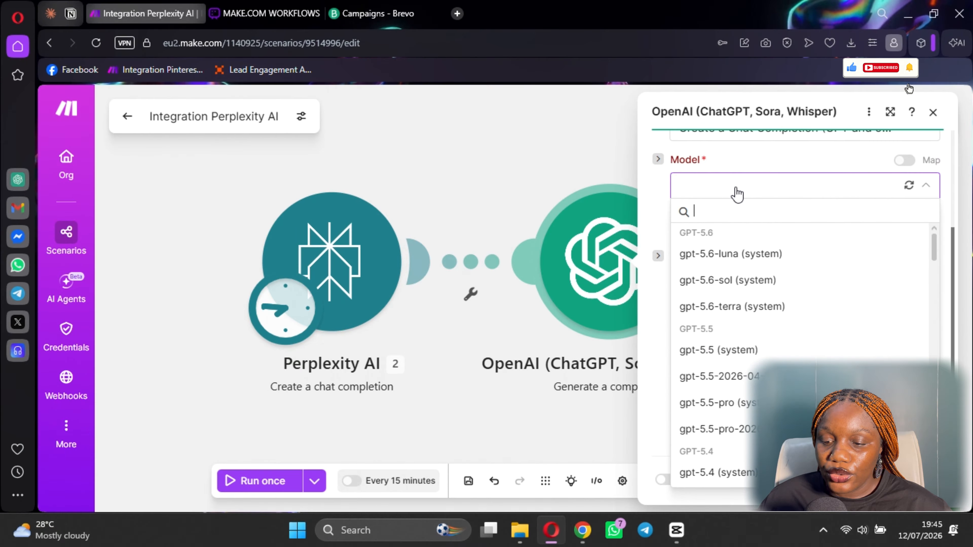
scroll(705, 395, "down", 5)
scroll(705, 398, "down", 6)
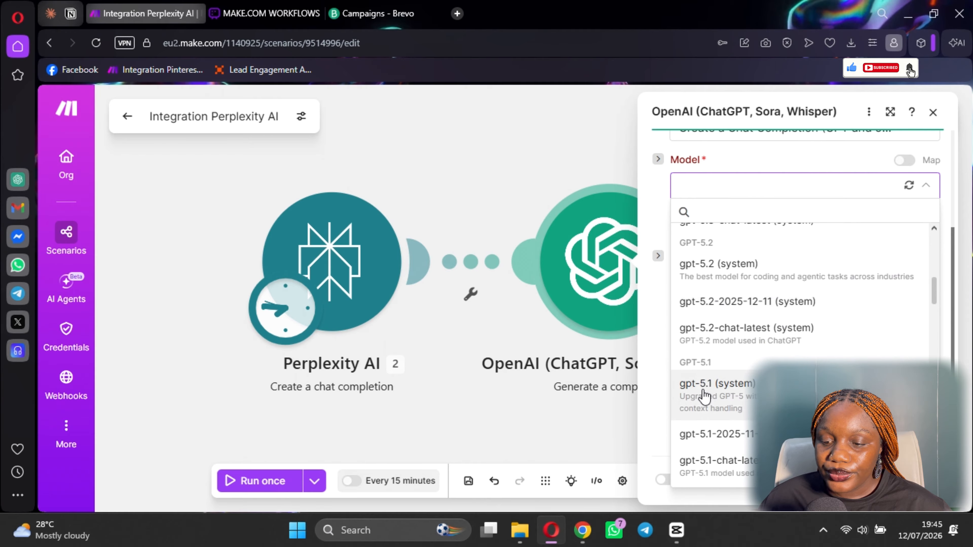
scroll(716, 385, "down", 4)
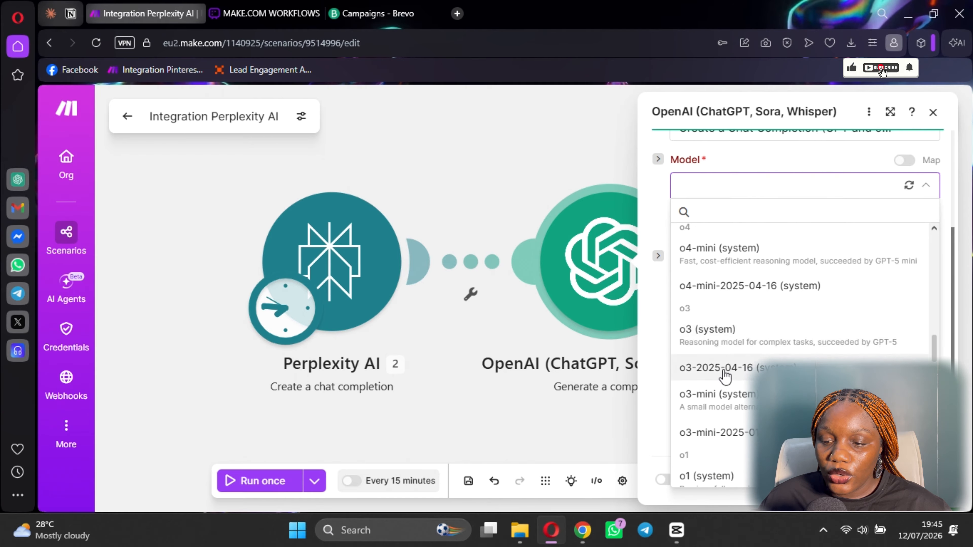
left_click(720, 291)
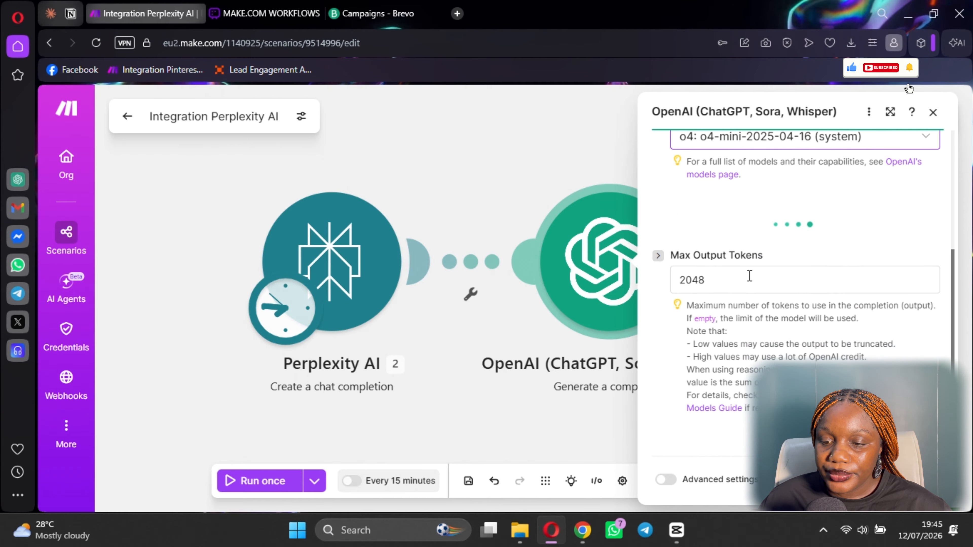
Step: Give Message 1 the Developer / System role and paste the "Analyze this article" extraction prompt as its text content
scroll(741, 208, "down", 1)
left_click(704, 192)
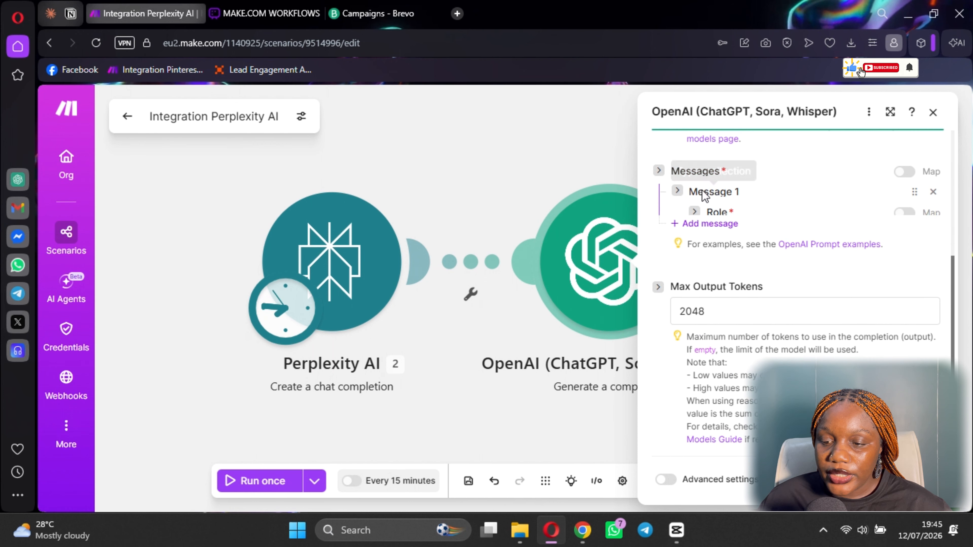
left_click(737, 237)
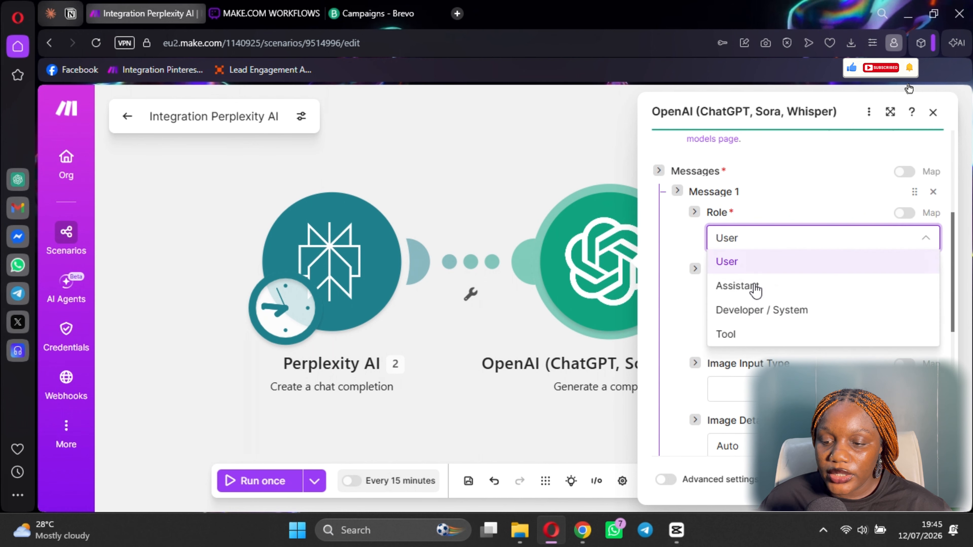
left_click(756, 311)
left_click(762, 283)
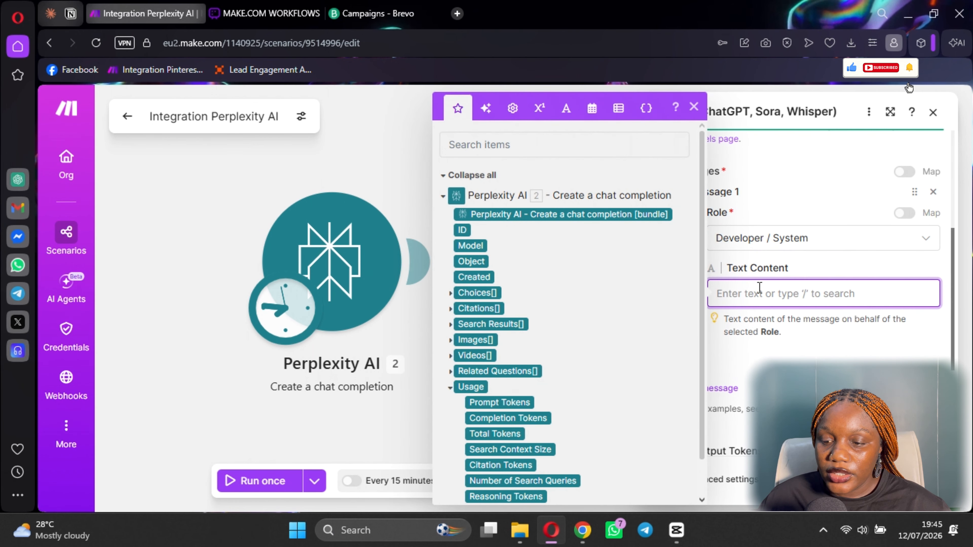
key("ctrl+v")
scroll(783, 325, "down", 2)
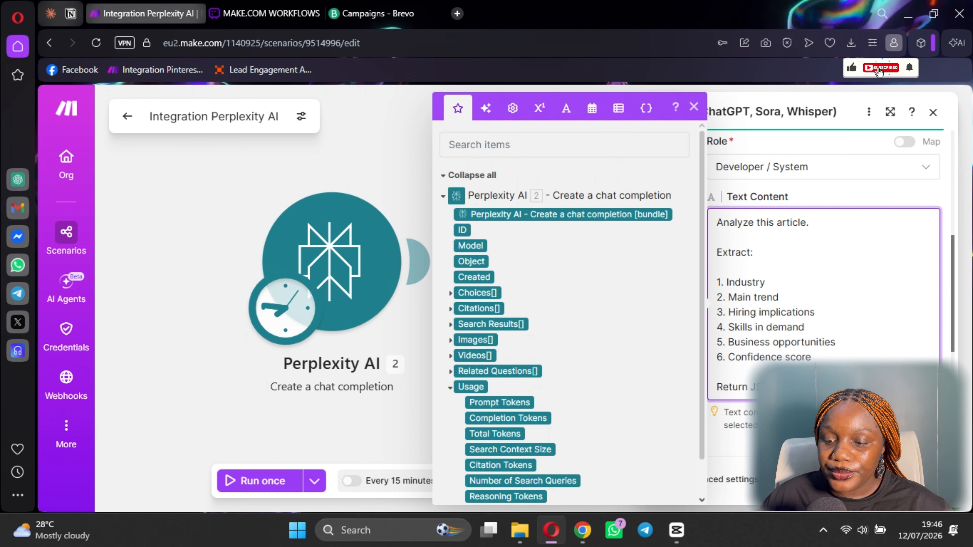
Step: Delete the closing "Return" line and a blank line below "6. Confidence score" in the Message 1 prompt
left_click_drag(854, 387, 707, 389)
key("BackSpace")
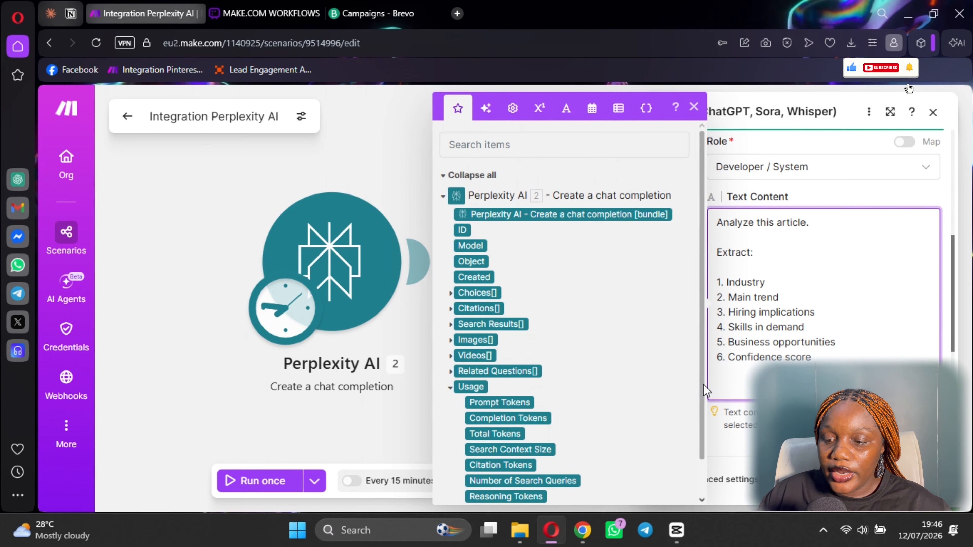
key("BackSpace")
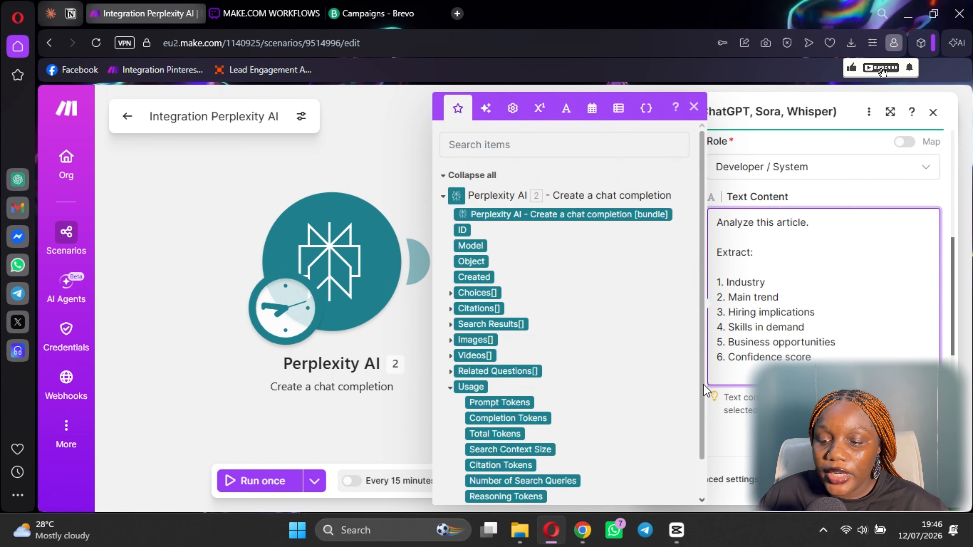
scroll(835, 322, "down", 2)
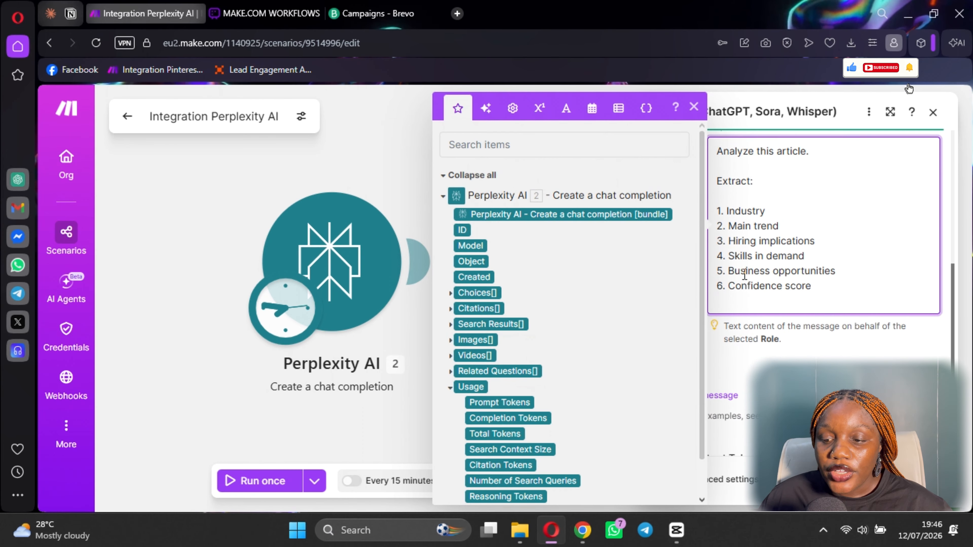
scroll(784, 278, "down", 2)
left_click(816, 298)
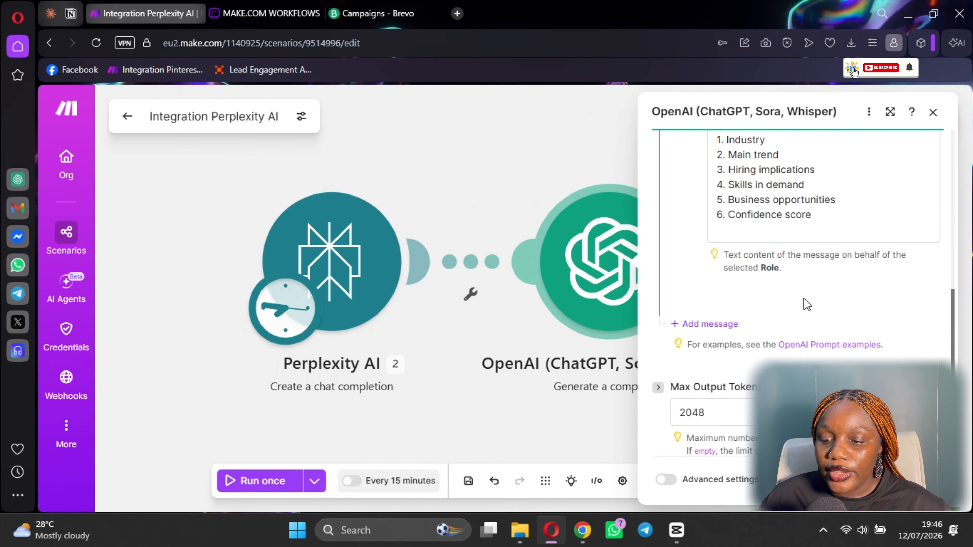
Step: Add a User message with the text "Article:" followed by the Perplexity AI Choices message Content variable
left_click(704, 326)
left_click(747, 426)
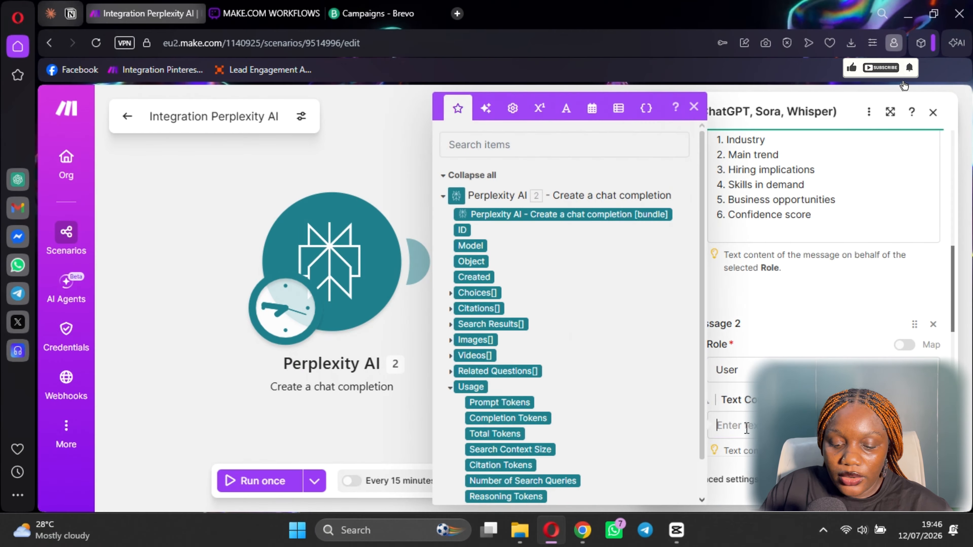
type("Airt")
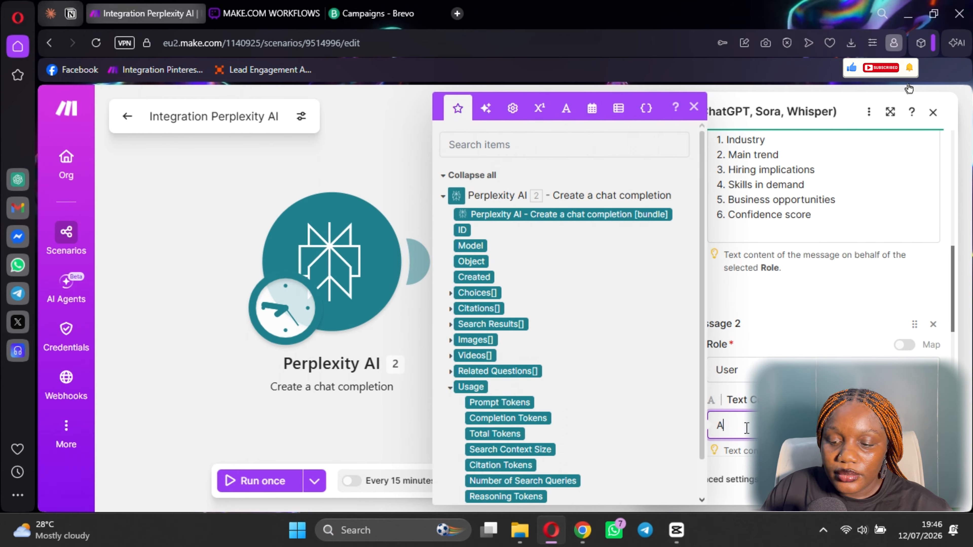
type("cle:")
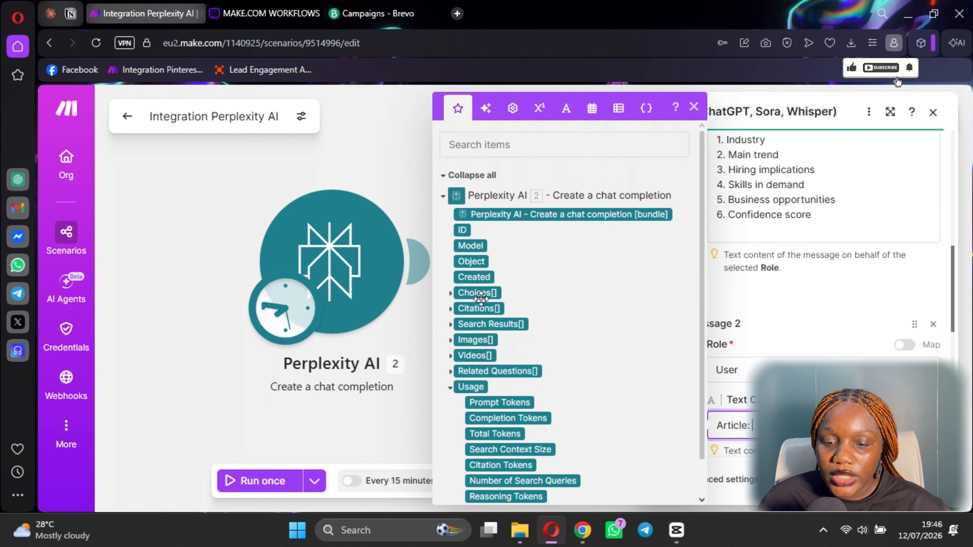
scroll(475, 299, "down", 2)
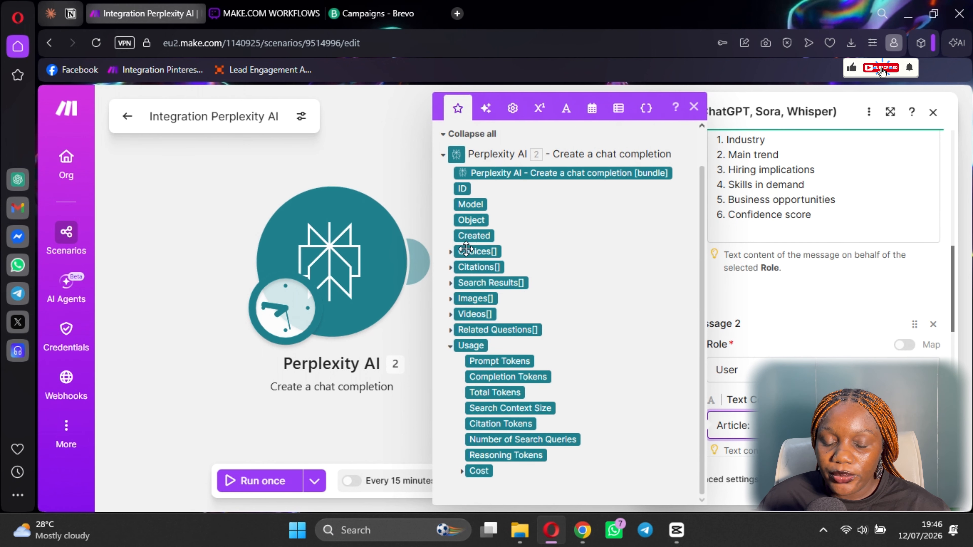
left_click(450, 252)
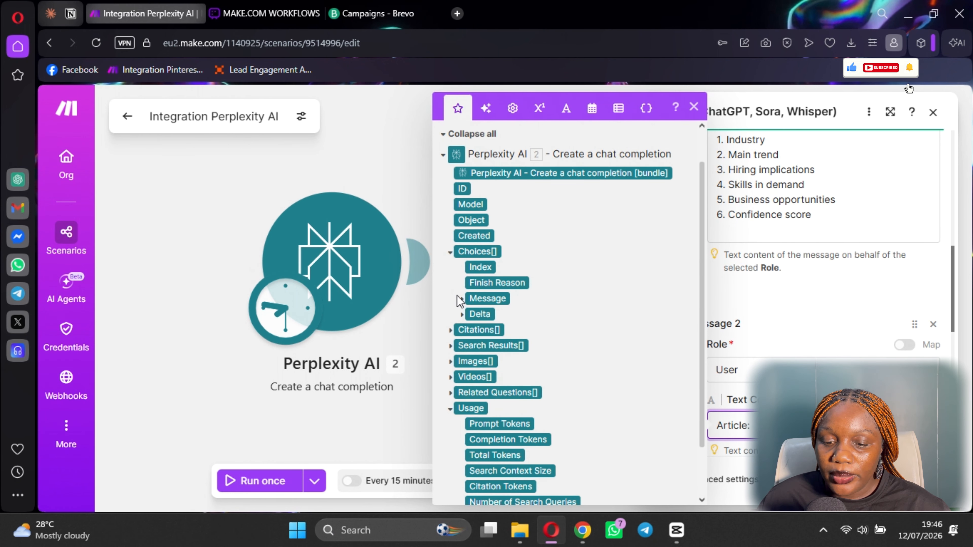
left_click(462, 300)
left_click(497, 314)
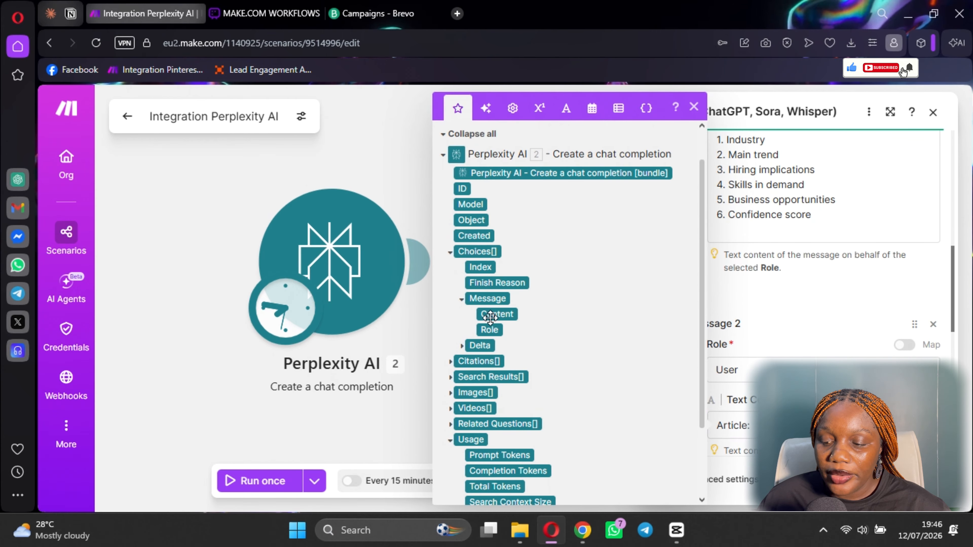
Step: Confirm the OpenAI completion module and save the scenario despite the validation warnings
left_click(922, 481)
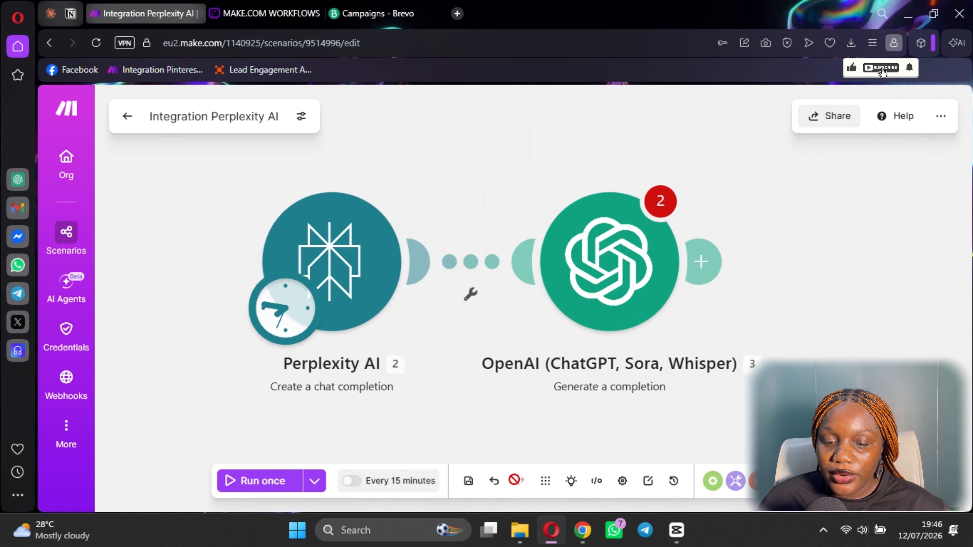
left_click(466, 484)
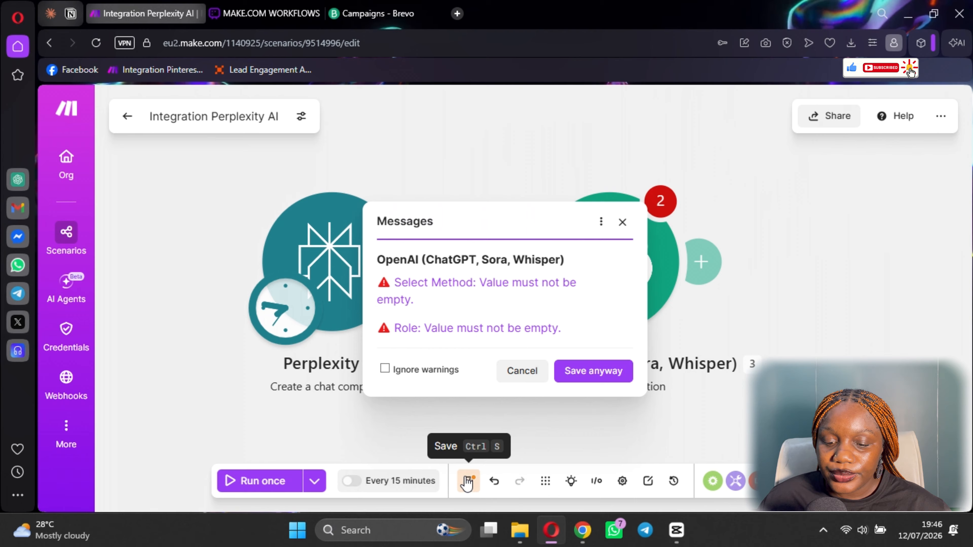
left_click(592, 370)
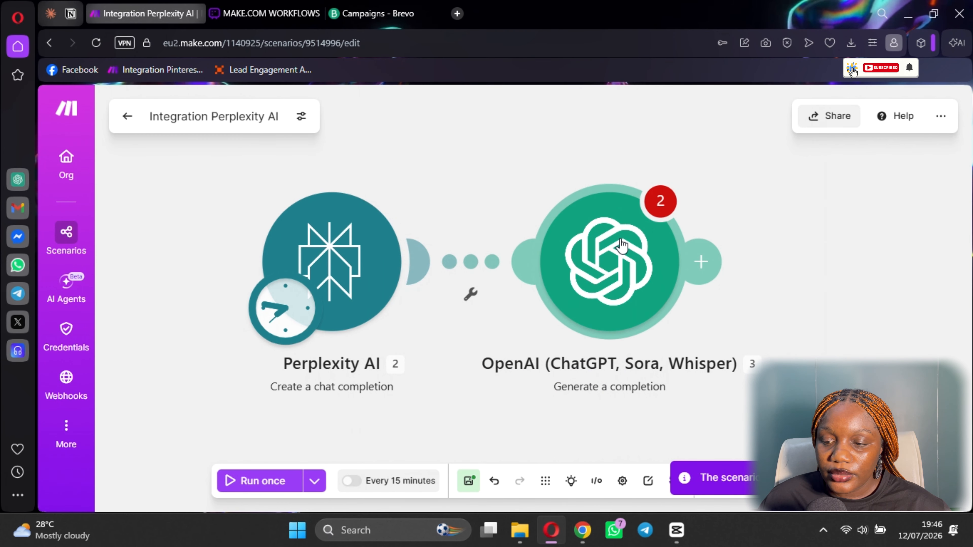
Step: Reopen the OpenAI completion module to check its settings, confirm it again and save the scenario
left_click(621, 245)
scroll(799, 326, "down", 5)
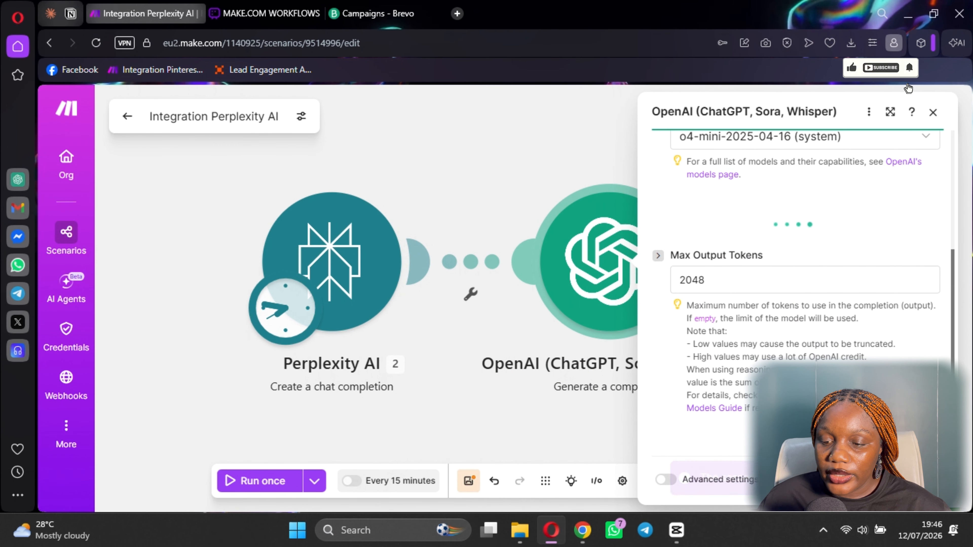
scroll(788, 326, "down", 5)
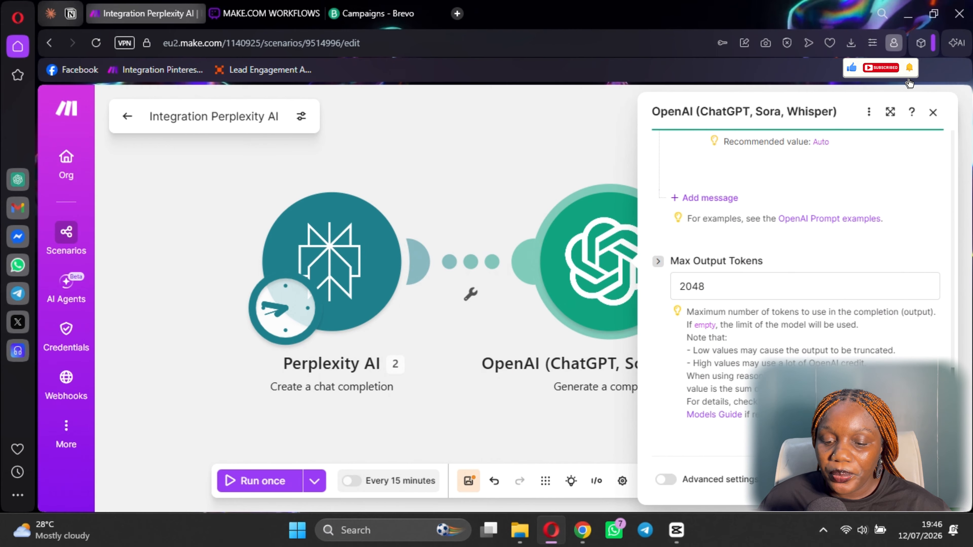
left_click(923, 479)
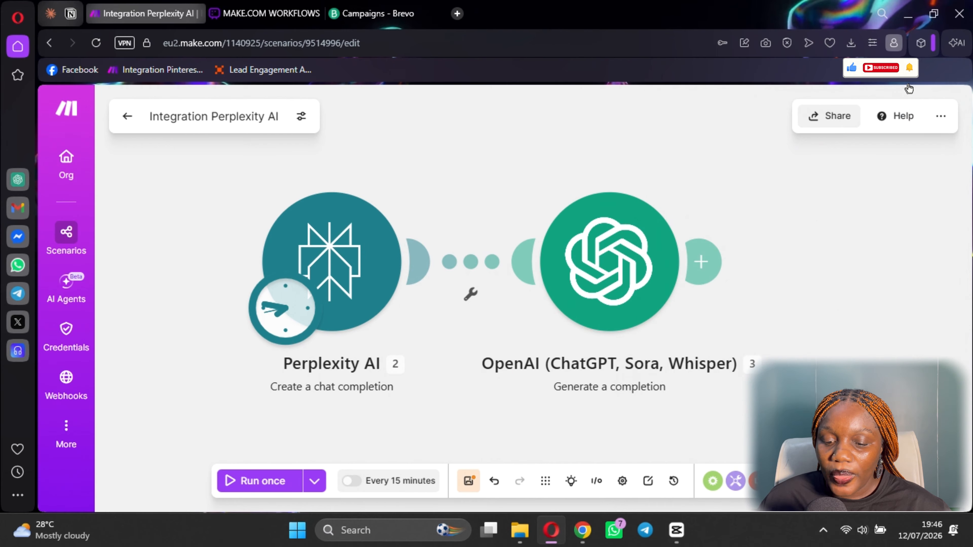
left_click(470, 481)
Step: Add an OpenAI (ChatGPT, Sora, Whisper) "Generate a response" module after the completion module
left_click(702, 264)
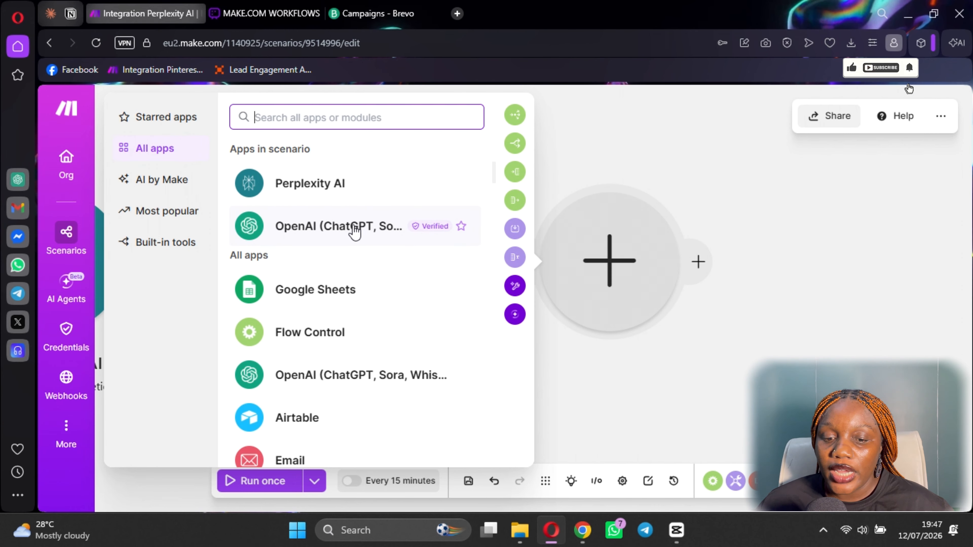
left_click(328, 220)
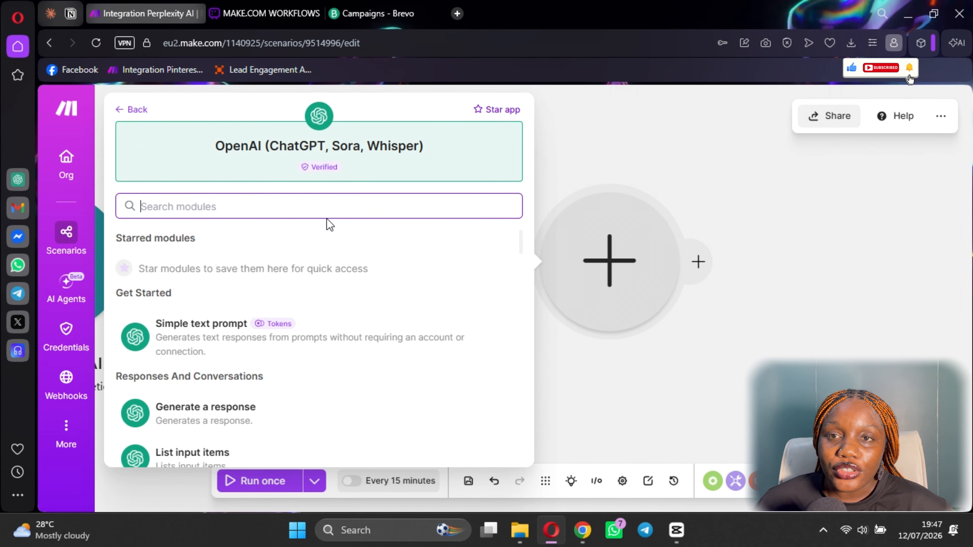
scroll(256, 359, "down", 4)
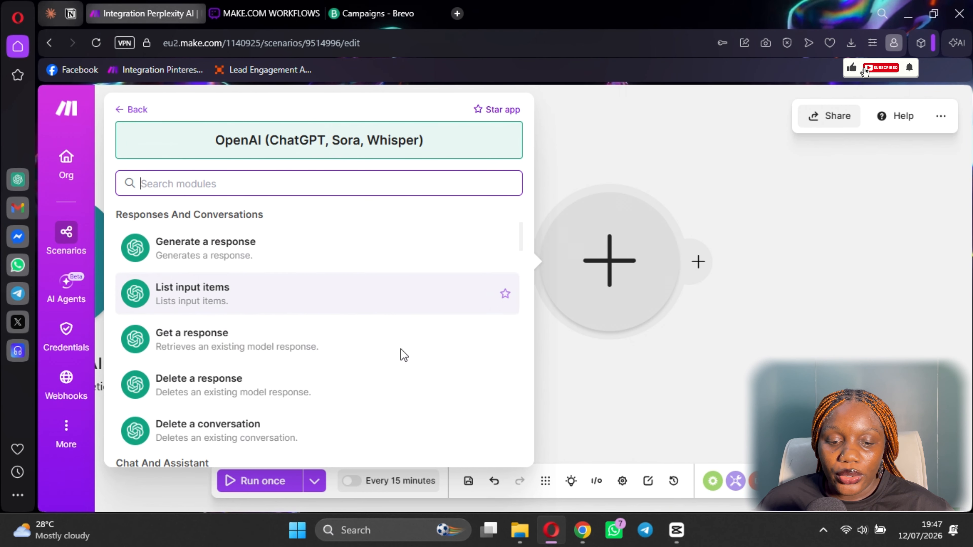
scroll(266, 362, "up", 2)
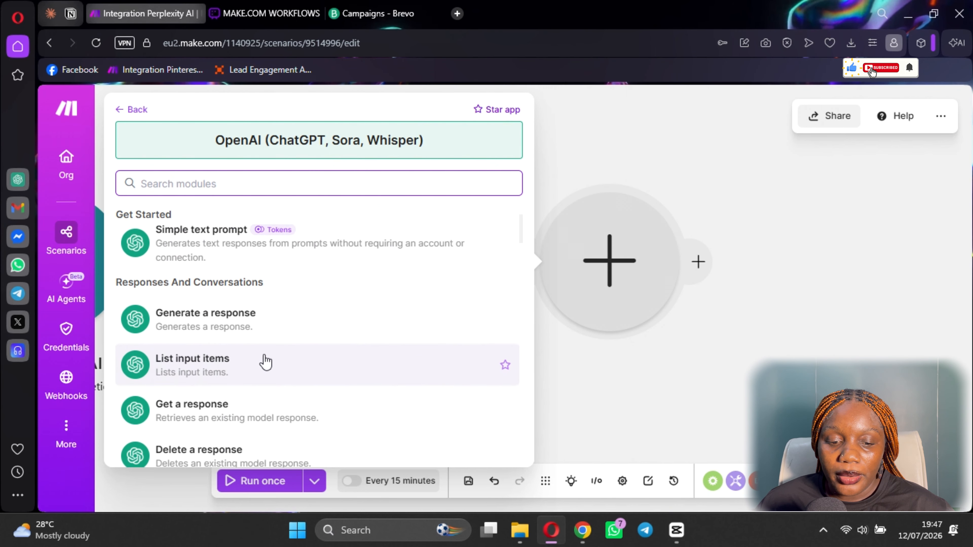
left_click(256, 328)
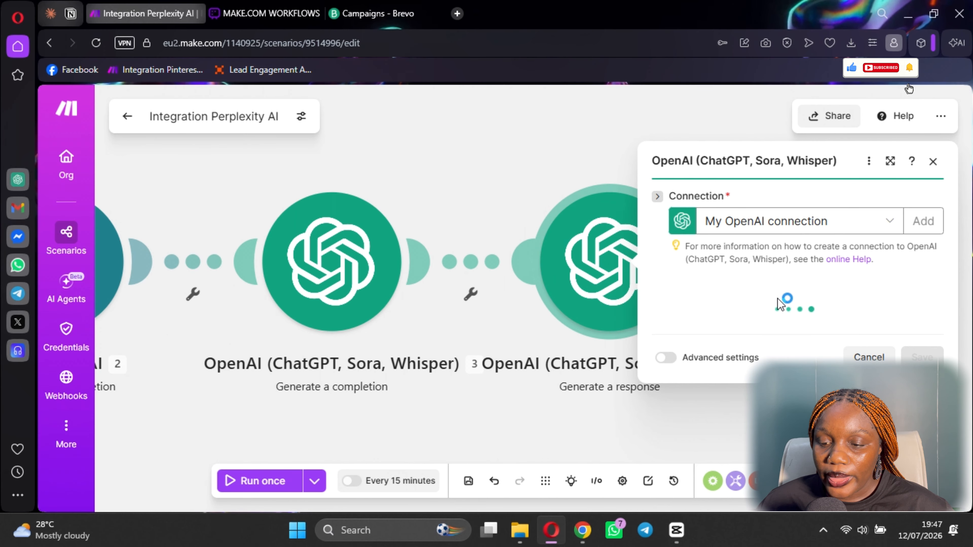
Step: Choose o4-mini (system) as the response module's model, look over its prompt settings and close the module settings
left_click(741, 267)
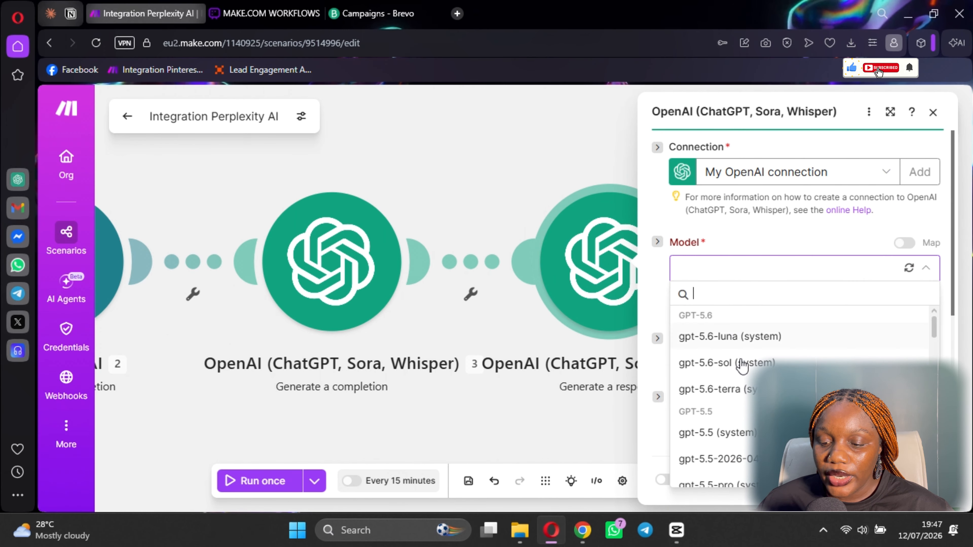
scroll(742, 366, "down", 15)
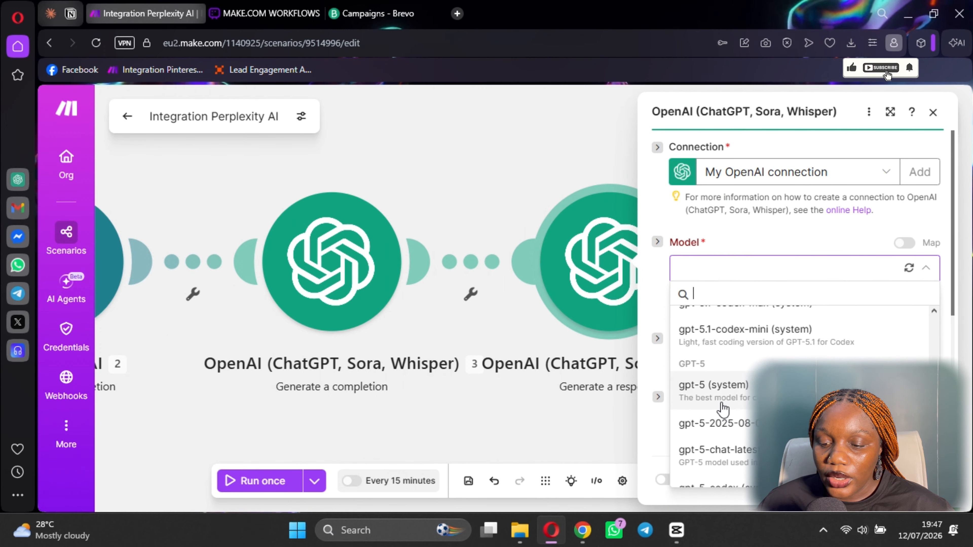
scroll(723, 409, "down", 12)
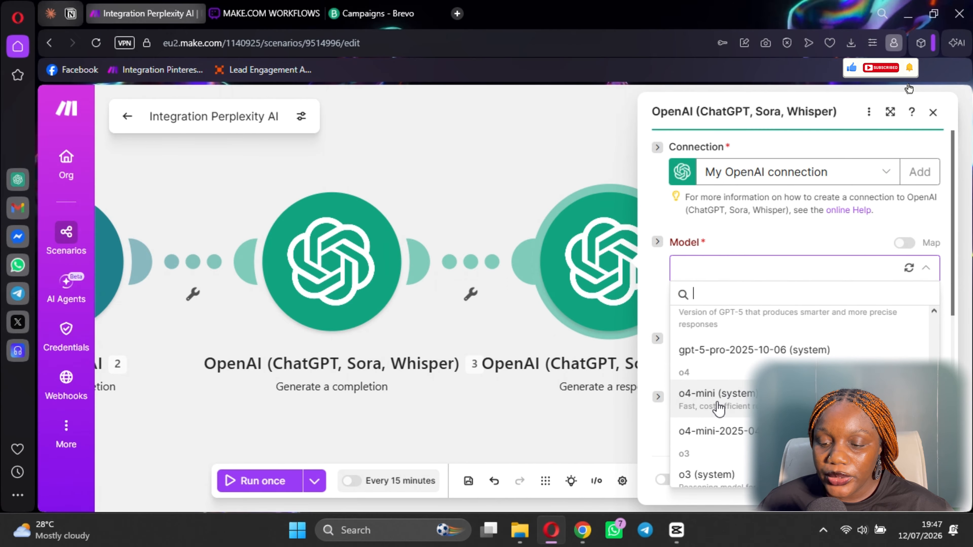
left_click(718, 399)
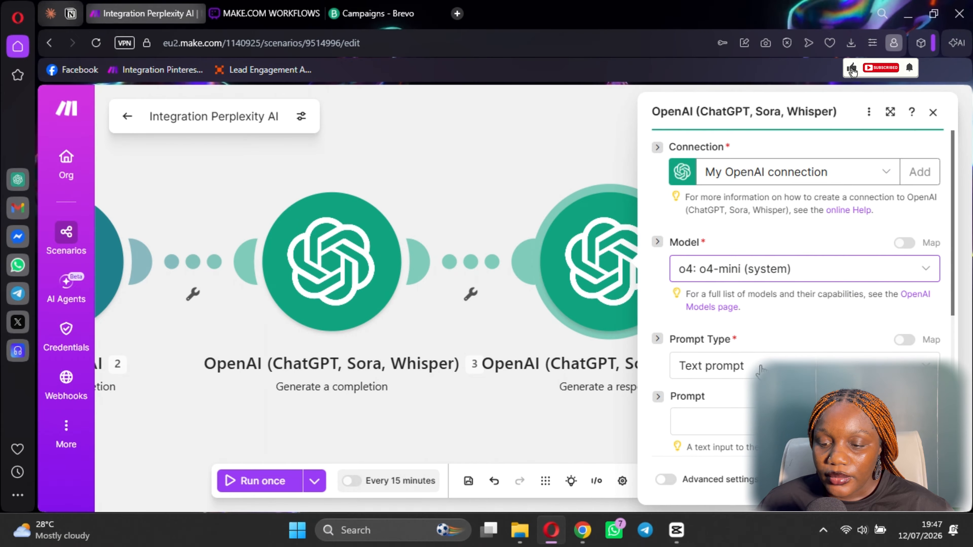
scroll(730, 342, "down", 2)
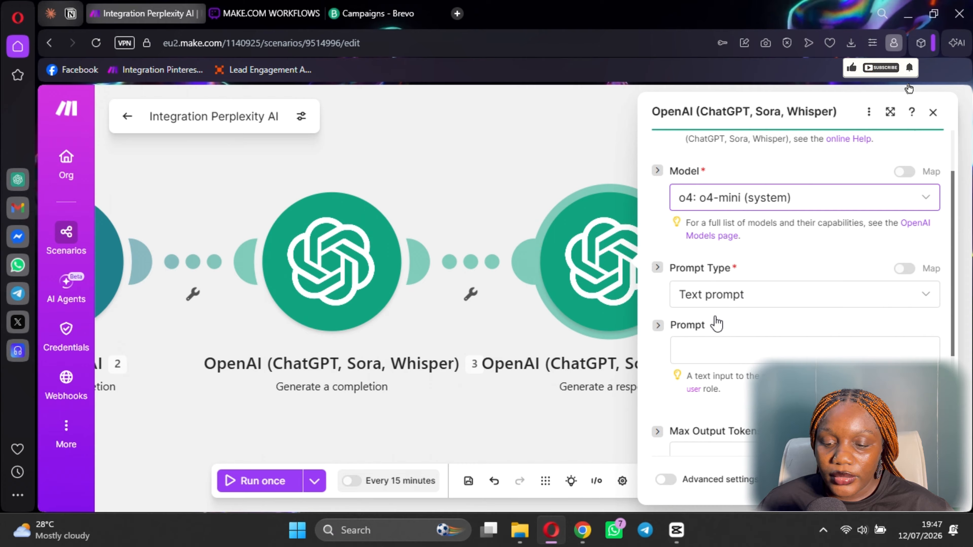
left_click(519, 348)
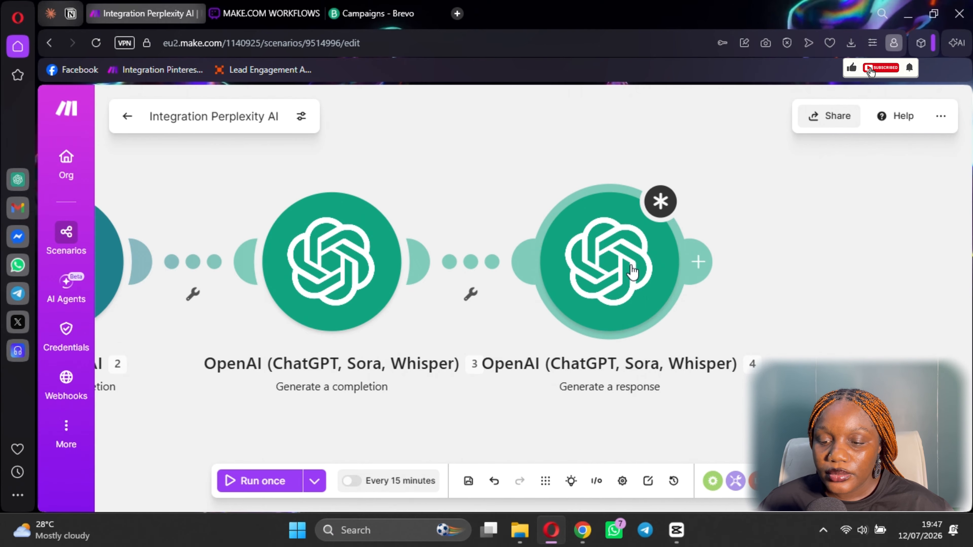
Step: Replace the OpenAI "Generate a response" module with a second OpenAI (ChatGPT, Sora, Whisper) "Generate a completion" module
right_click(636, 295)
left_click(694, 475)
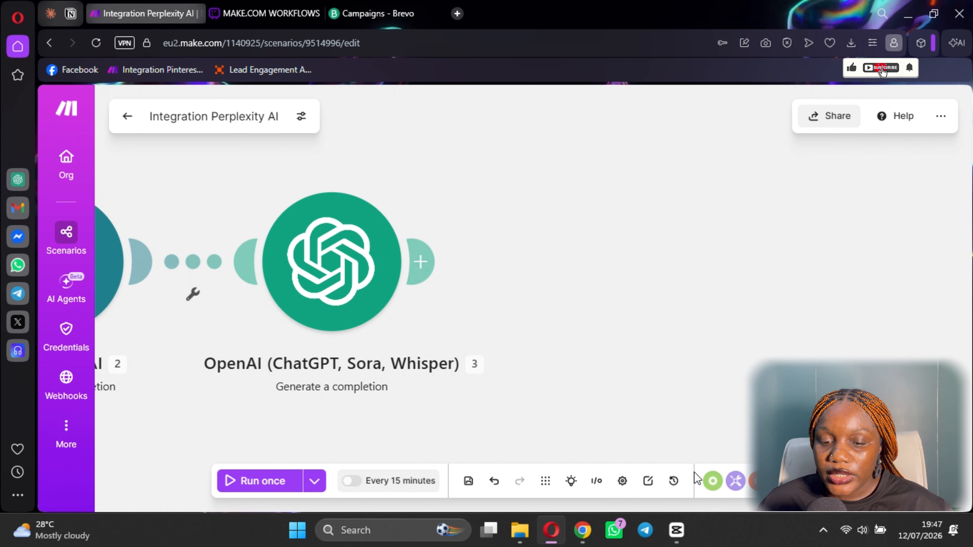
left_click(436, 263)
left_click(435, 267)
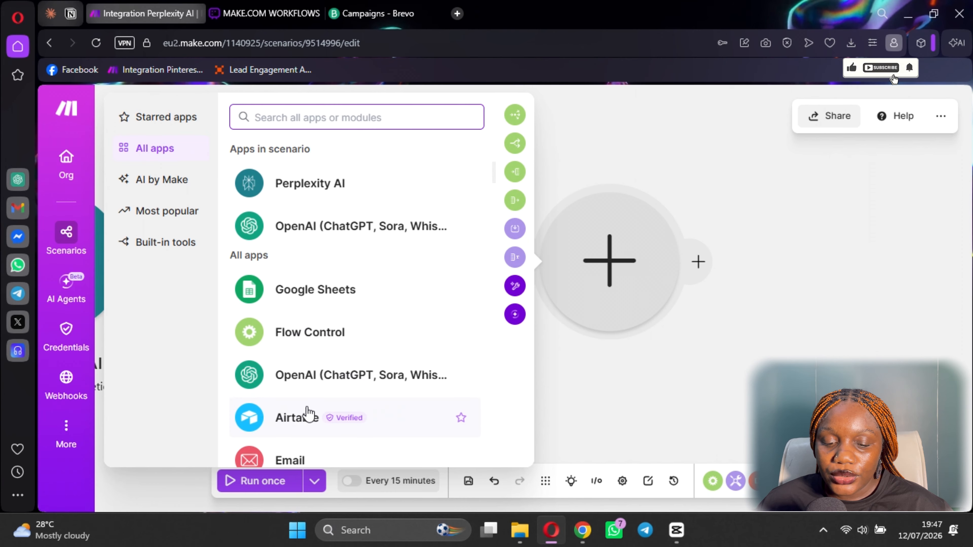
left_click(306, 383)
scroll(266, 369, "down", 8)
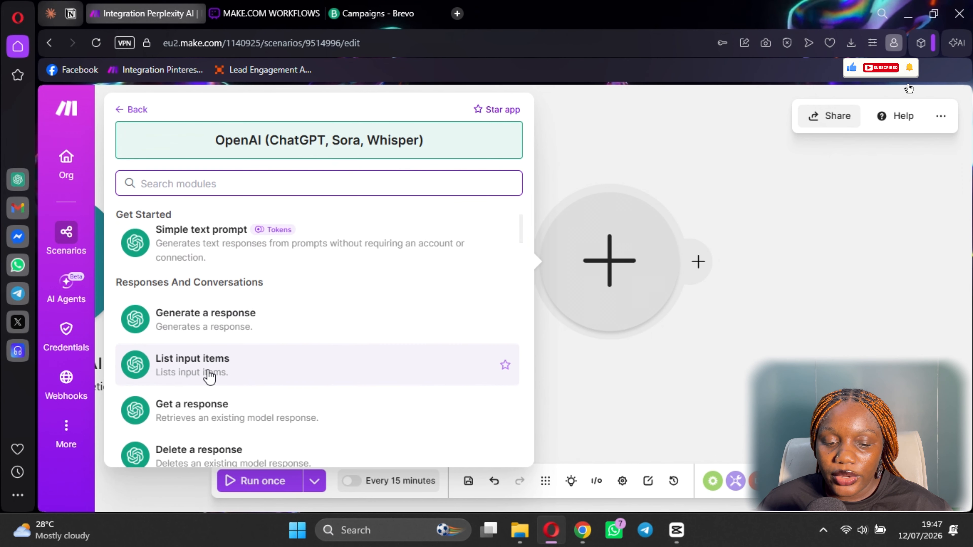
left_click(237, 364)
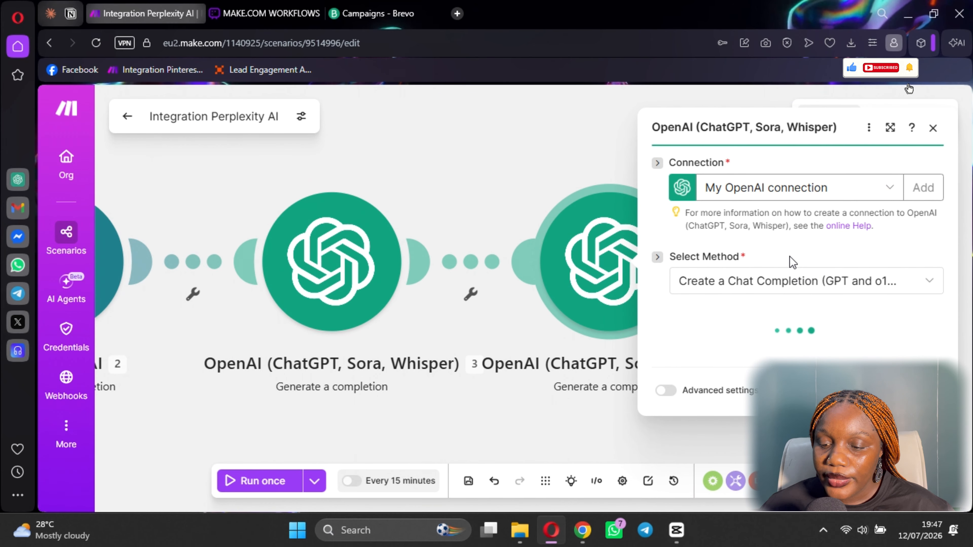
Step: Choose o4-mini (system) as the model of the newly added OpenAI completion module
scroll(728, 263, "down", 2)
left_click(724, 252)
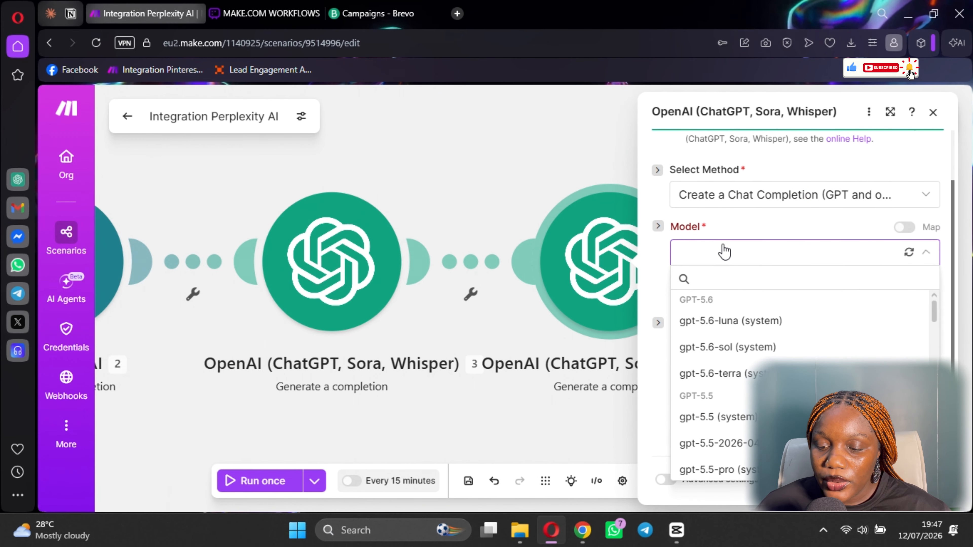
scroll(729, 398, "down", 10)
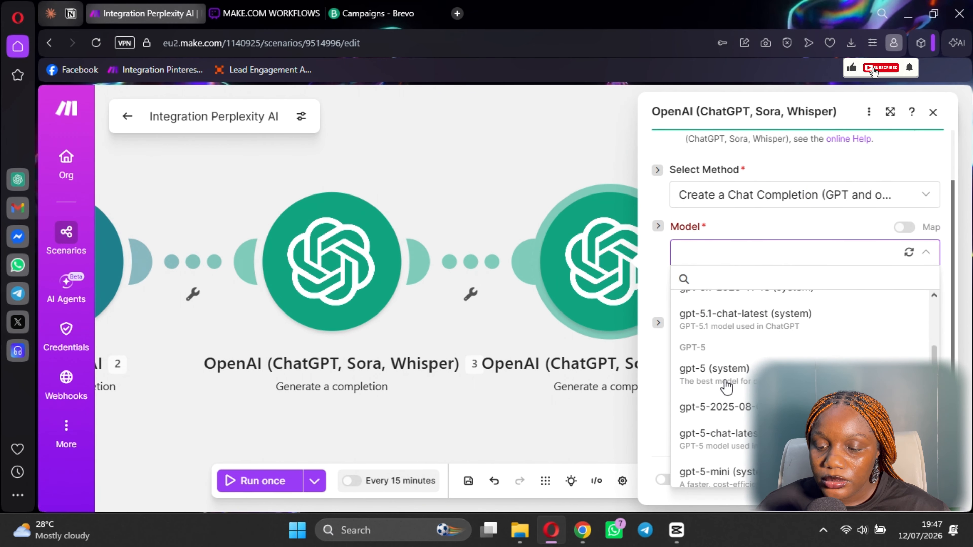
scroll(726, 387, "down", 10)
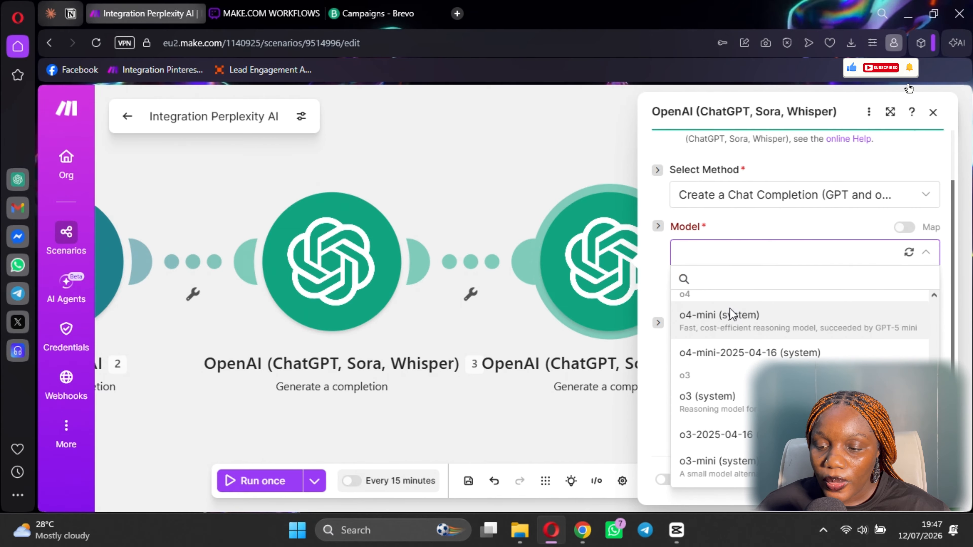
left_click(732, 314)
Step: Add a Developer / System message containing the copied recruitment newsletter editor prompt and read through it
scroll(720, 205, "down", 3)
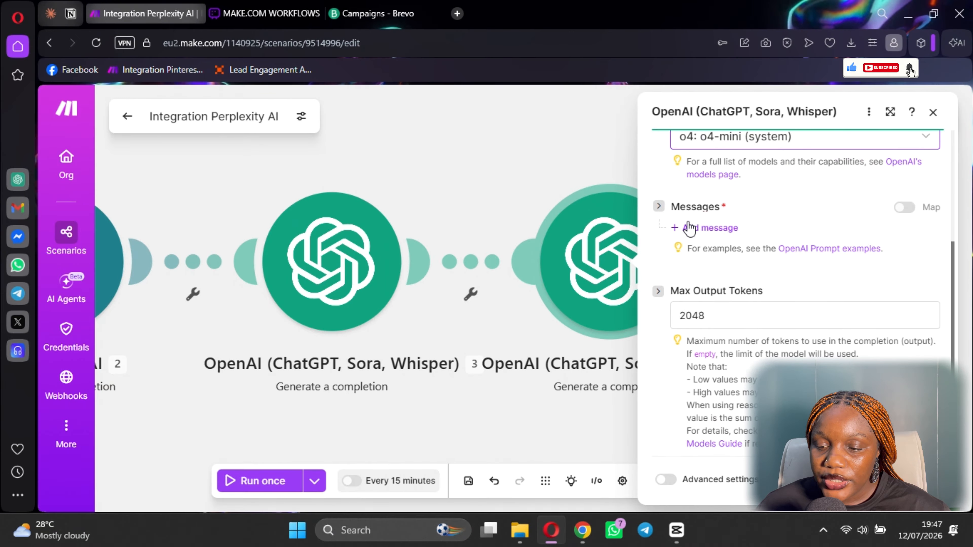
left_click(689, 228)
left_click(742, 273)
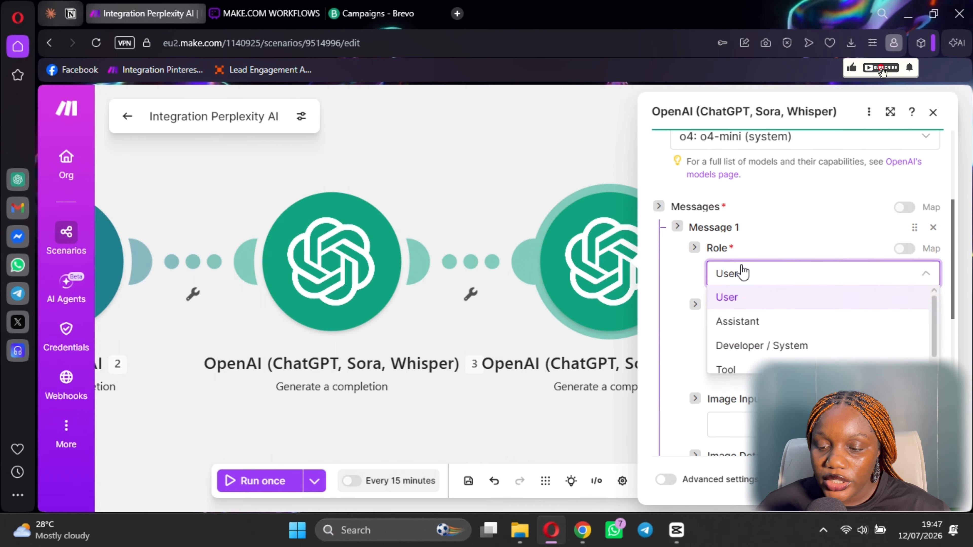
left_click(763, 346)
left_click(778, 329)
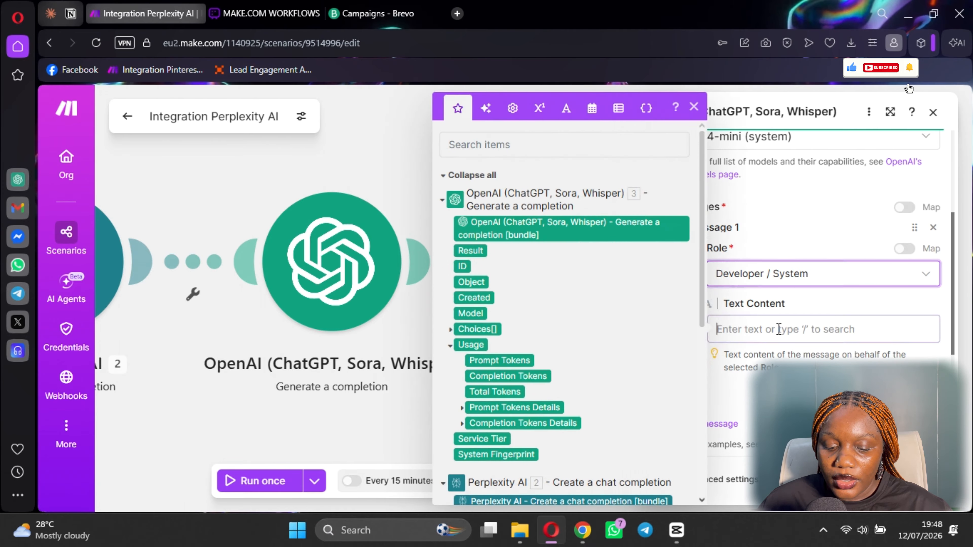
key("ctrl+v")
scroll(792, 230, "up", 5)
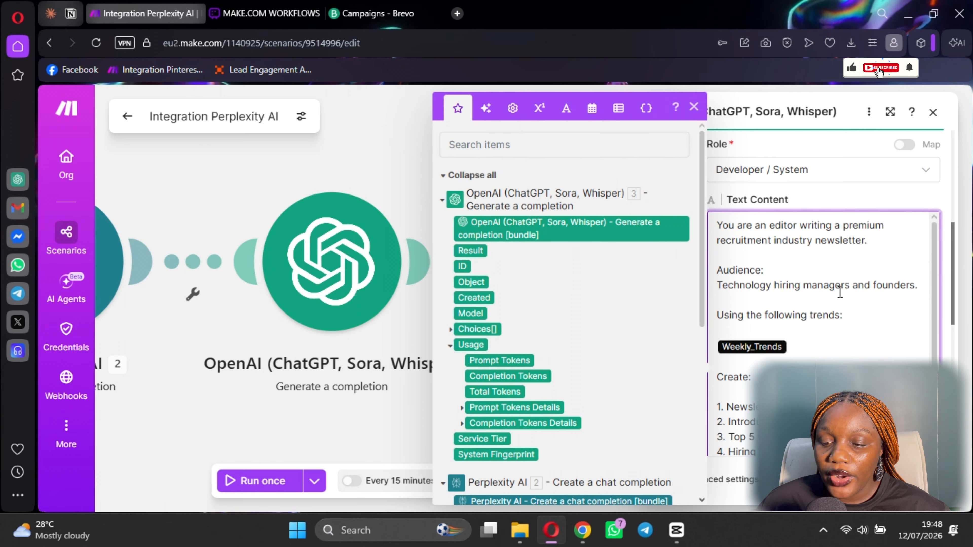
scroll(792, 304, "down", 1)
scroll(812, 295, "up", 1)
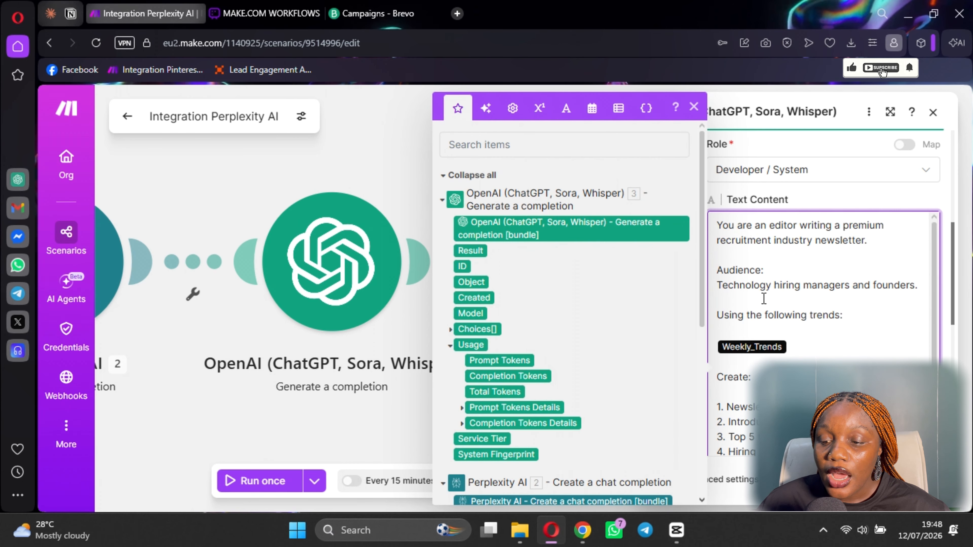
scroll(768, 339, "down", 2)
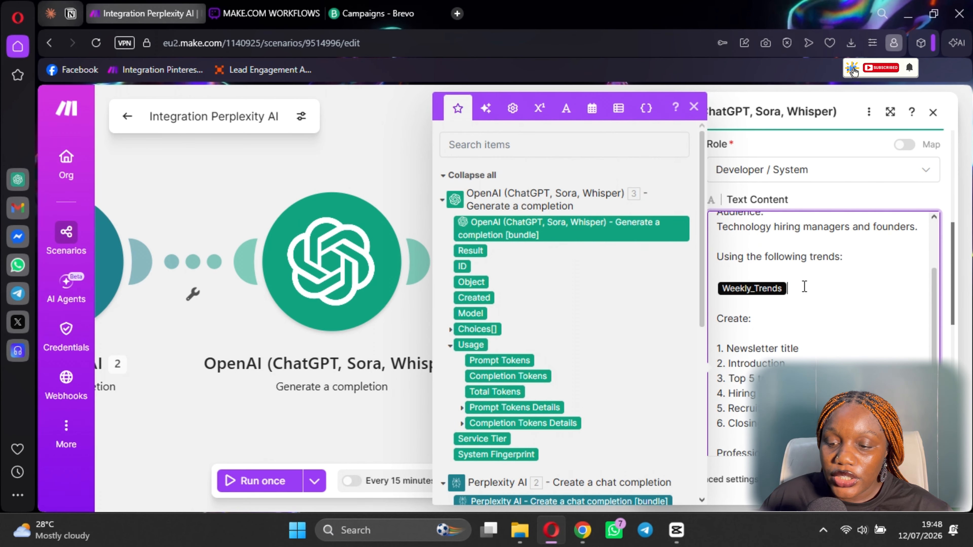
Step: Replace the Weekly_Trends placeholder in the prompt with Message Content from Perplexity AI's Choices[]
key("BackSpace")
scroll(640, 349, "down", 5)
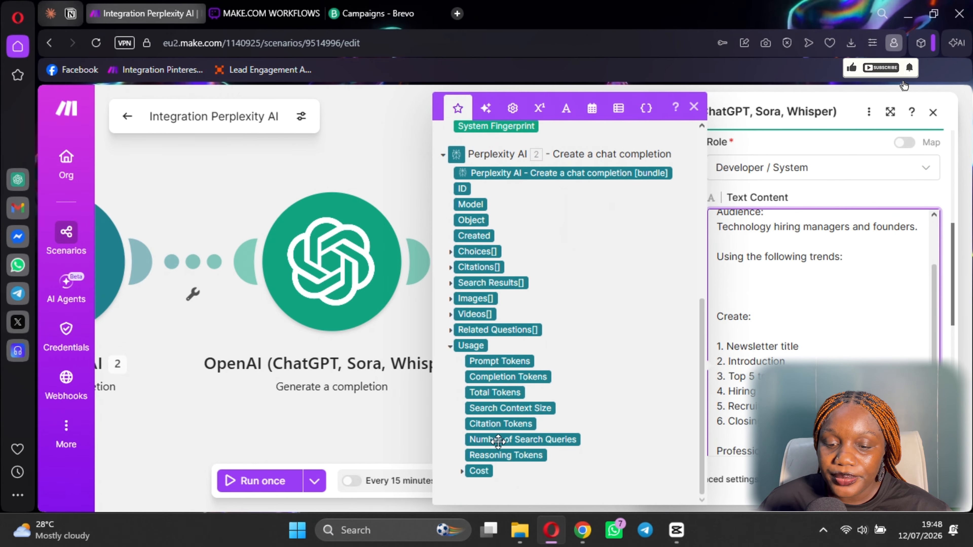
scroll(497, 440, "up", 2)
left_click(450, 323)
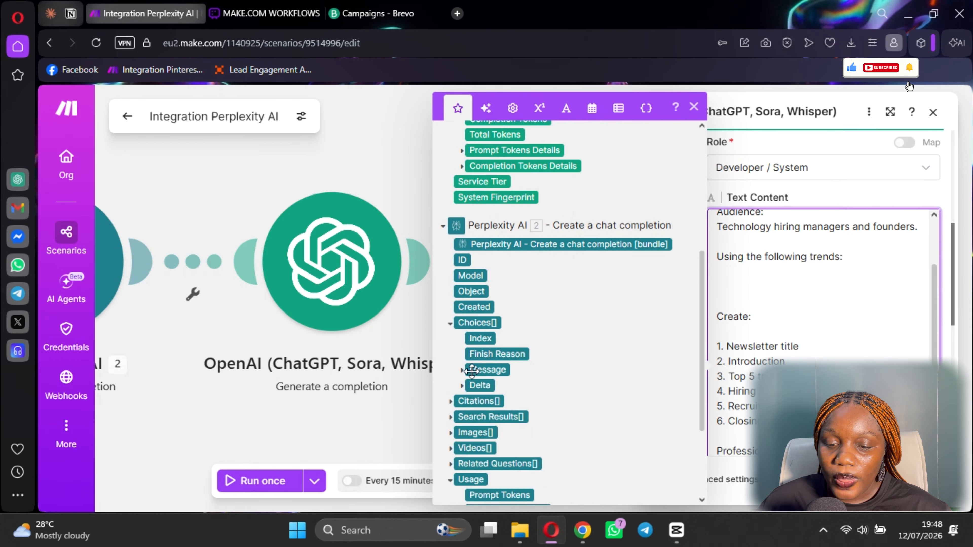
left_click(461, 369)
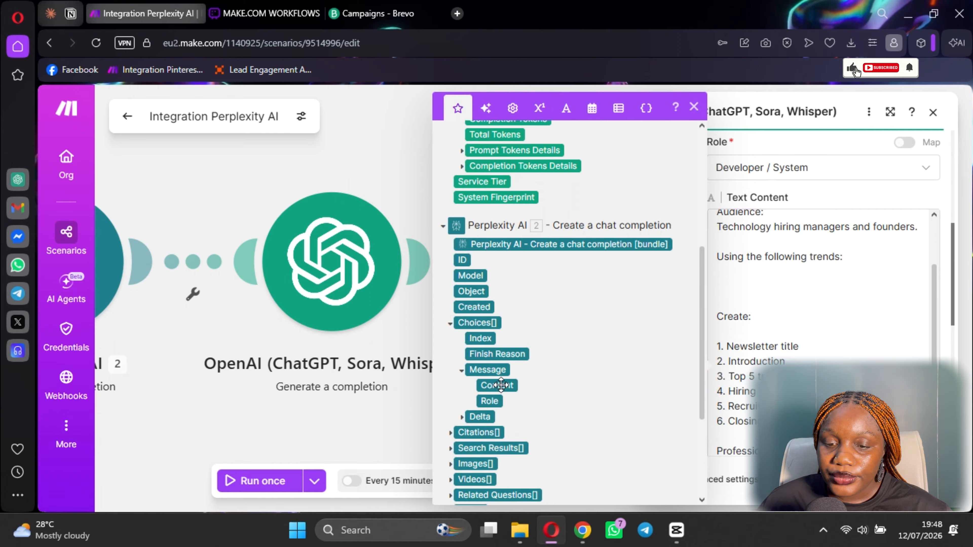
left_click(500, 385)
scroll(528, 293, "up", 6)
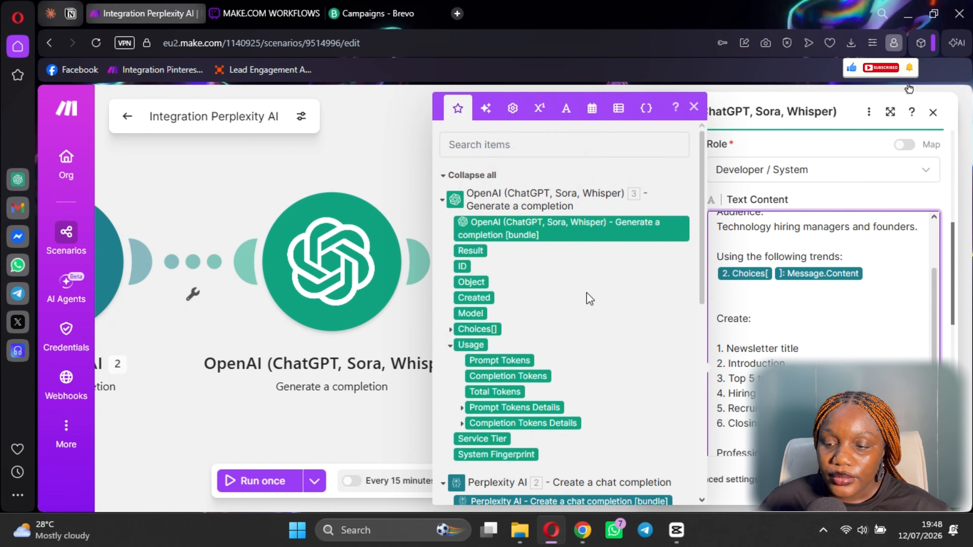
Step: Swap the mapped Message Content under "Using the following trends:" for Perplexity AI's Choices[] Message
key("Return")
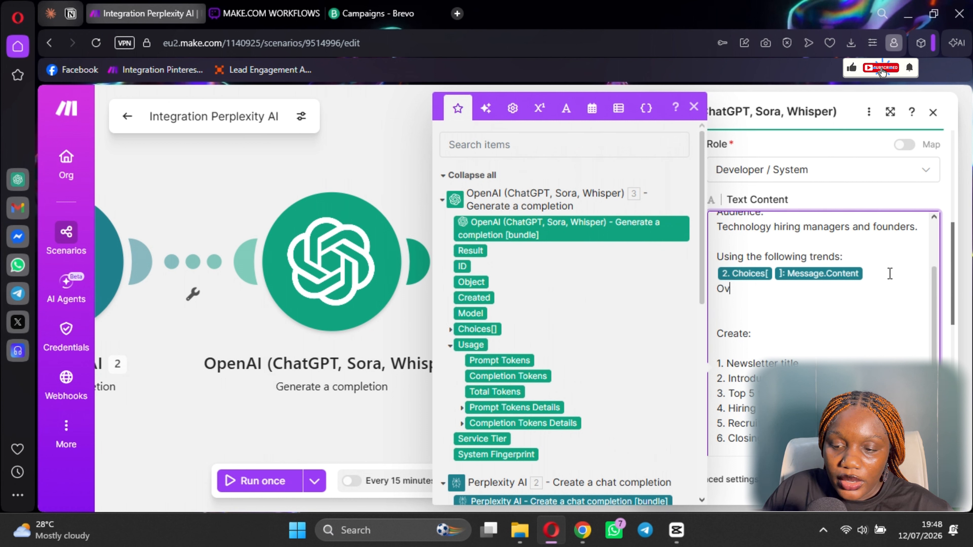
key("BackSpace")
key("BackSpace")
key("BackSpace")
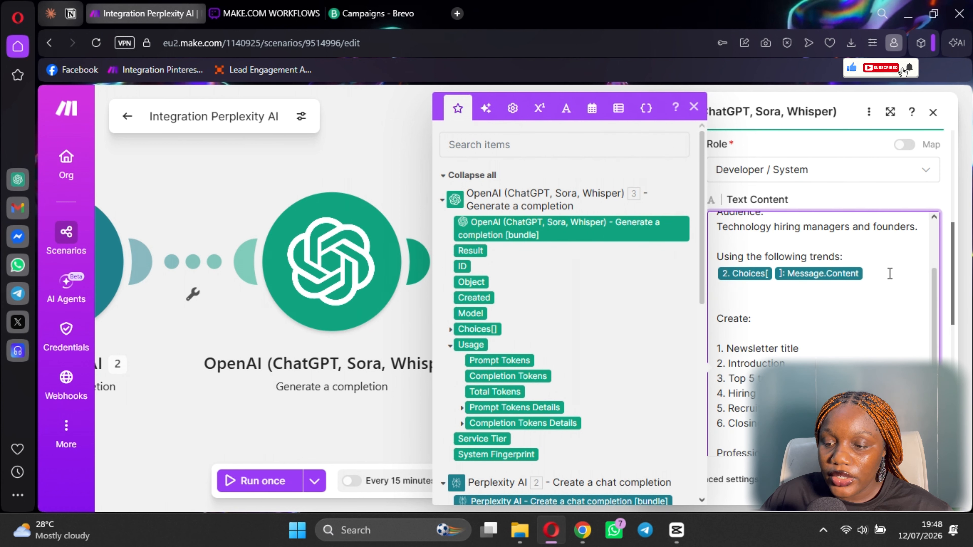
left_click_drag(889, 273, 844, 257)
key("BackSpace")
key("BackSpace")
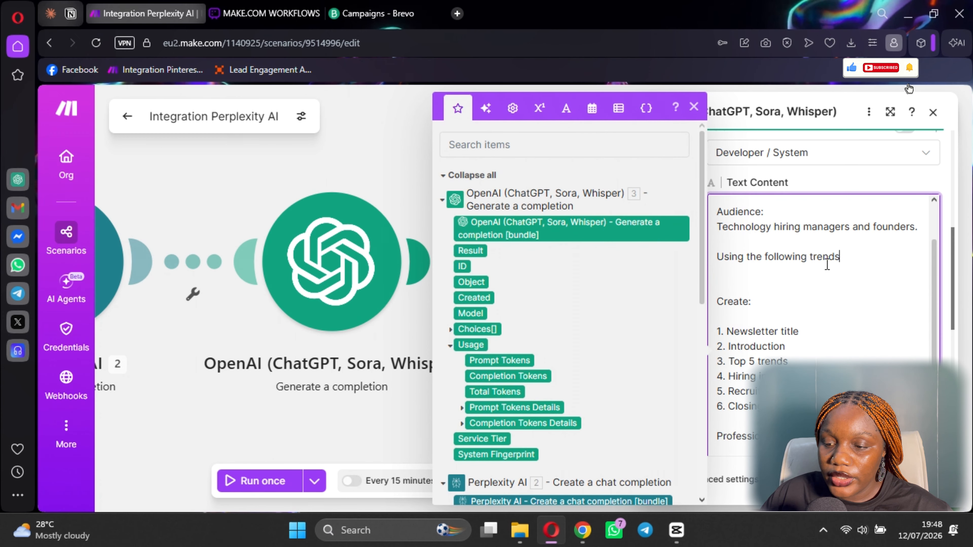
key("Return")
scroll(605, 360, "down", 10)
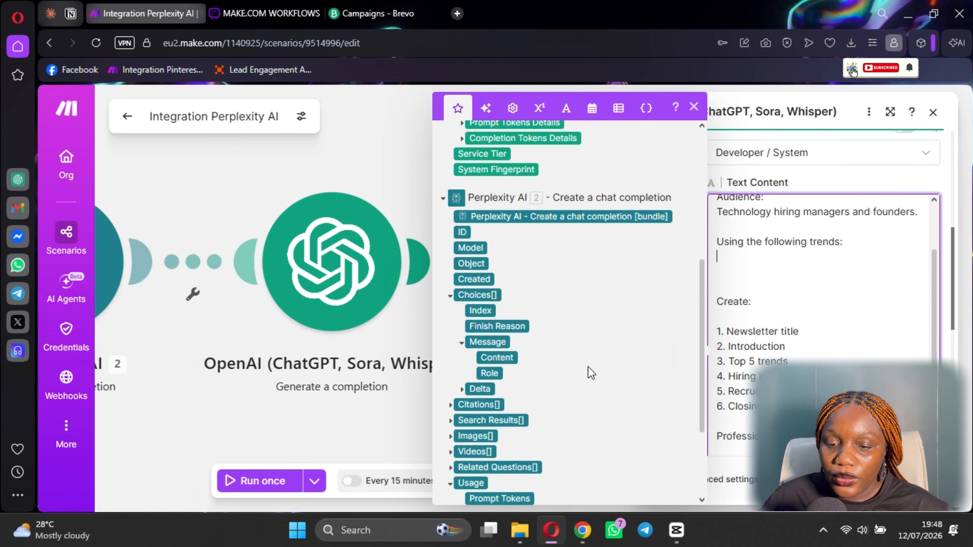
scroll(464, 345, "up", 4)
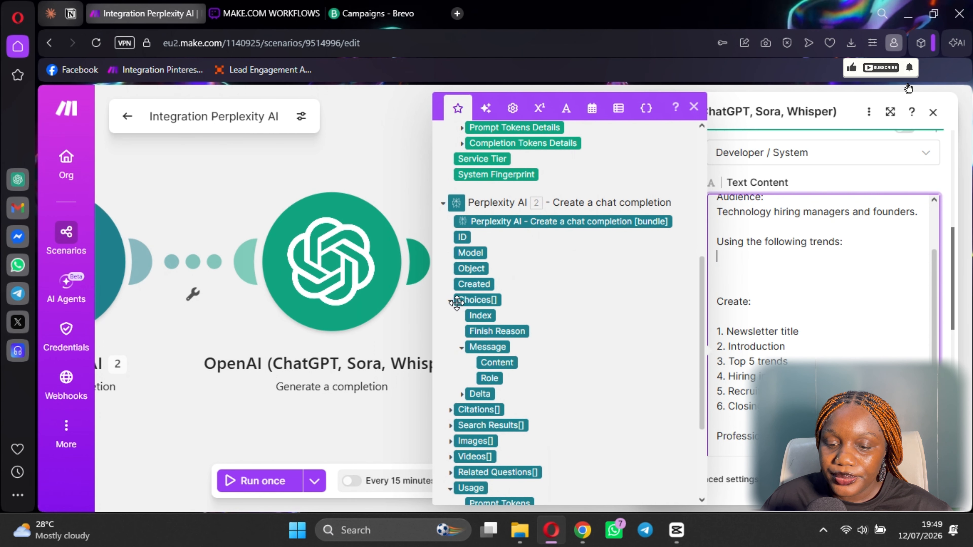
left_click(488, 346)
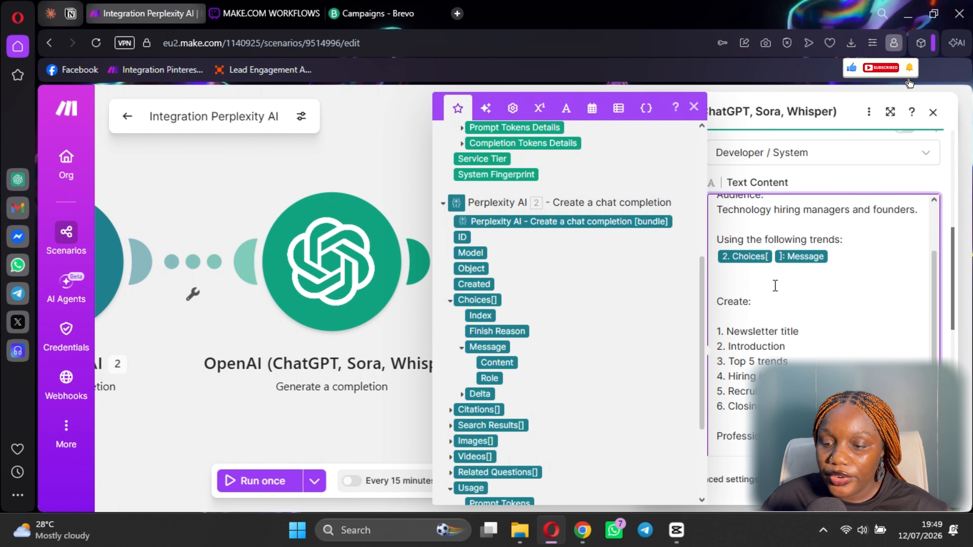
Step: Review the rest of the newsletter prompt and add a second User message reading "More details:" followed by the first OpenAI completion's Result
scroll(750, 268, "down", 2)
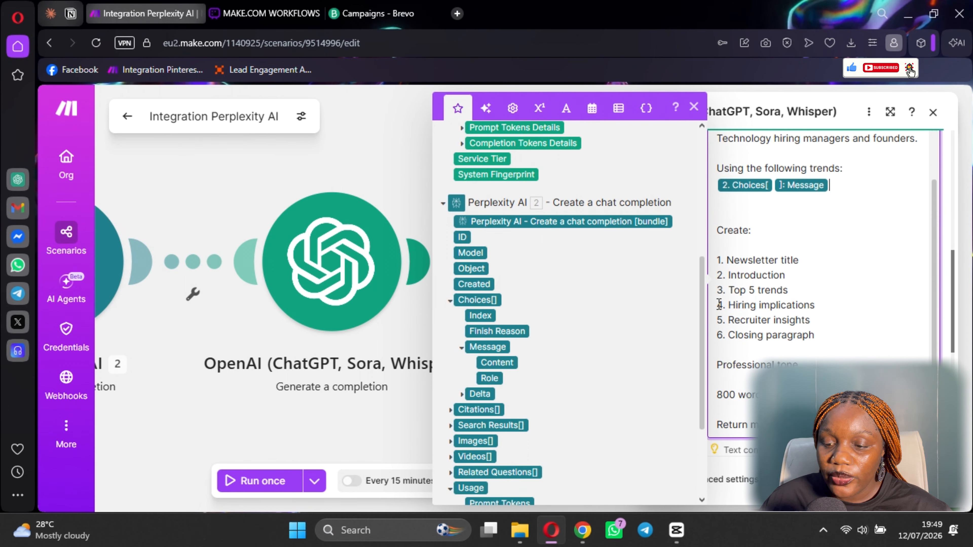
scroll(796, 291, "down", 2)
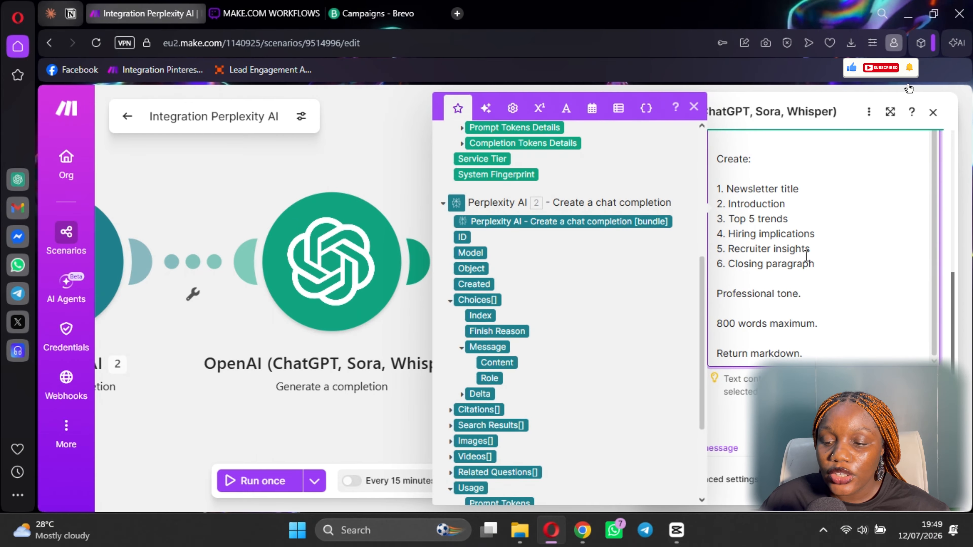
scroll(808, 265, "down", 3)
scroll(823, 268, "up", 2)
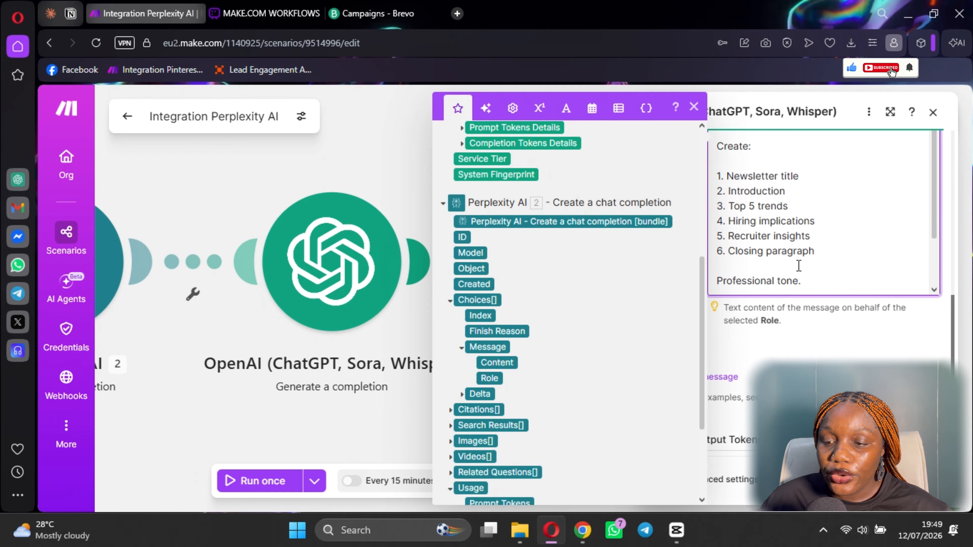
scroll(843, 270, "down", 2)
scroll(860, 272, "up", 2)
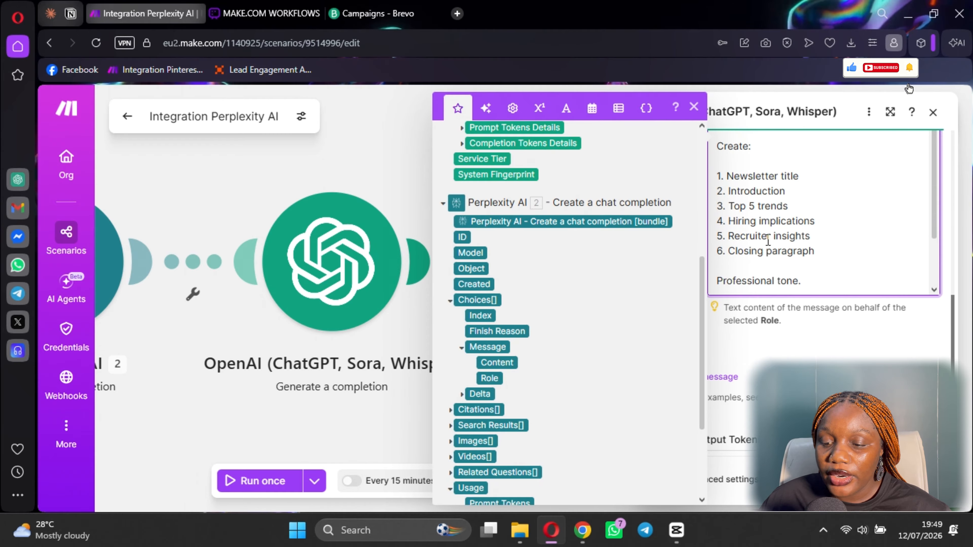
left_click(830, 347)
scroll(788, 315, "down", 3)
left_click(708, 236)
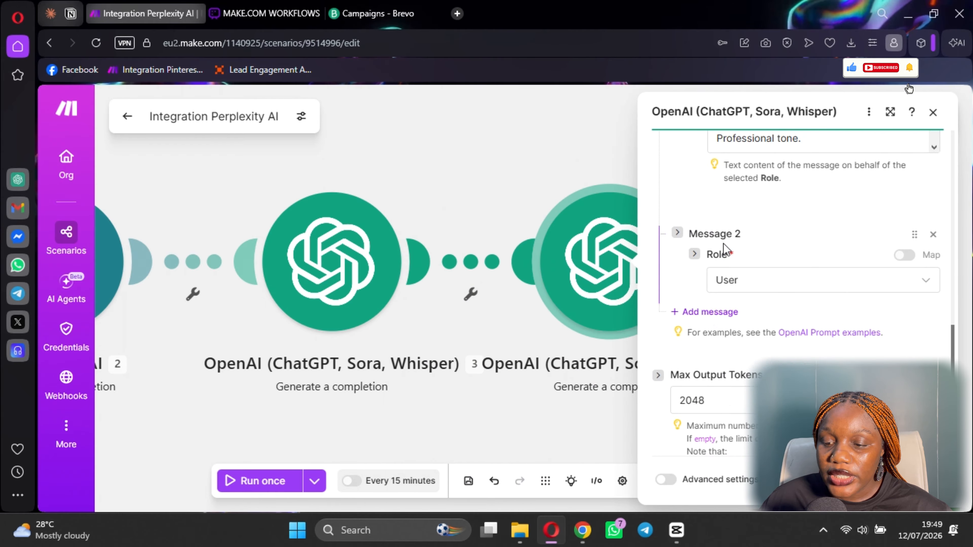
left_click(769, 336)
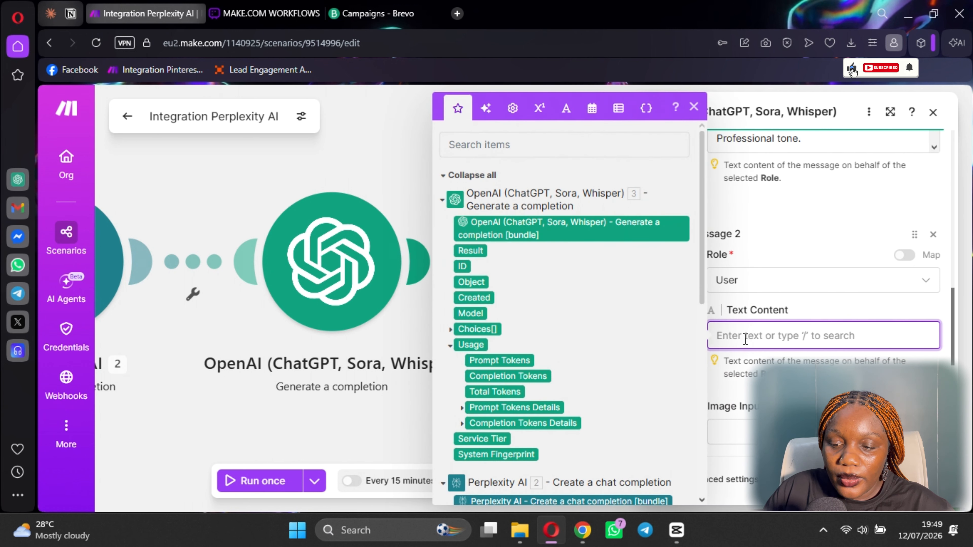
type("More details:")
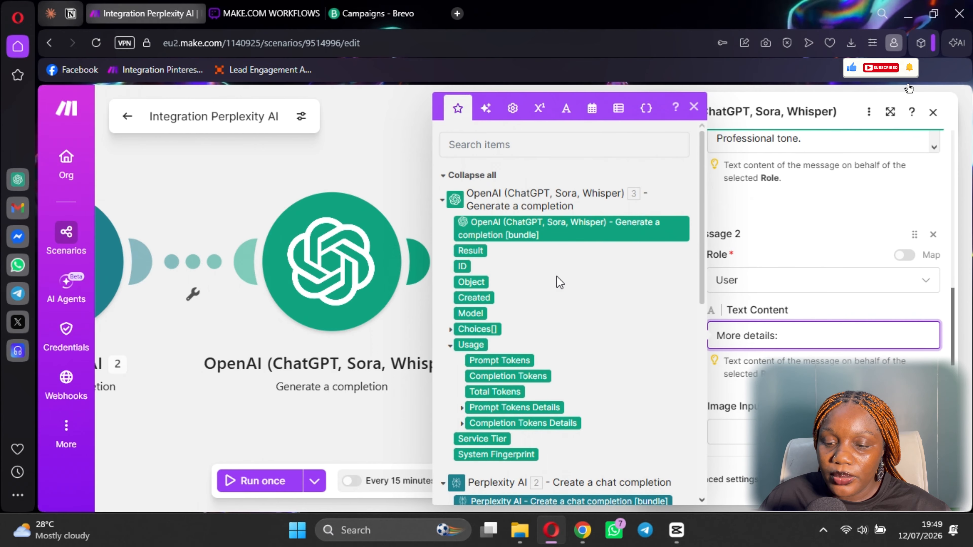
left_click(470, 249)
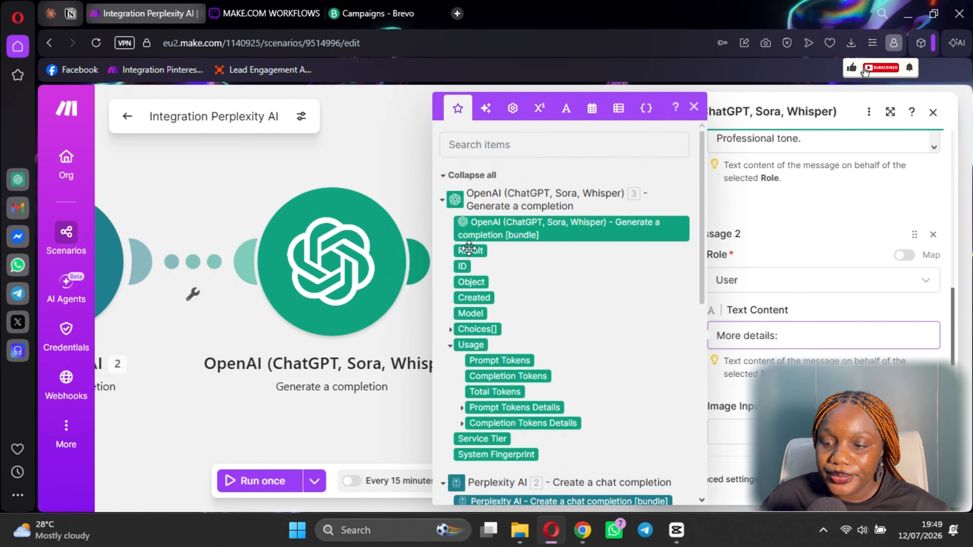
Step: Check the completed newsletter prompt, its mapped Perplexity trends and the second message
left_click_drag(835, 184, 828, 262)
scroll(807, 269, "up", 10)
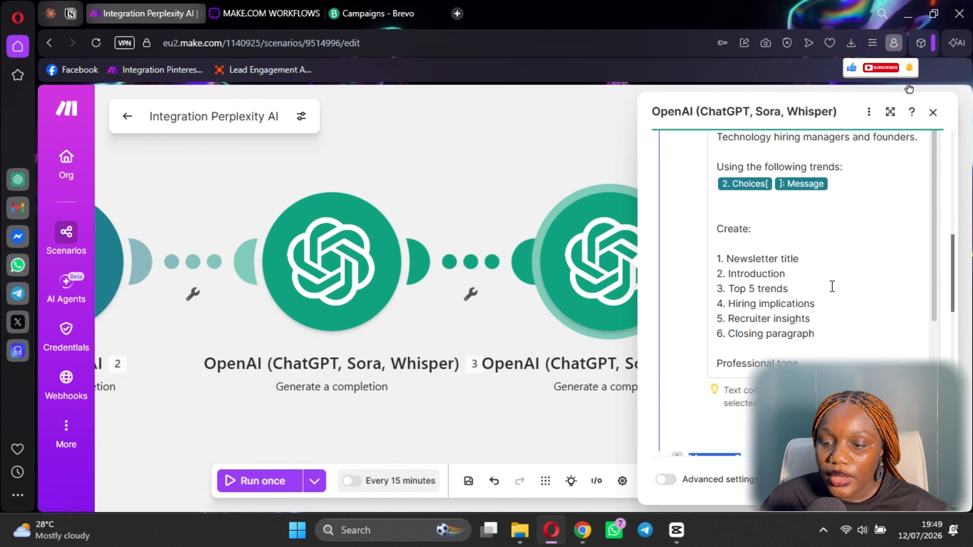
scroll(806, 278, "down", 7)
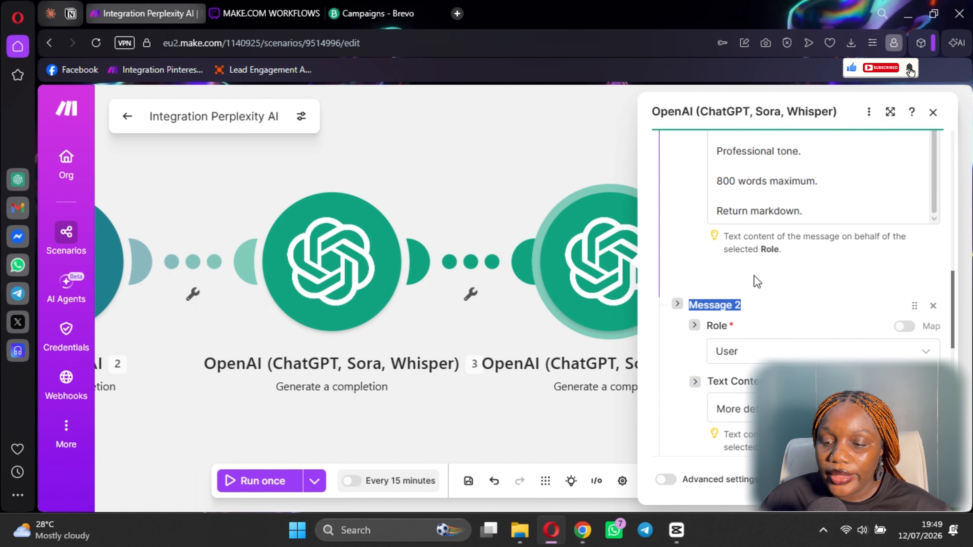
scroll(756, 279, "up", 5)
scroll(719, 197, "down", 4)
scroll(803, 293, "up", 4)
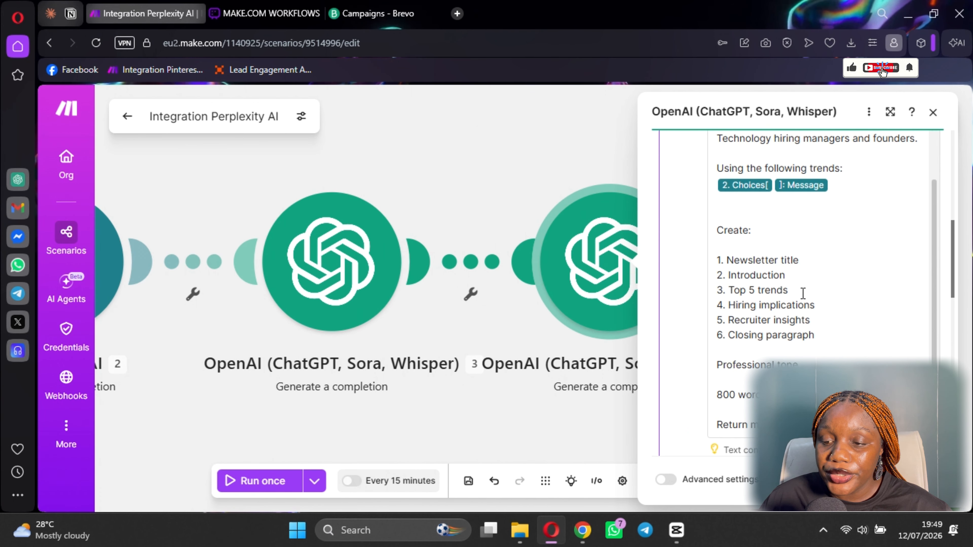
scroll(805, 341, "up", 2)
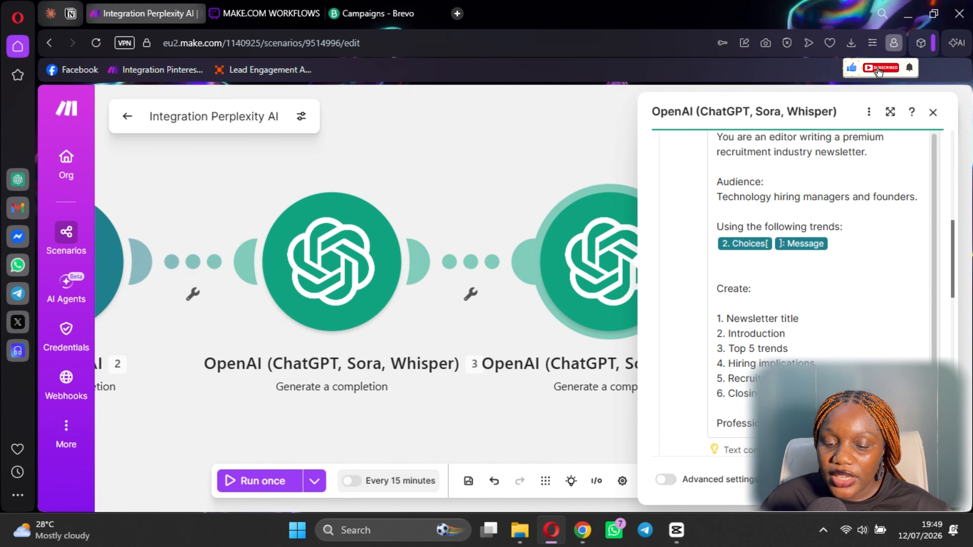
Step: Save the newsletter-writing OpenAI completion's settings and save the scenario anyway
left_click(922, 480)
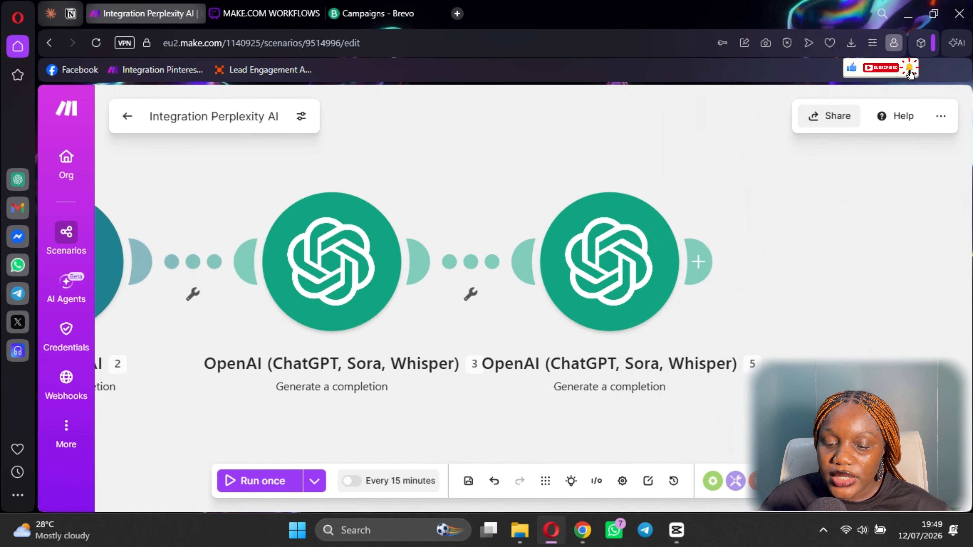
left_click(468, 481)
left_click(593, 385)
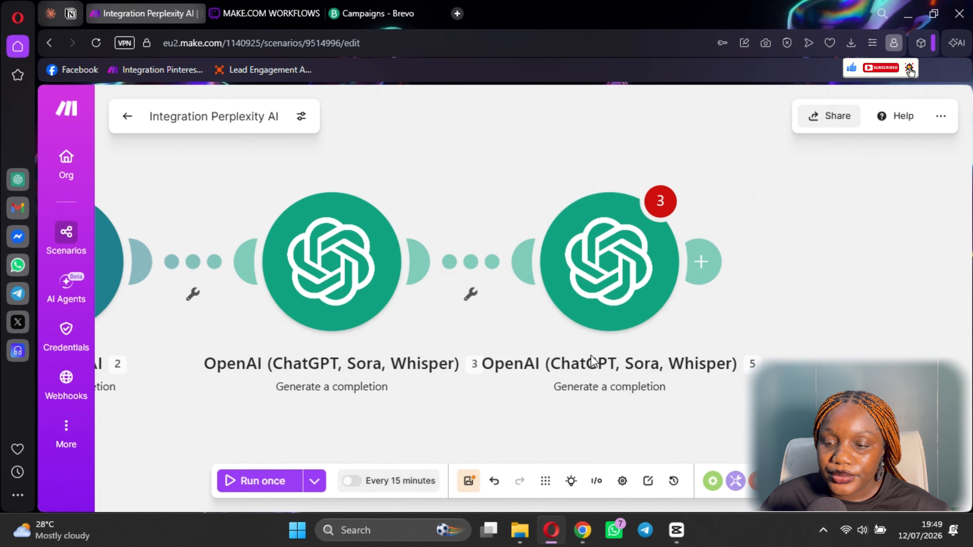
Step: Reopen the second OpenAI completion, check its newsletter prompt and messages, and save its settings again
left_click(609, 292)
scroll(823, 351, "down", 3)
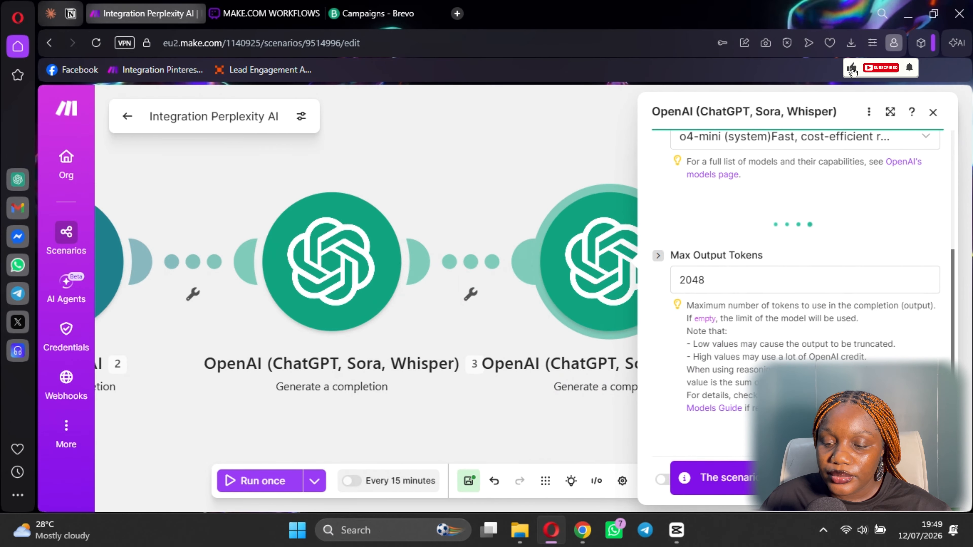
scroll(782, 341, "down", 6)
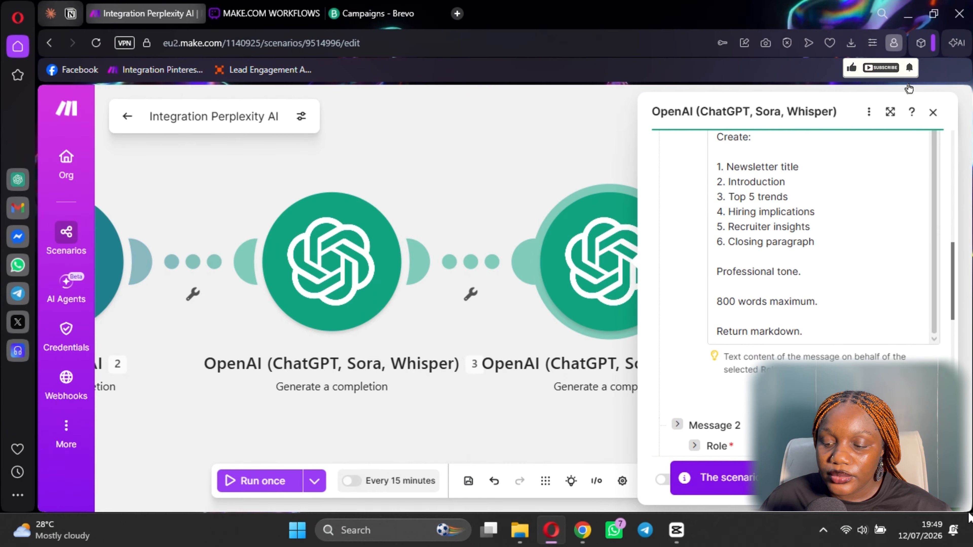
left_click(920, 480)
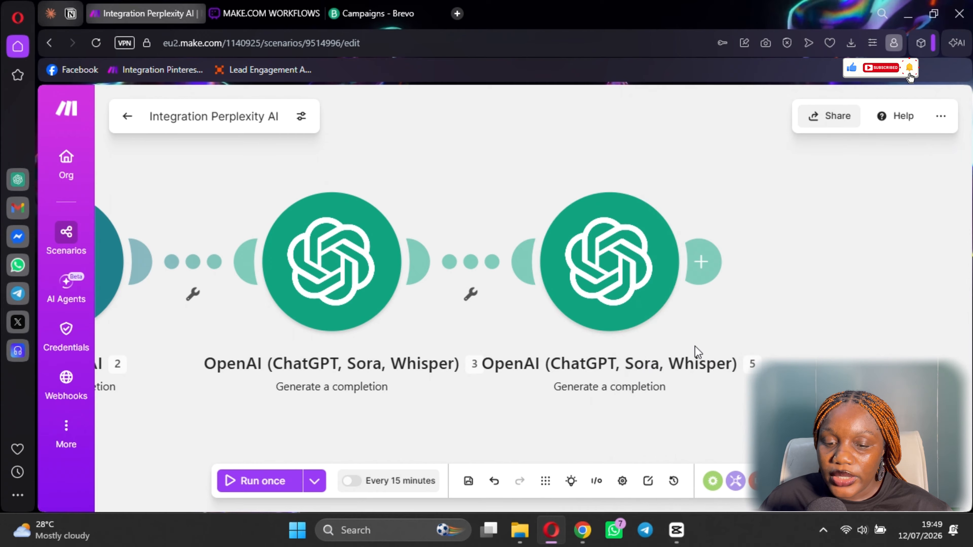
Step: Add a third OpenAI Generate a completion module after the newsletter-writing completion
scroll(500, 297, "down", 3)
scroll(500, 297, "down", 1)
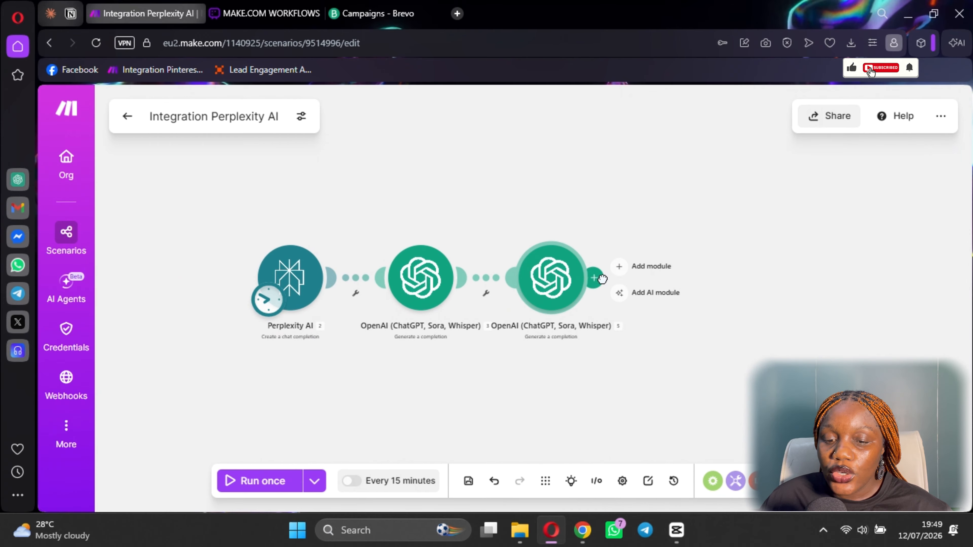
left_click(603, 281)
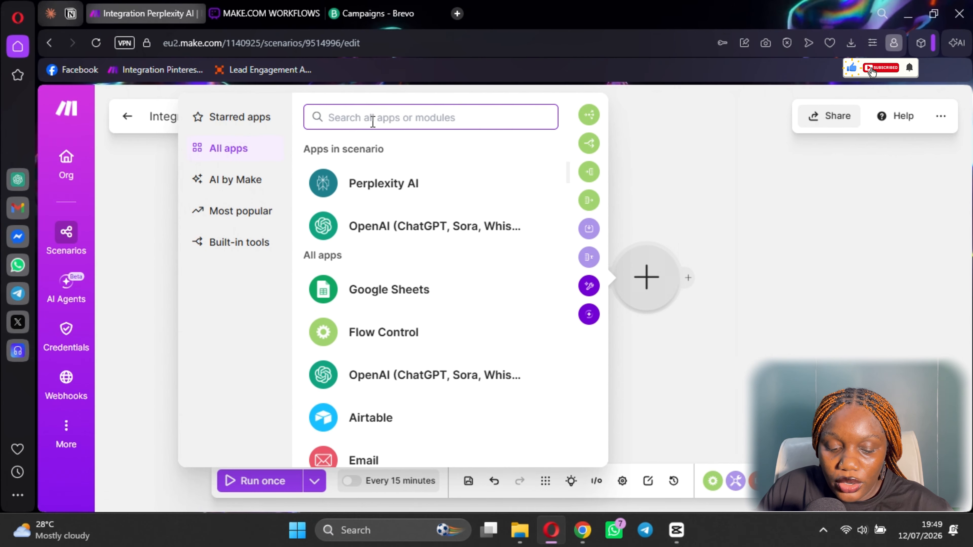
type("ope")
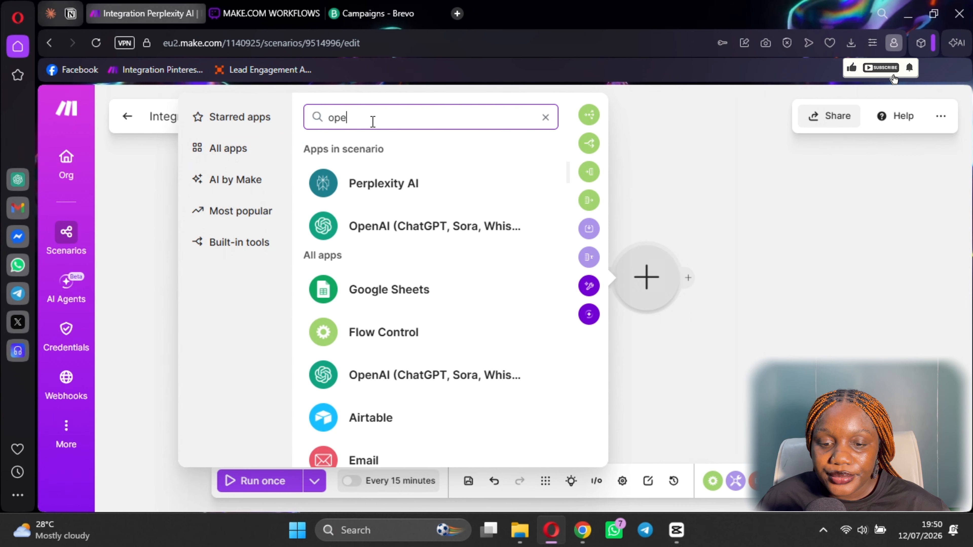
left_click(417, 213)
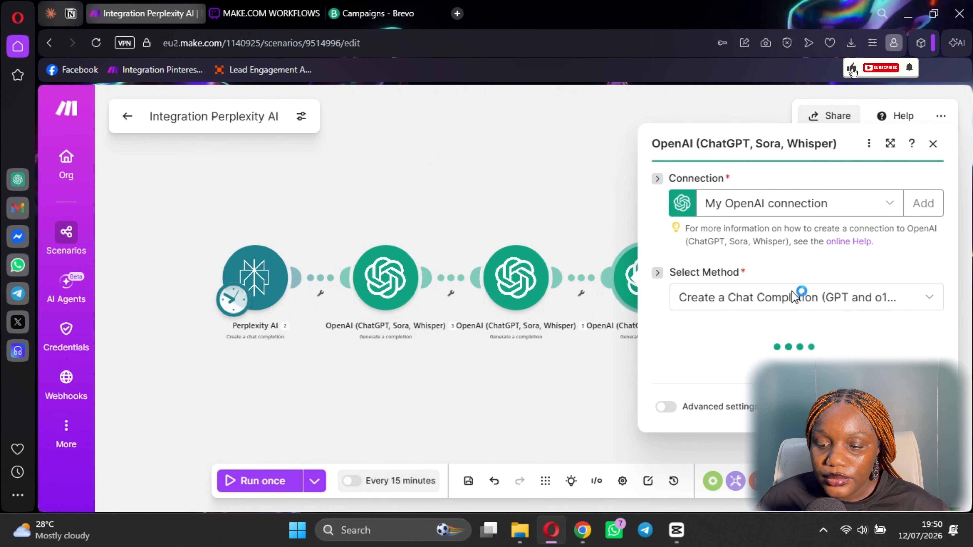
scroll(728, 268, "down", 3)
scroll(730, 257, "up", 2)
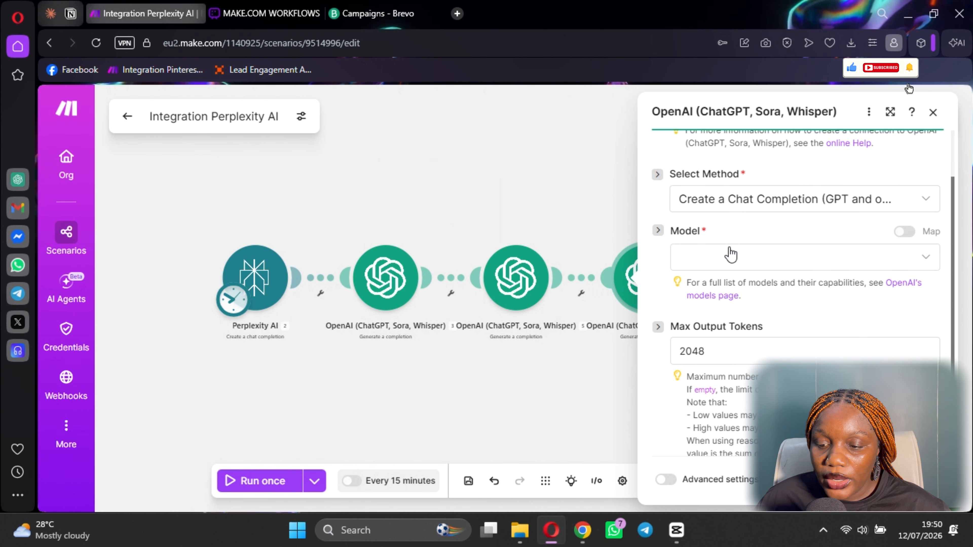
Step: Set the third OpenAI completion's model to o4-mini (system)
left_click(730, 253)
scroll(741, 383, "down", 15)
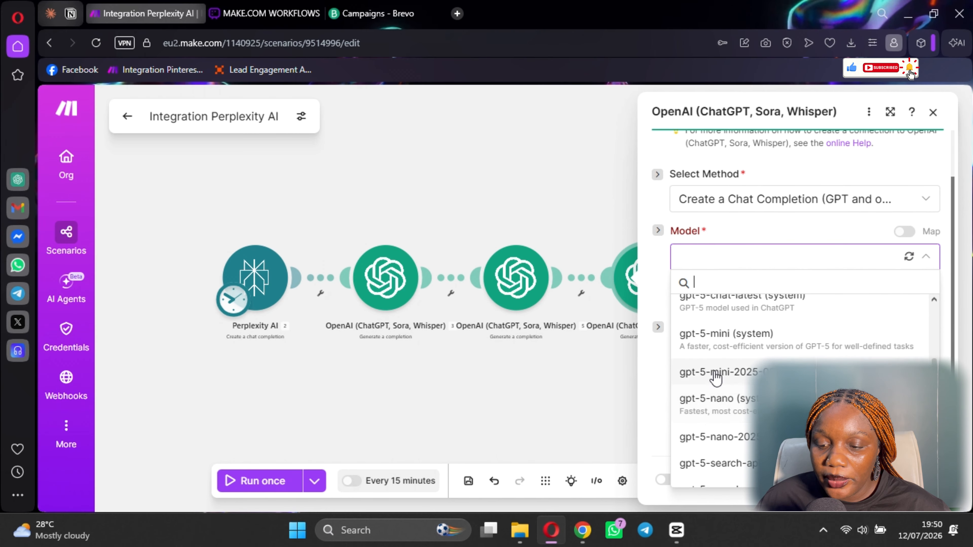
scroll(731, 368, "down", 2)
scroll(732, 345, "up", 3)
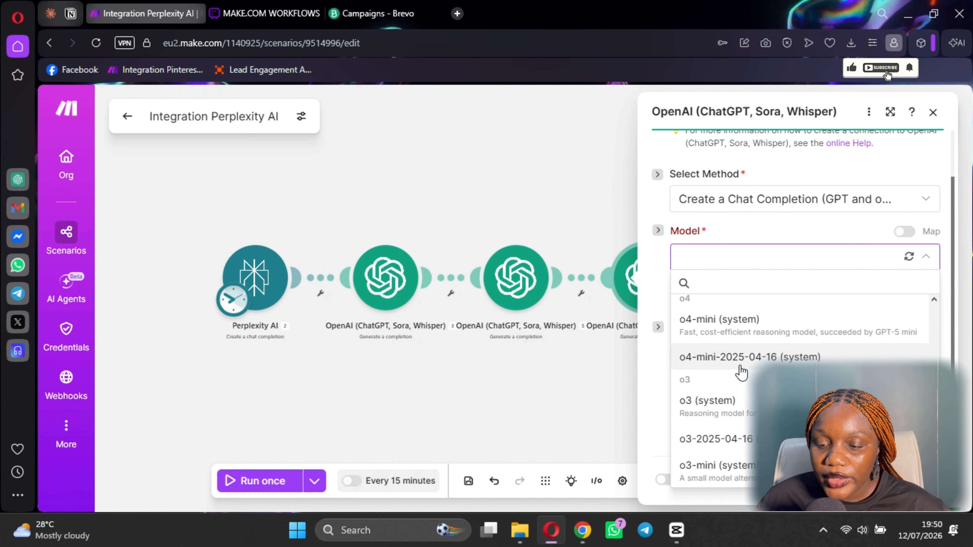
left_click(739, 325)
scroll(739, 311, "down", 3)
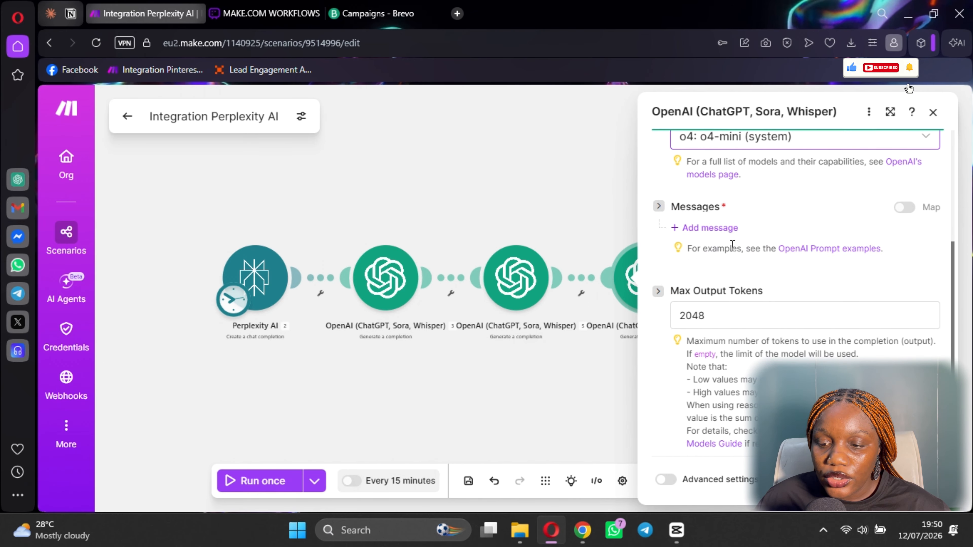
Step: Add a Developer / System message reading "Turnn the newsletter into a properly formatted HTML for my newsletter campaign on Brevo"
left_click(711, 231)
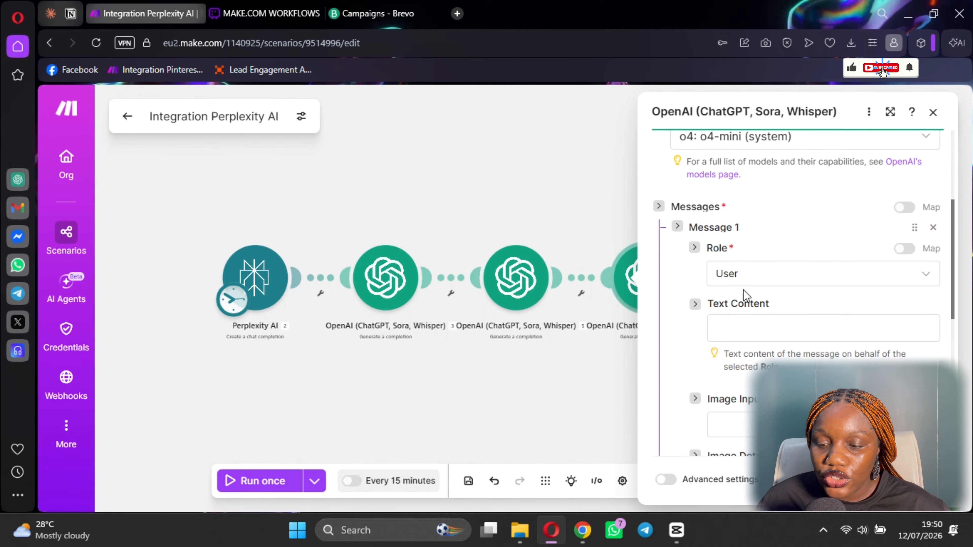
left_click(746, 330)
type("Turnn the")
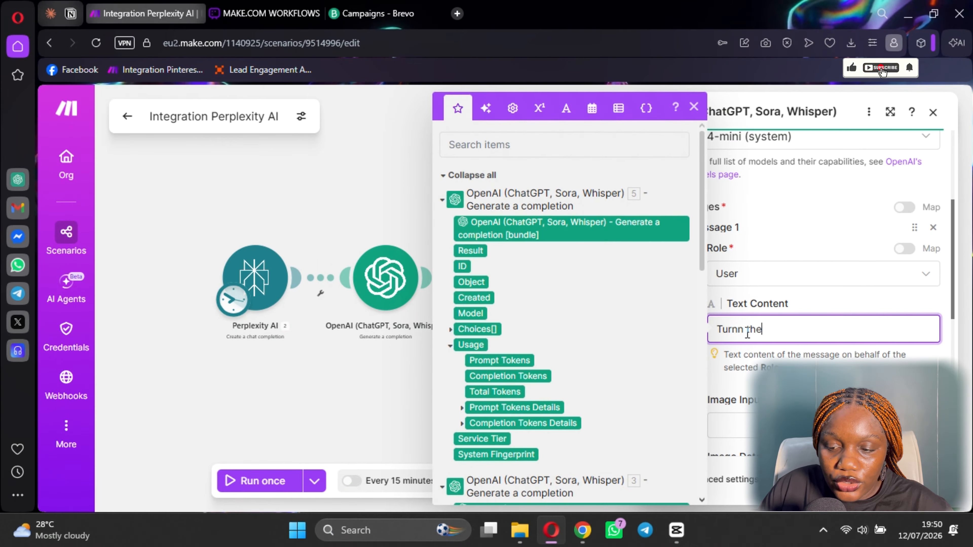
type(" newslette")
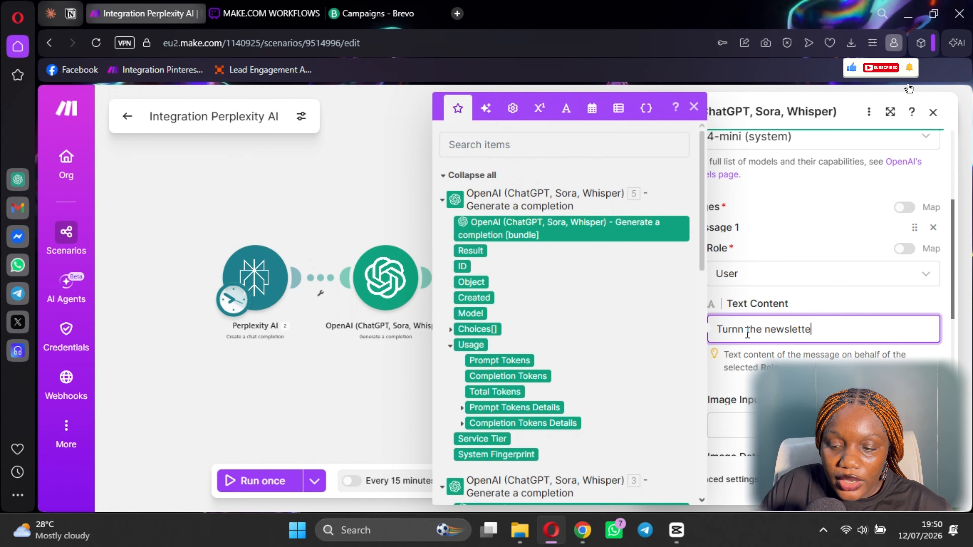
type("r into a properly form")
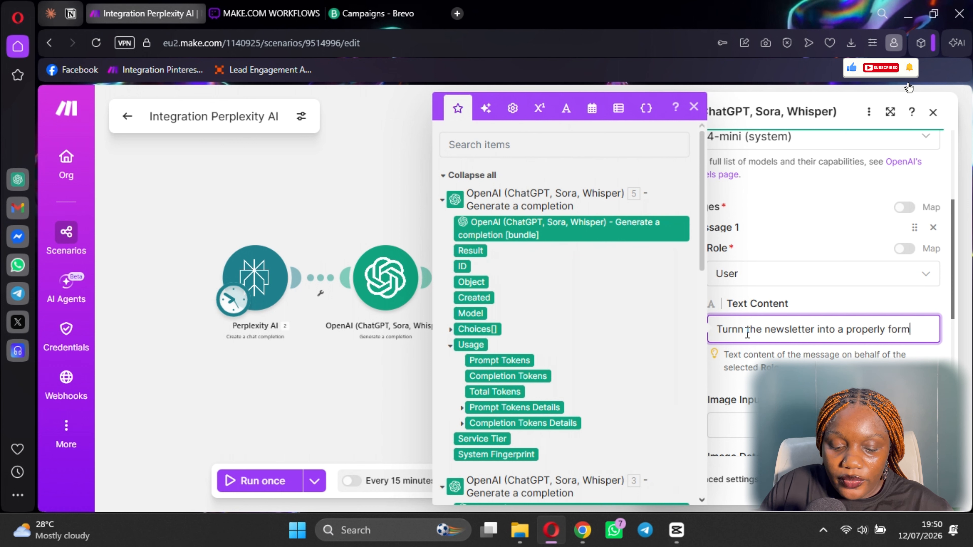
type("atted HTML for my ne")
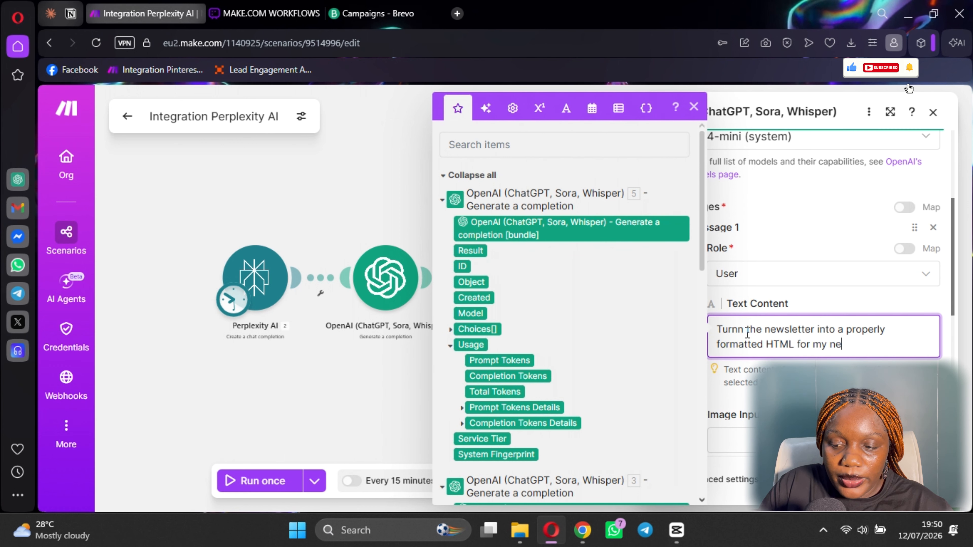
type("wsletter campai")
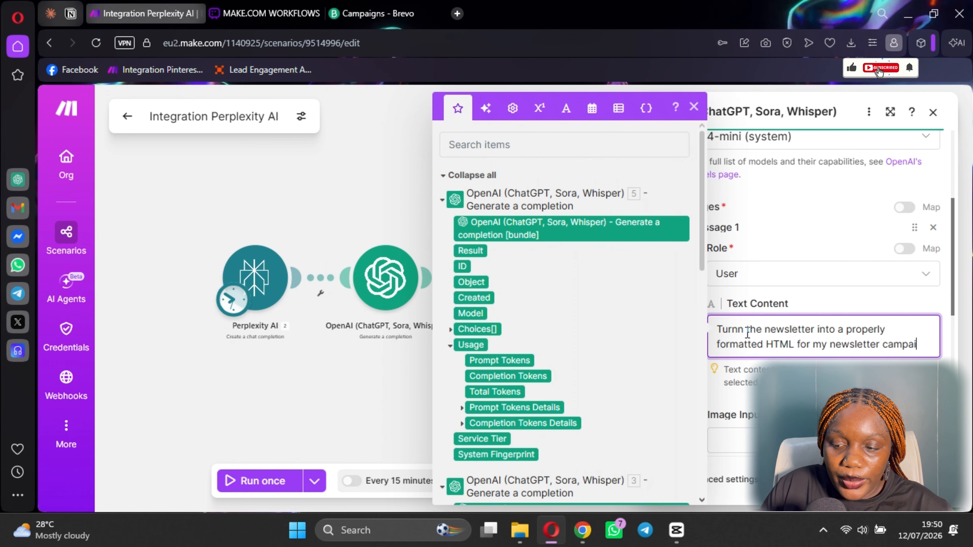
type(" on Brevo")
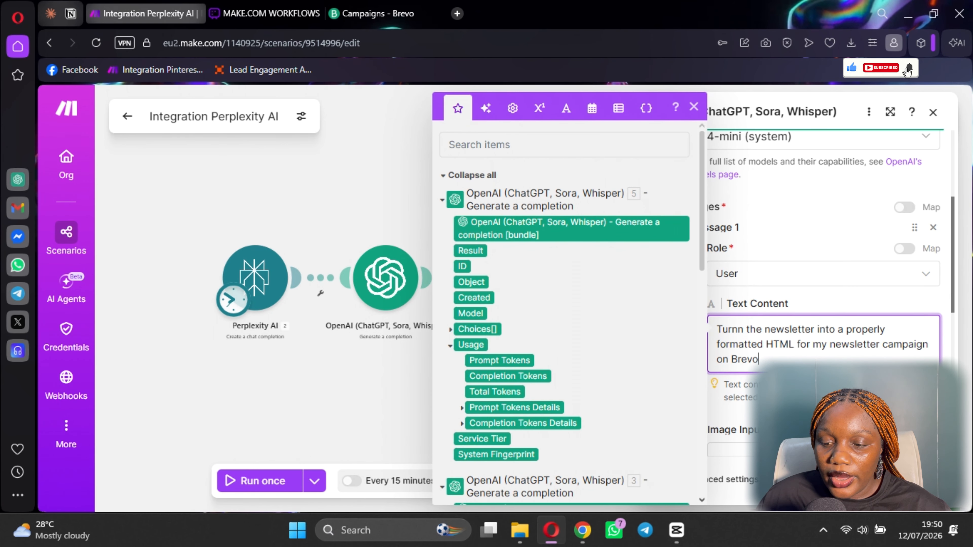
left_click_drag(816, 433, 732, 359)
left_click(764, 276)
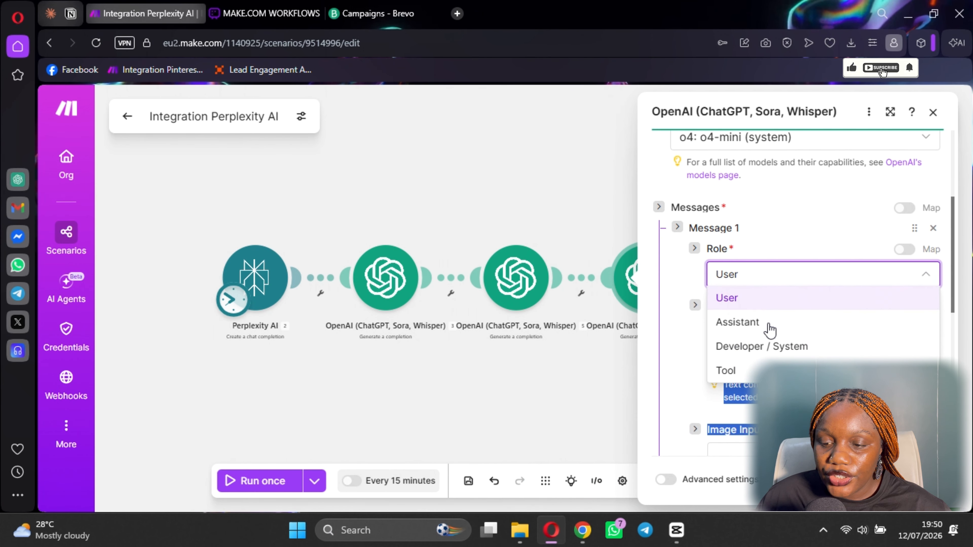
left_click(766, 347)
Step: Add a second message with the User role and the text content "NewsLetter"
scroll(750, 268, "down", 5)
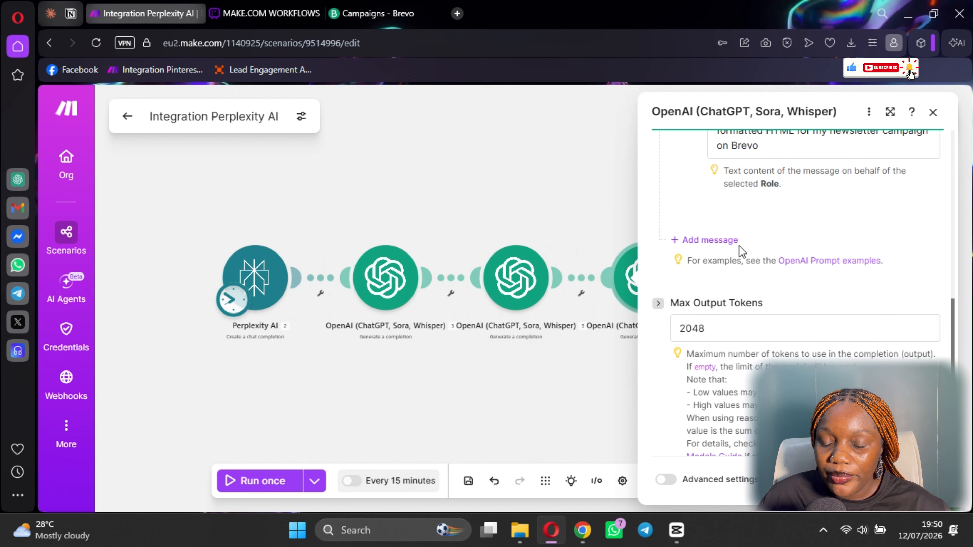
left_click(708, 240)
left_click(754, 346)
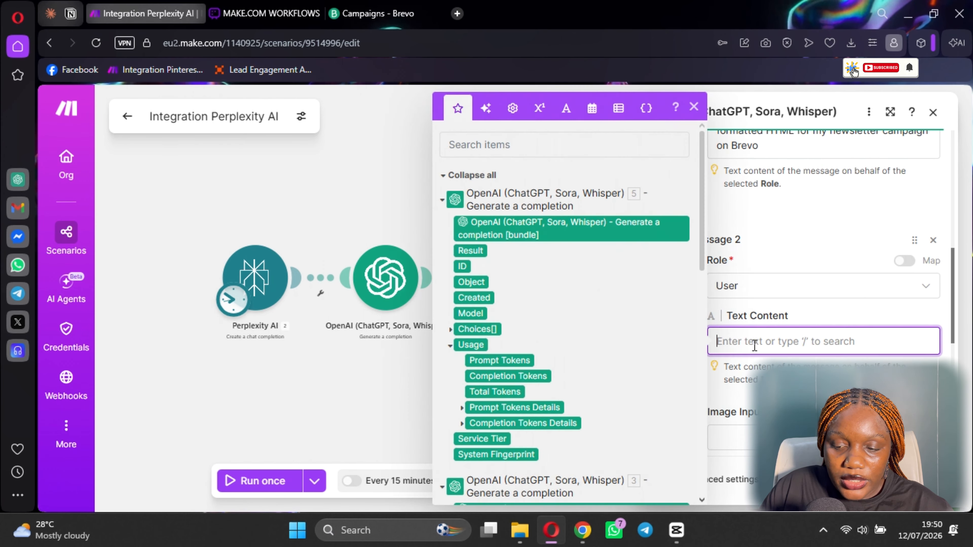
type("n")
key("BackSpace")
type("ne")
key("BackSpace")
key("BackSpace")
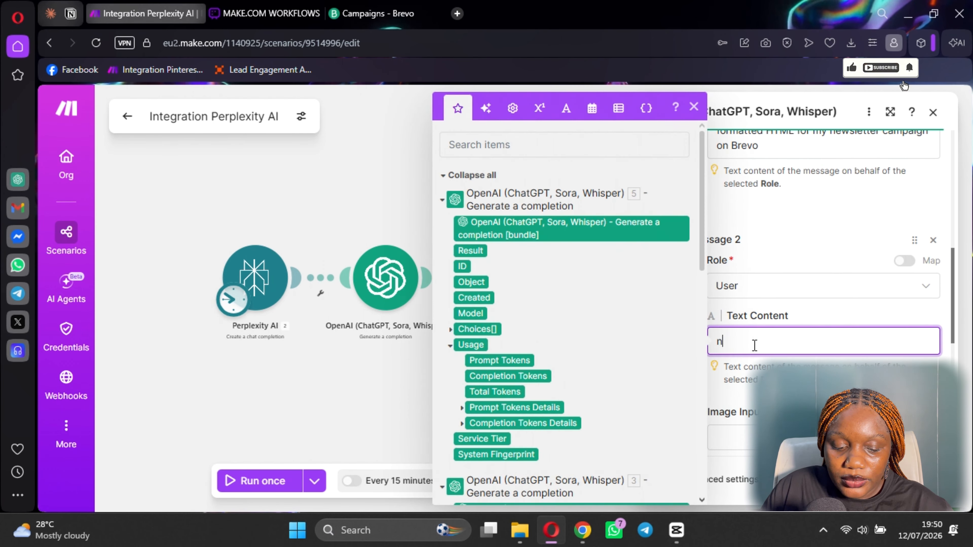
type("new")
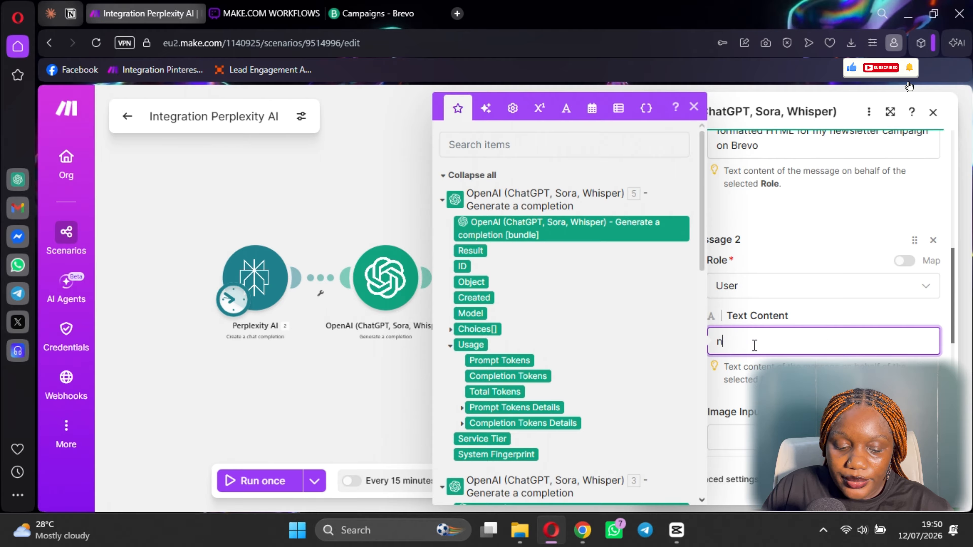
key("BackSpace")
type("NewsLetter")
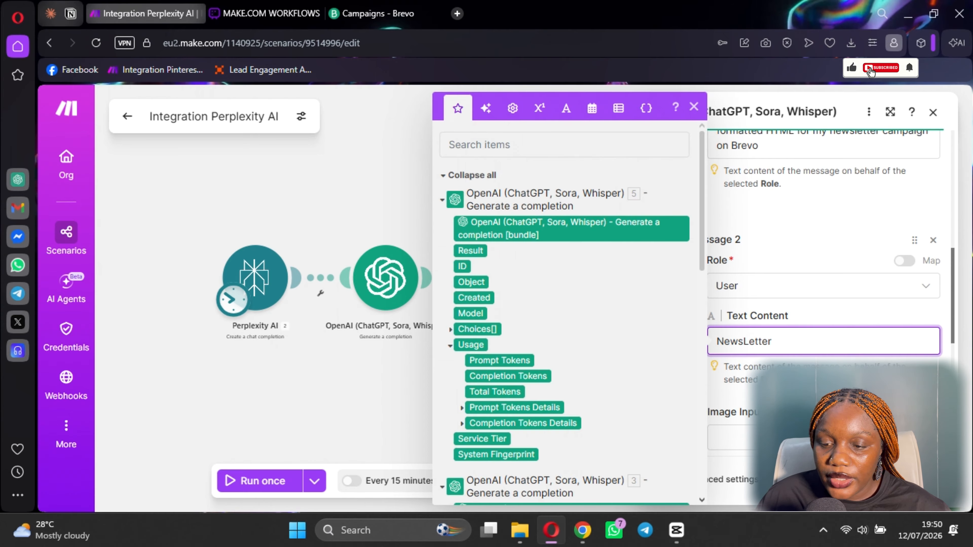
Step: Save the HTML-formatting completion's settings and save the scenario anyway
left_click(922, 480)
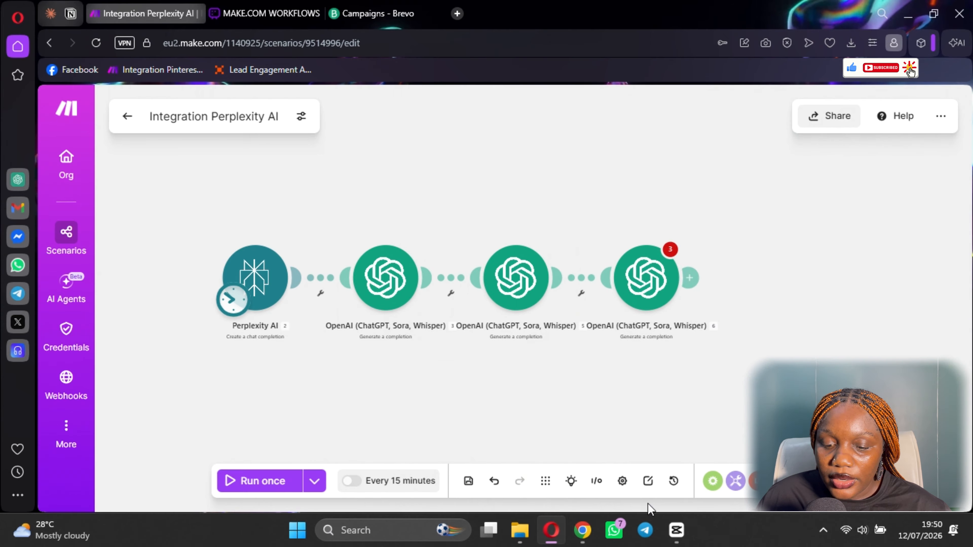
left_click(469, 486)
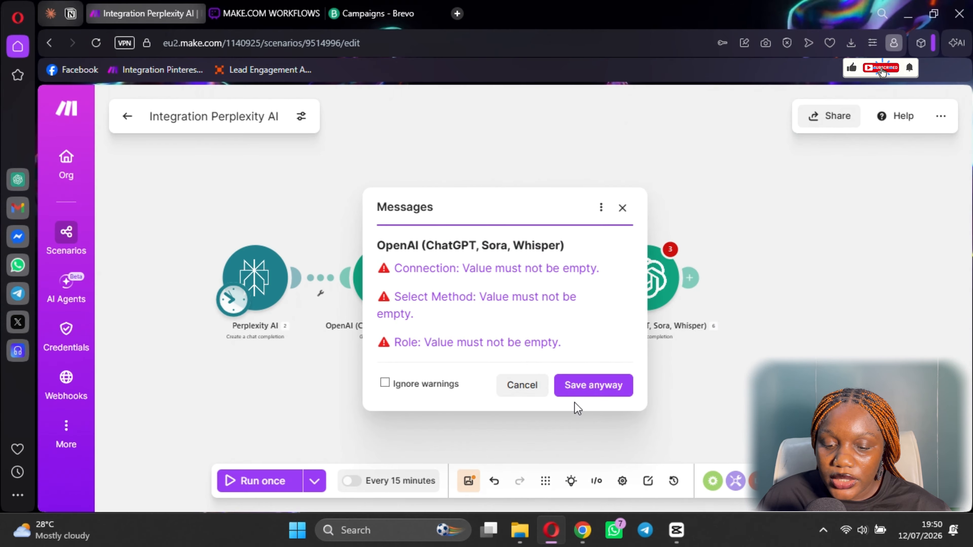
left_click(586, 387)
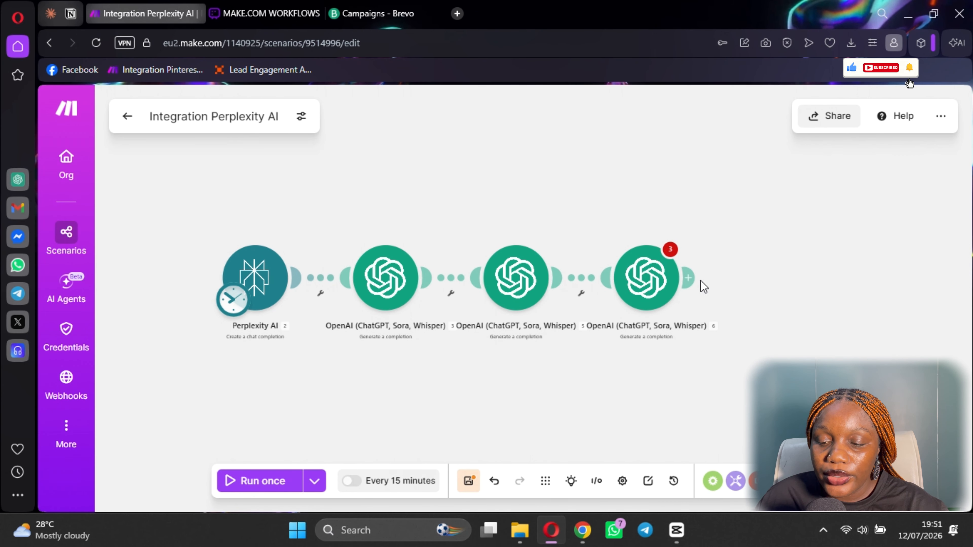
left_click(689, 279)
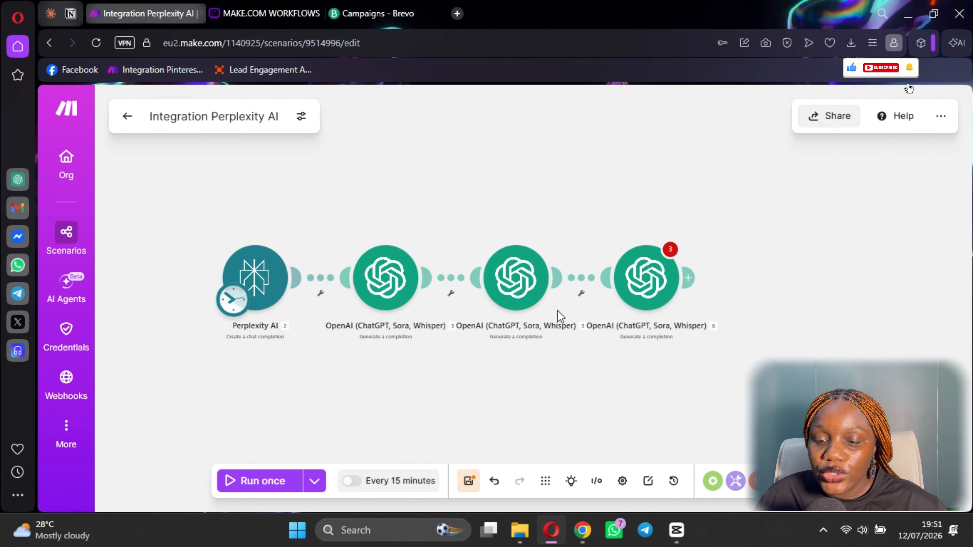
left_click(688, 276)
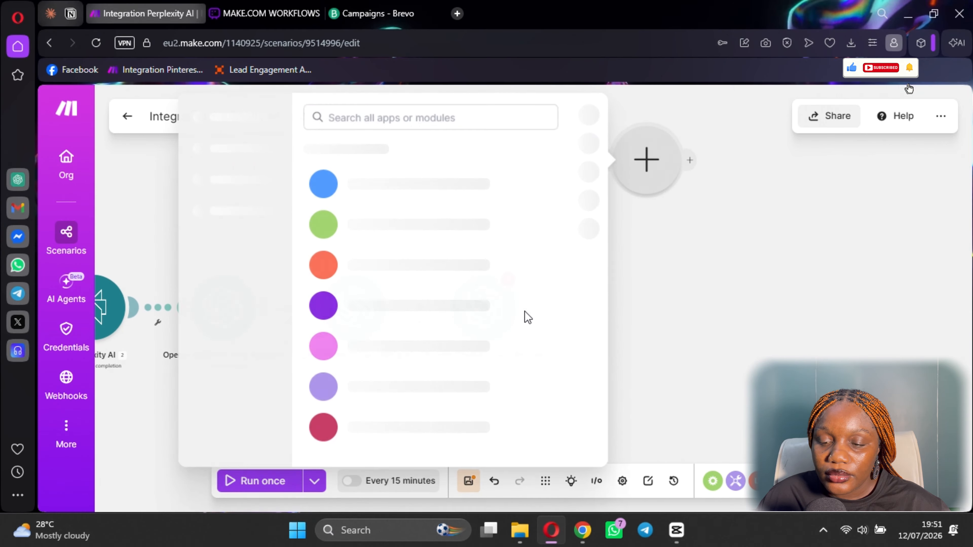
left_click(676, 209)
right_click(662, 161)
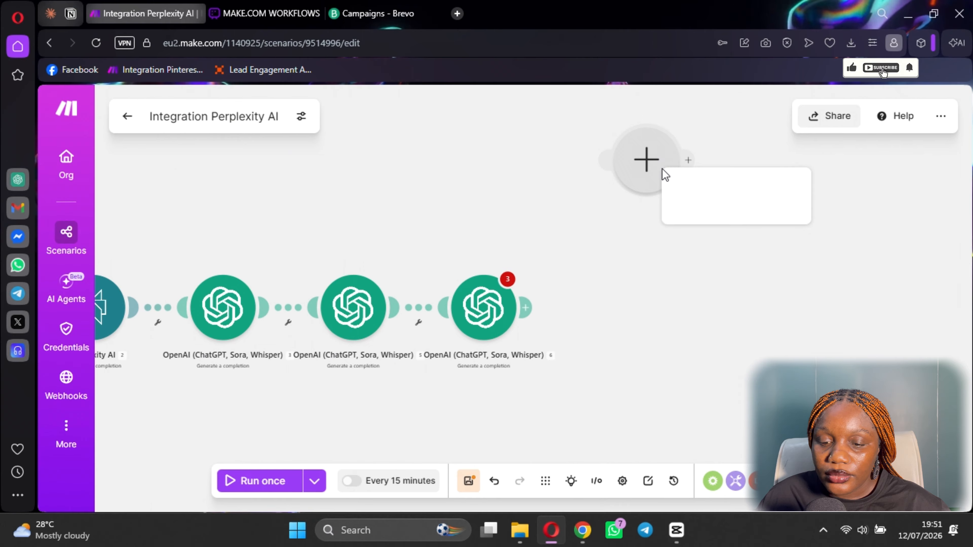
left_click(700, 218)
Step: Reopen the third OpenAI completion, check its model and two message roles, and save its settings again
left_click(486, 317)
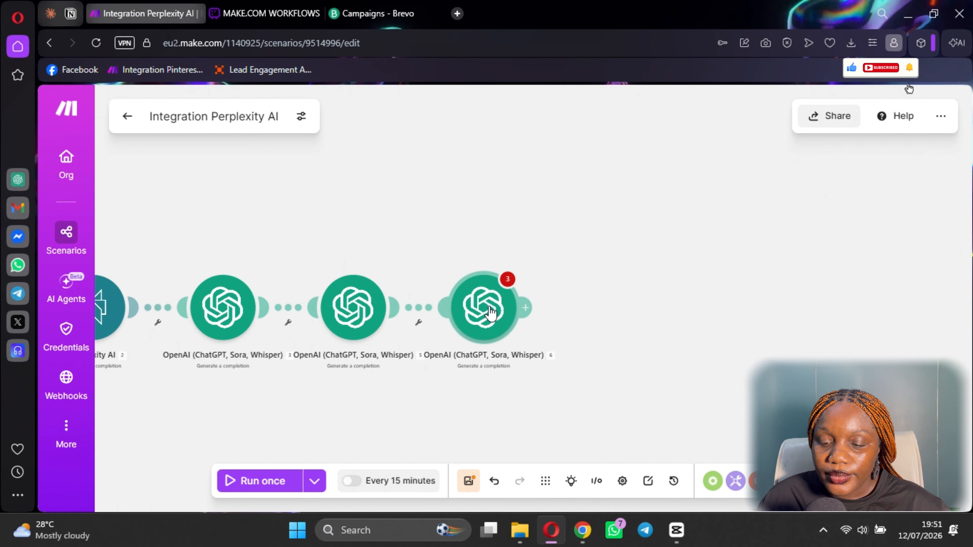
scroll(709, 328, "down", 5)
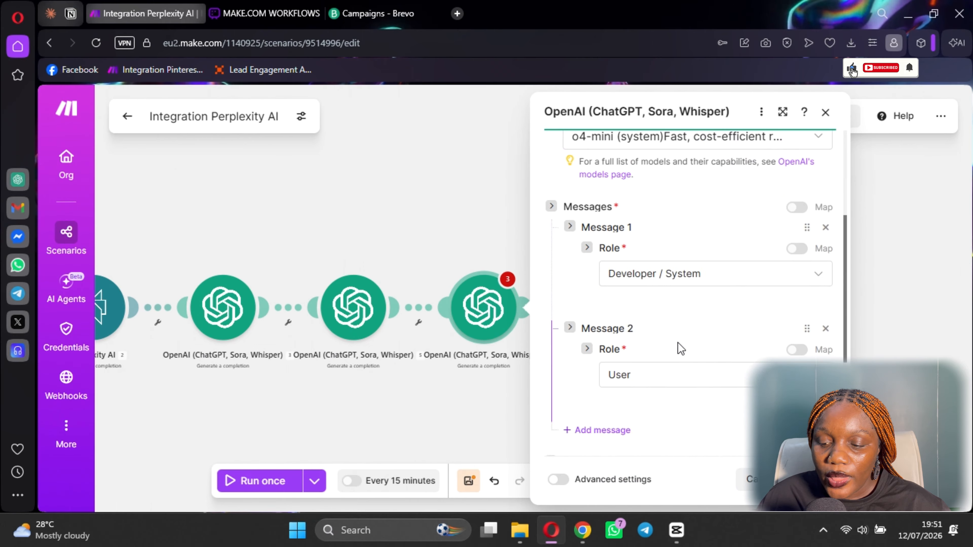
scroll(679, 347, "down", 3)
left_click(810, 480)
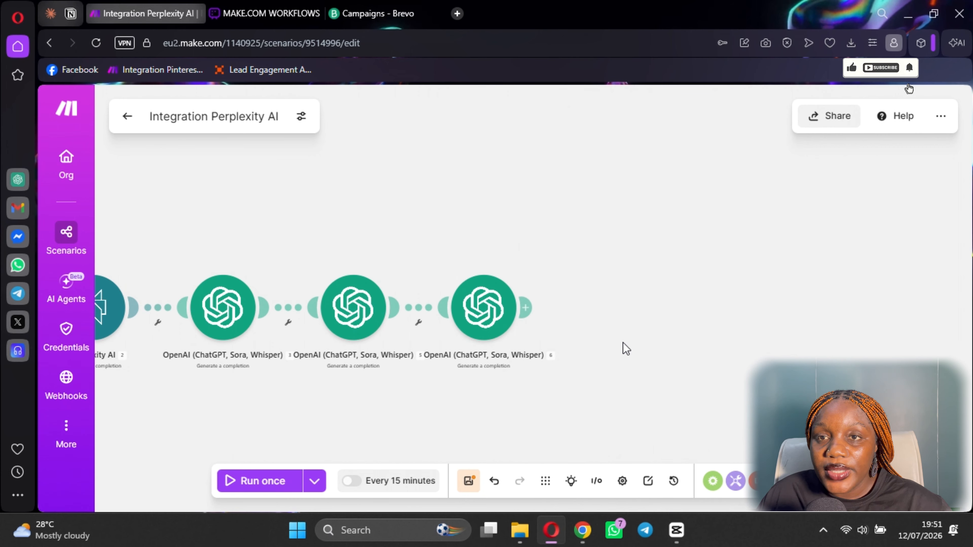
Step: Add a Brevo Create an Email Campaign module after the third OpenAI completion
left_click(525, 307)
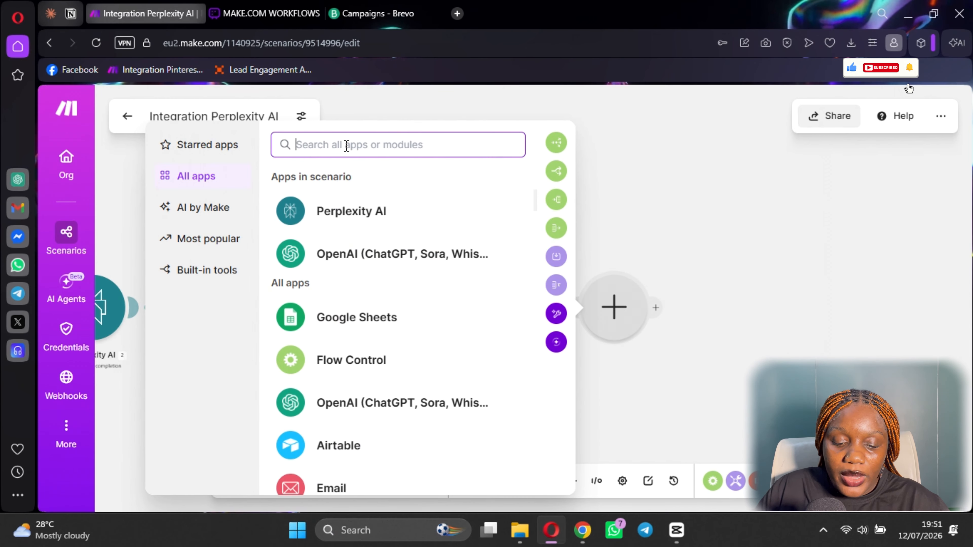
type("create")
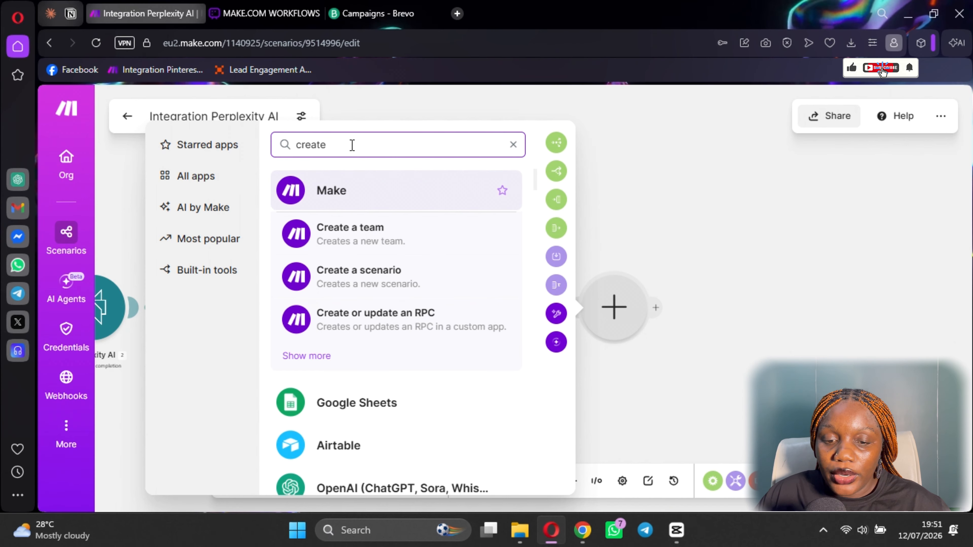
key("BackSpace")
key("BackSpace")
key("BackSpace")
type("brev")
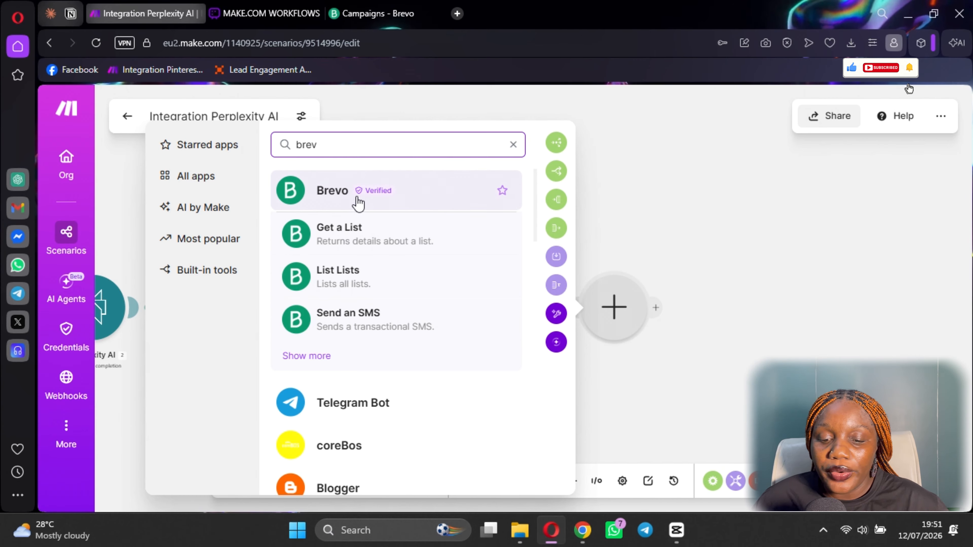
left_click(321, 356)
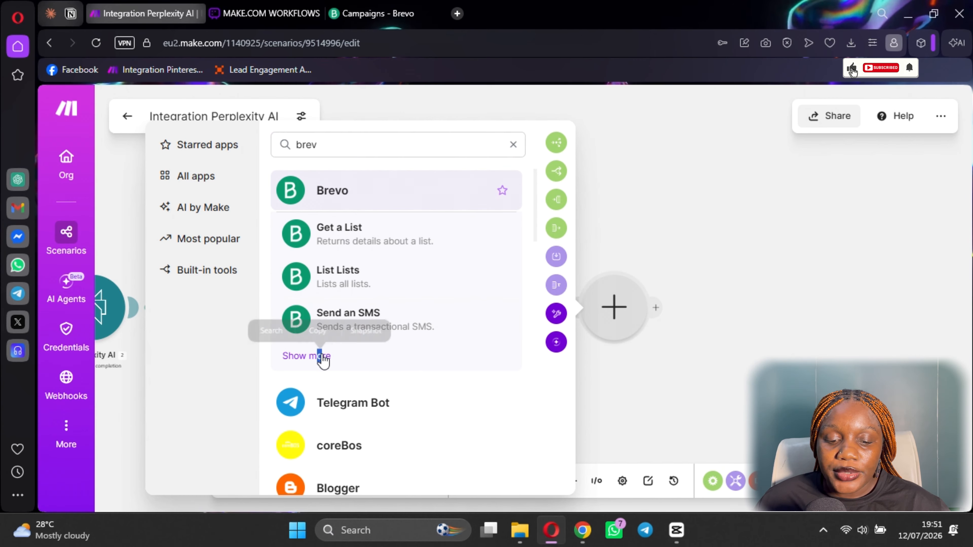
scroll(246, 414, "down", 10)
scroll(235, 395, "down", 8)
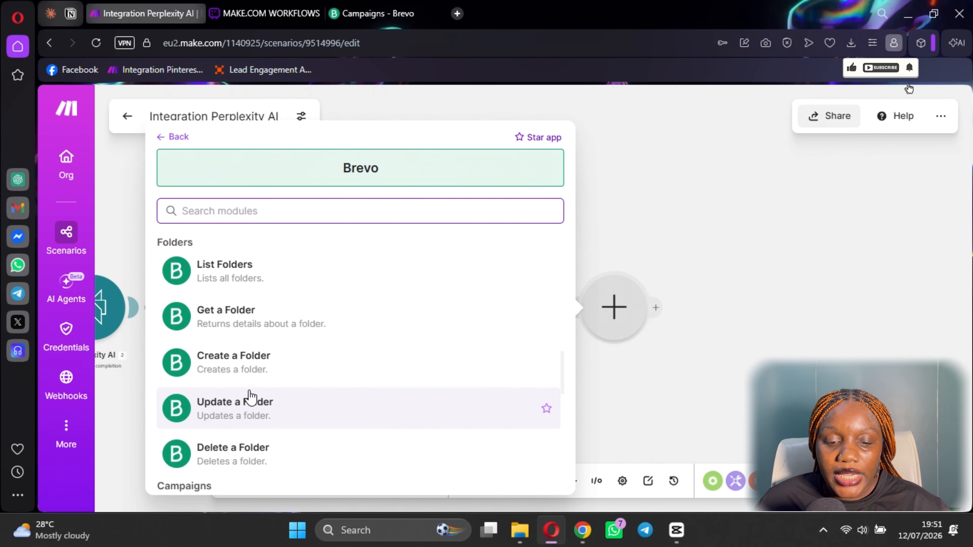
scroll(287, 337, "up", 1)
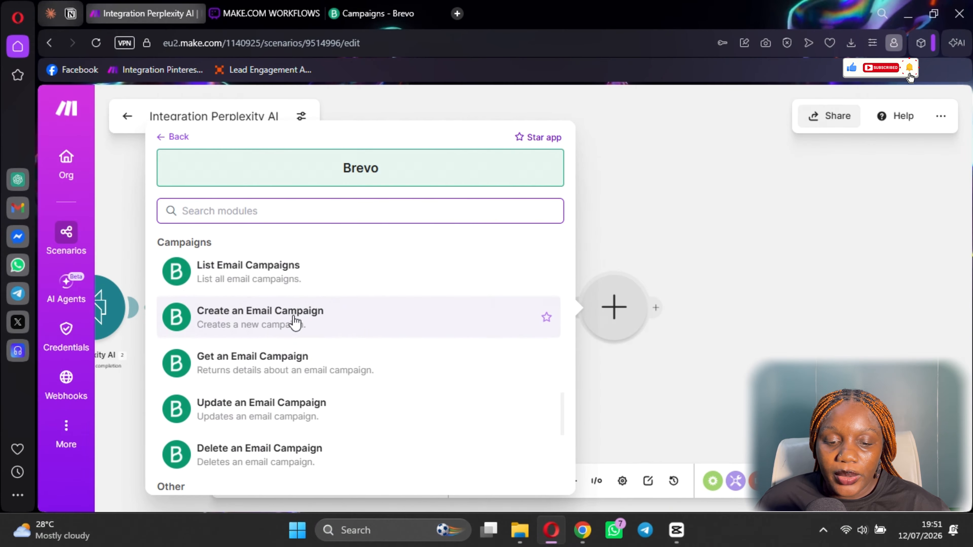
scroll(306, 330, "down", 1)
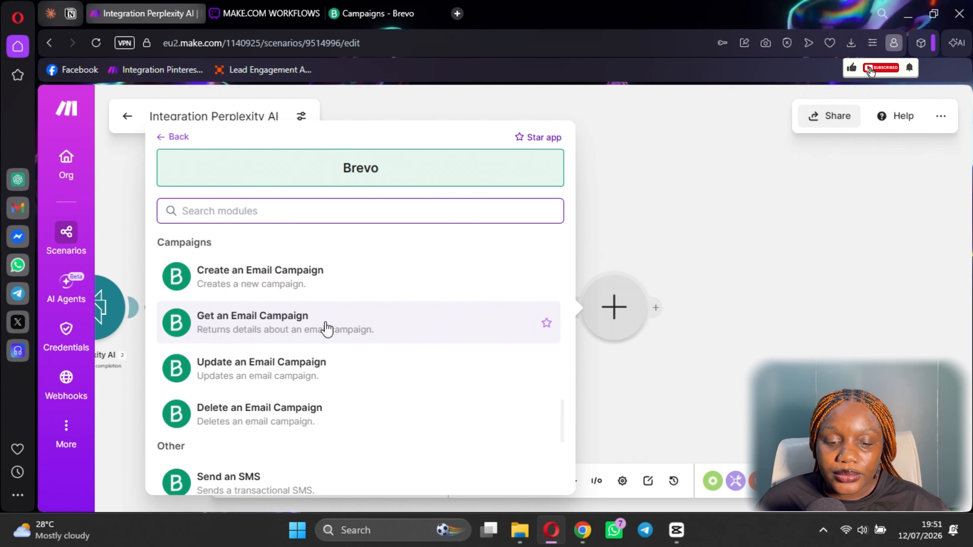
left_click(278, 291)
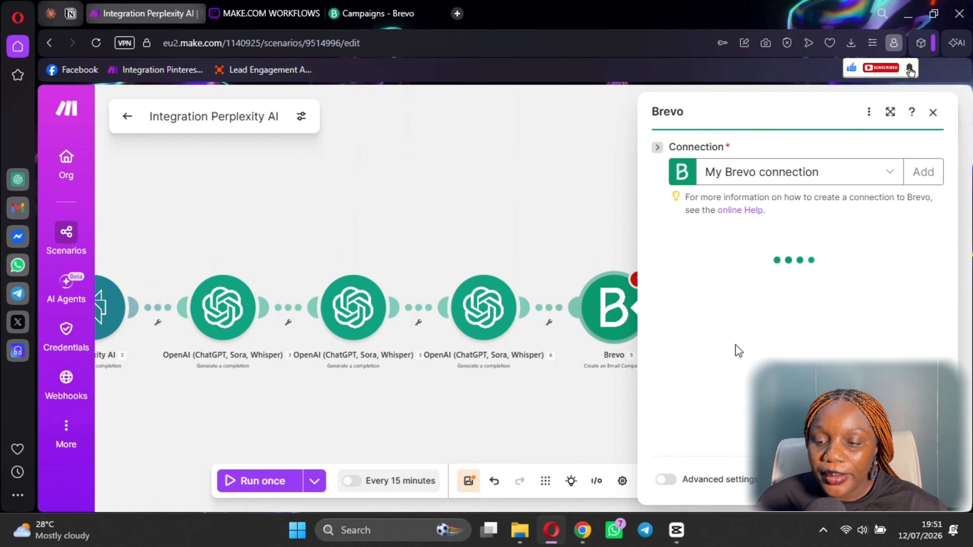
Step: Set the campaign's Select sender option to "from list" and choose the account's e-mail address as Sender
scroll(763, 316, "down", 2)
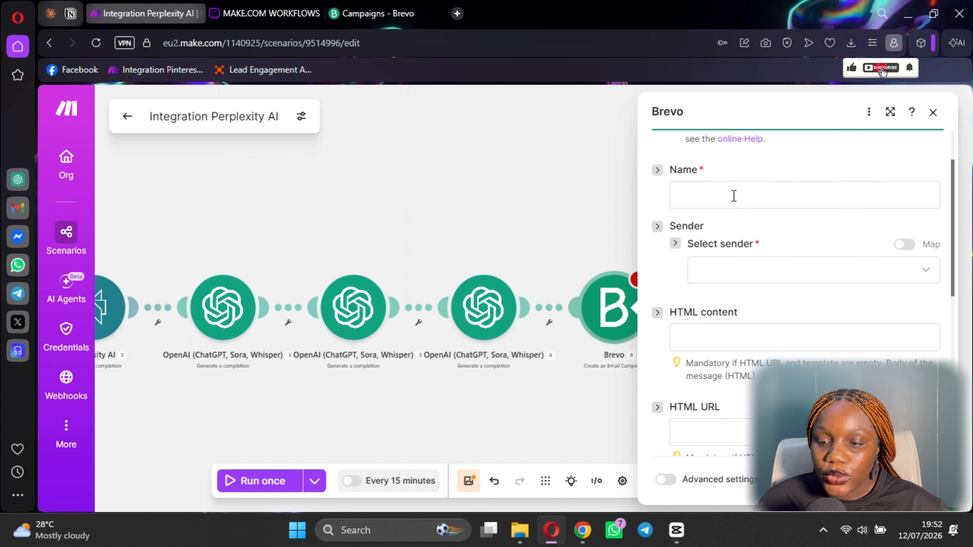
left_click(749, 184)
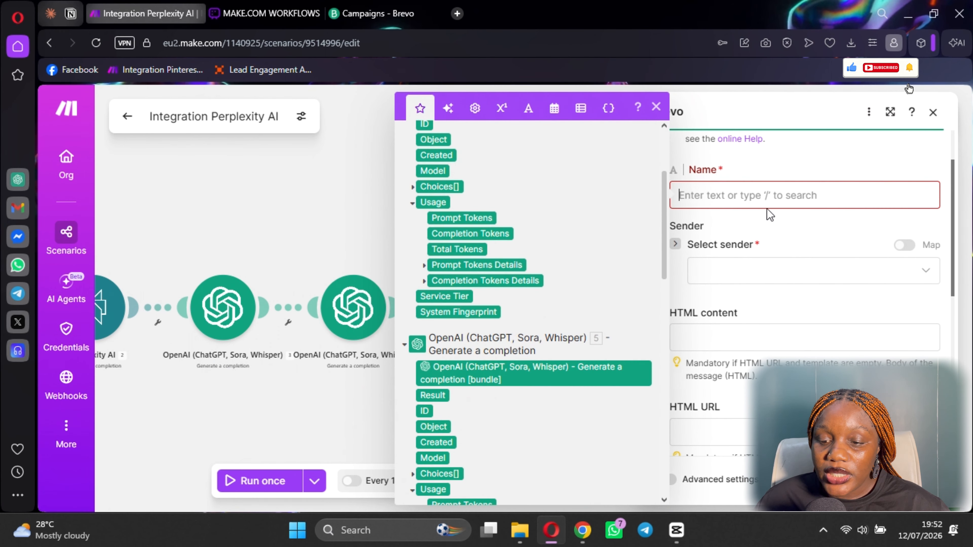
scroll(741, 249, "down", 3)
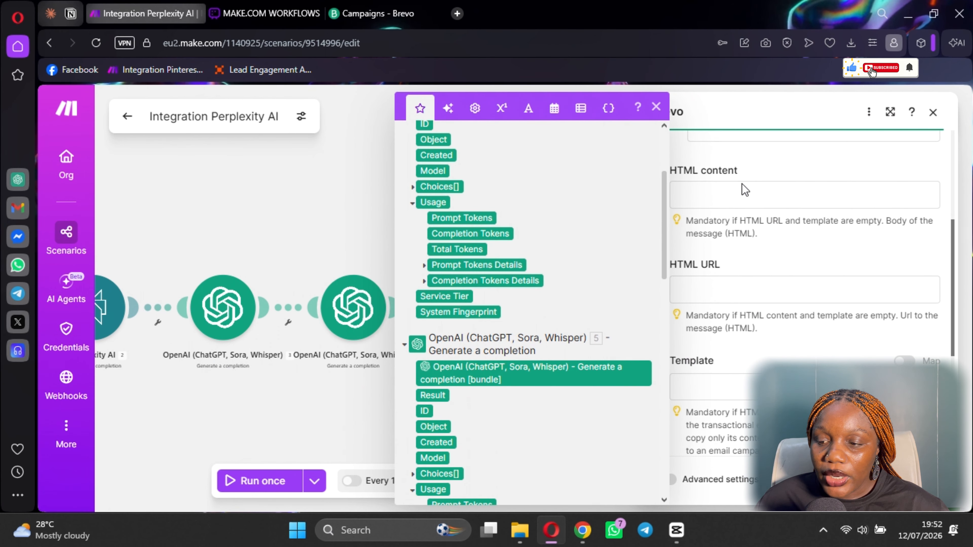
scroll(745, 200, "up", 1)
left_click(748, 210)
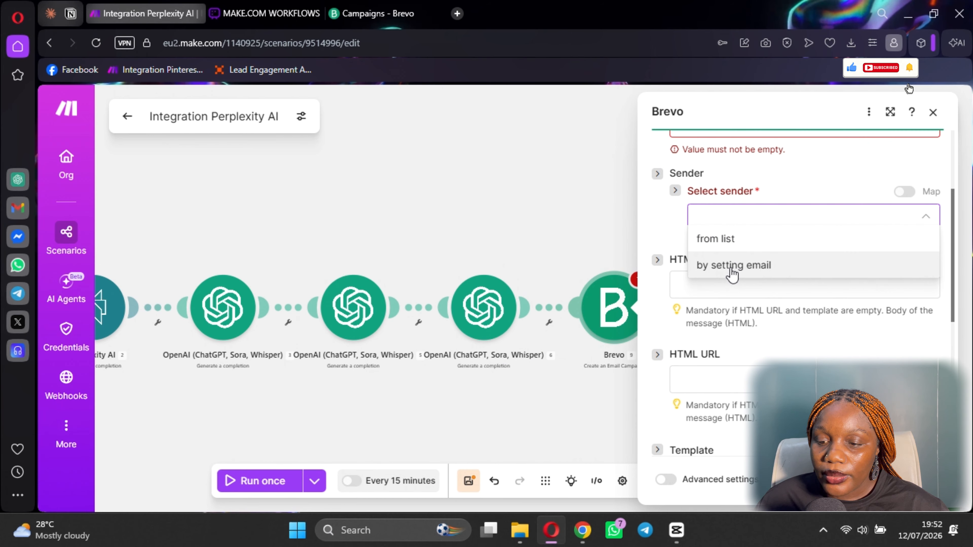
left_click(727, 240)
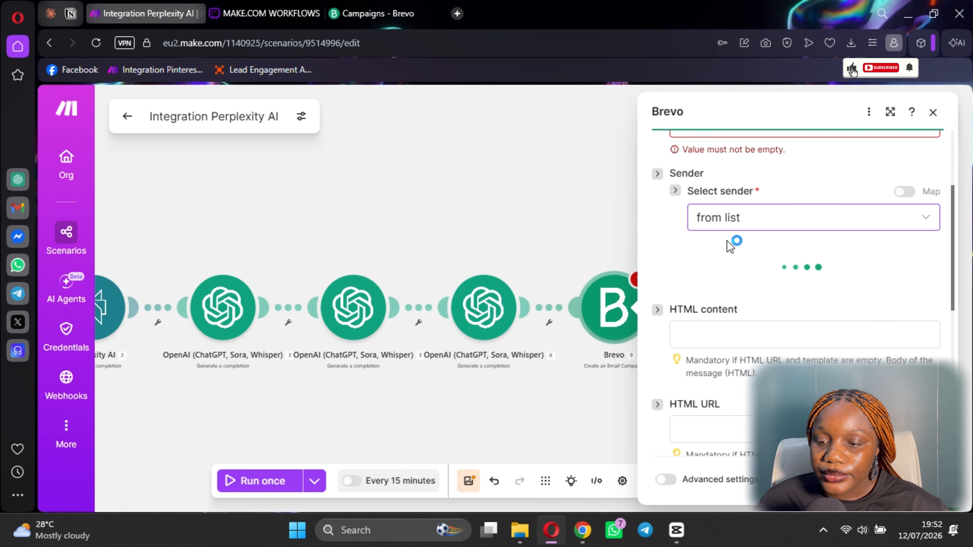
left_click(736, 281)
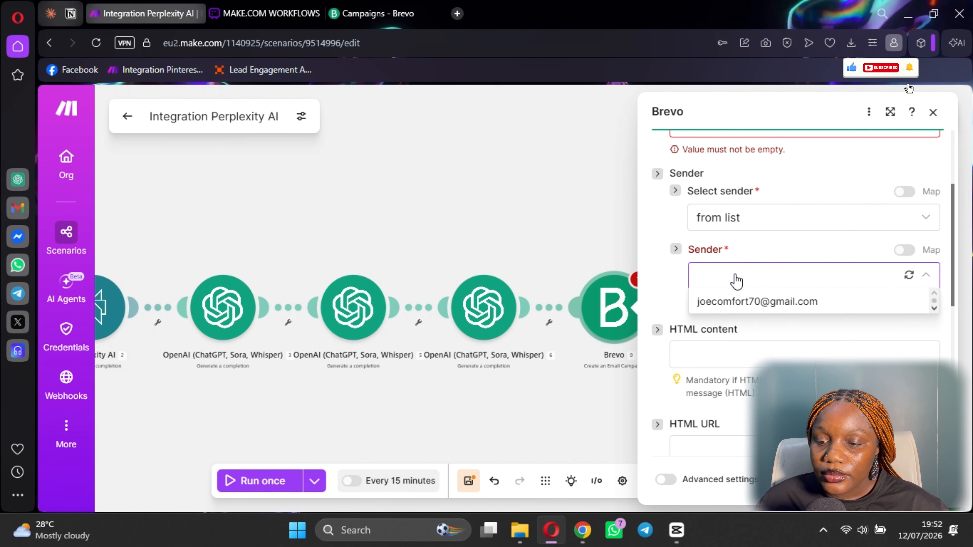
left_click(743, 300)
Step: Examine the OpenAI completions' mappable outputs for the campaign's HTML content and Name fields
scroll(741, 283, "down", 3)
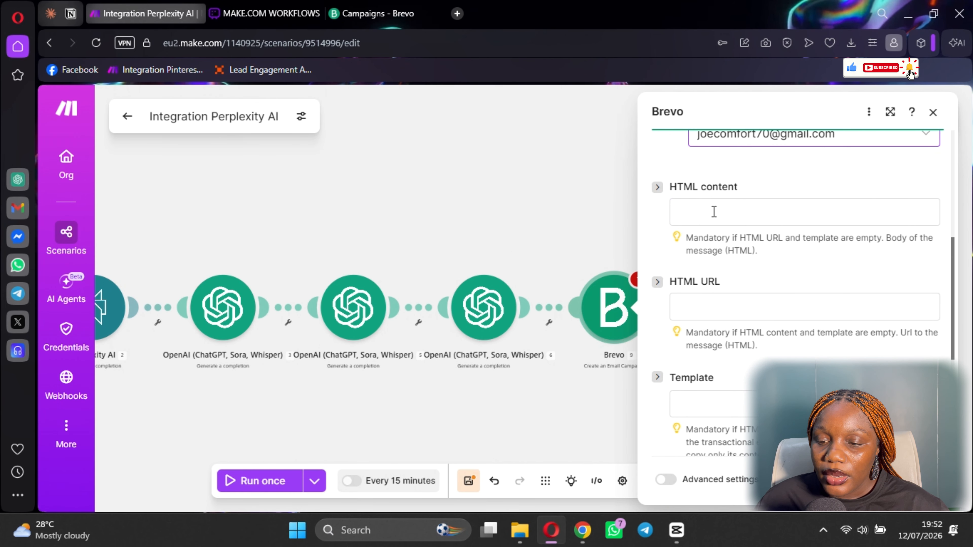
left_click(712, 210)
scroll(522, 285, "down", 2)
scroll(523, 285, "down", 10)
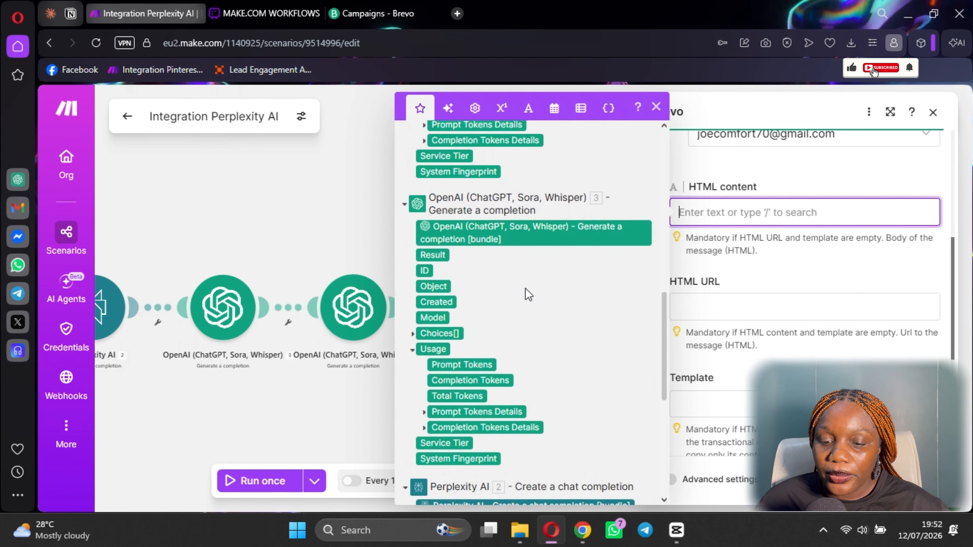
scroll(543, 282, "up", 12)
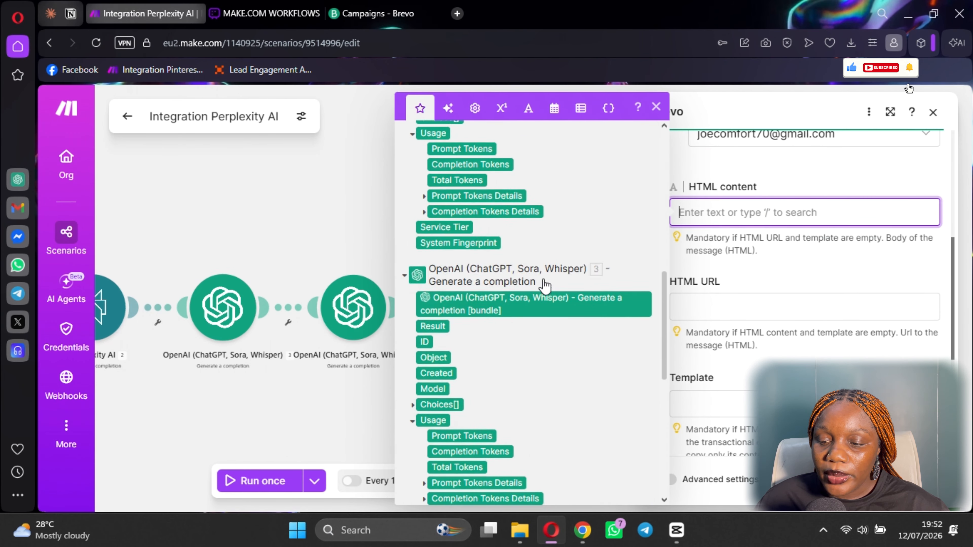
scroll(779, 272, "up", 1)
scroll(780, 272, "up", 3)
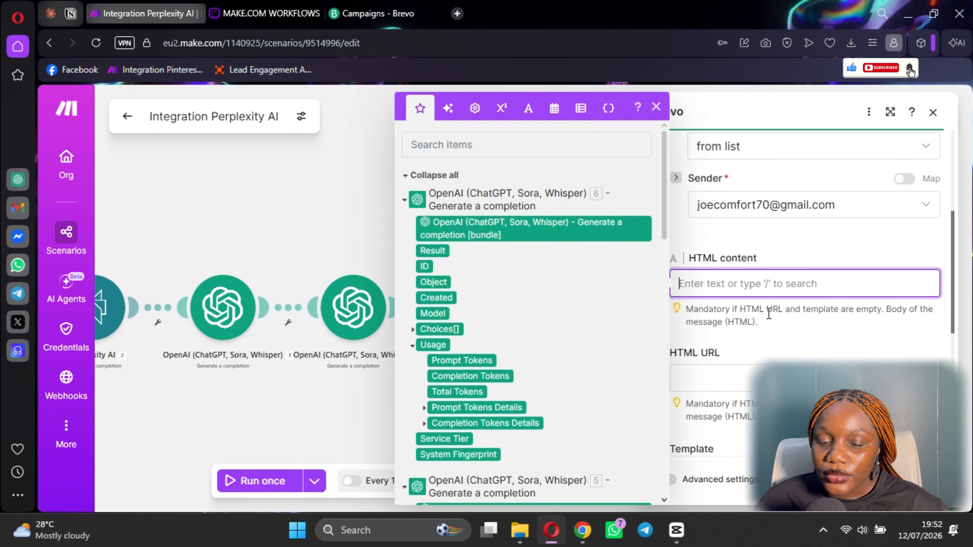
scroll(780, 272, "down", 3)
scroll(494, 286, "down", 2)
scroll(494, 285, "down", 3)
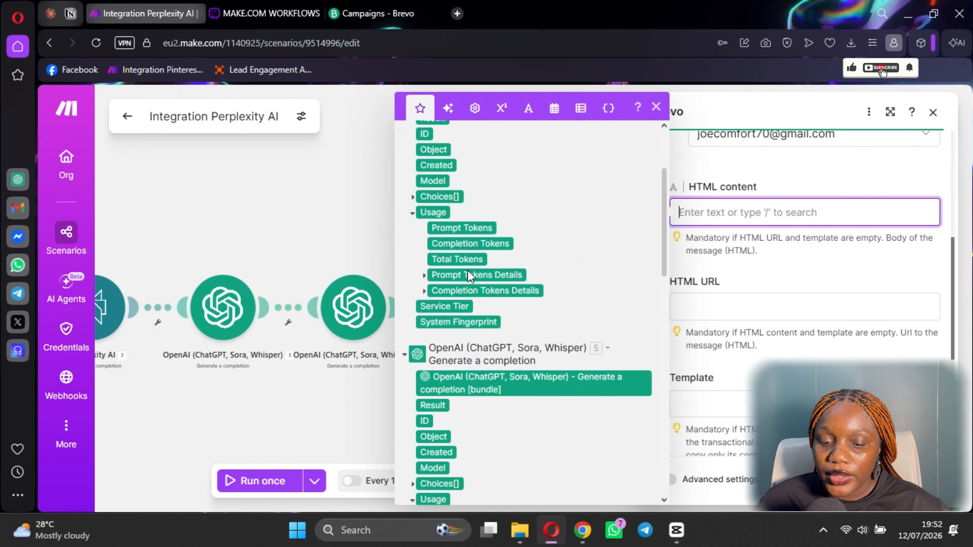
scroll(780, 272, "up", 3)
scroll(779, 272, "up", 4)
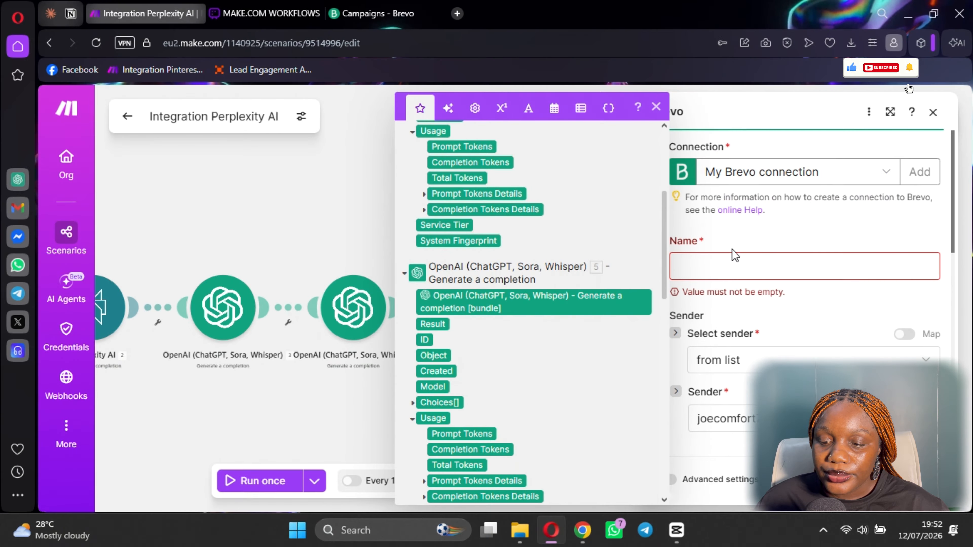
scroll(502, 293, "down", 1)
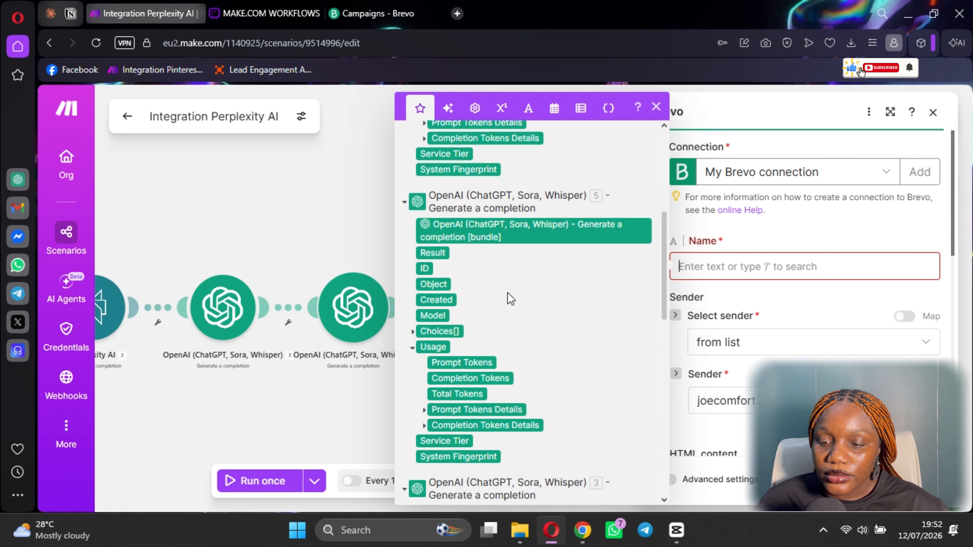
scroll(647, 306, "down", 2)
scroll(468, 309, "down", 1)
scroll(468, 309, "up", 2)
scroll(708, 372, "down", 3)
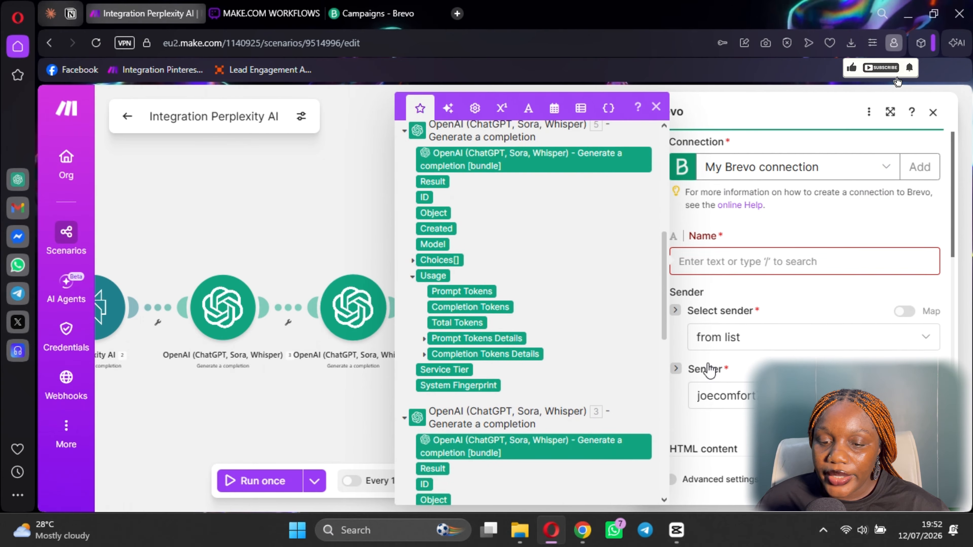
Step: Review the campaign's fields from Name through HTML content, HTML URL, Template and Subject to Winner criteria
scroll(578, 374, "up", 4)
scroll(781, 357, "down", 6)
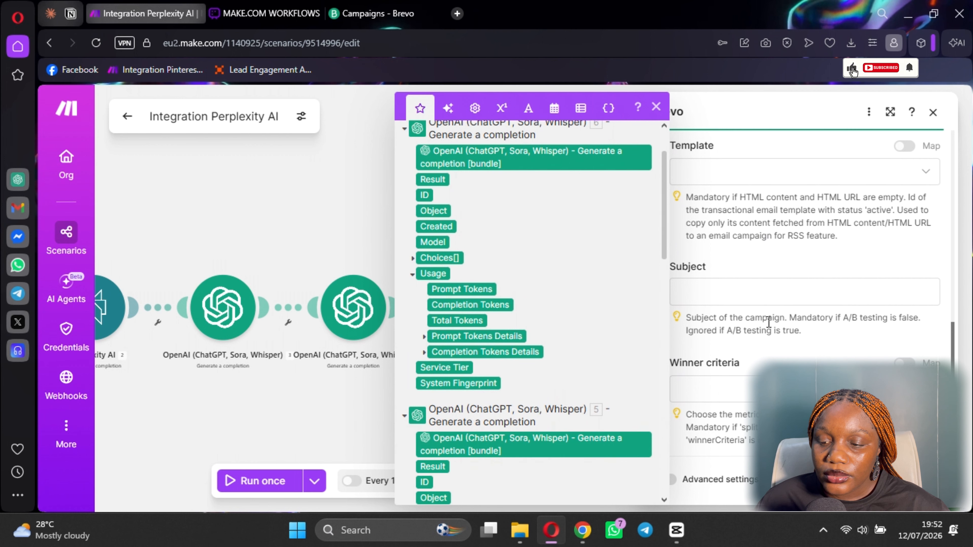
scroll(785, 314, "down", 1)
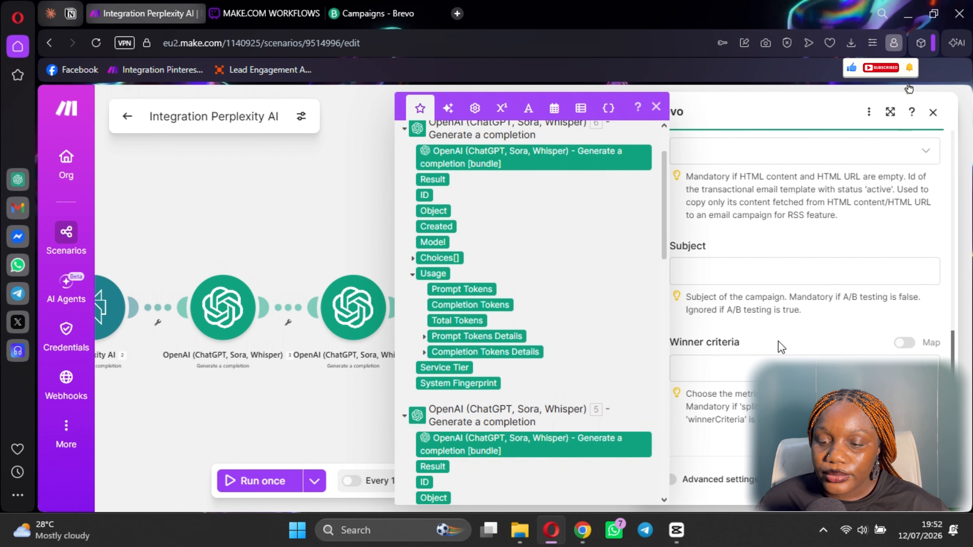
scroll(736, 366, "up", 10)
scroll(738, 357, "up", 12)
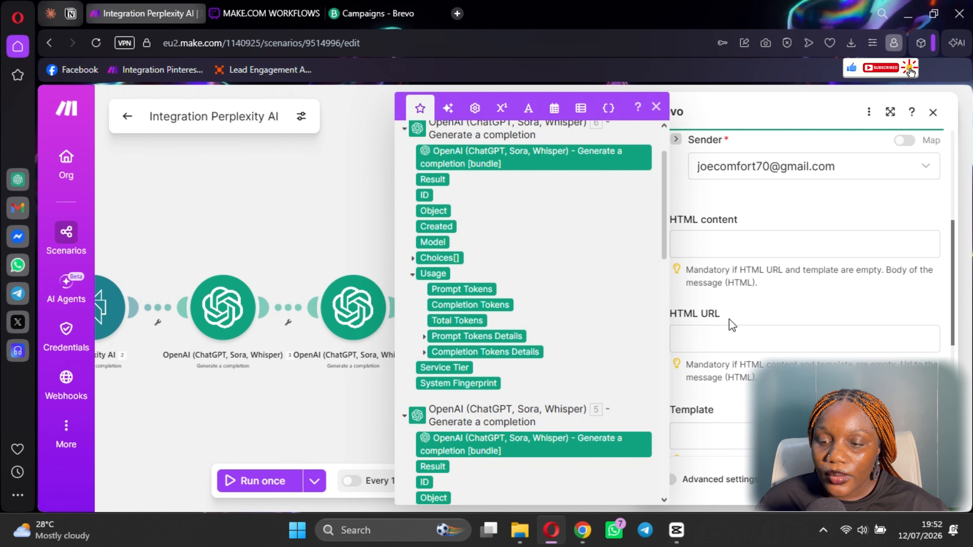
scroll(734, 312, "down", 6)
scroll(734, 312, "down", 12)
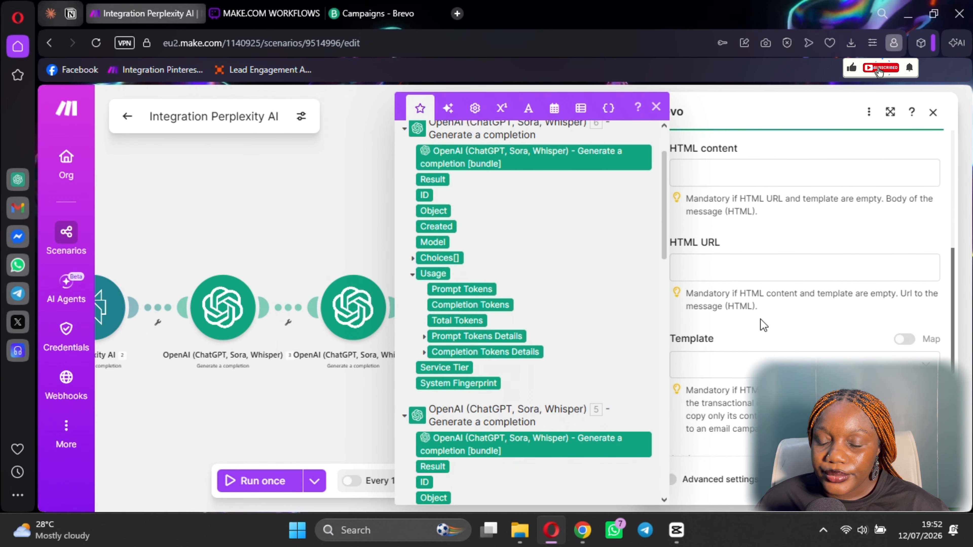
scroll(799, 330, "up", 7)
scroll(788, 319, "down", 3)
scroll(740, 295, "down", 3)
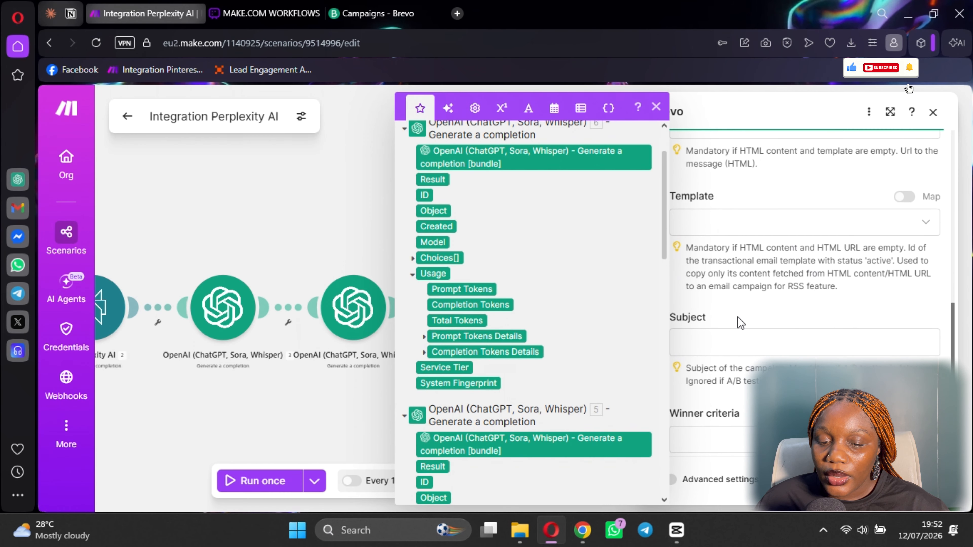
scroll(725, 329, "down", 1)
scroll(724, 329, "down", 2)
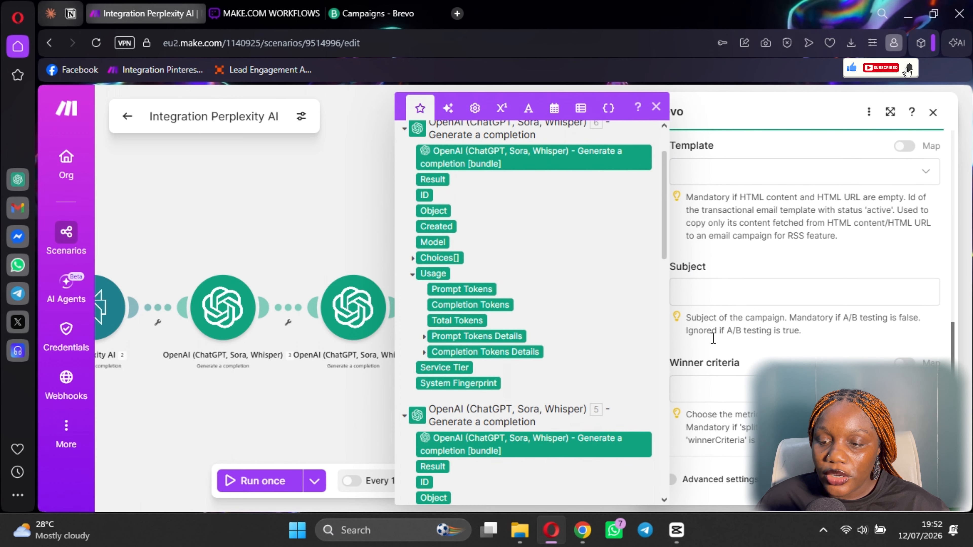
scroll(664, 320, "up", 2)
scroll(739, 315, "down", 3)
scroll(739, 315, "up", 2)
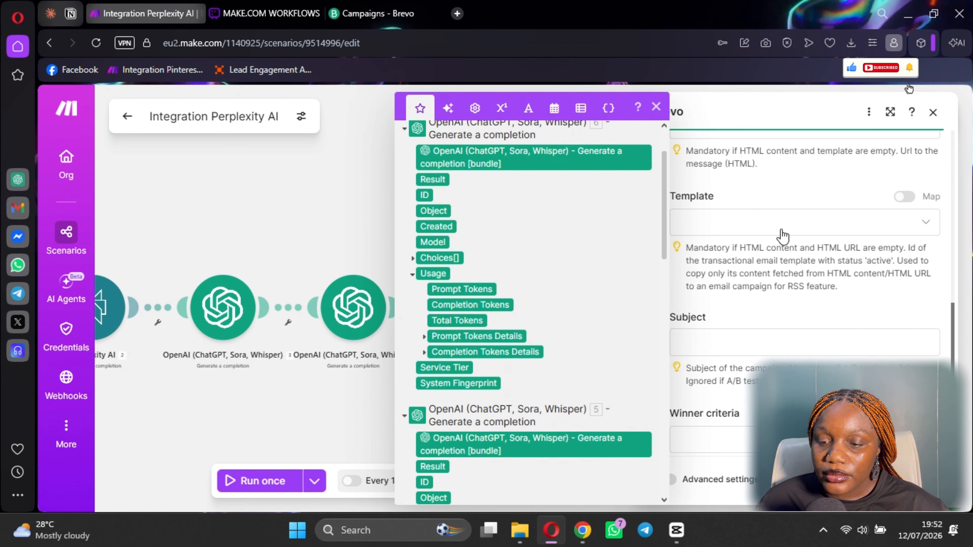
Step: Check the Template choices while leaving that field empty, and set the campaign's Winner criteria to "open"
left_click(780, 234)
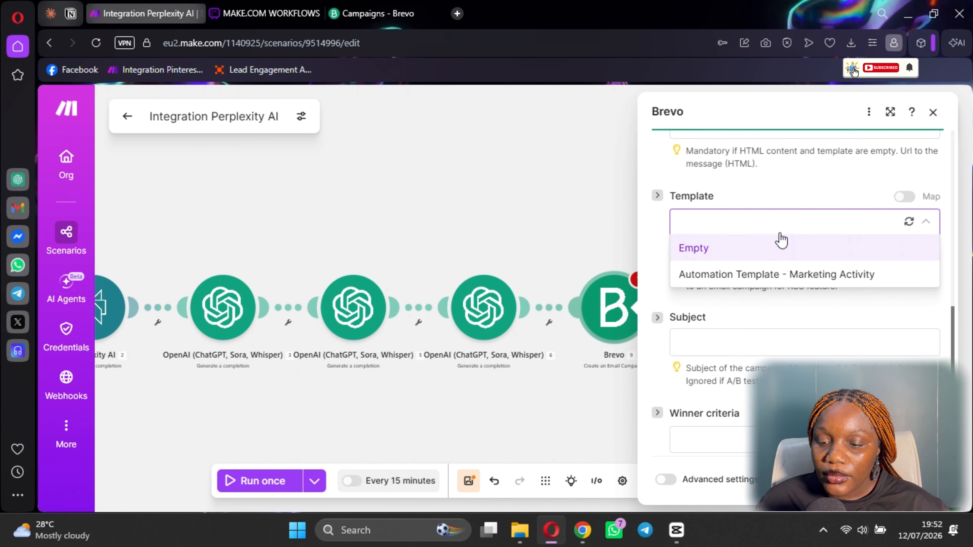
left_click(780, 239)
scroll(712, 320, "down", 2)
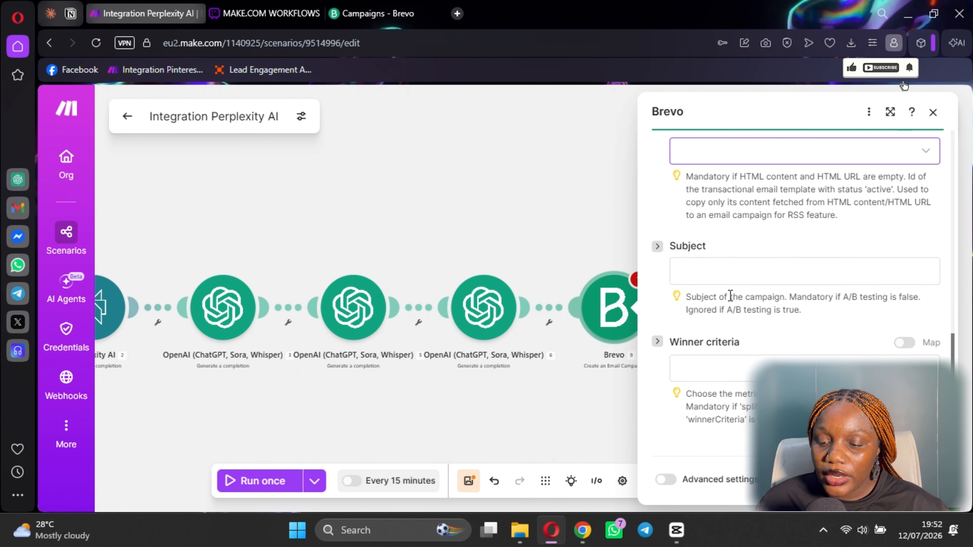
left_click(726, 370)
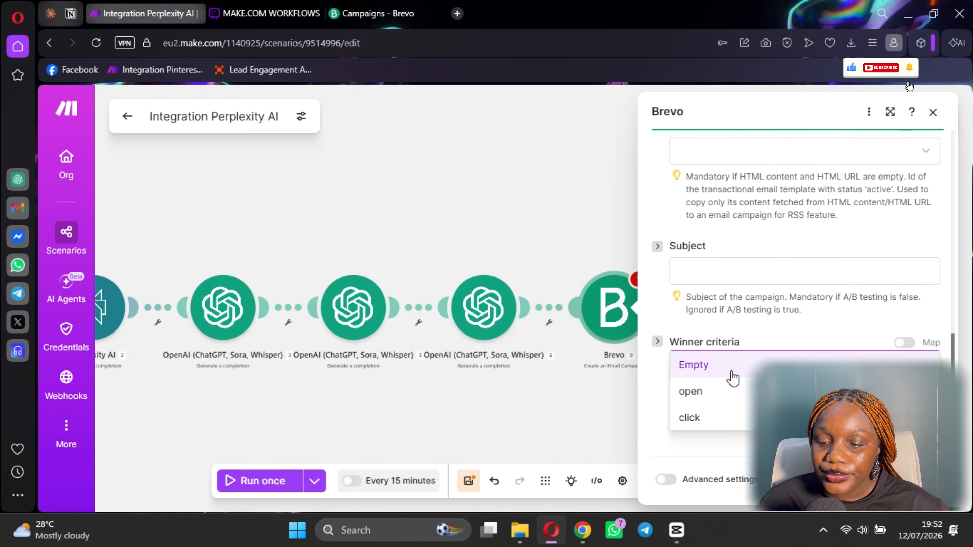
left_click(763, 321)
left_click(708, 370)
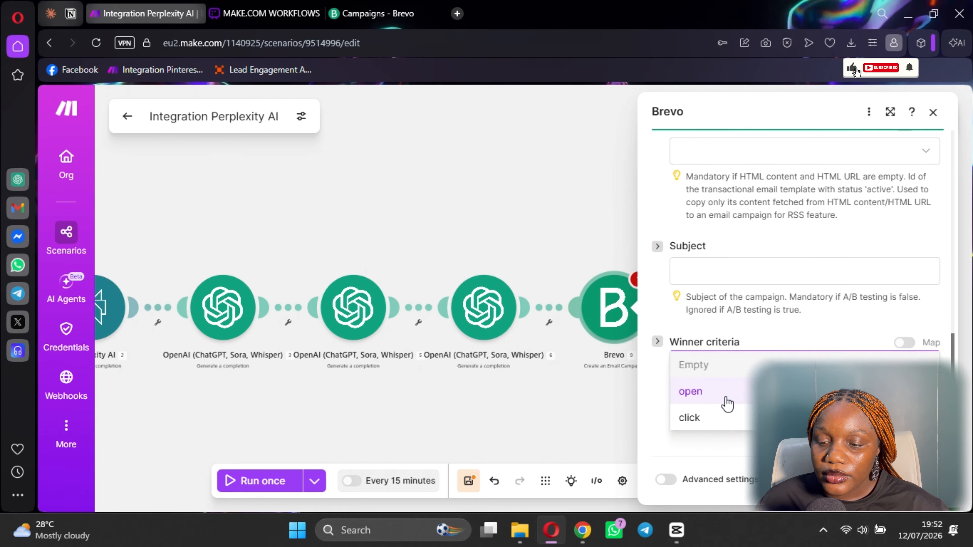
left_click(657, 306)
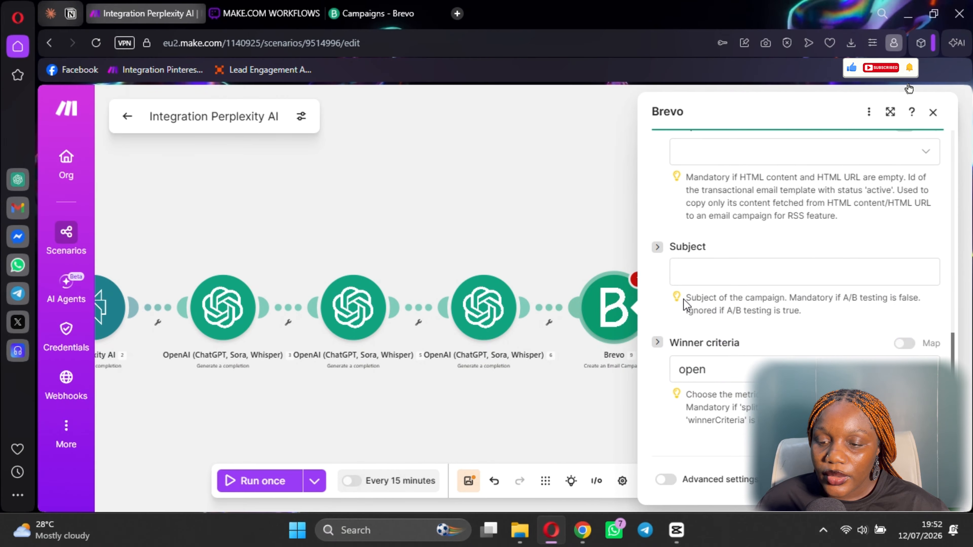
scroll(674, 302, "up", 10)
scroll(695, 265, "down", 3)
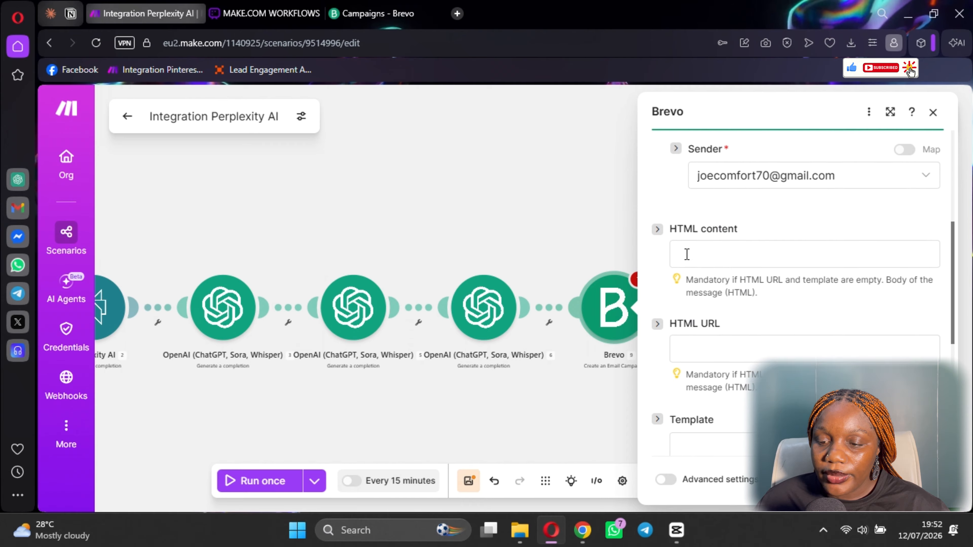
Step: Recheck the Brevo campaign's Name, Sender, HTML content, HTML URL, Template and Subject fields for the content they require
scroll(727, 299, "up", 6)
scroll(706, 269, "down", 3)
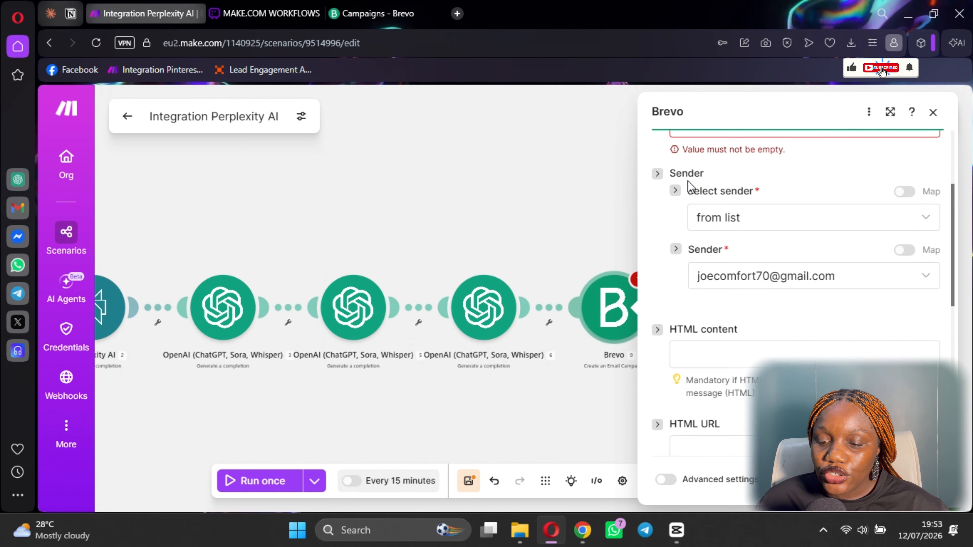
scroll(687, 187, "up", 3)
scroll(699, 252, "down", 5)
scroll(707, 291, "down", 8)
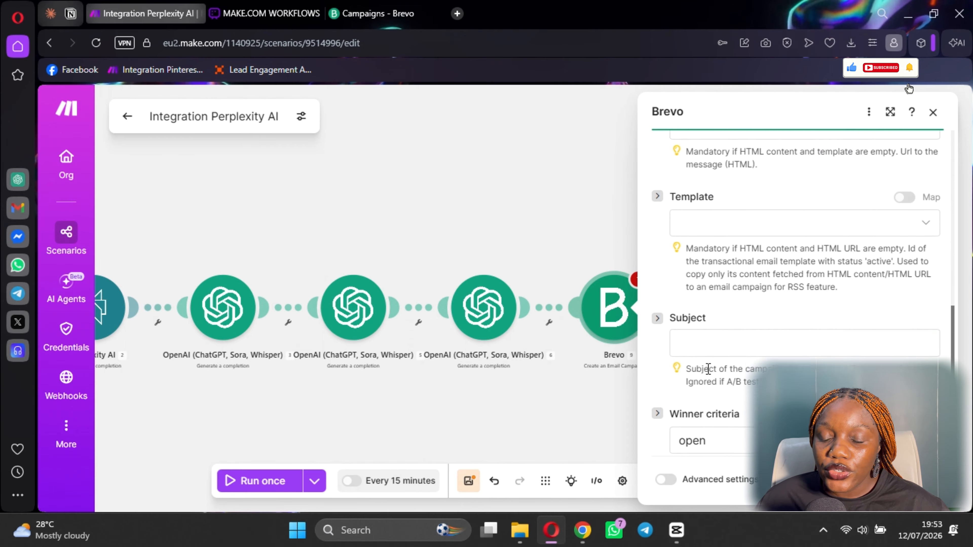
scroll(706, 268, "up", 3)
scroll(710, 279, "up", 6)
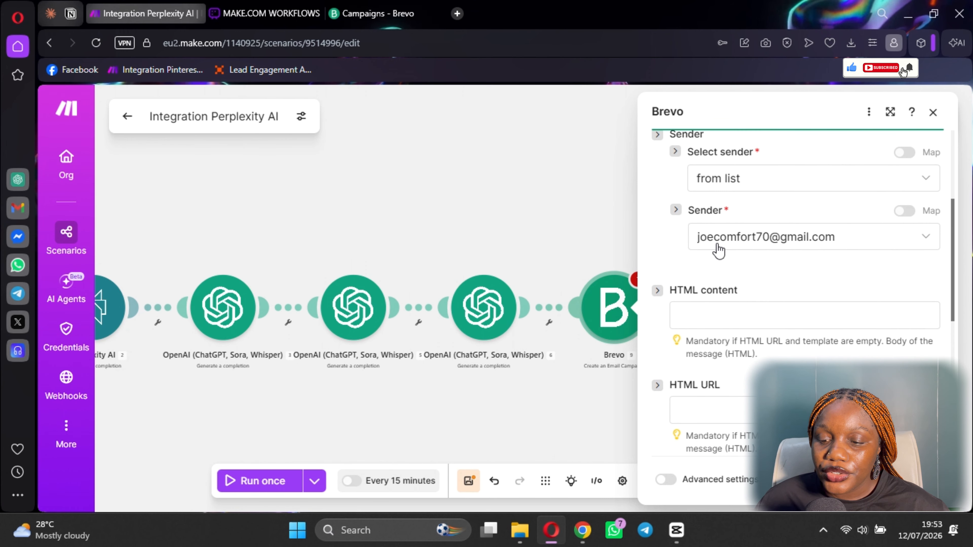
scroll(707, 344, "down", 5)
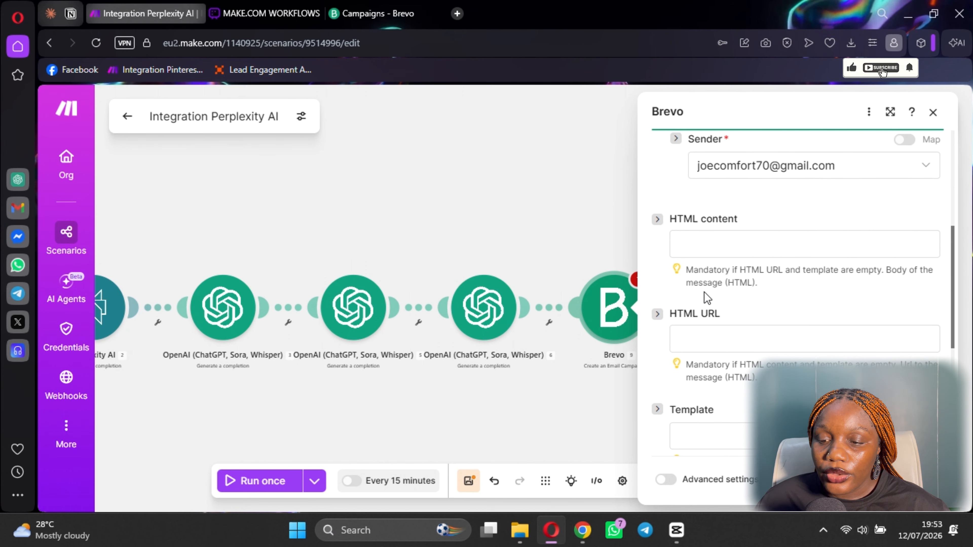
scroll(723, 244, "up", 5)
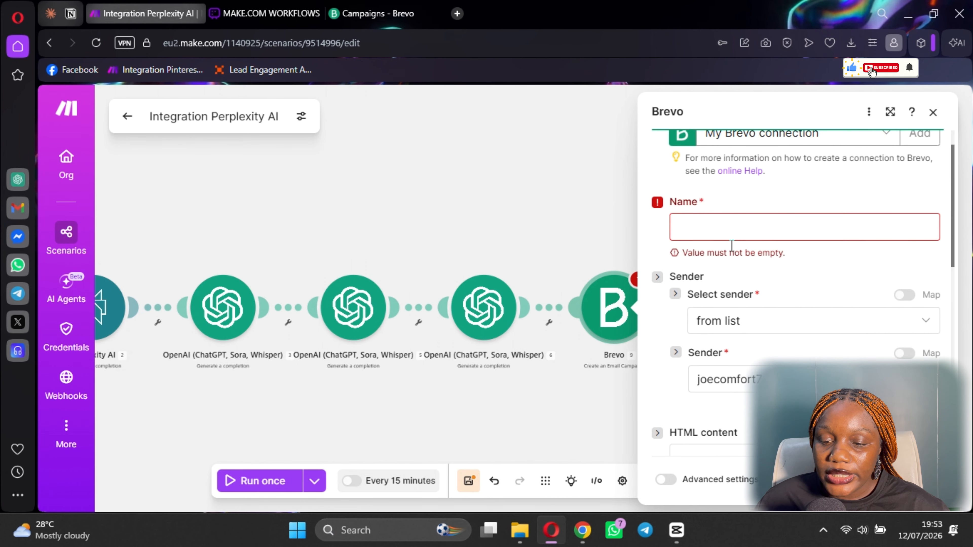
Step: Examine the newsletter sections requested in the system message of the second OpenAI completion module
left_click(476, 250)
left_click(369, 332)
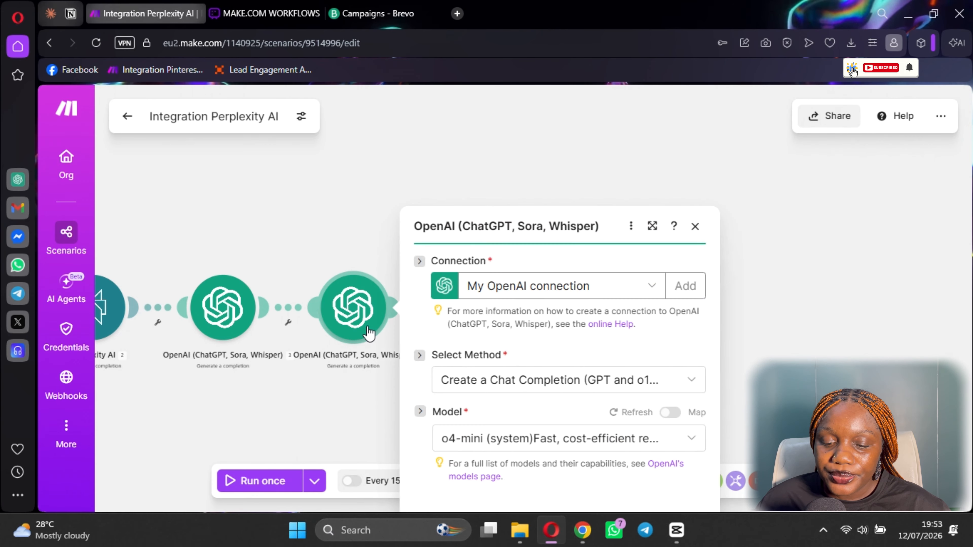
scroll(578, 329, "down", 5)
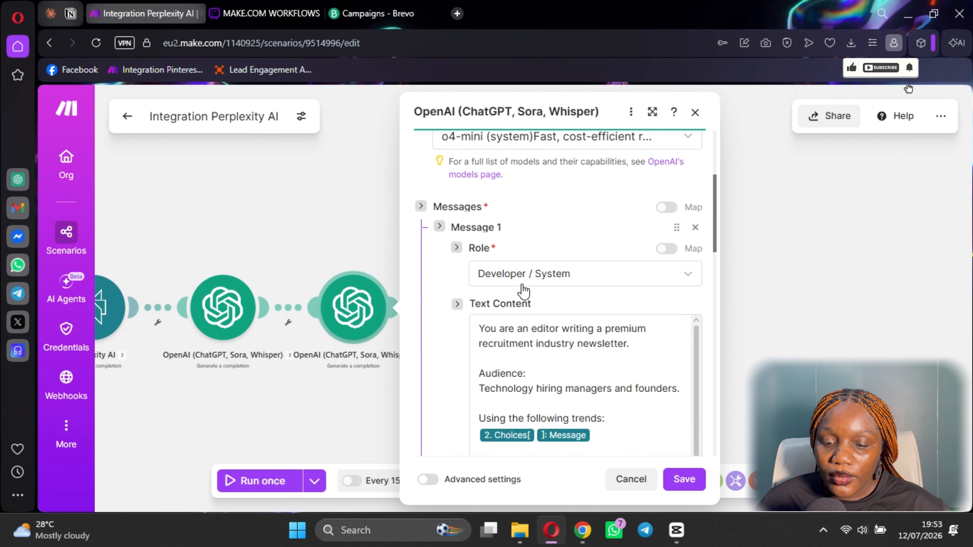
scroll(523, 291, "down", 8)
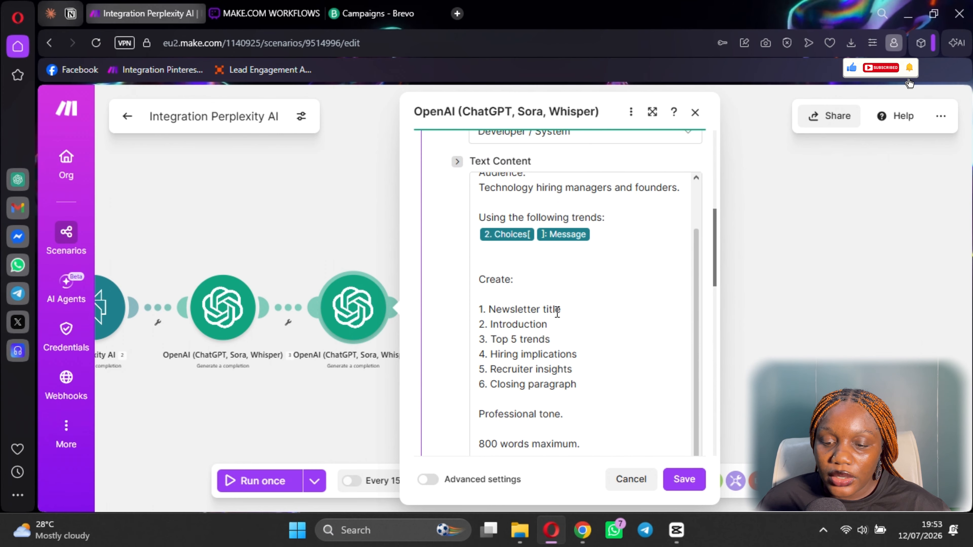
left_click(564, 310)
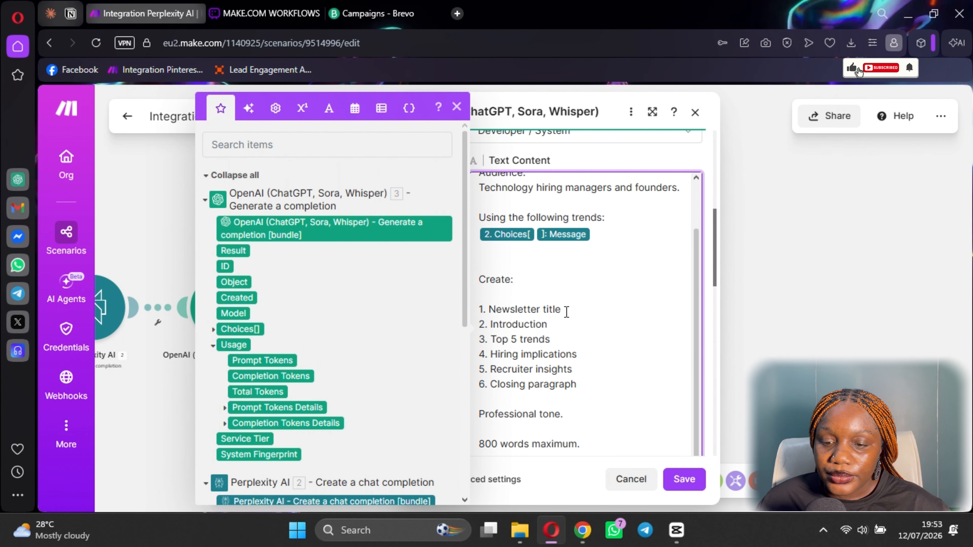
scroll(578, 306, "up", 6)
scroll(642, 298, "down", 1)
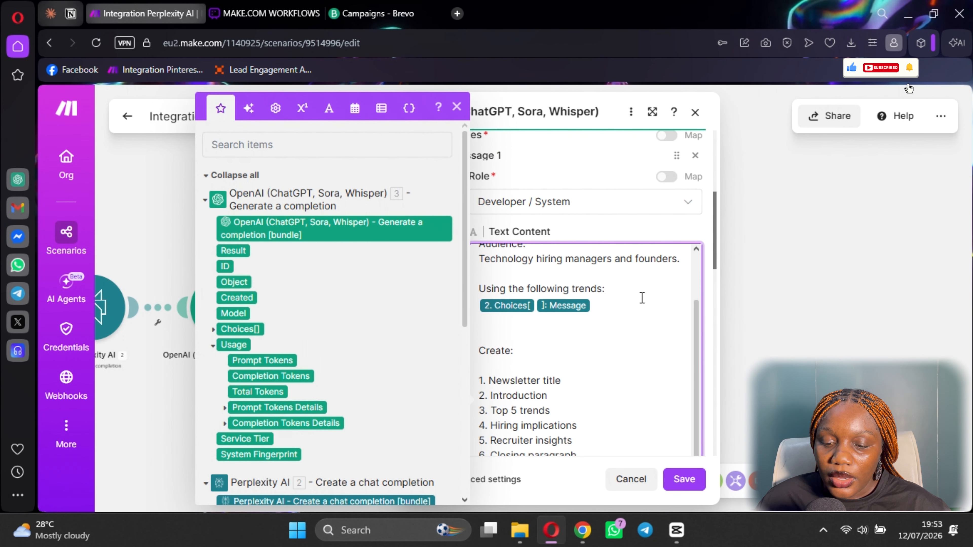
key("Return")
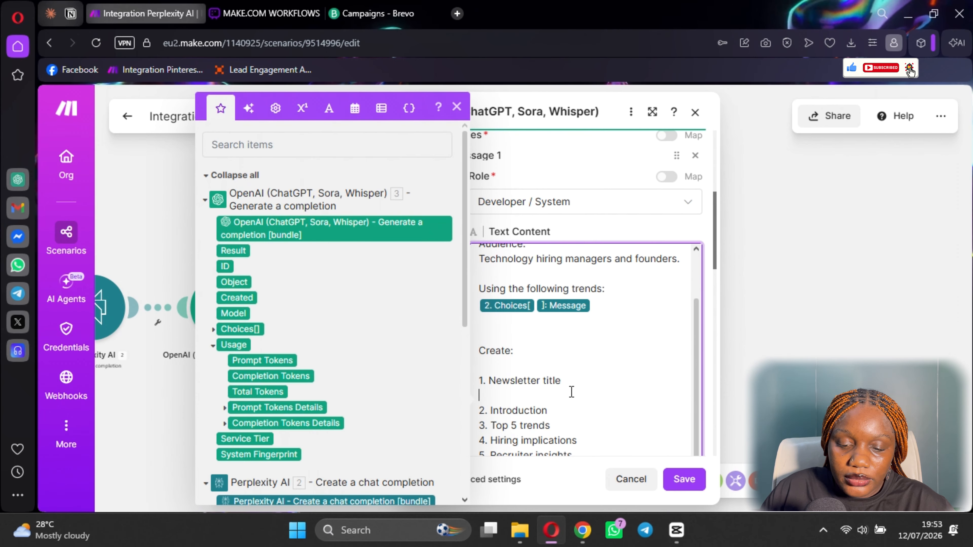
key("BackSpace")
scroll(566, 395, "down", 5)
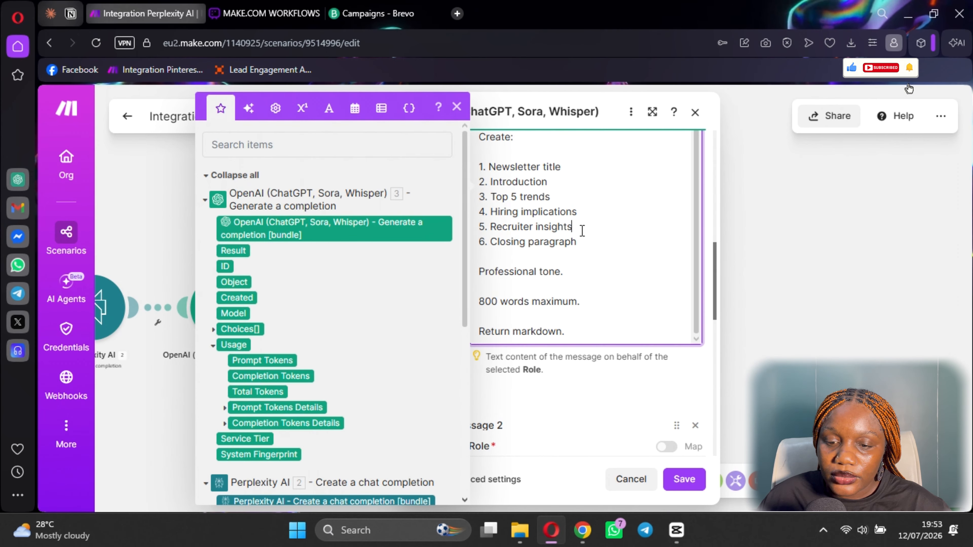
scroll(544, 205, "up", 2)
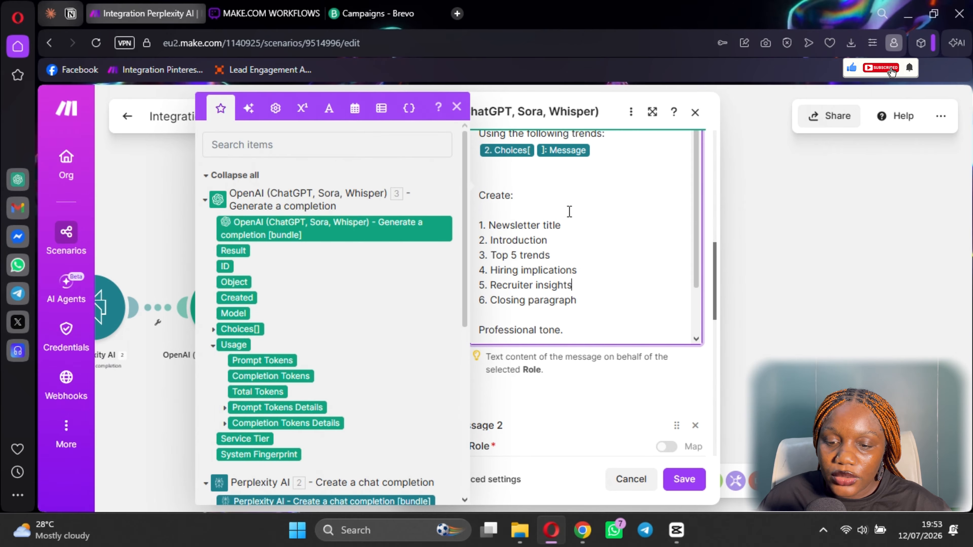
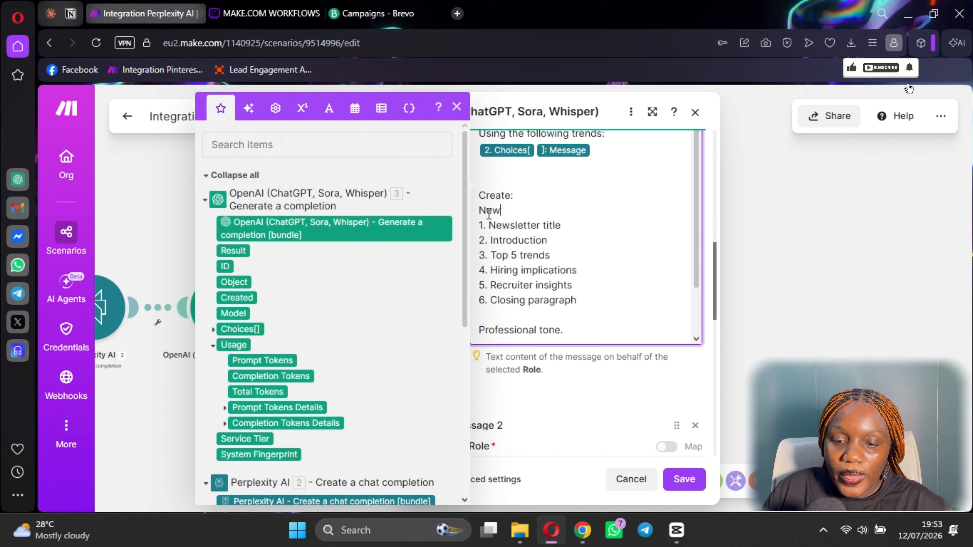
key("BackSpace")
key("Return")
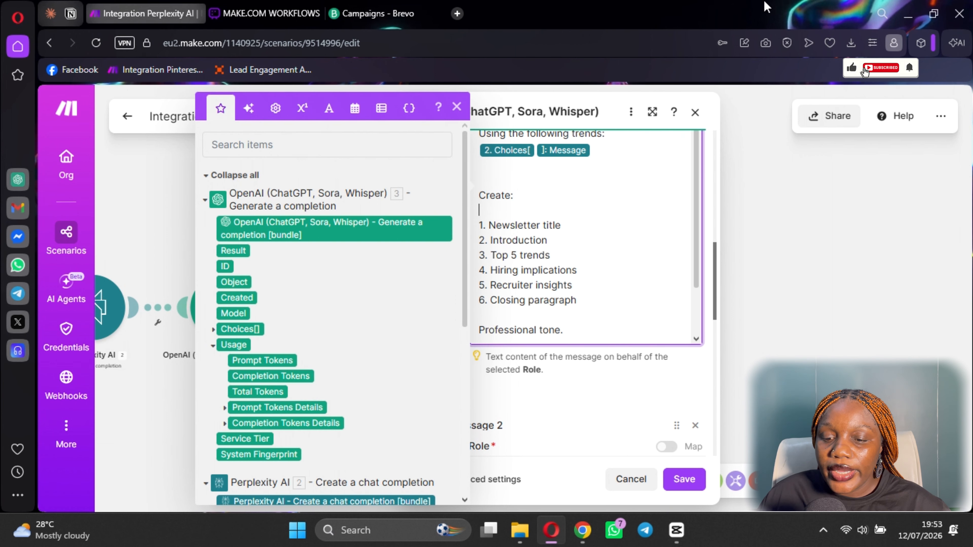
left_click(694, 112)
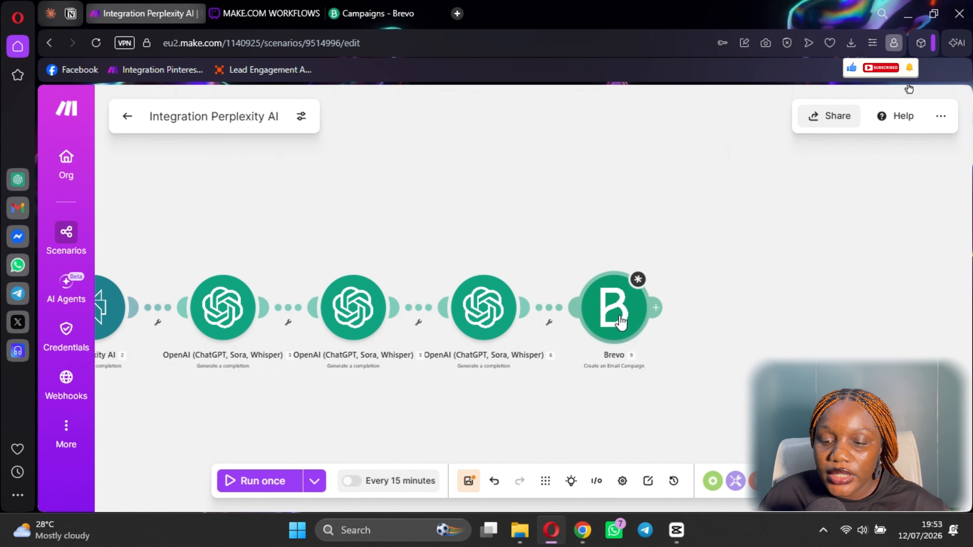
Step: Replace the Brevo campaign module with an OpenAI "Generate a response" module after the last completion
right_click(617, 320)
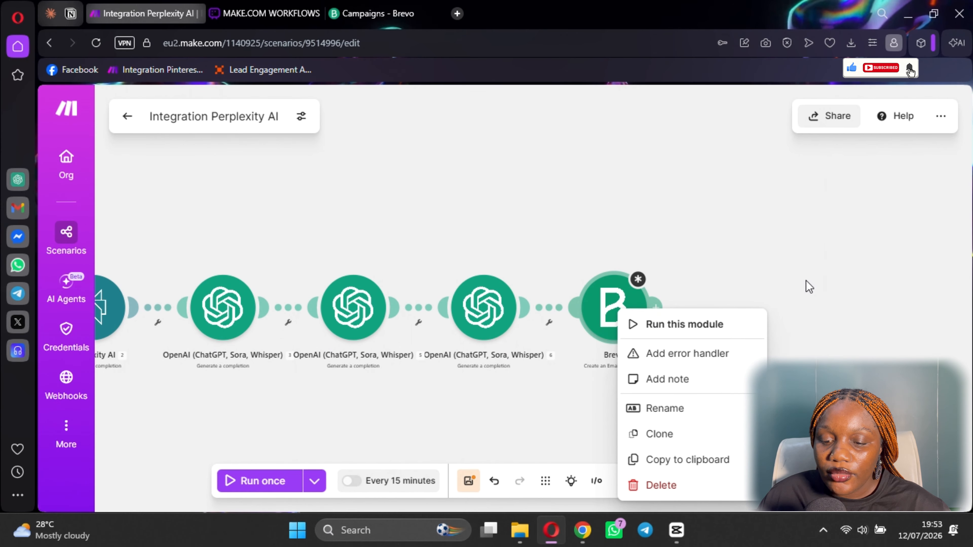
left_click(675, 498)
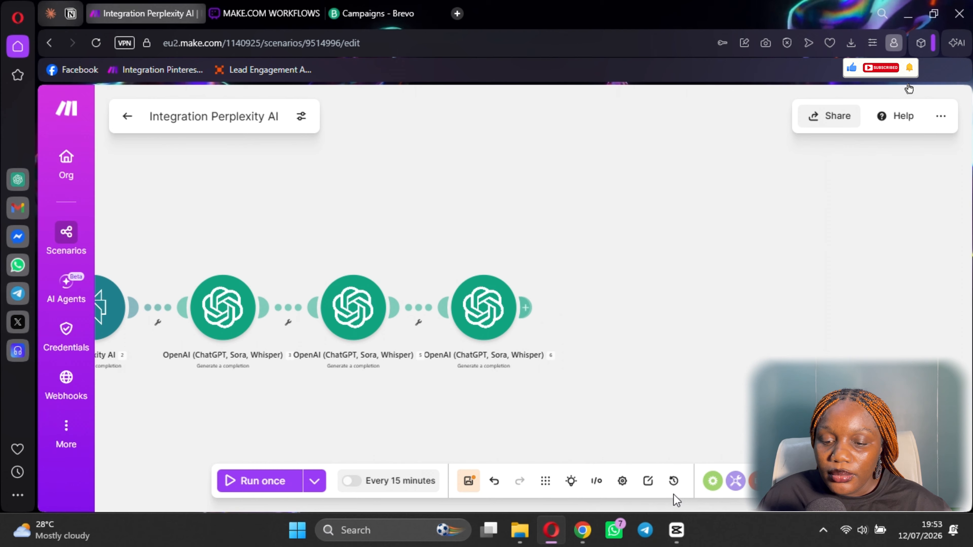
left_click(527, 308)
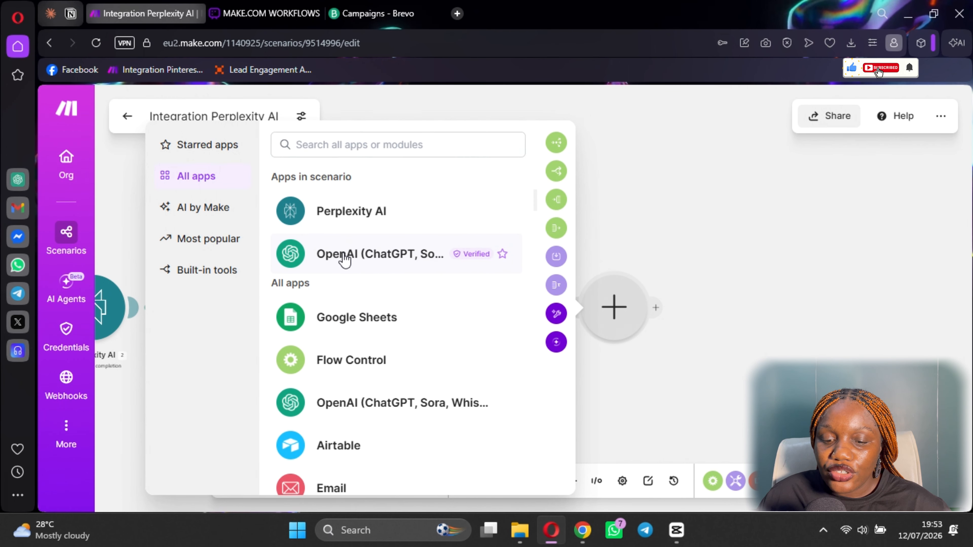
left_click(344, 259)
scroll(315, 325, "down", 3)
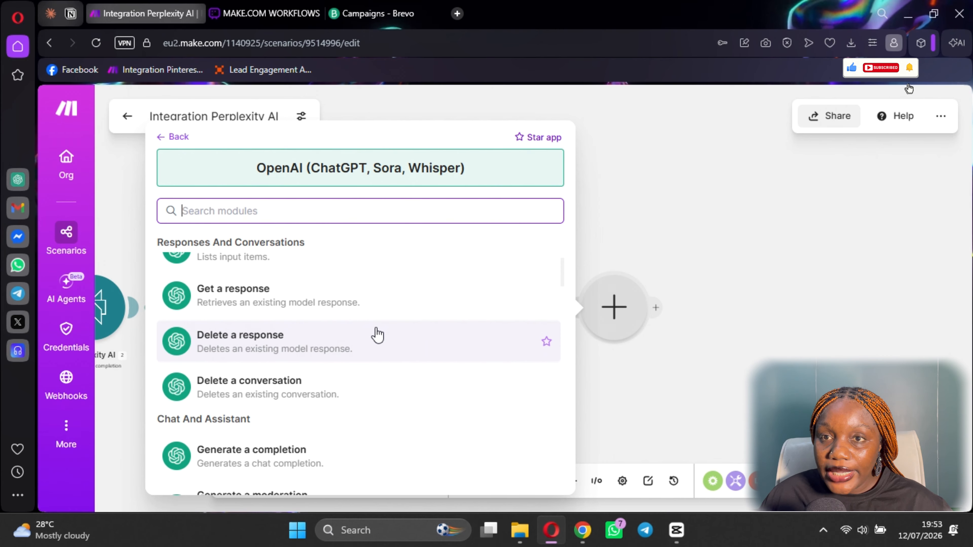
scroll(297, 398, "down", 5)
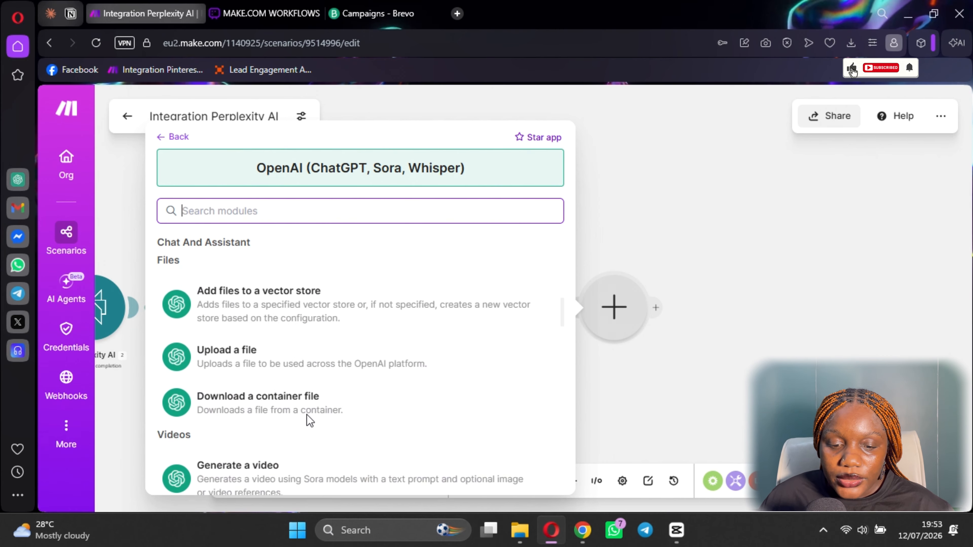
scroll(310, 383, "up", 8)
scroll(268, 345, "down", 1)
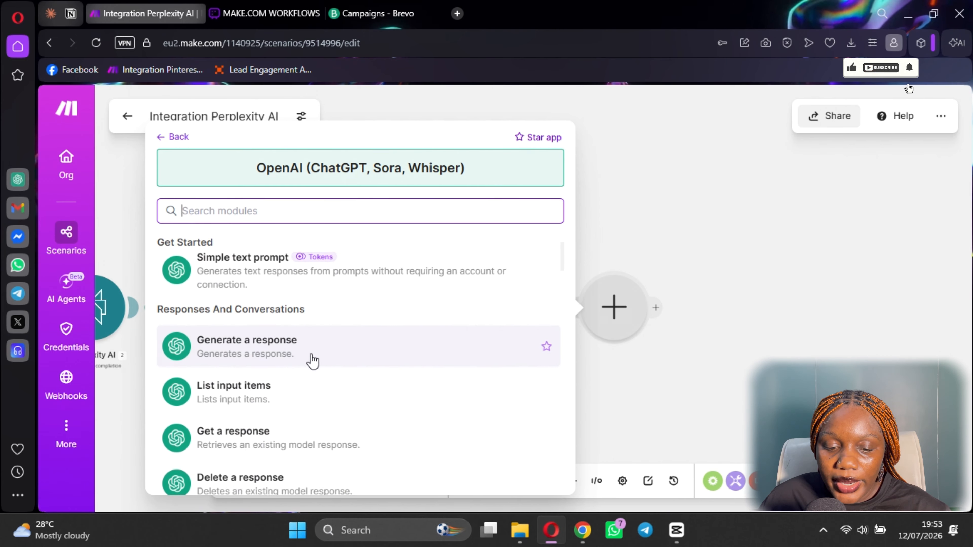
scroll(302, 379, "down", 5)
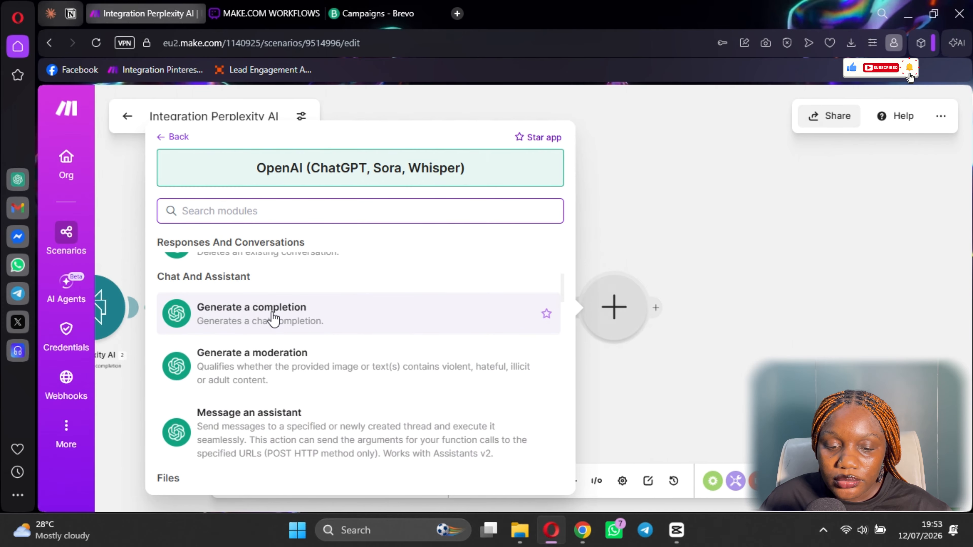
scroll(306, 383, "up", 4)
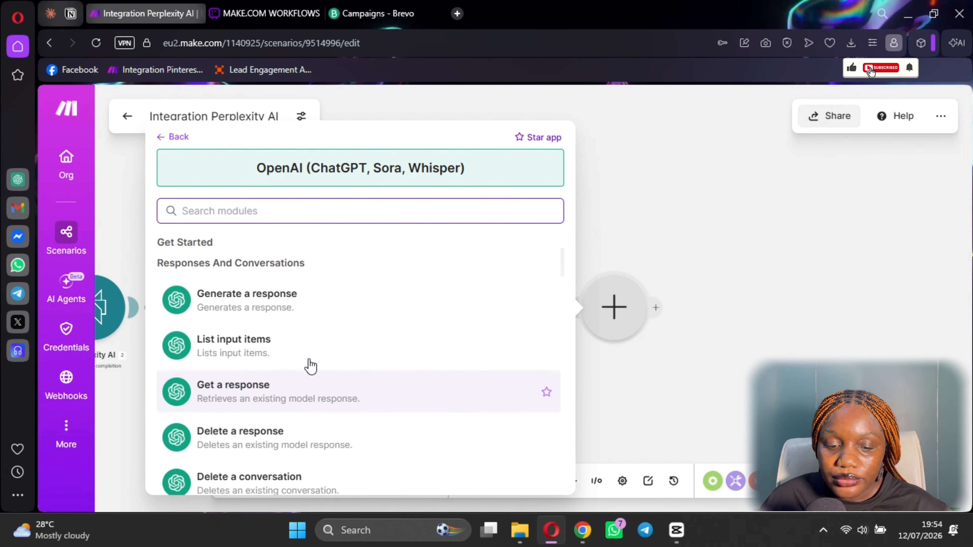
scroll(292, 360, "up", 1)
left_click(276, 355)
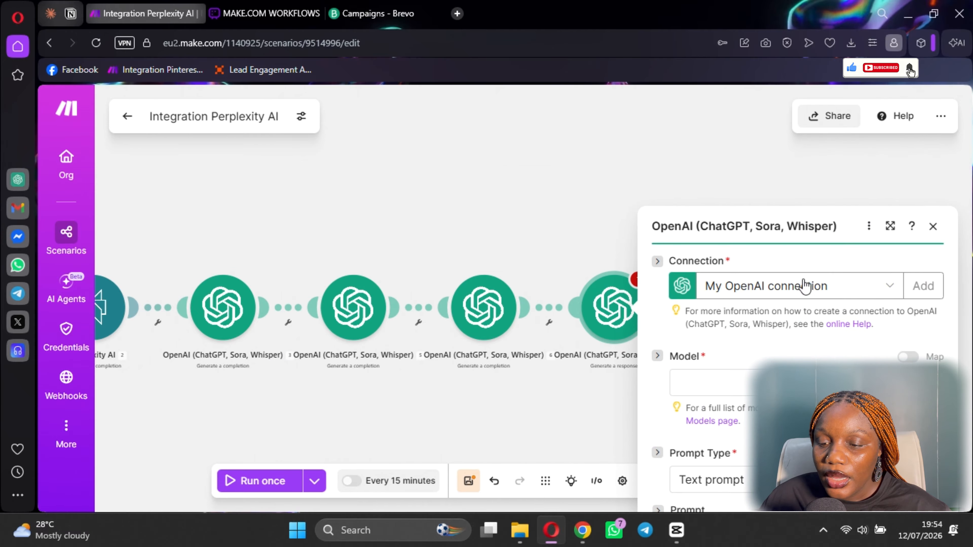
Step: Set the new OpenAI response module's model to o4-mini (system)
left_click(744, 276)
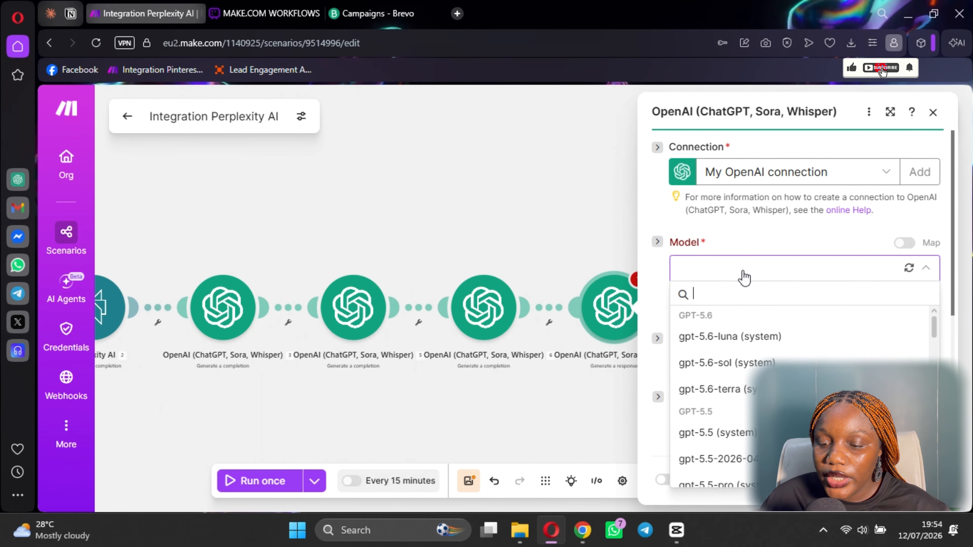
scroll(736, 398, "down", 10)
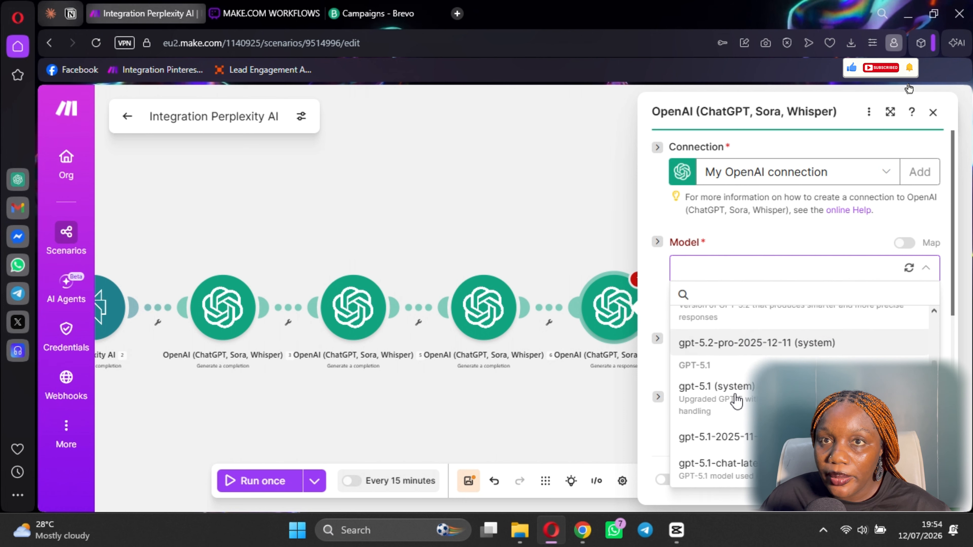
scroll(736, 401, "down", 10)
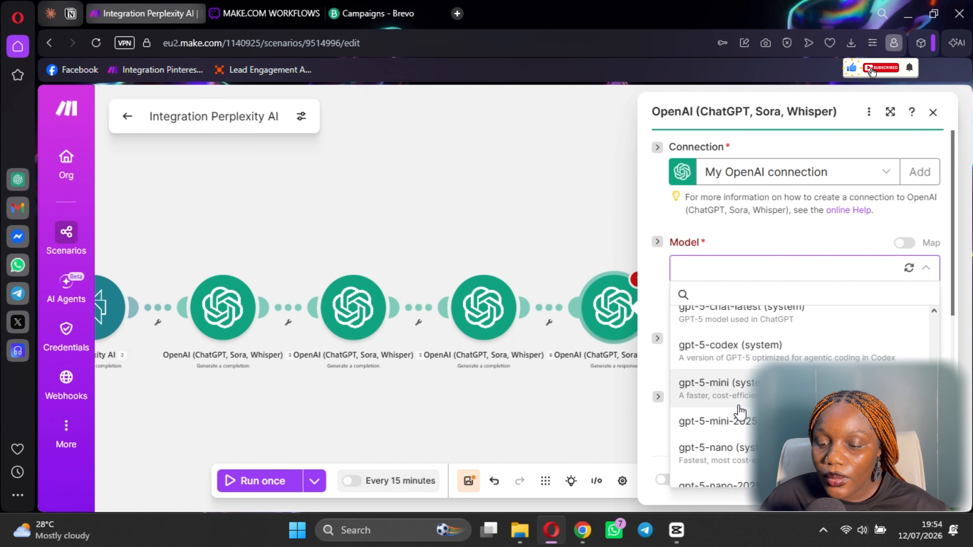
scroll(737, 406, "down", 6)
left_click(718, 394)
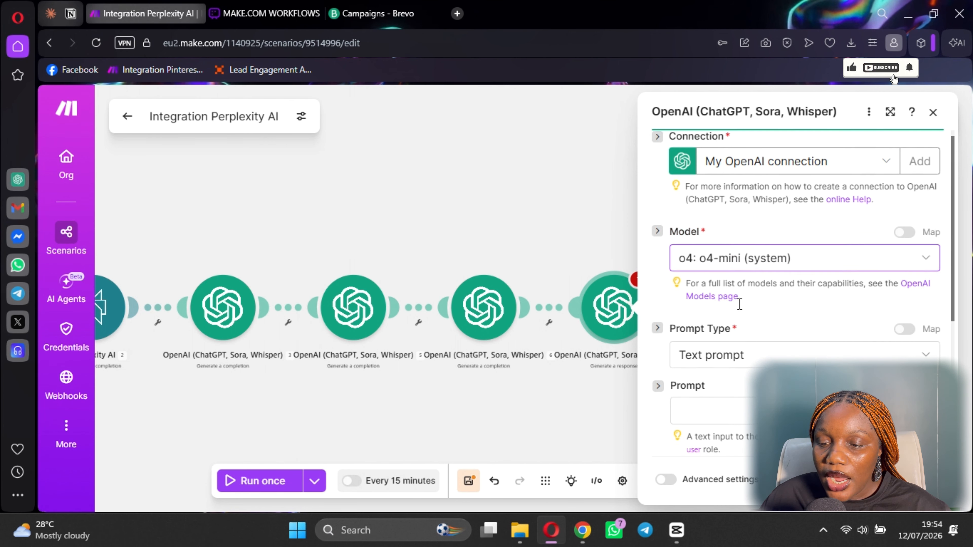
Step: Enter the prompt "I want to generate the perfect subject and title for my news letter", followed by blank lines, in the response module
scroll(739, 305, "down", 5)
left_click(707, 211)
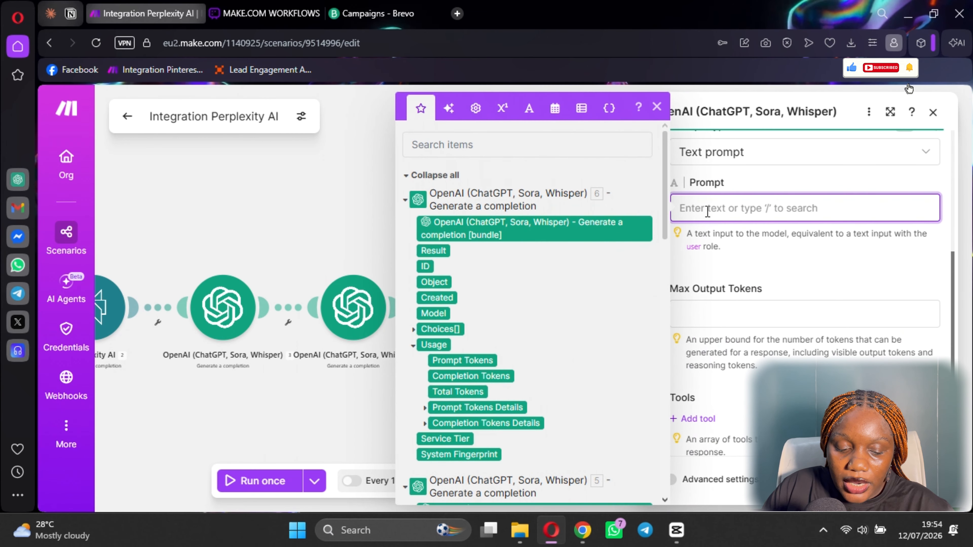
type("Iw")
key("BackSpace")
type("wa")
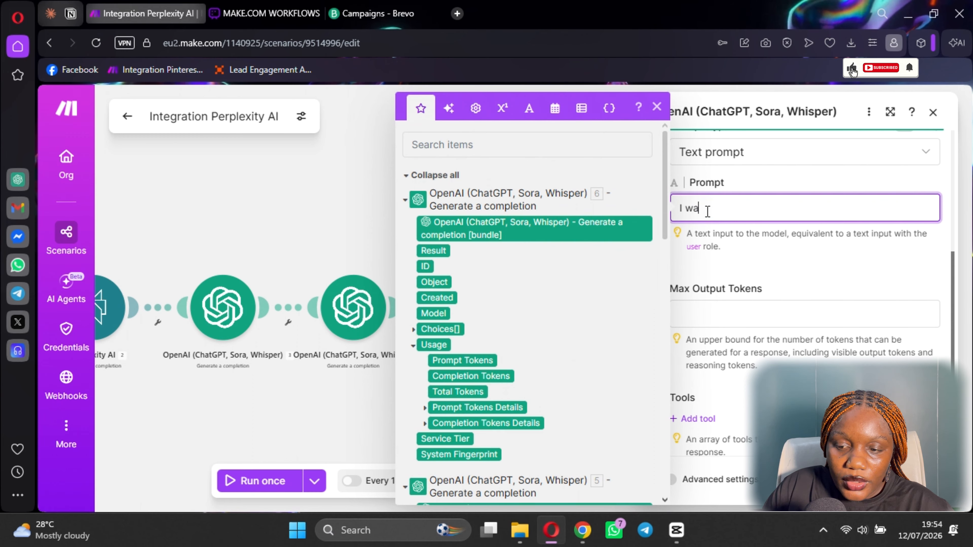
type("nt to")
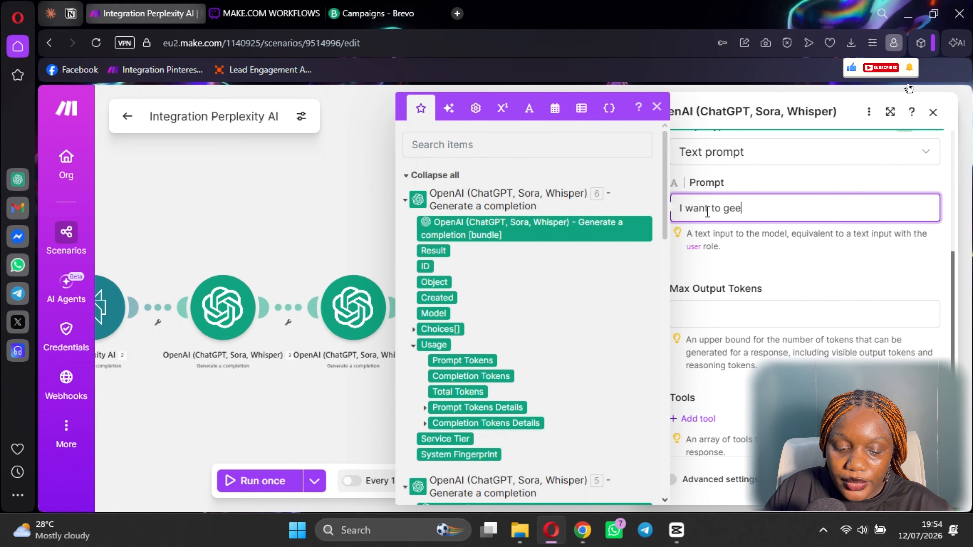
type(" gee")
key("BackSpace")
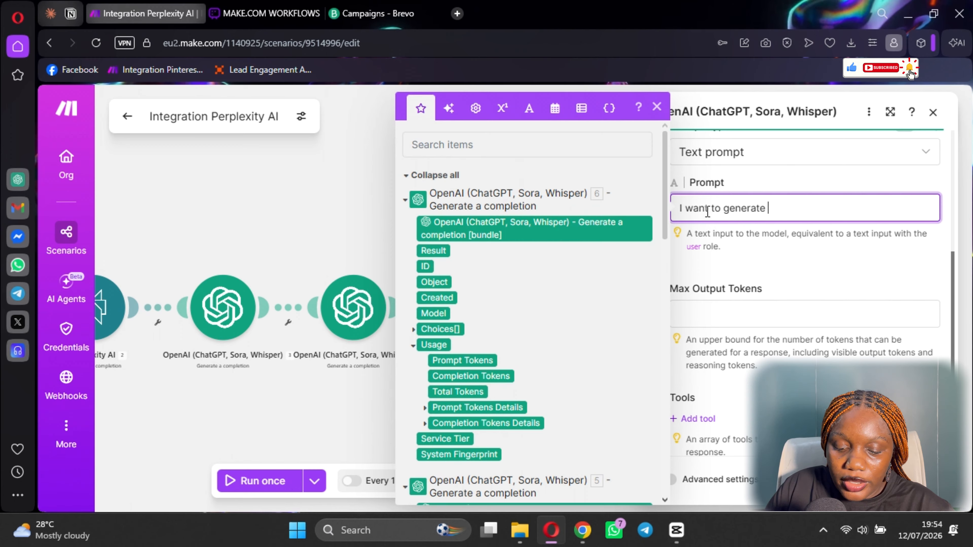
type("nerate the perf")
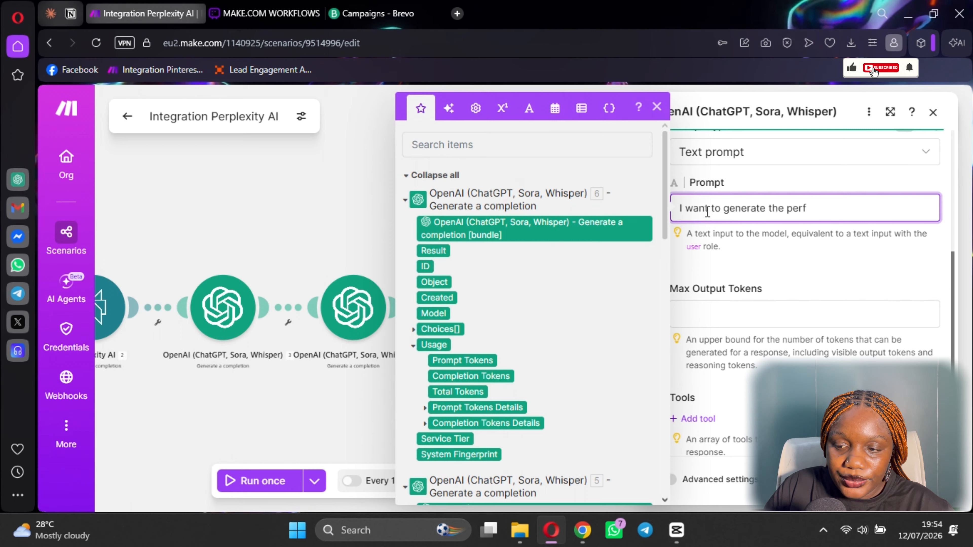
type("ect ")
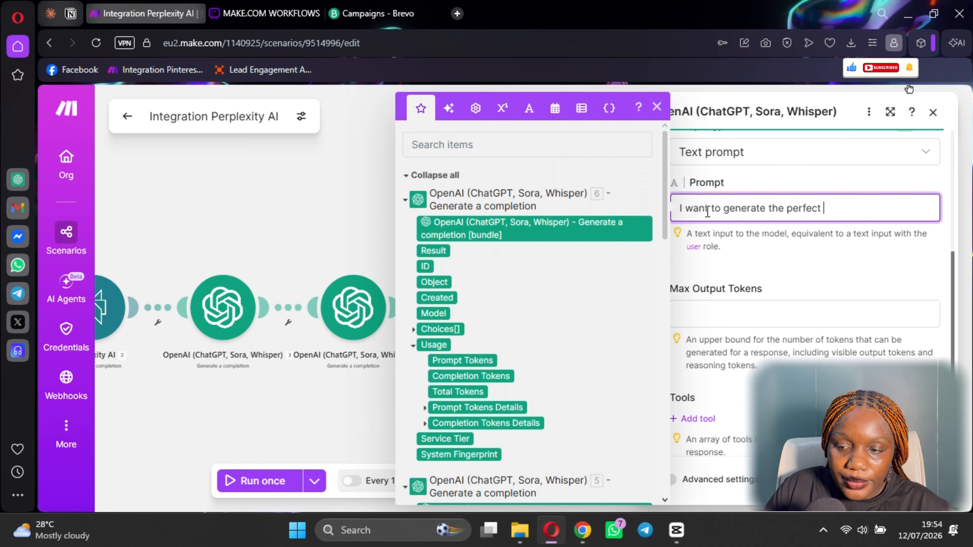
type("asubject and ")
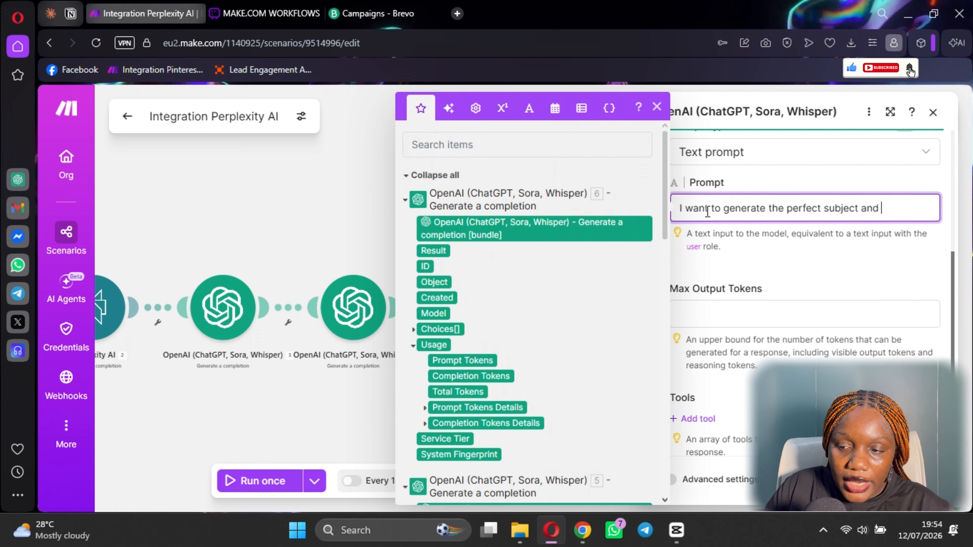
type("title for ")
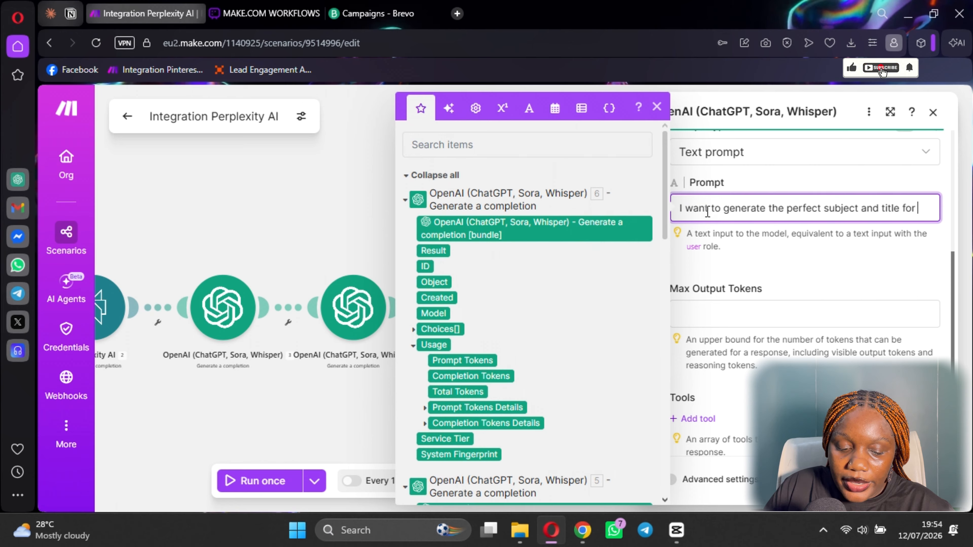
type("my news le")
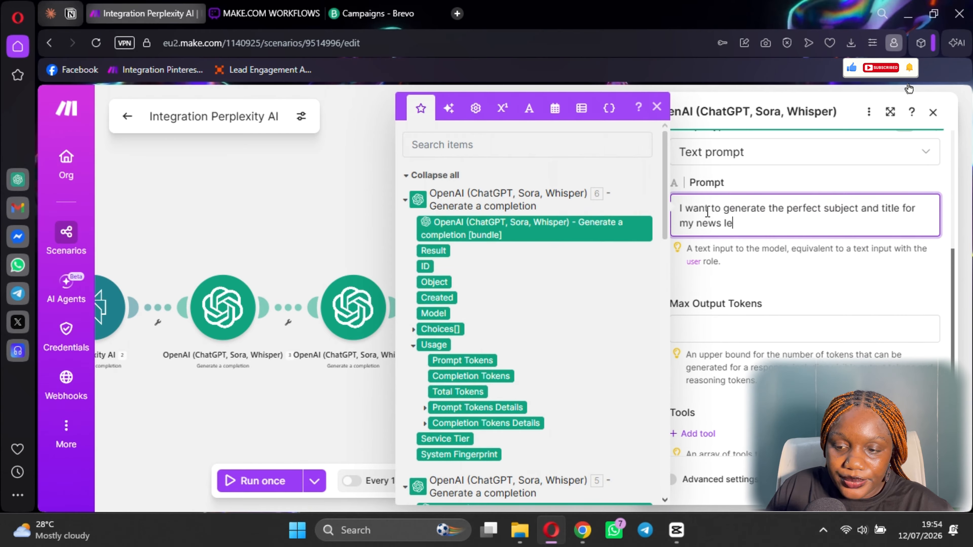
type("tter")
key("Return")
key("Return")
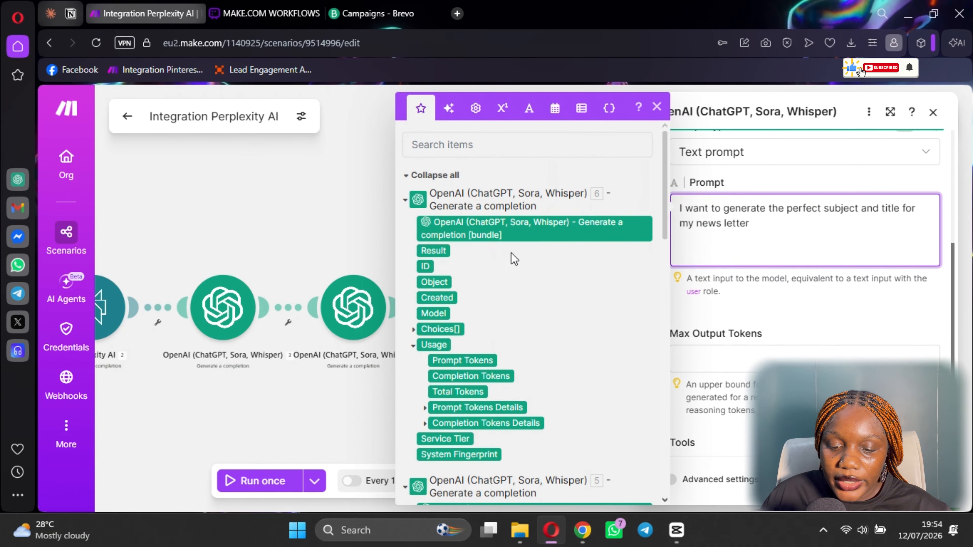
scroll(437, 270, "down", 6)
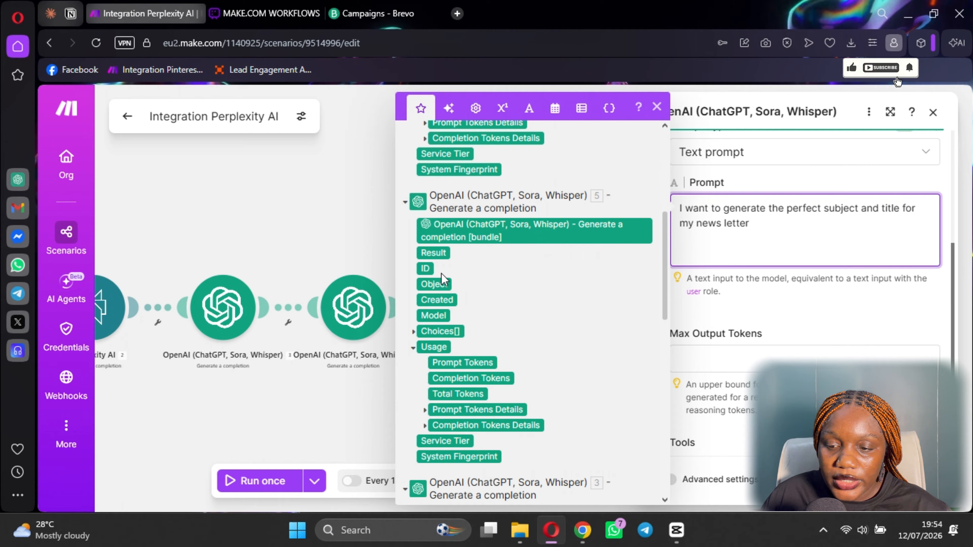
Step: Insert the Result of OpenAI module 5 below the prompt's opening sentence and label it "News letter:"
left_click(433, 252)
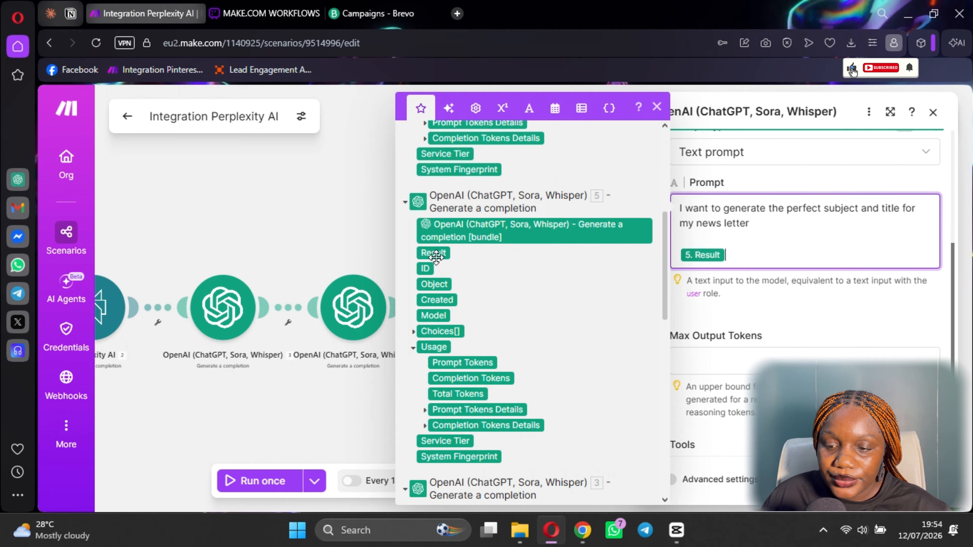
left_click(681, 253)
type("News le")
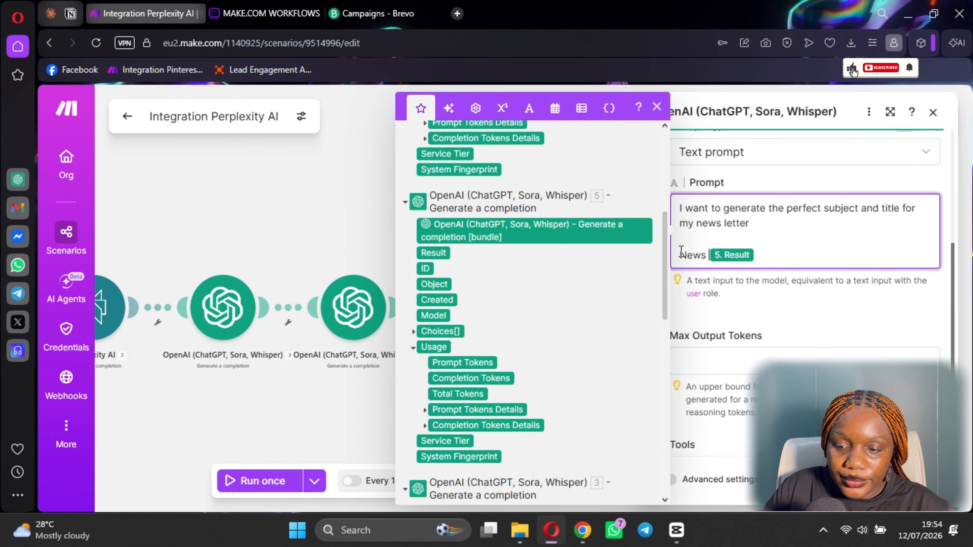
type("tter")
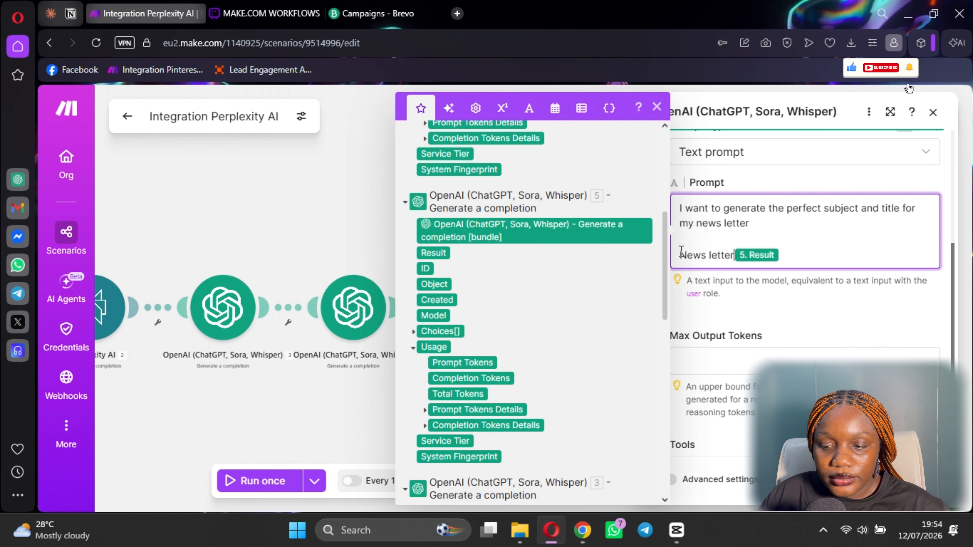
type(":")
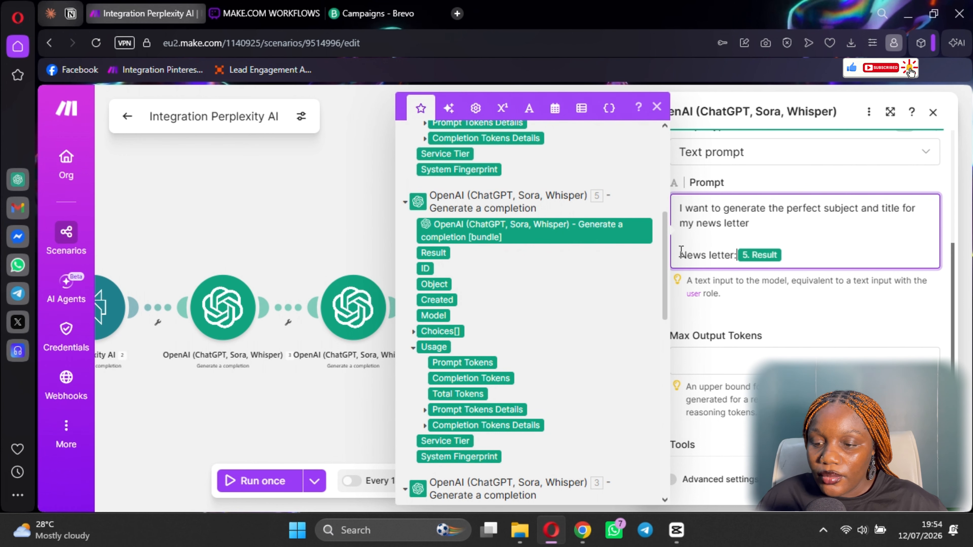
Step: Add the instruction "Return output as a valid json only." on a new paragraph below the news letter line of the prompt
key("Return")
key("Return")
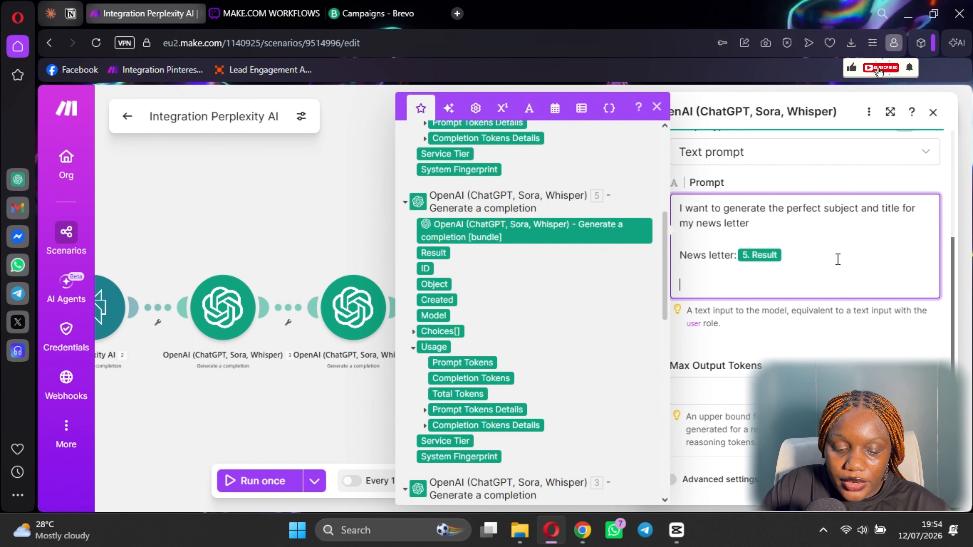
type("Return ")
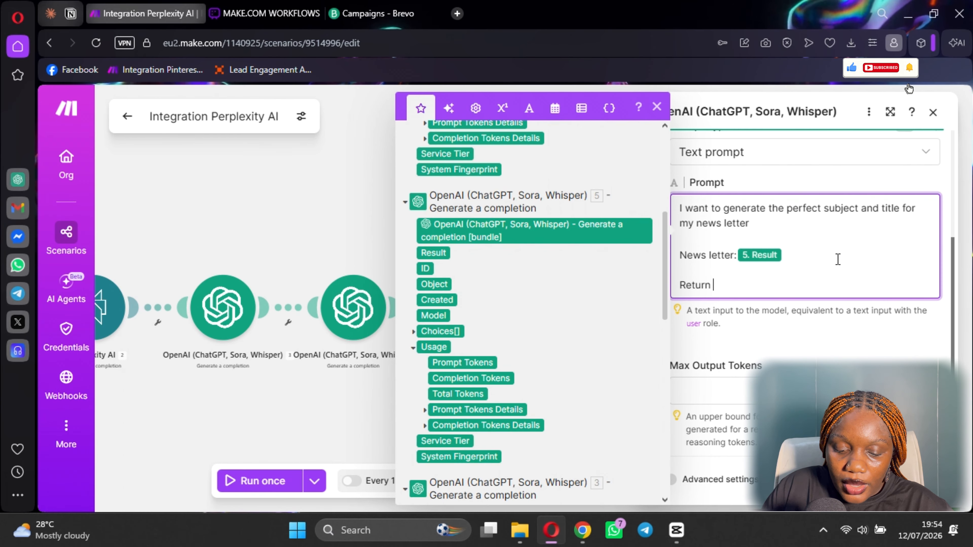
type("ou")
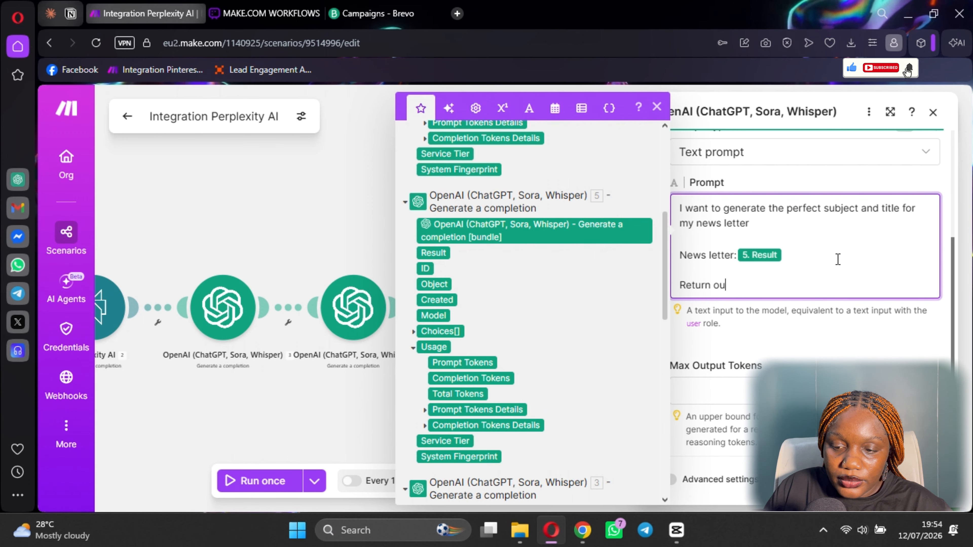
type("rtu")
type(" as")
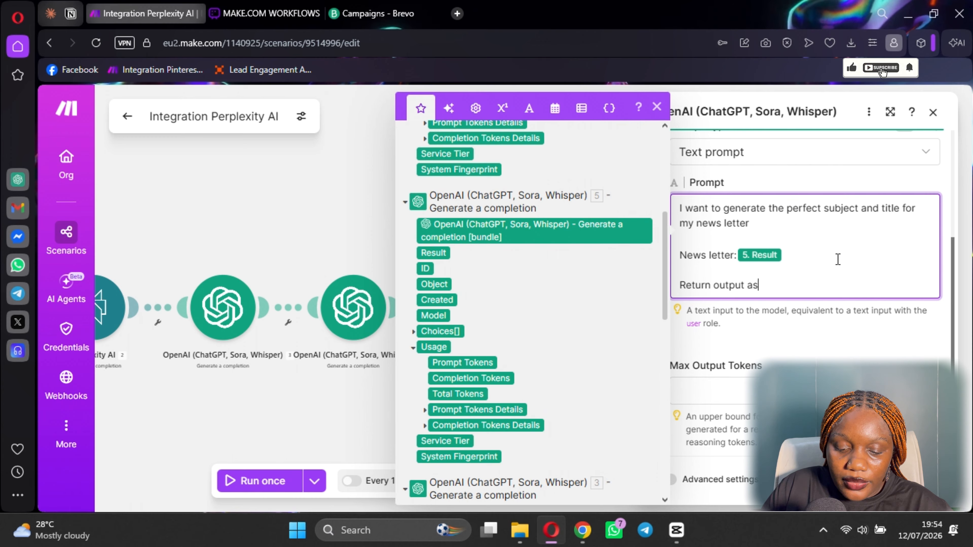
type(" a va")
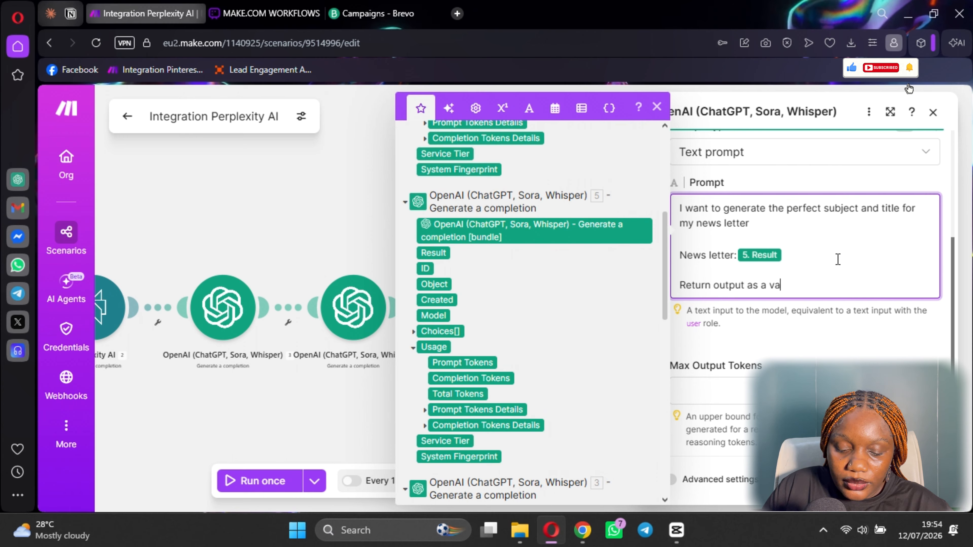
type("lid json.")
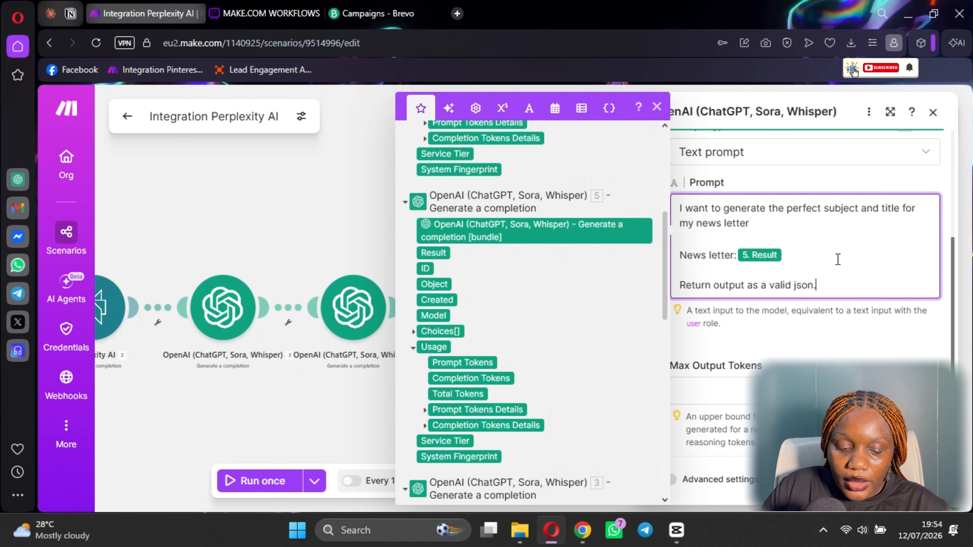
type(" Reyti")
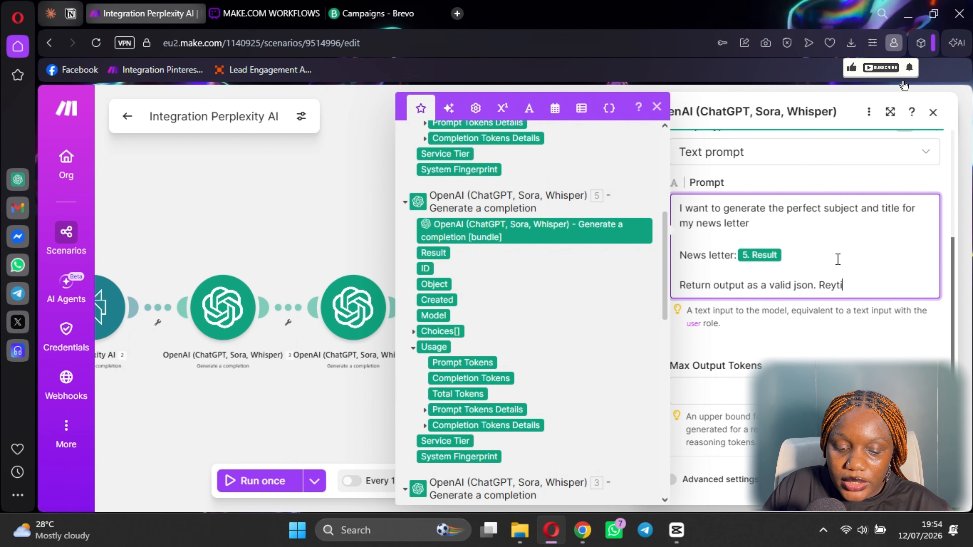
key("BackSpace")
key("BackSpace")
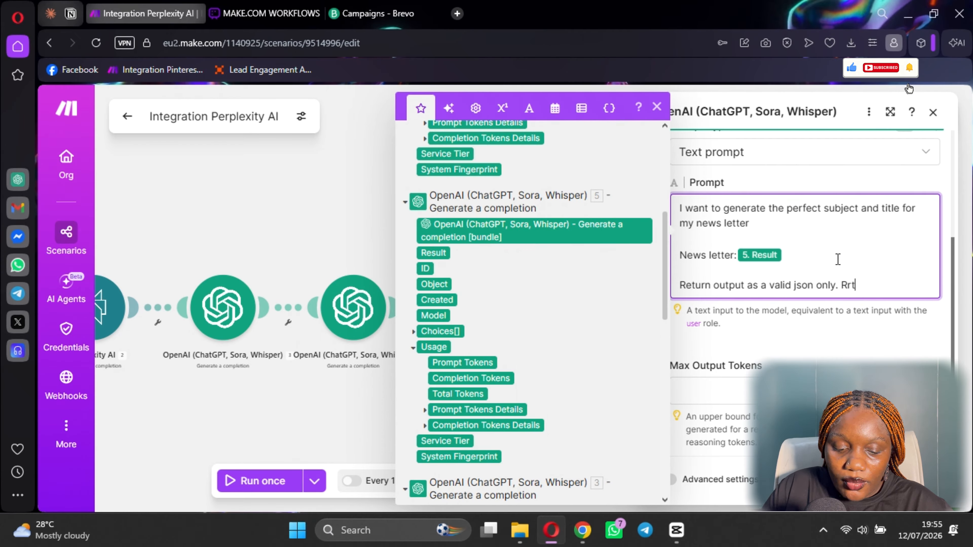
Step: Continue the prompt's output instruction with "Return only the Json no markdowns, no((, no words."
key("BackSpace")
key("BackSpace")
type("eturn on")
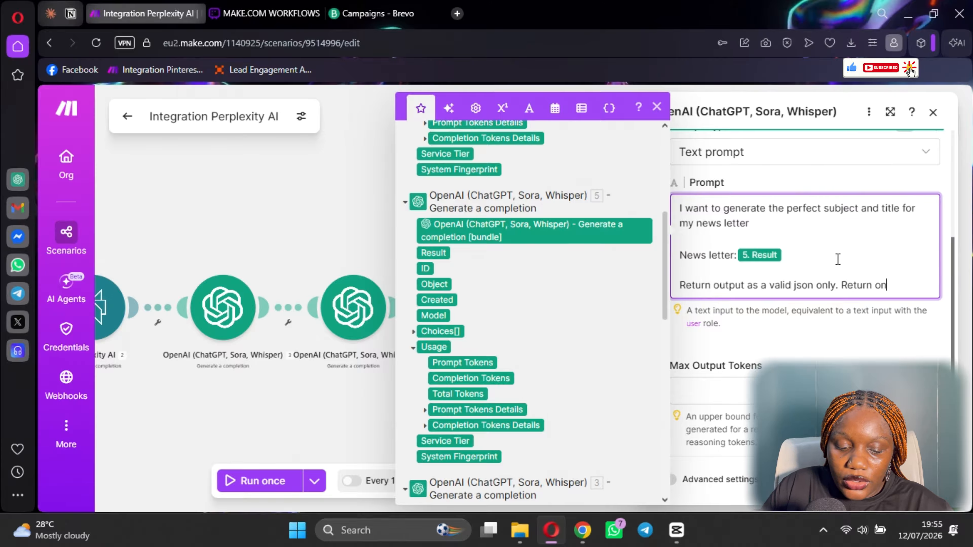
type("ly the Js")
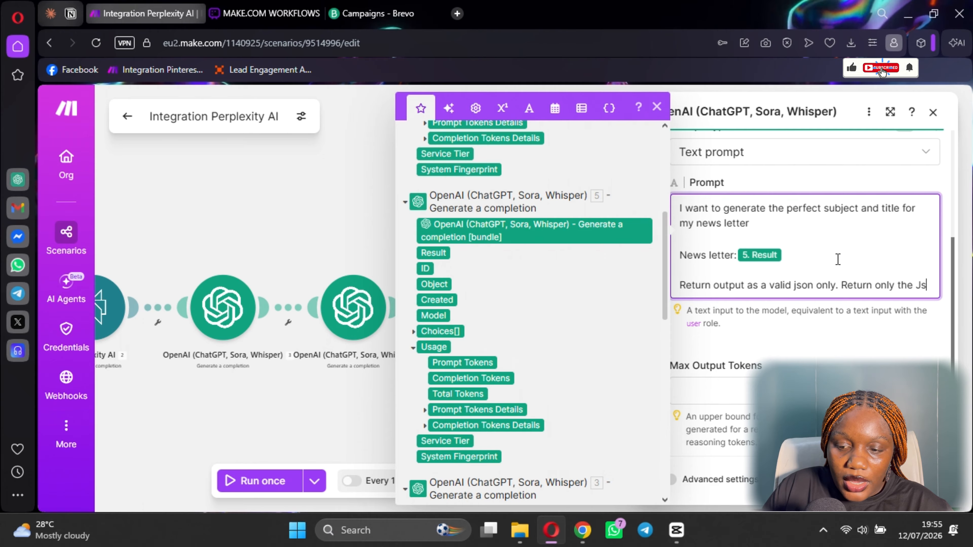
type("on ")
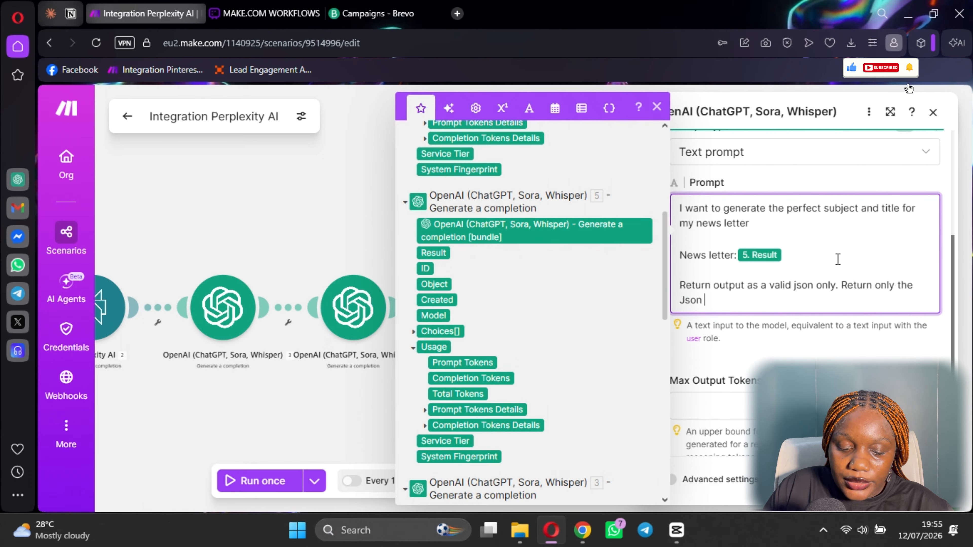
type("and ma")
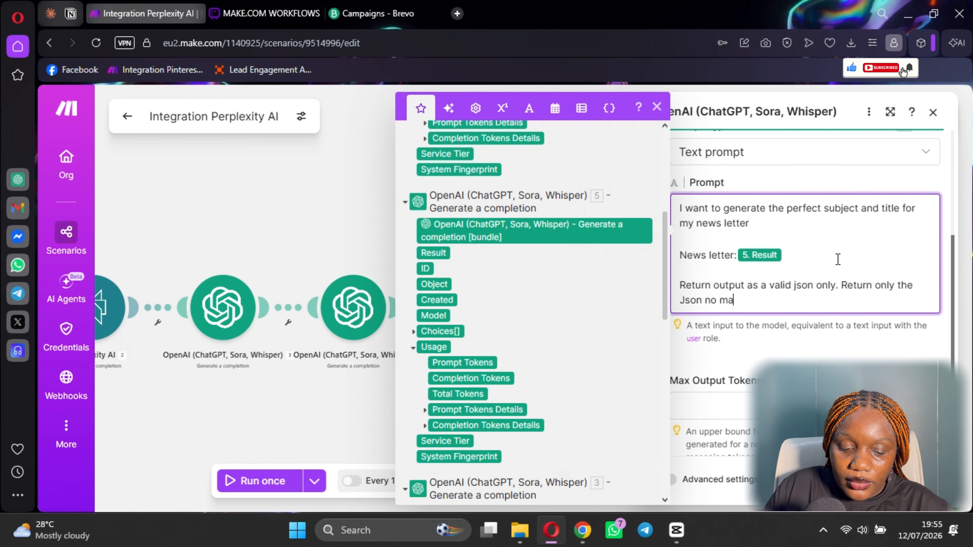
type("rkdowns")
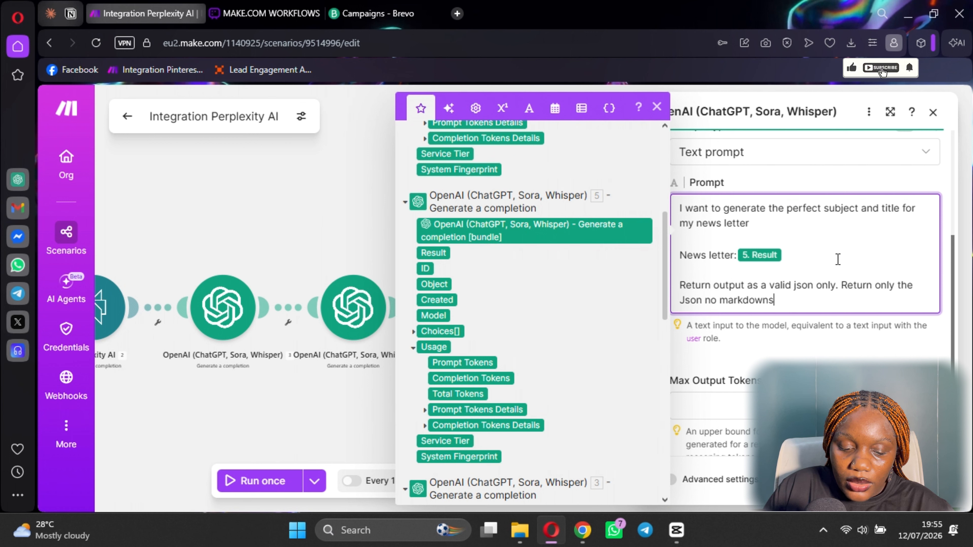
type(", no99")
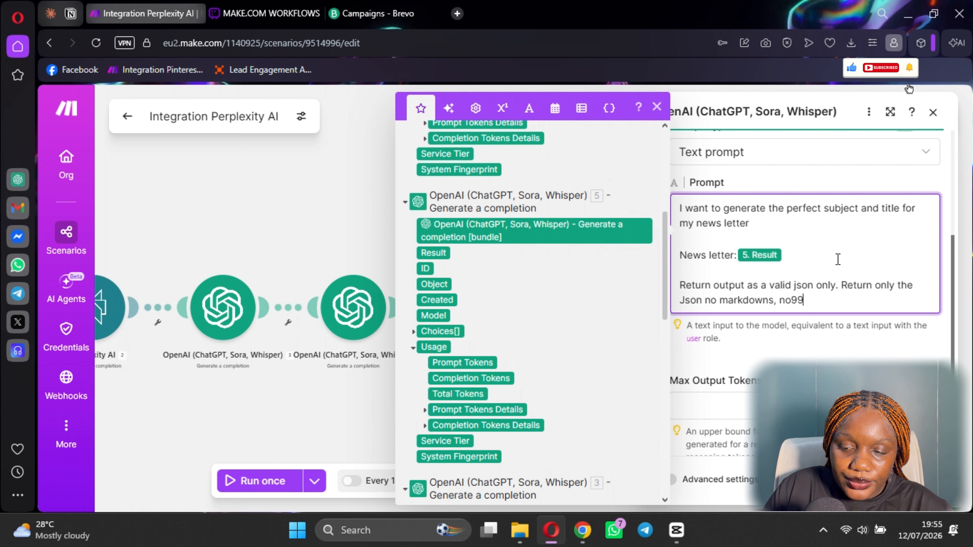
key("BackSpace")
key("BackSpace")
type("((, a")
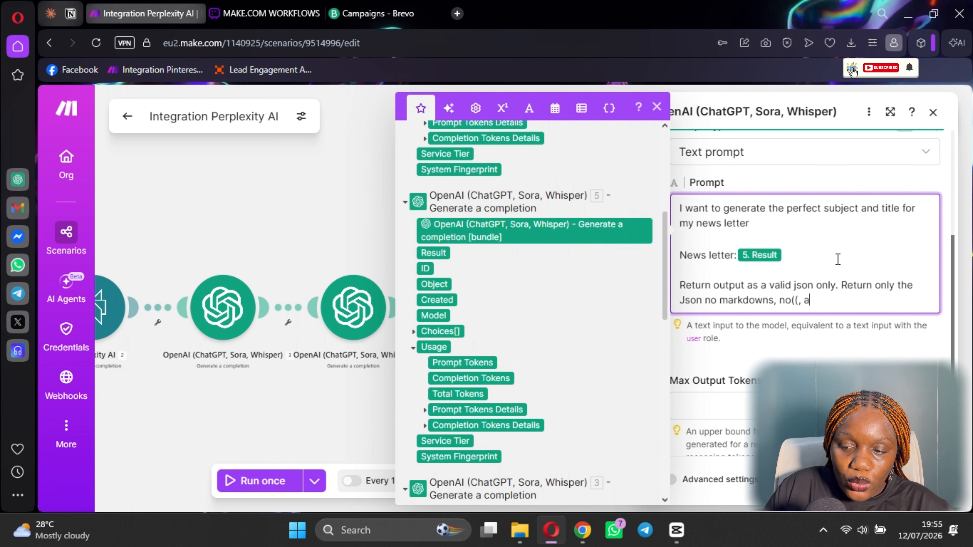
key("BackSpace")
type("no wor")
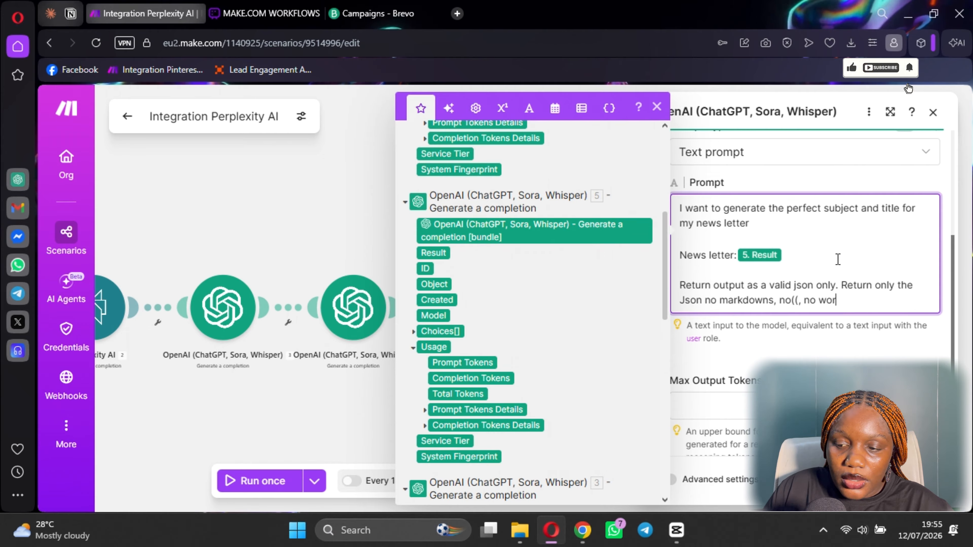
type("ds.")
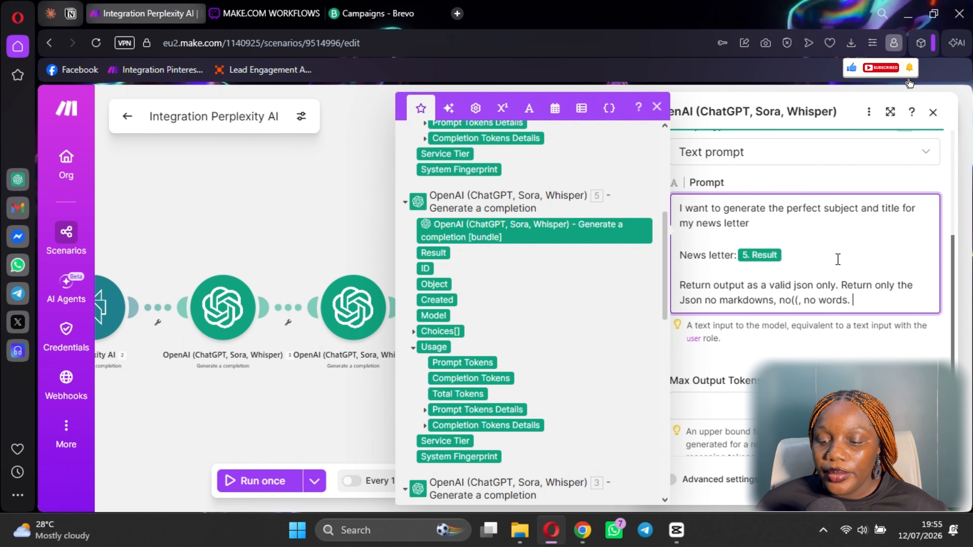
Step: Save the OpenAI response module's settings and save the scenario anyway
scroll(837, 259, "down", 3)
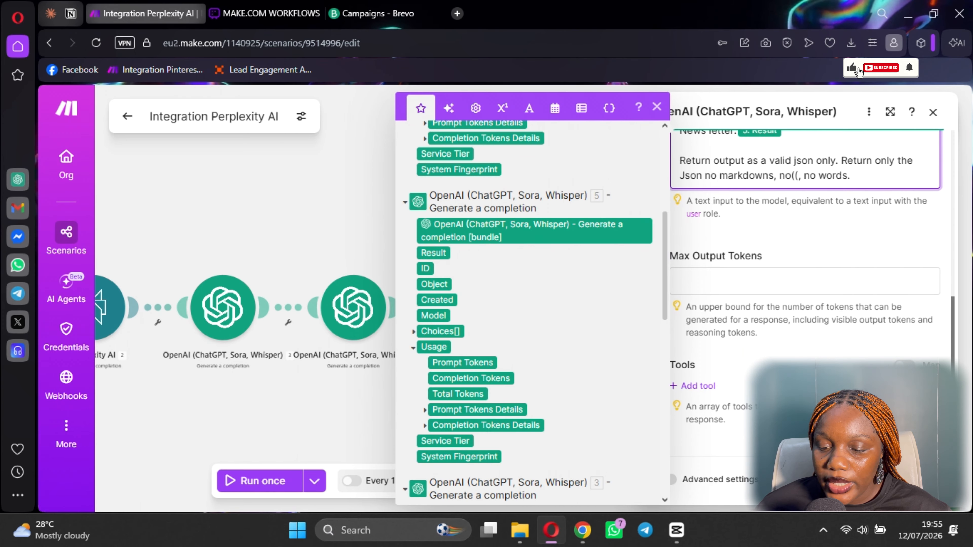
left_click(921, 480)
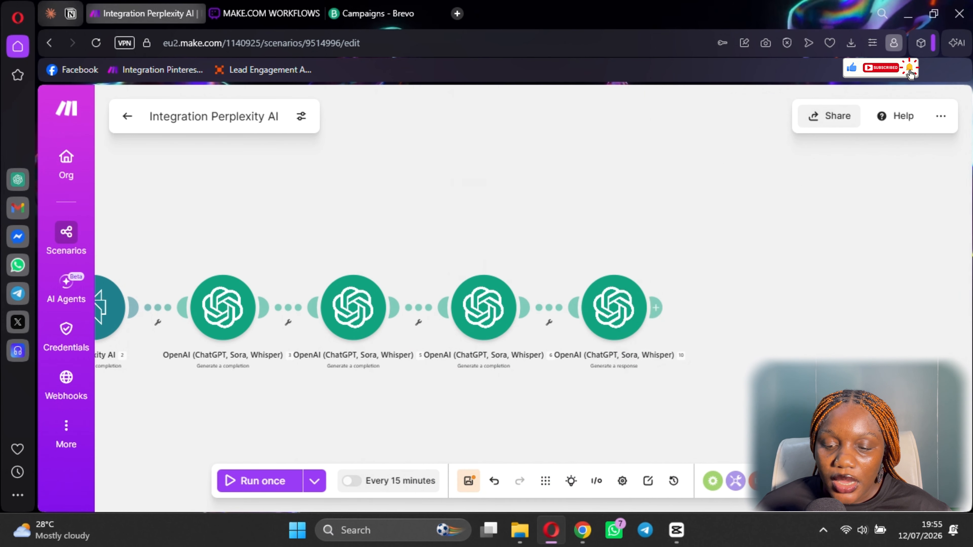
left_click(468, 482)
left_click(592, 368)
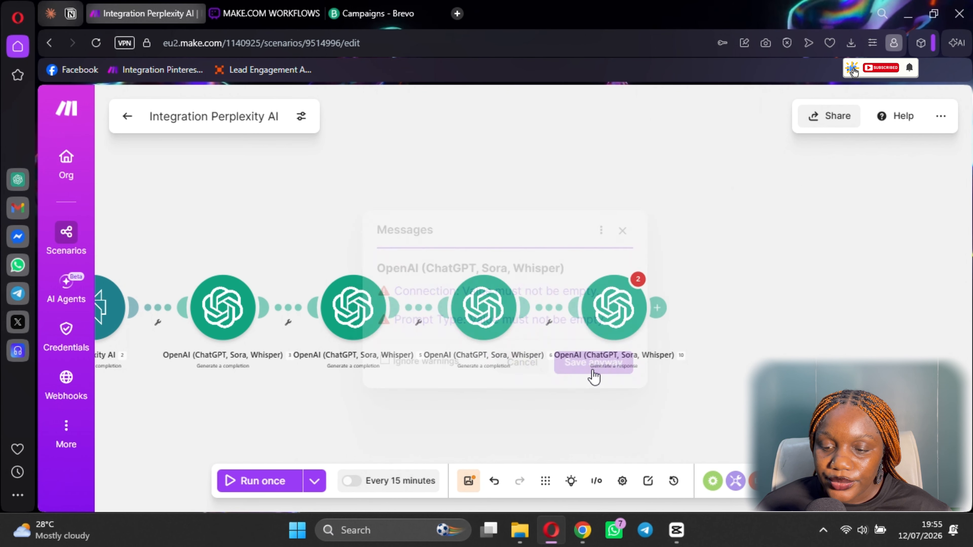
Step: Reopen the last OpenAI module to review its connection and prompt, confirm its settings, and save the scenario again
left_click(608, 309)
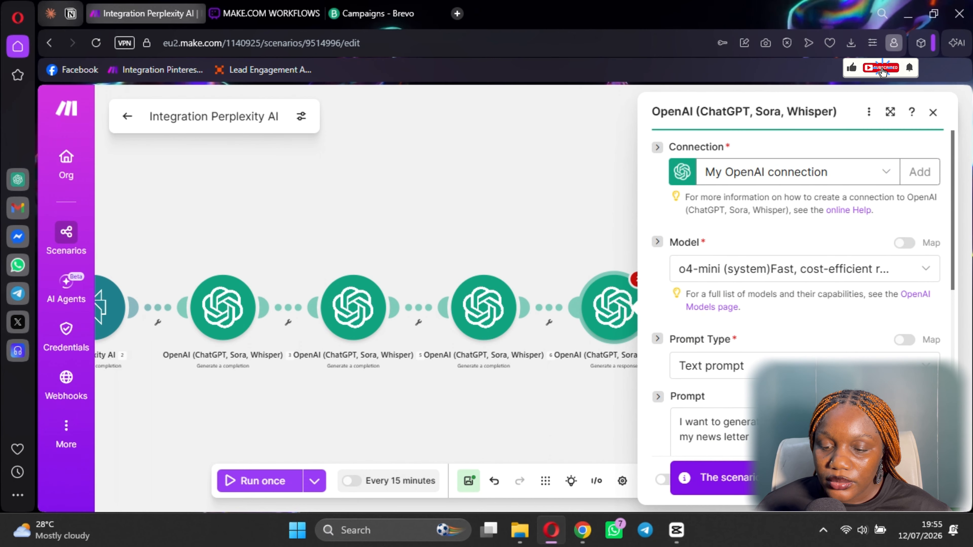
scroll(796, 291, "down", 10)
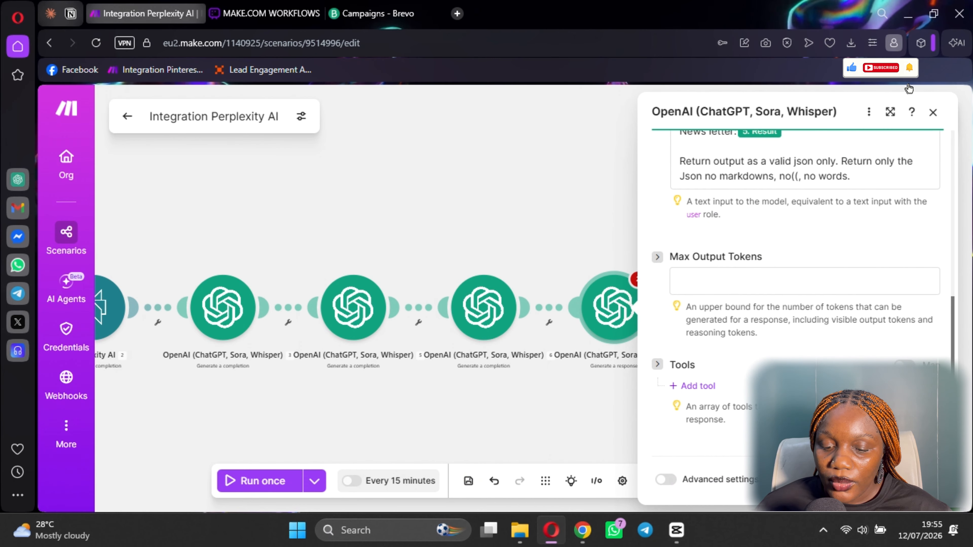
left_click(909, 88)
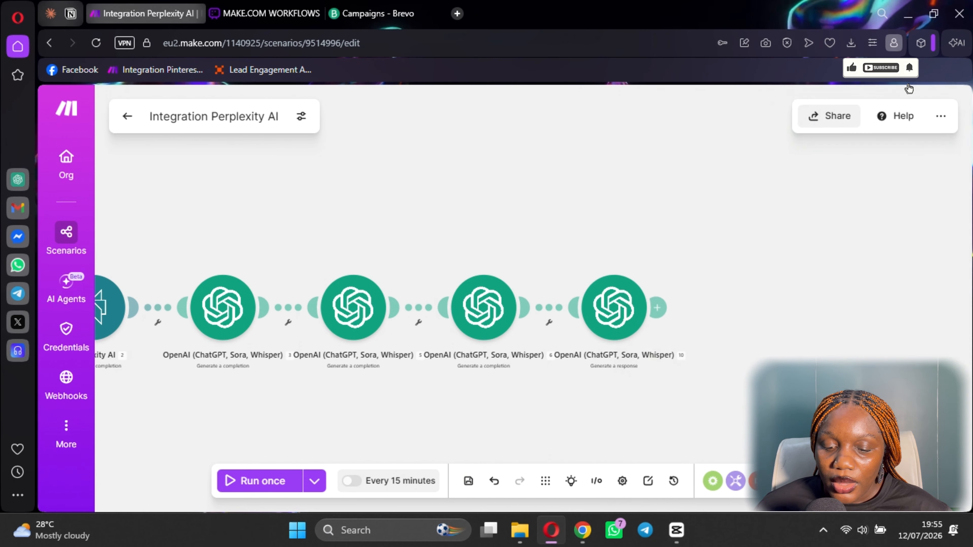
left_click(459, 483)
Step: Add a JSON "Parse JSON" module after the last OpenAI module in the scenario
scroll(371, 420, "down", 5)
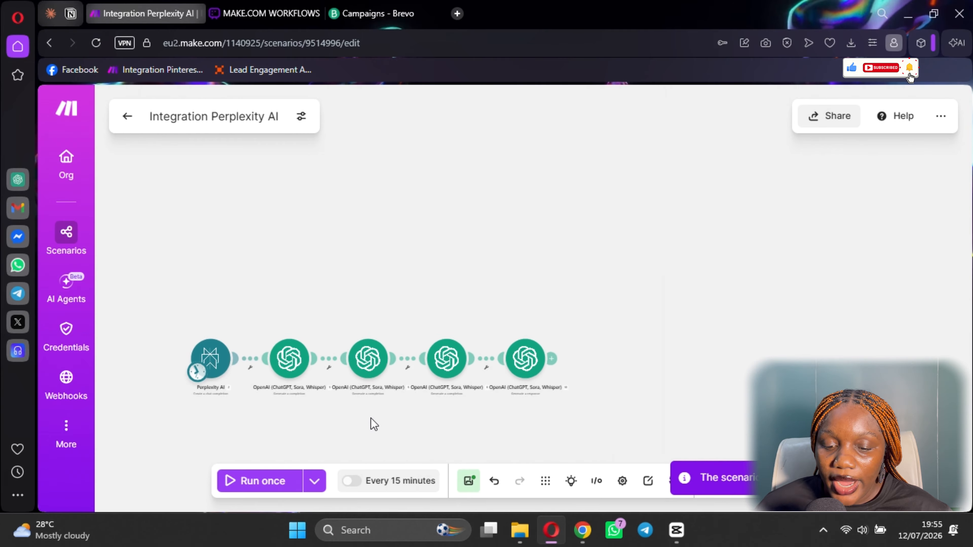
scroll(466, 430, "up", 5)
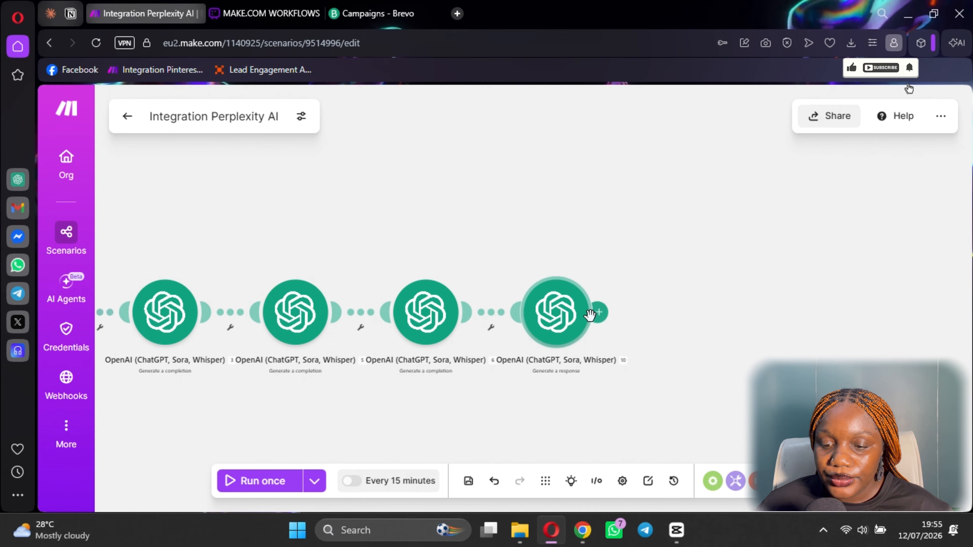
left_click(601, 313)
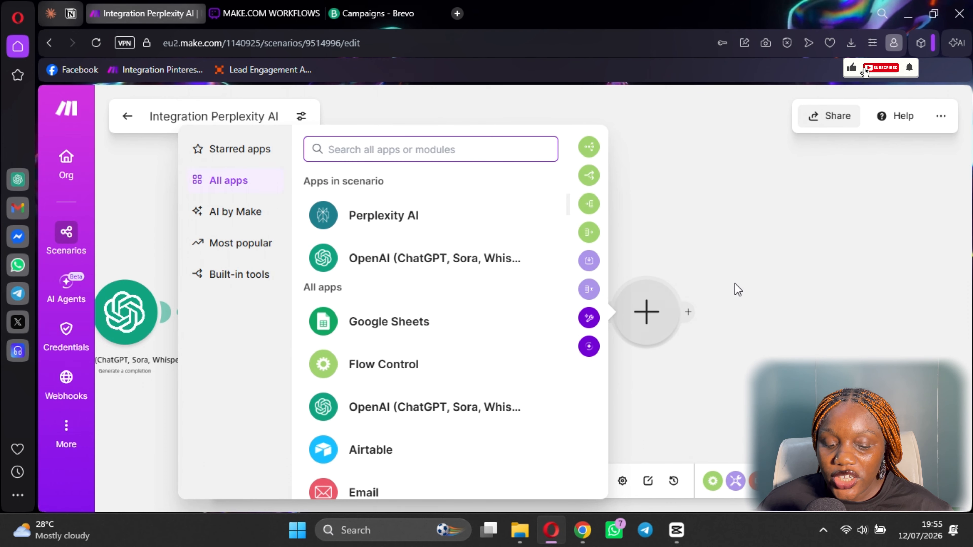
type("json")
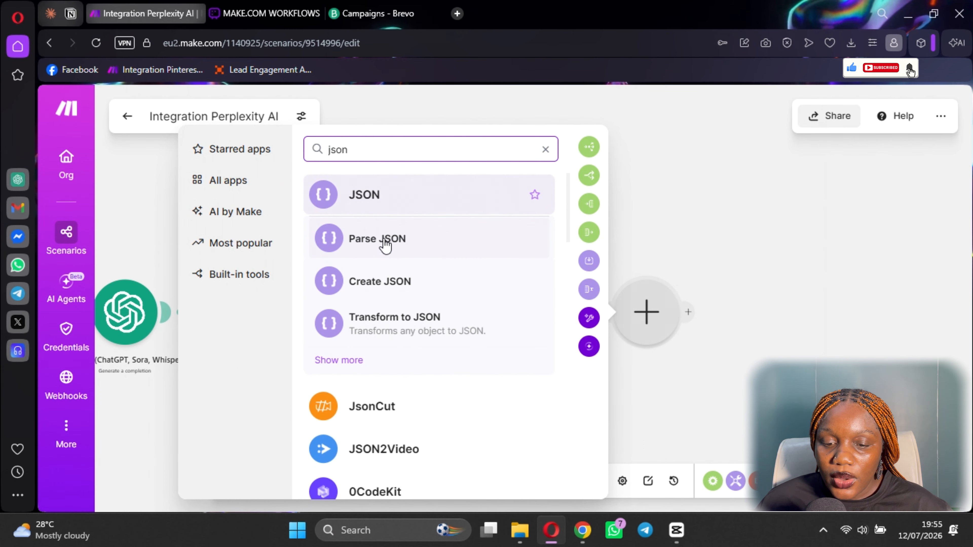
left_click(387, 240)
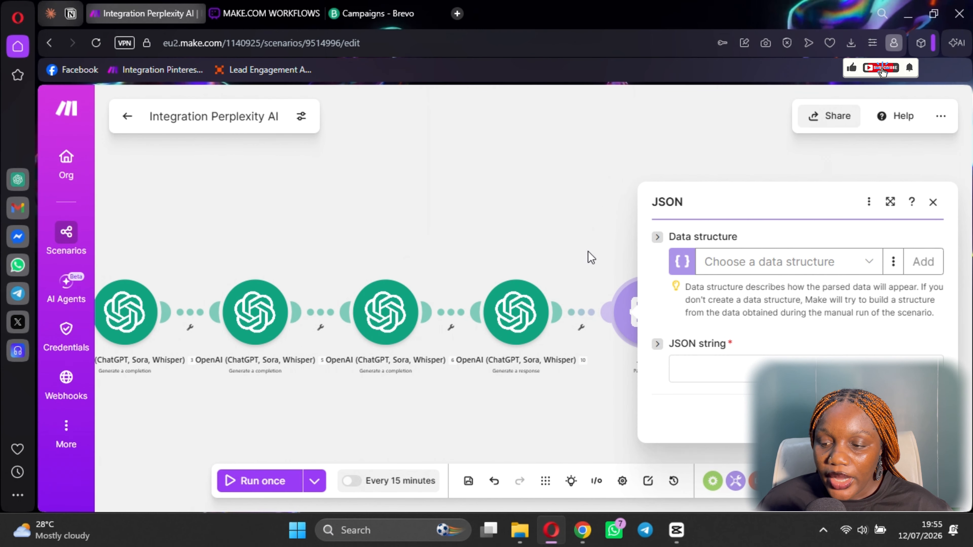
left_click(925, 262)
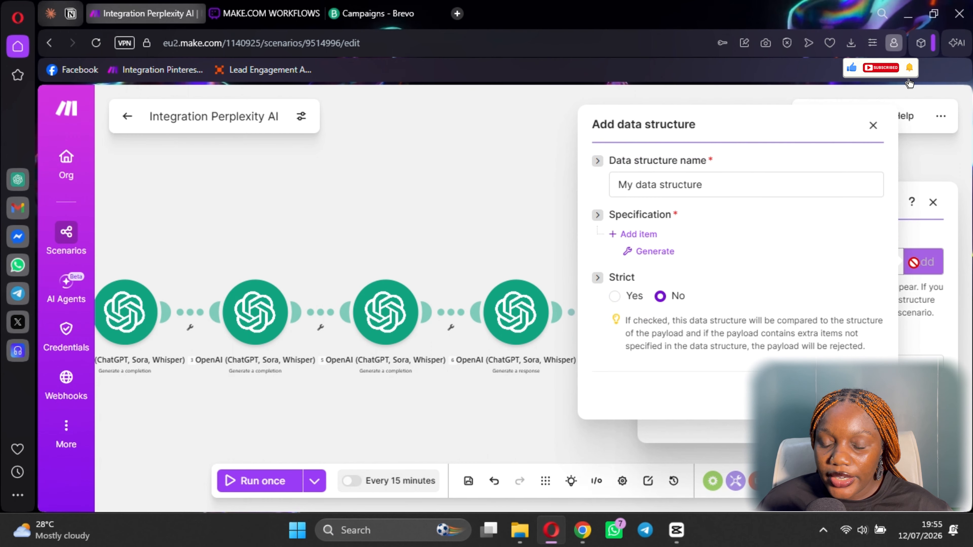
triple_click(668, 184)
type("New")
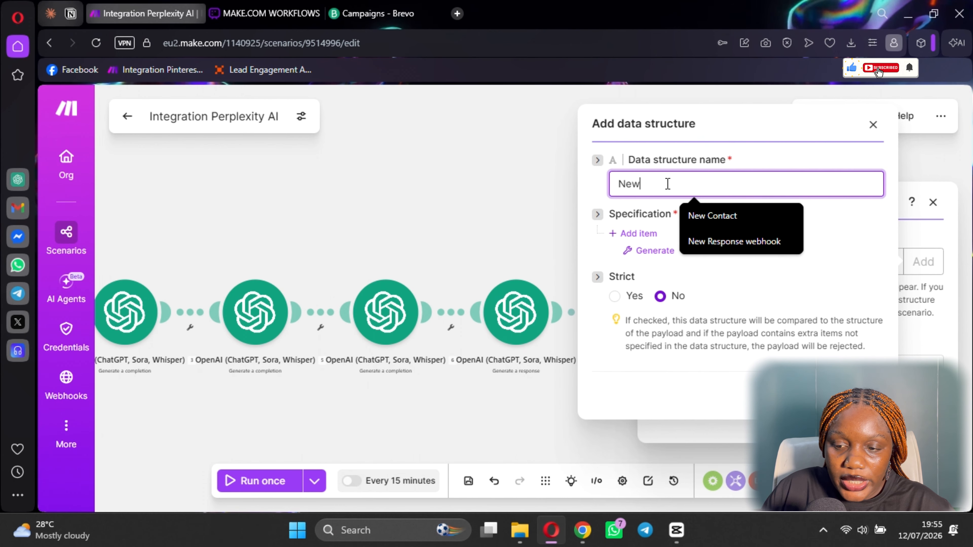
key("BackSpace")
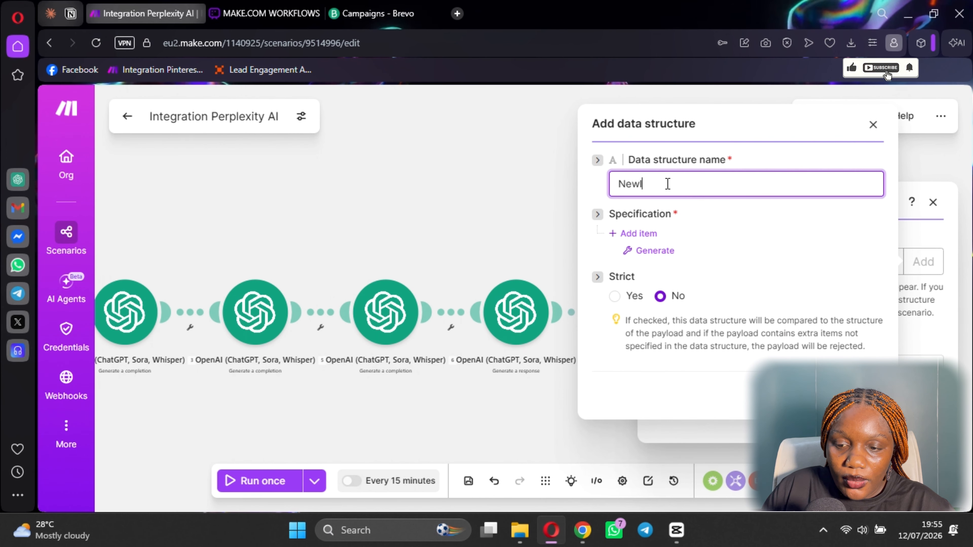
type("leeter")
key("BackSpace")
key("BackSpace")
key("BackSpace")
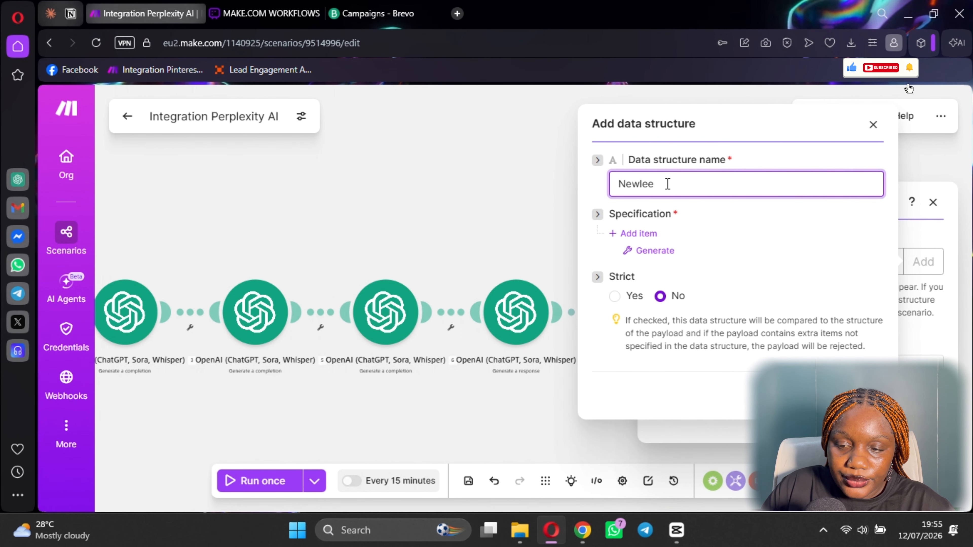
type("tter Item")
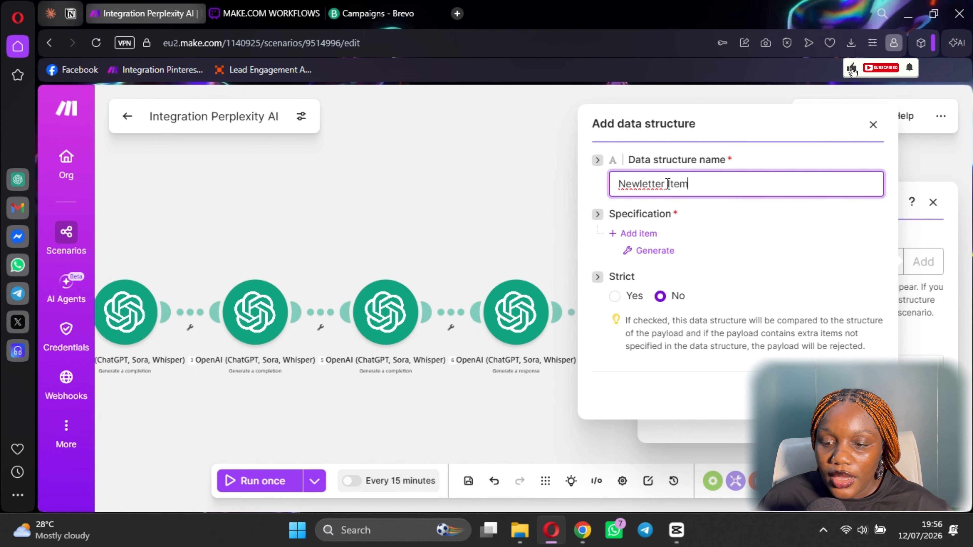
left_click(723, 212)
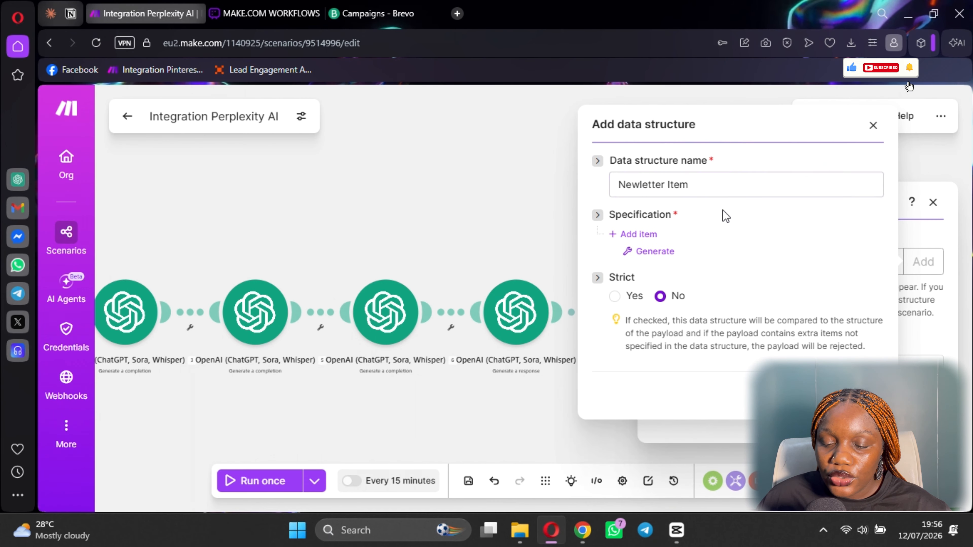
left_click(628, 234)
scroll(669, 278, "down", 2)
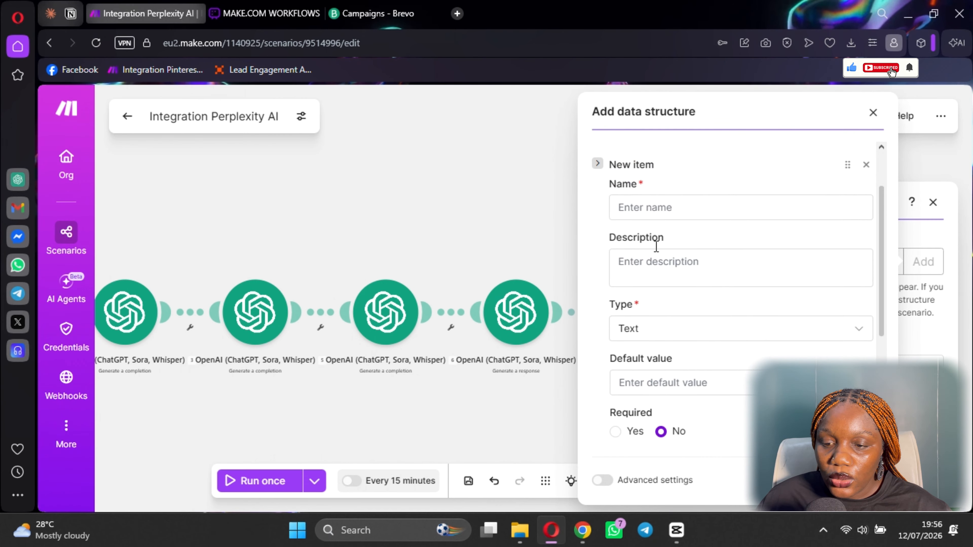
left_click(660, 208)
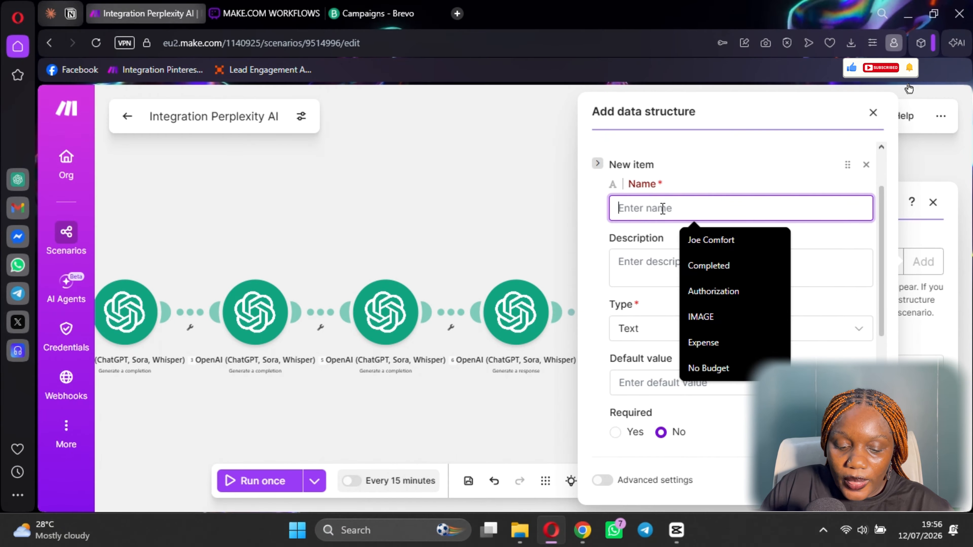
type("T")
key("BackSpace")
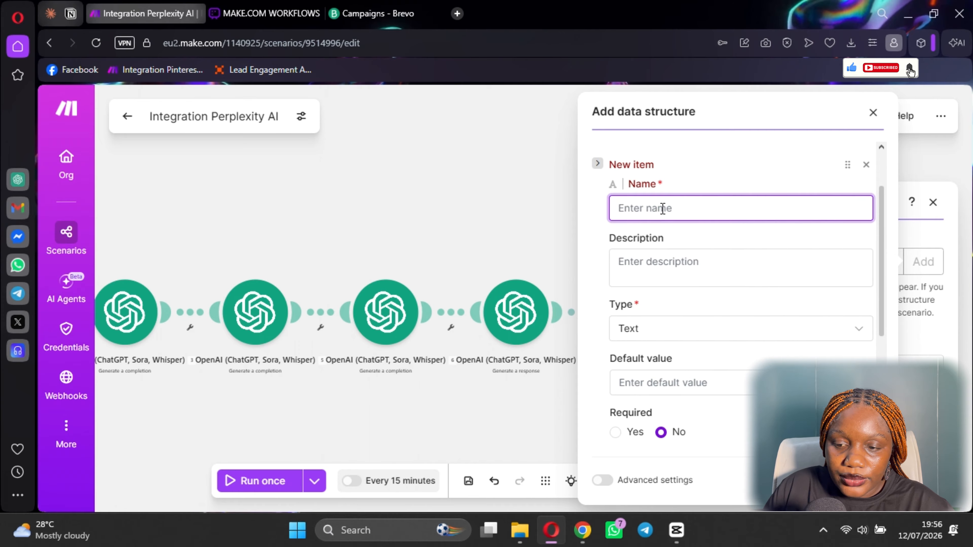
type("N")
key("BackSpace")
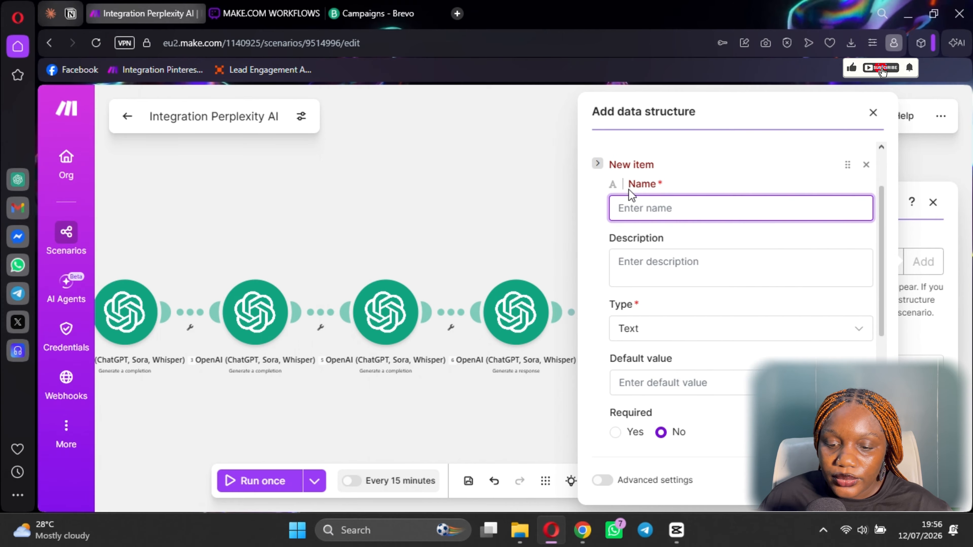
Step: Check the last OpenAI module's prompt for the field names, and start a data structure for the JSON module with an item named "Subject"
left_click(525, 323)
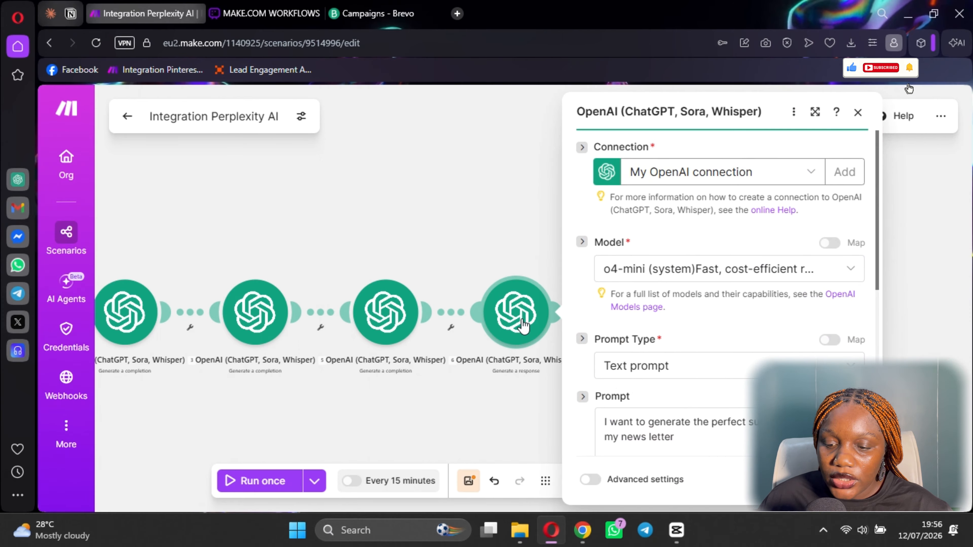
scroll(651, 326, "down", 3)
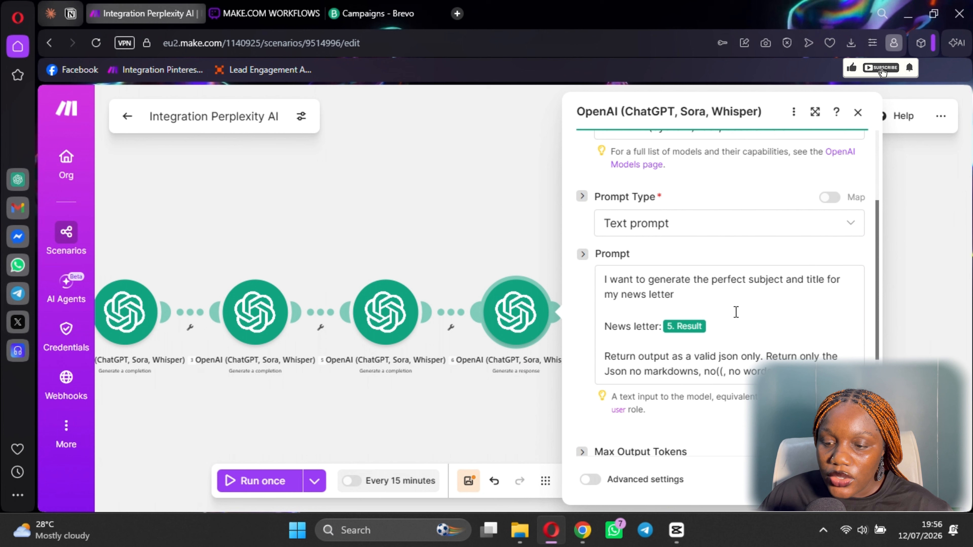
double_click(764, 279)
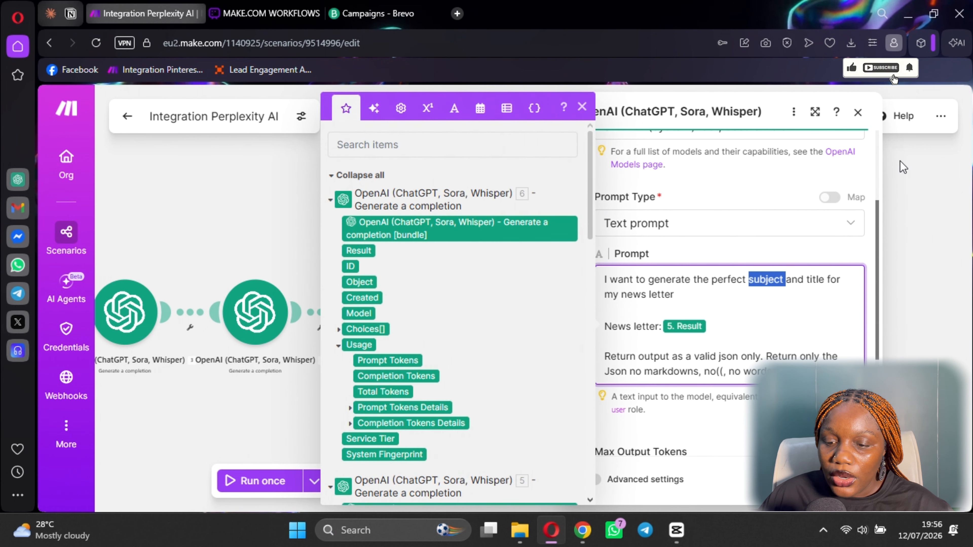
left_click(903, 168)
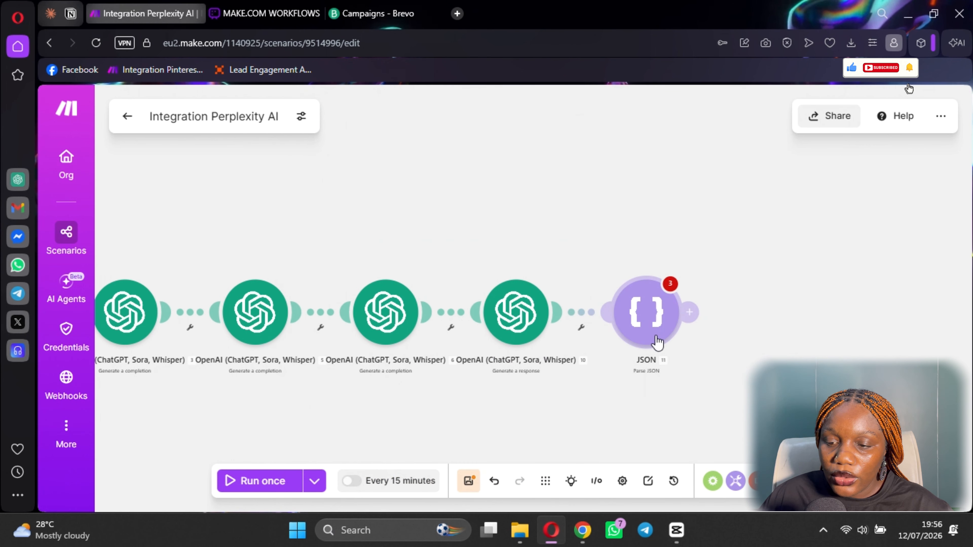
left_click(667, 303)
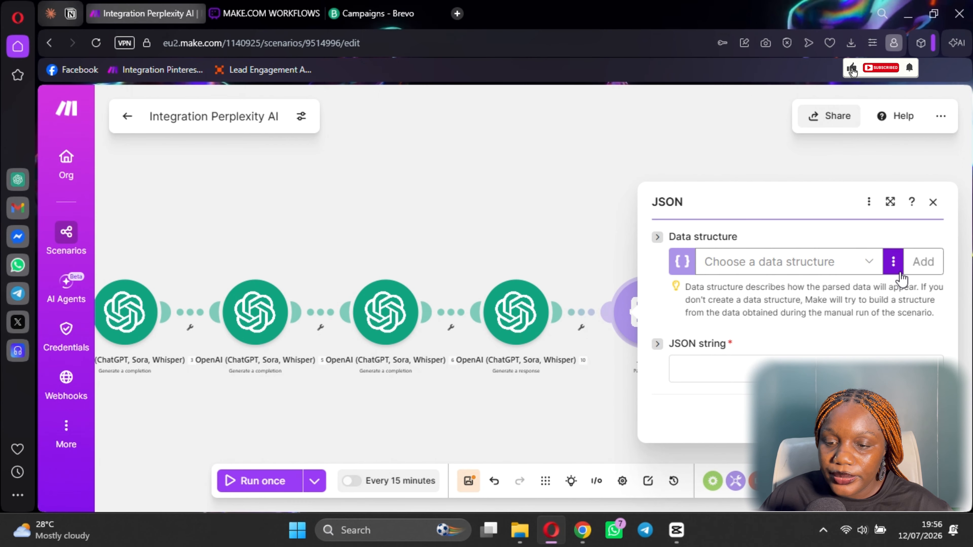
left_click(919, 262)
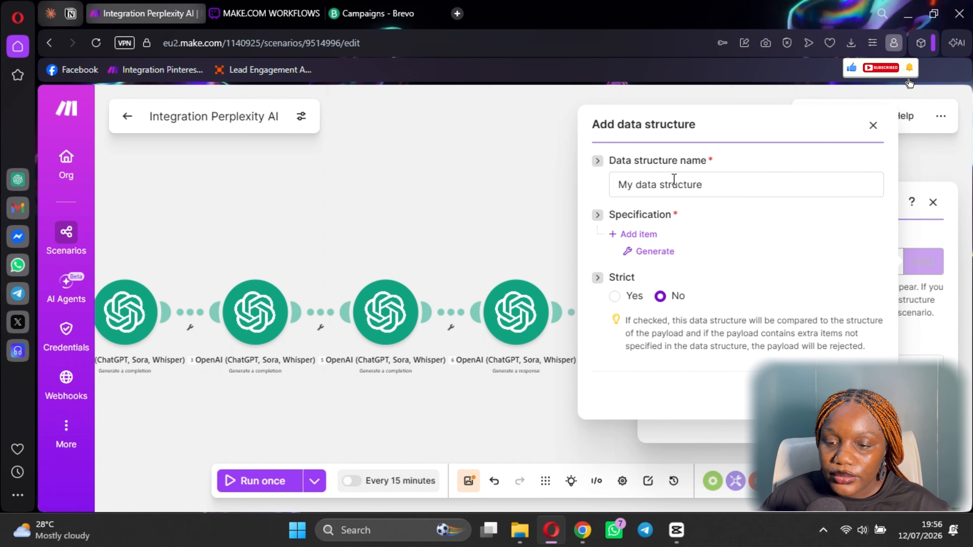
left_click(643, 236)
left_click(673, 278)
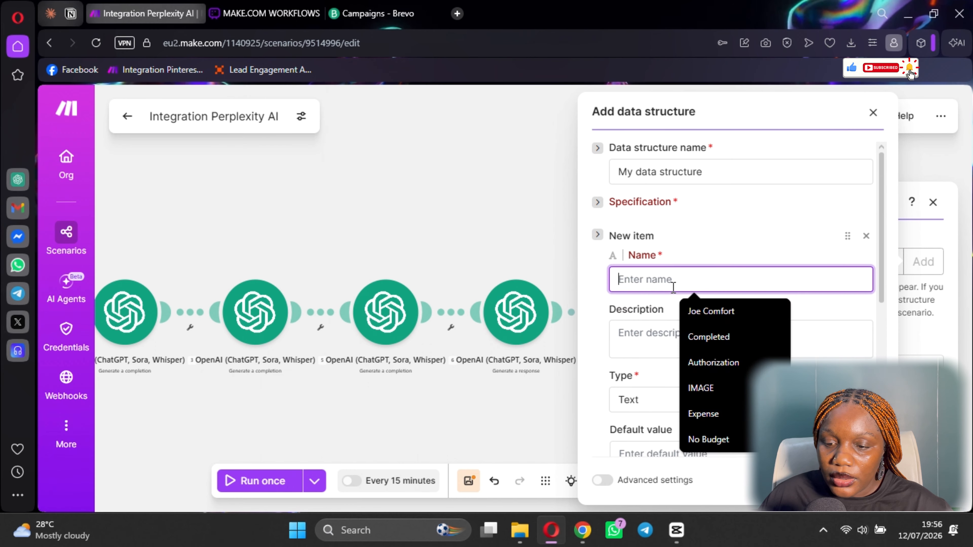
type("subject")
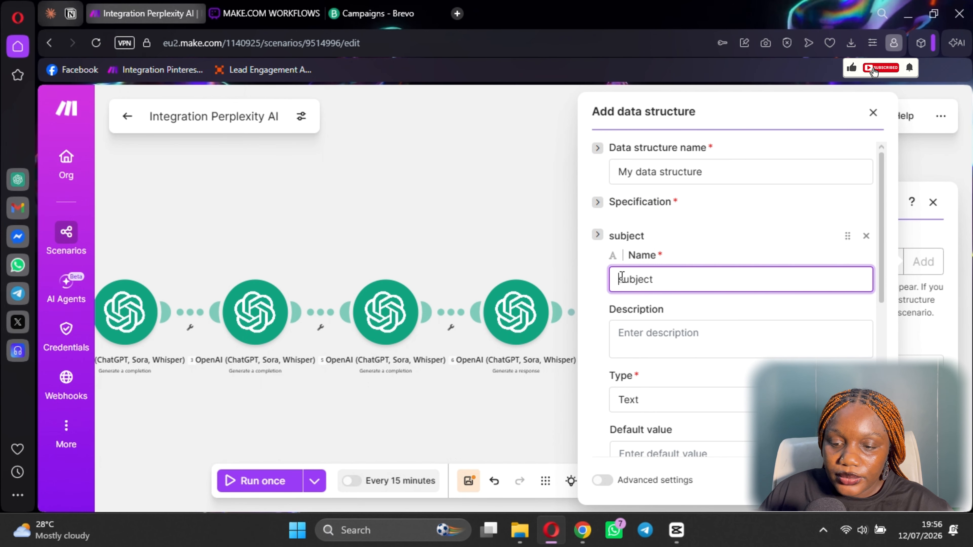
left_click(622, 276)
key("BackSpace")
type("S")
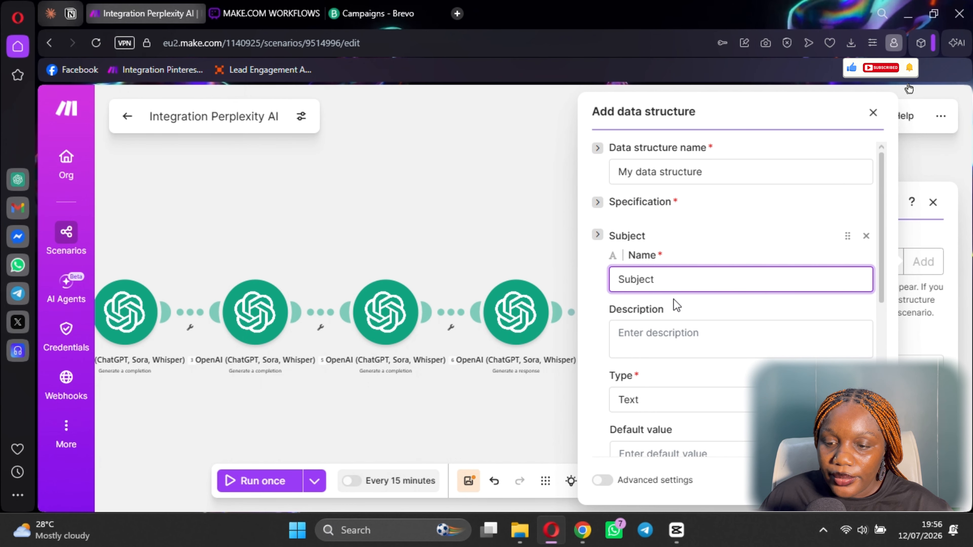
Step: Add a second item named "Title" to the data structure's specification
scroll(673, 303, "down", 5)
left_click_drag(757, 323, 710, 352)
scroll(651, 330, "down", 2)
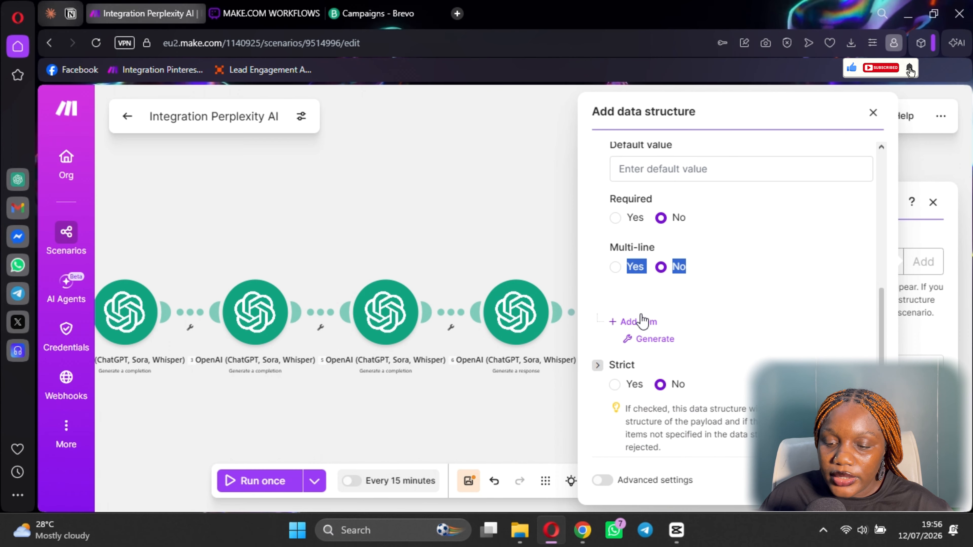
left_click(640, 322)
scroll(685, 337, "down", 4)
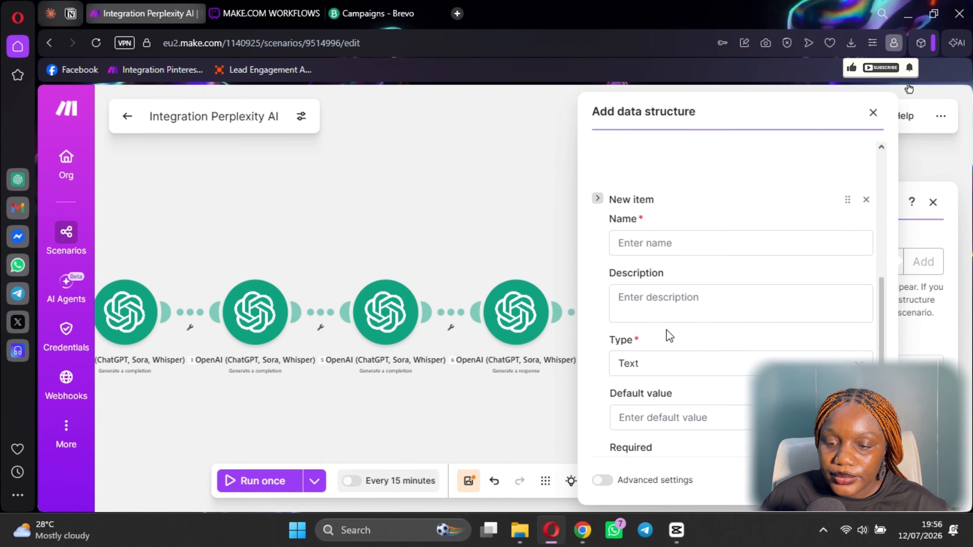
left_click(647, 235)
type("Title")
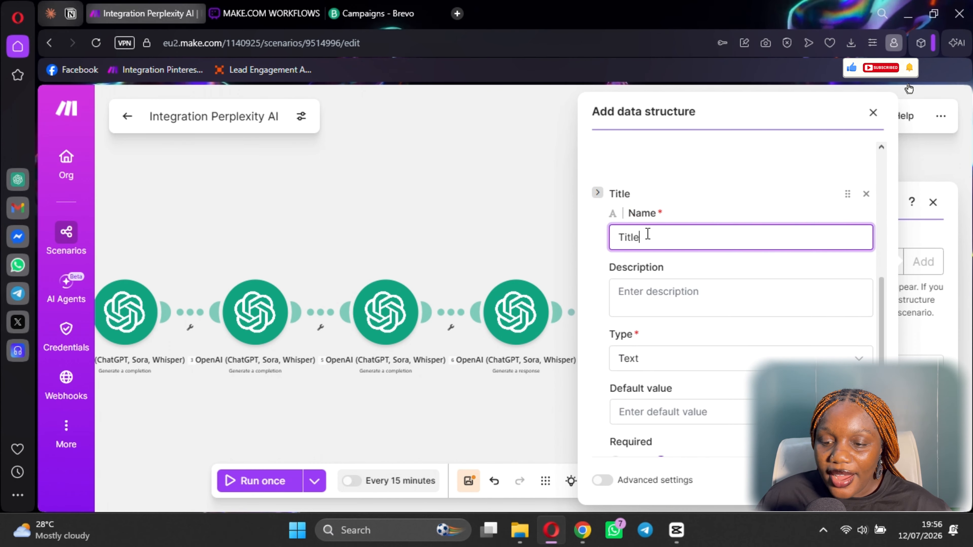
Step: Name the data structure "NewsLetter item" and save it for the Parse JSON module
scroll(721, 298, "up", 5)
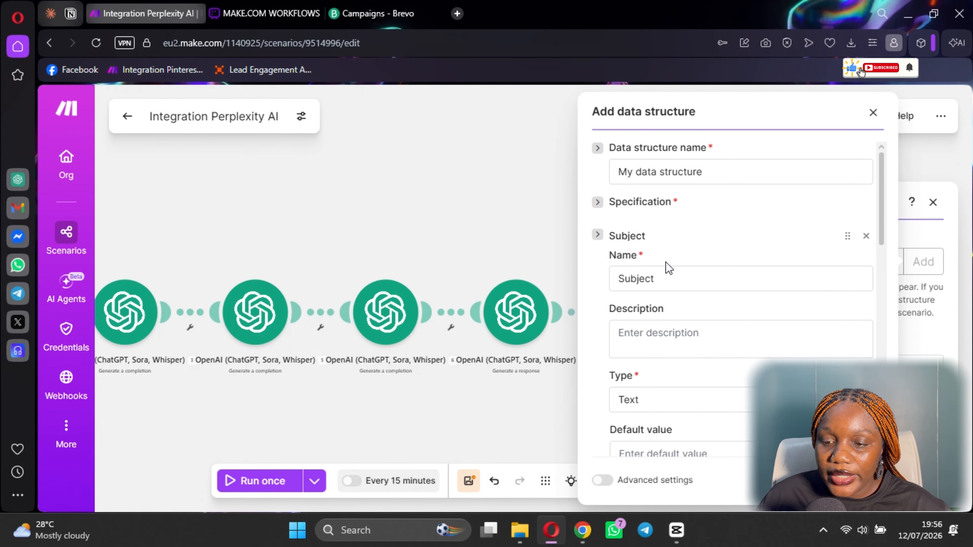
left_click(688, 182)
key("ctrl+a")
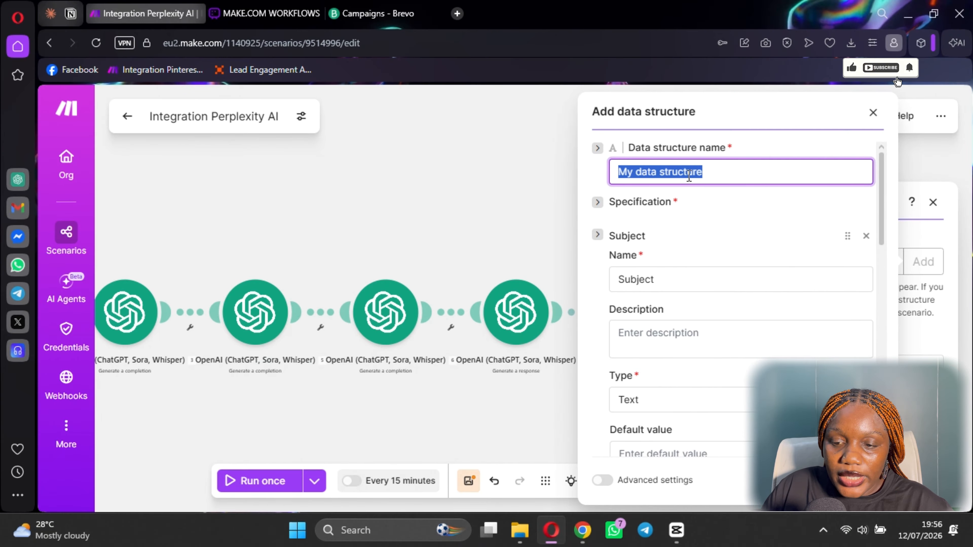
type("NewsLette")
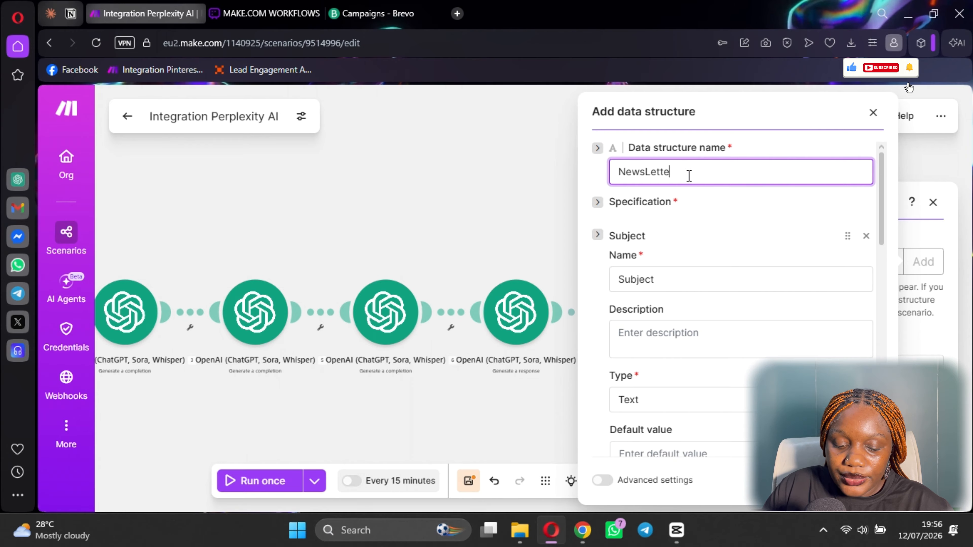
type("r item")
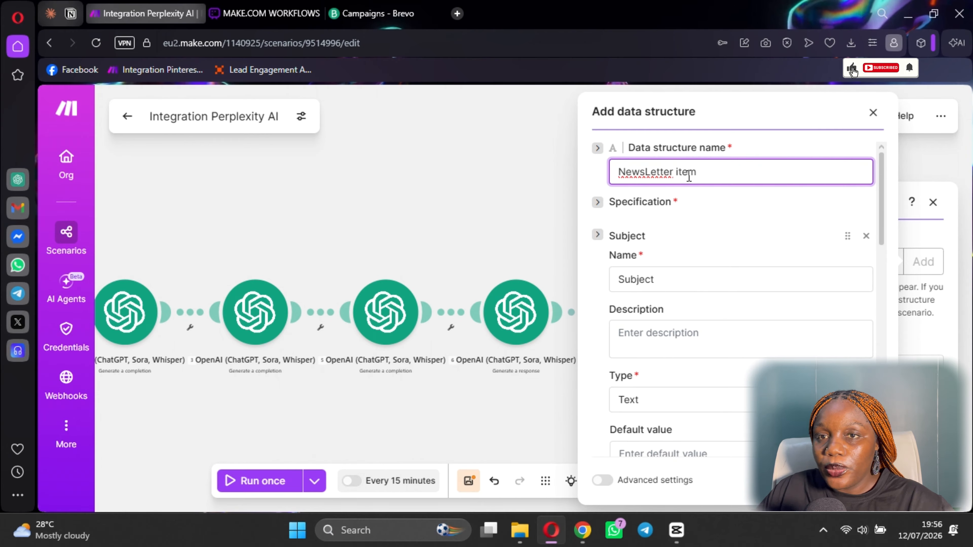
scroll(716, 347, "down", 5)
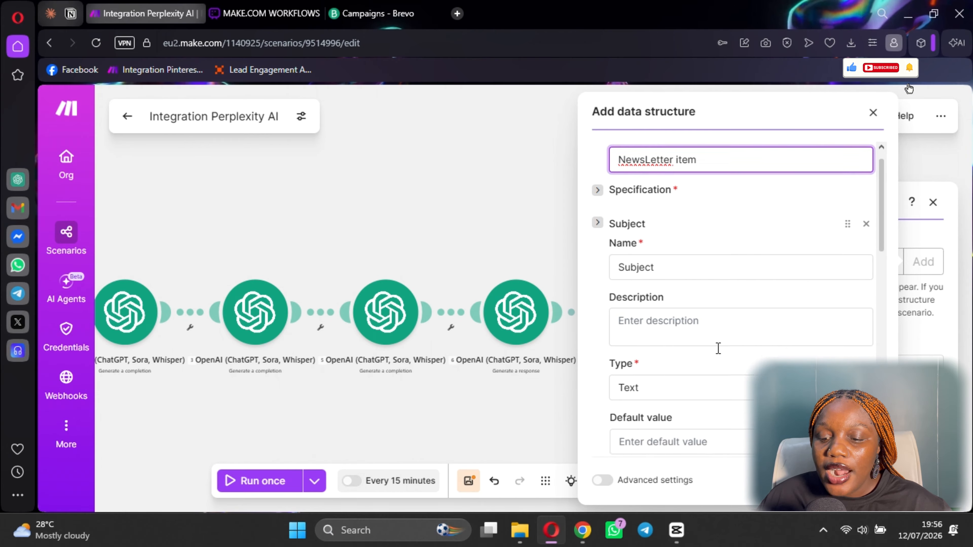
scroll(674, 349, "down", 8)
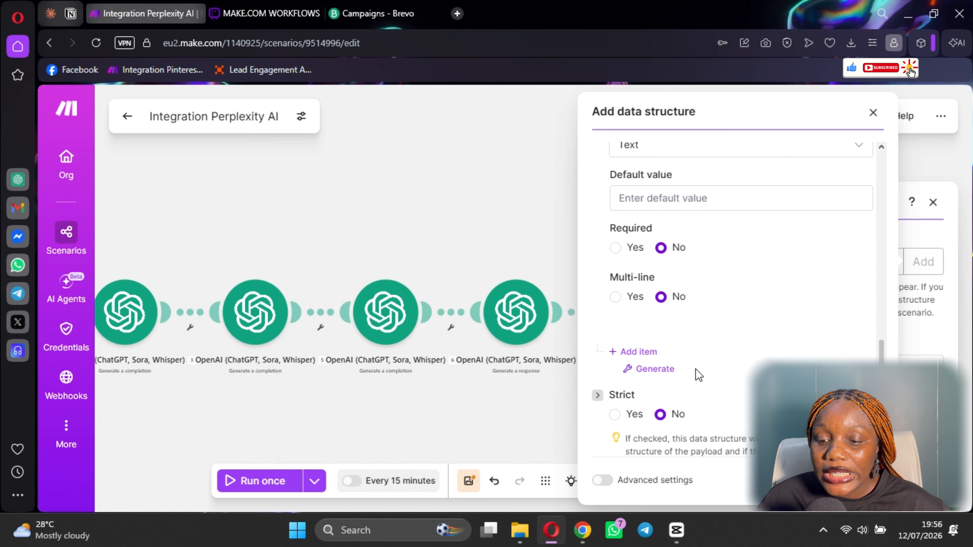
scroll(695, 369, "up", 3)
scroll(705, 364, "down", 2)
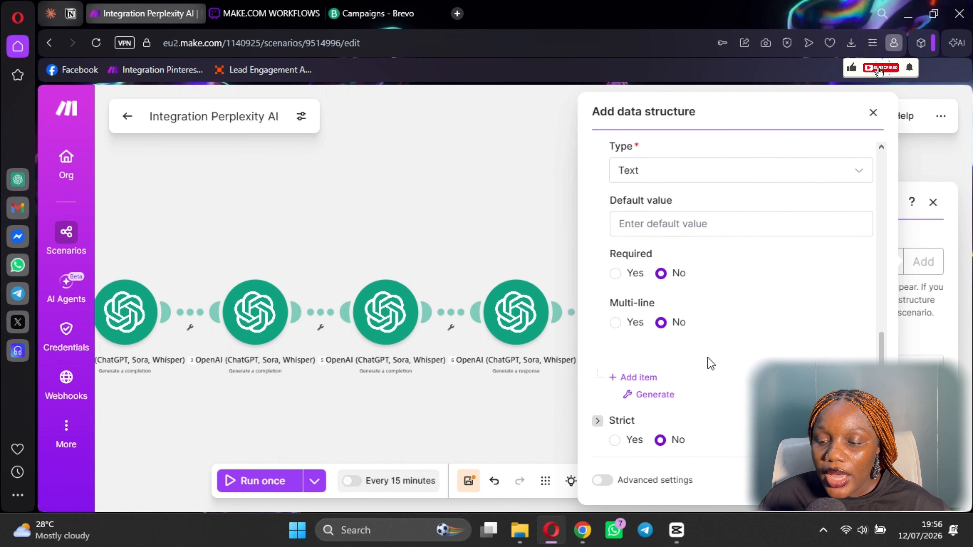
left_click(862, 480)
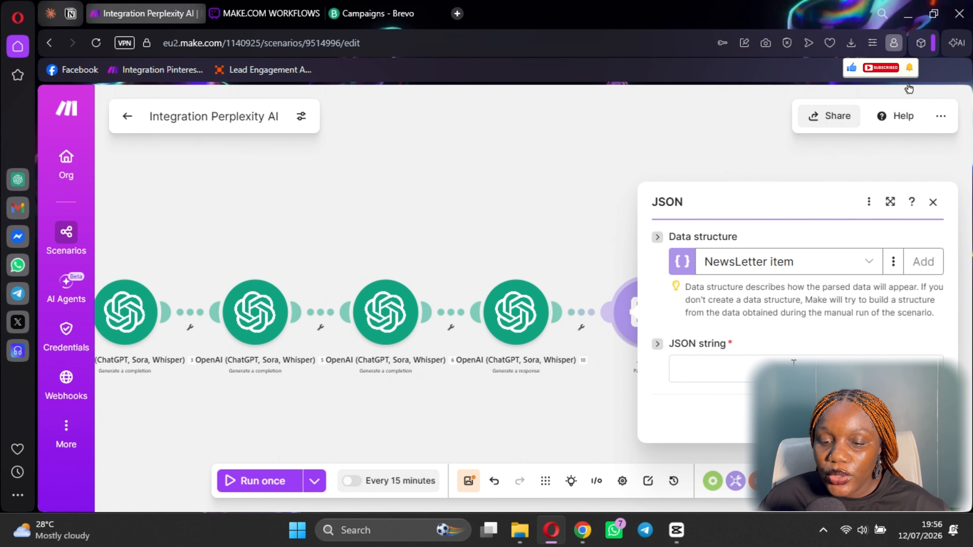
Step: Map the Result of the last OpenAI "Generate a response" module as the JSON string, and save the module and scenario despite the warning
left_click(793, 364)
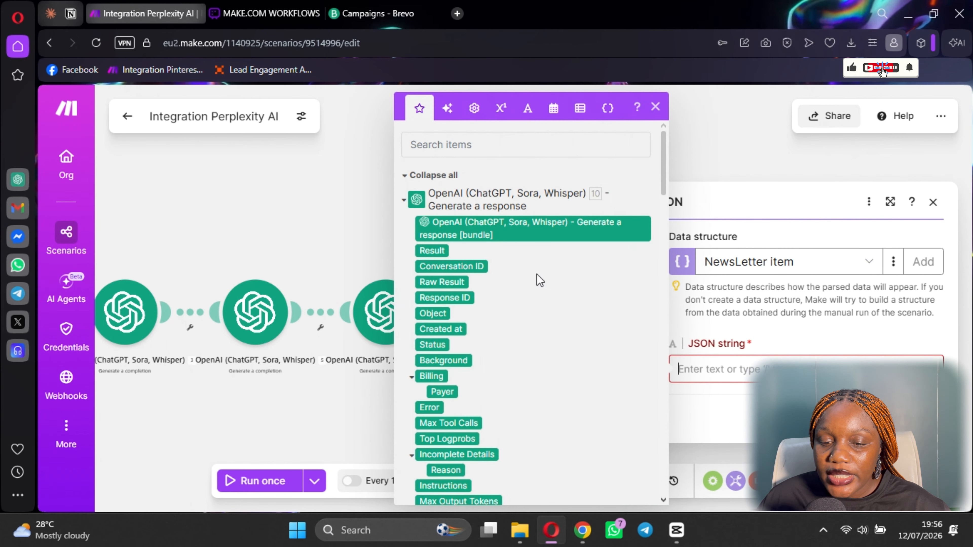
left_click(426, 251)
key("Escape")
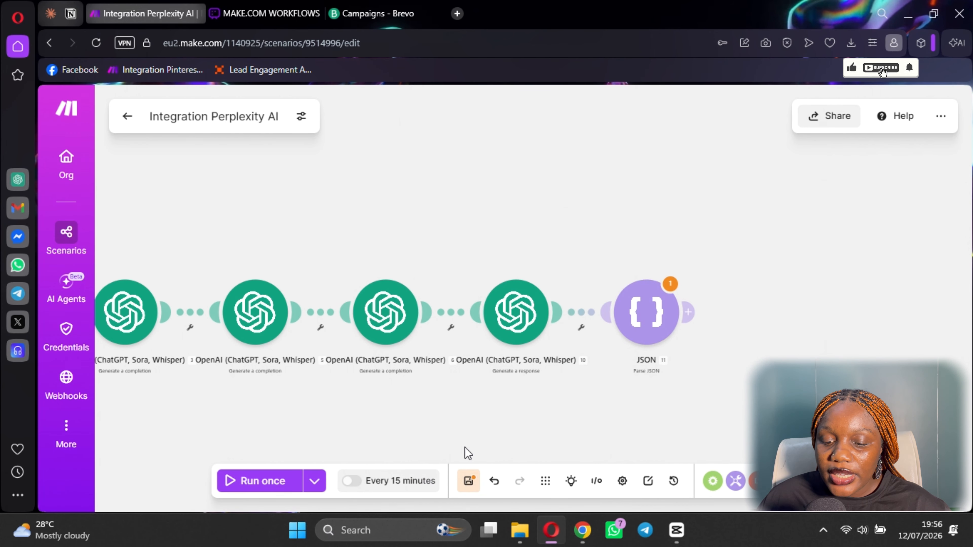
left_click(469, 481)
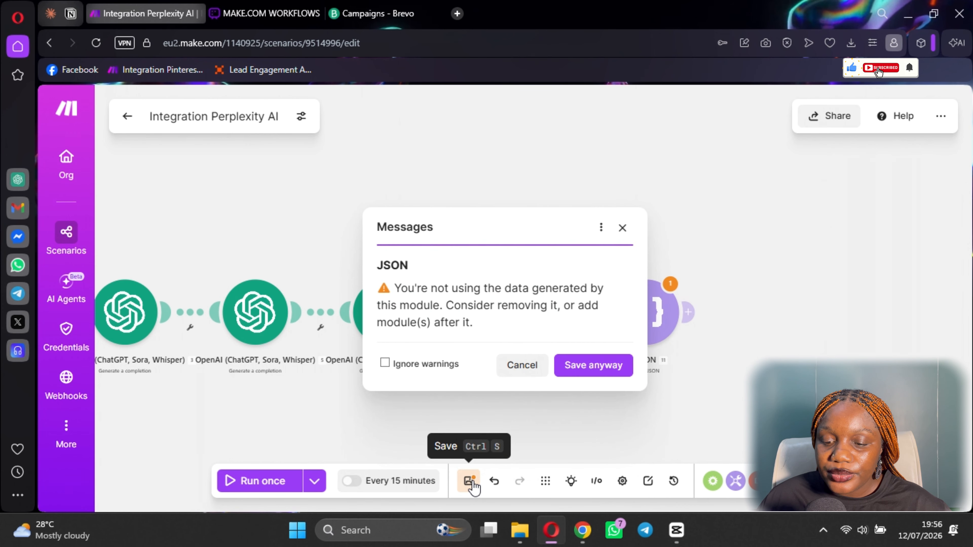
left_click(582, 371)
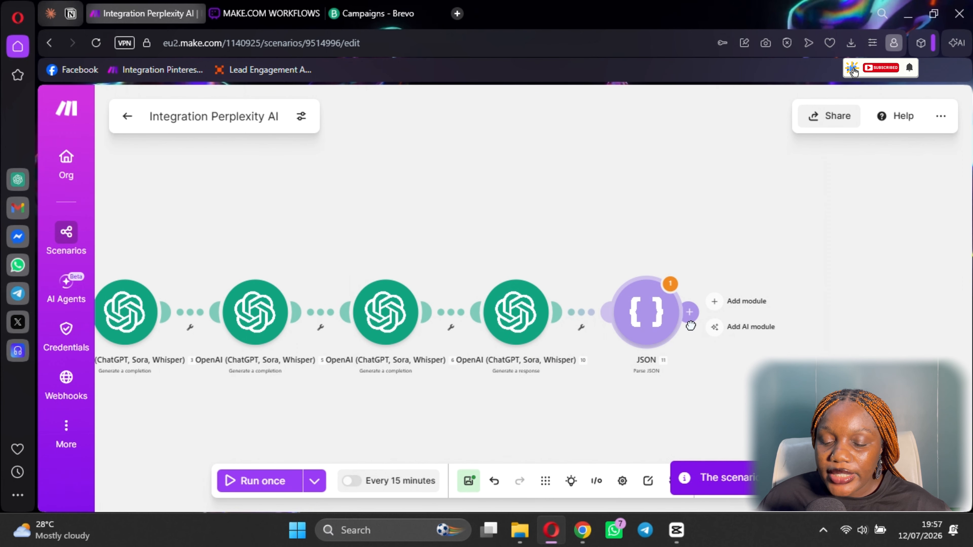
Step: Add a Brevo "Create an Email Campaign" module after the Parse JSON module
left_click(688, 313)
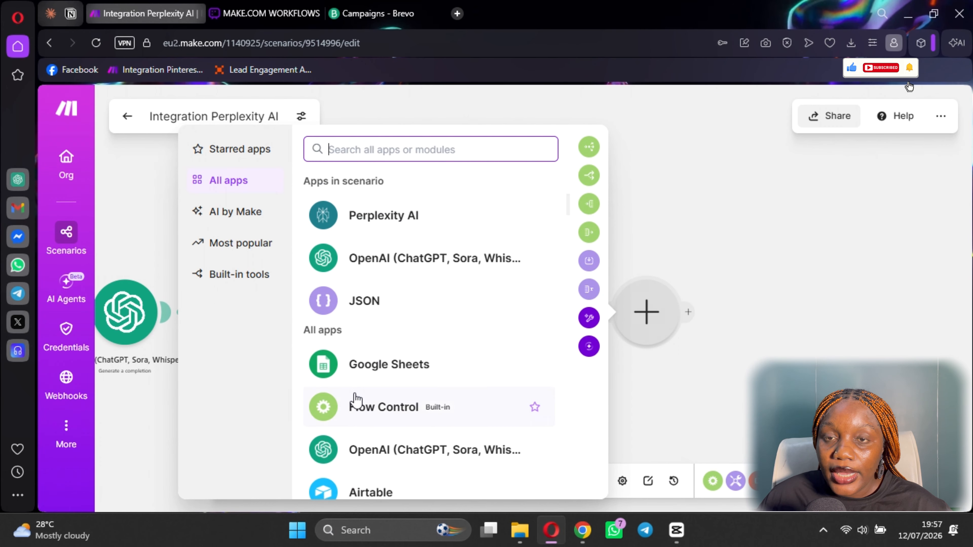
type("brevo")
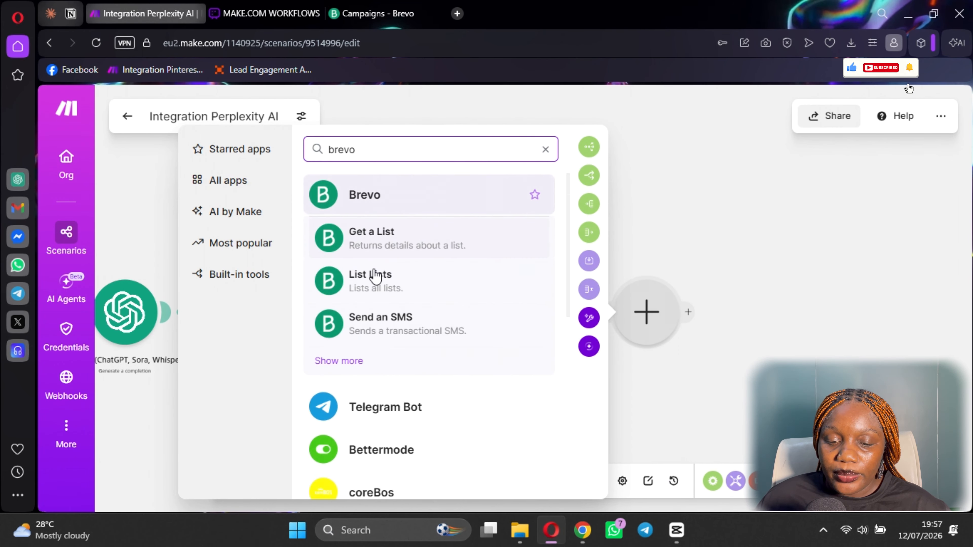
scroll(383, 292, "down", 2)
scroll(356, 292, "up", 2)
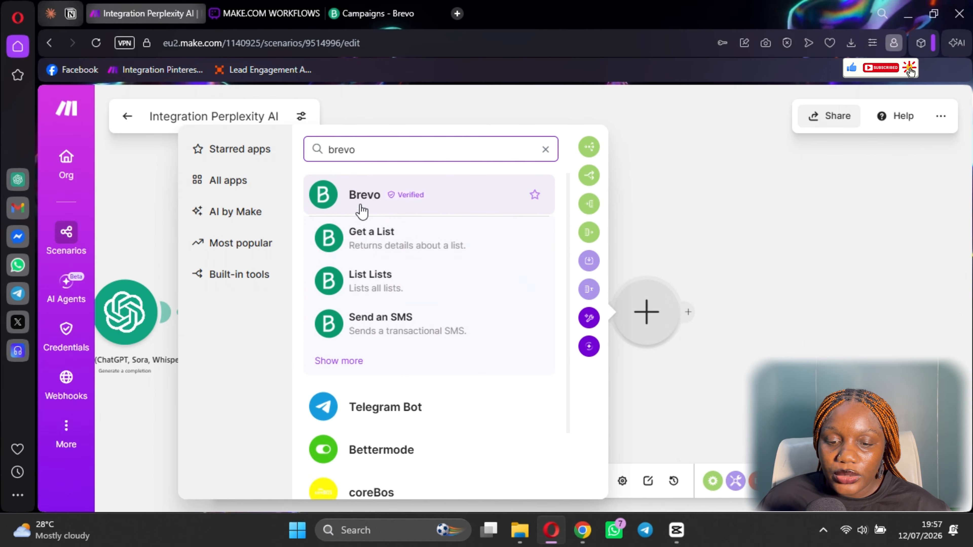
left_click(359, 210)
scroll(302, 396, "down", 15)
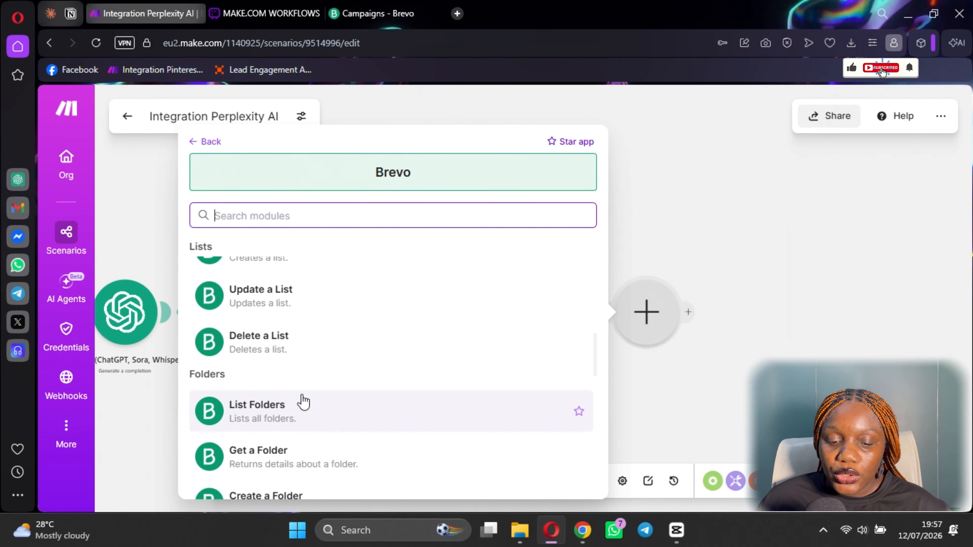
scroll(259, 379, "up", 4)
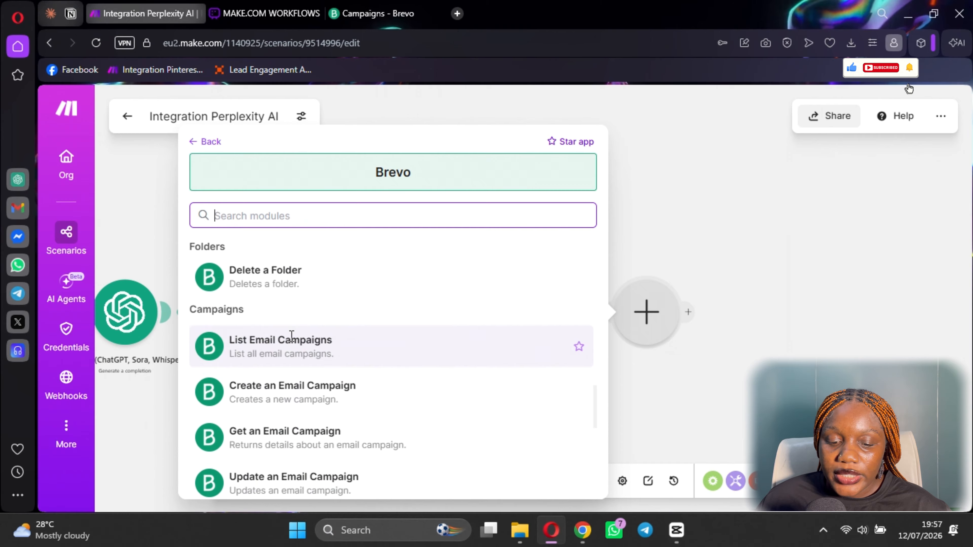
left_click(305, 426)
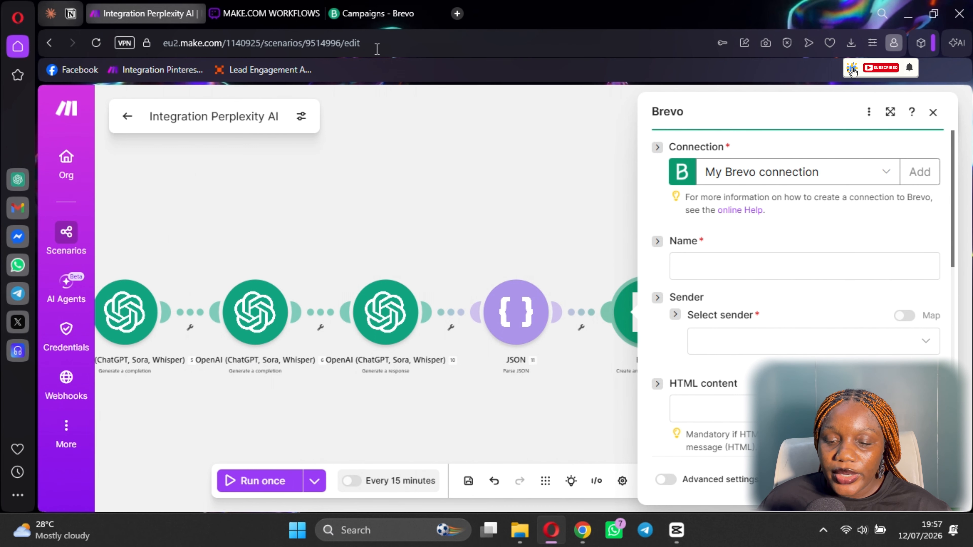
Step: Switch to Brevo and examine the SMTP & API page in the account settings for SMTP details and keys
left_click(389, 5)
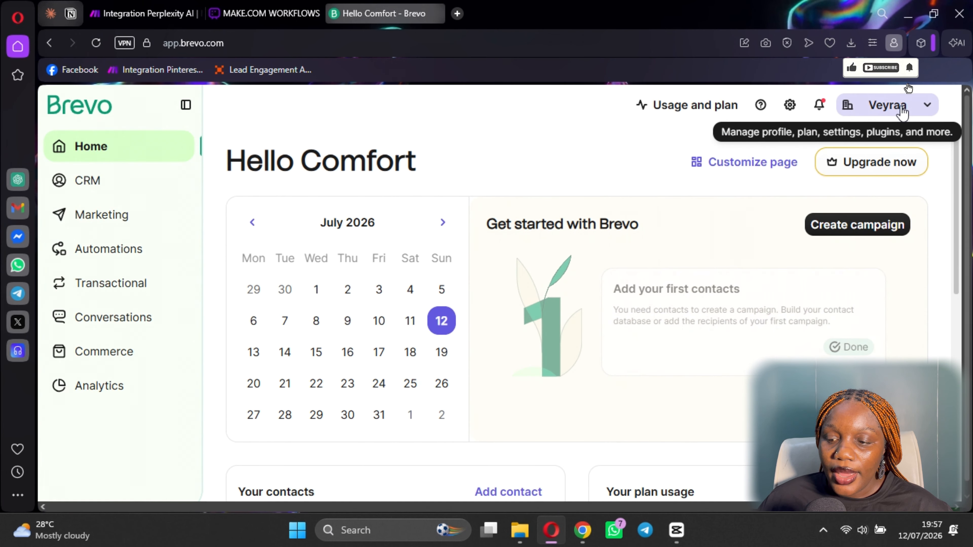
left_click(887, 105)
left_click(826, 301)
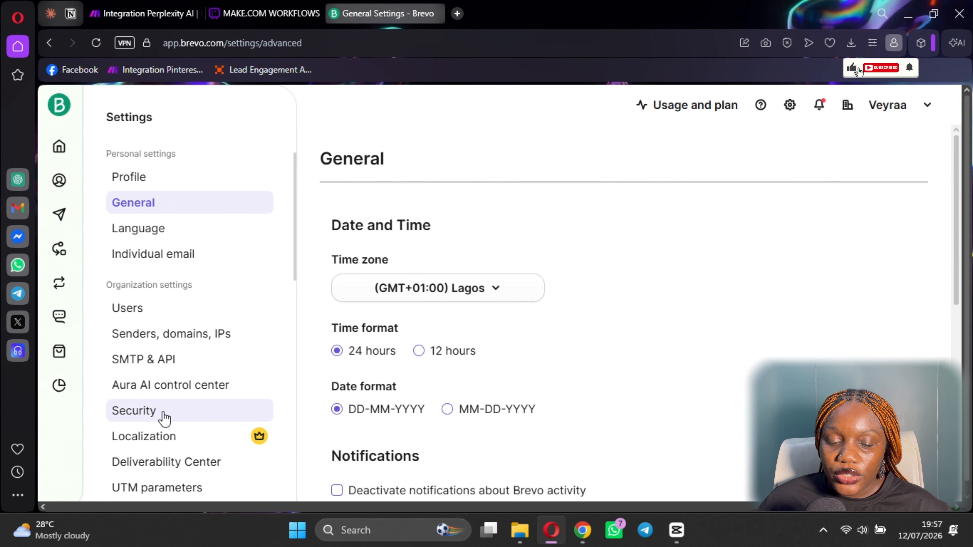
scroll(162, 345, "down", 2)
left_click(162, 300)
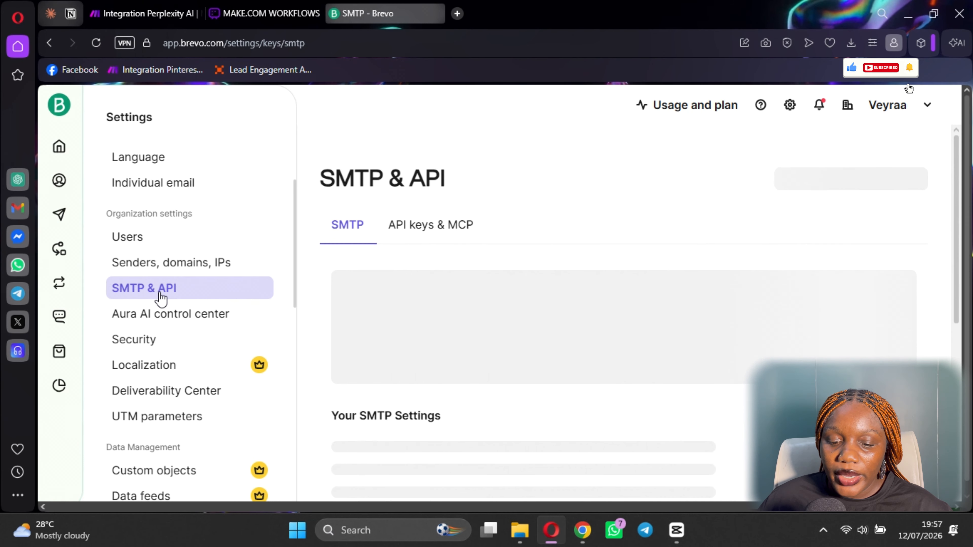
scroll(580, 341, "down", 6)
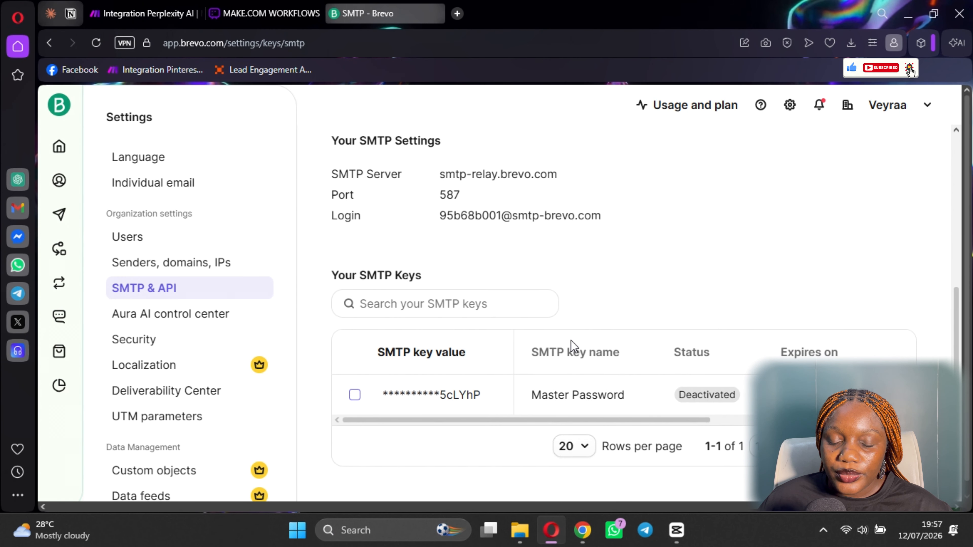
scroll(576, 345, "up", 3)
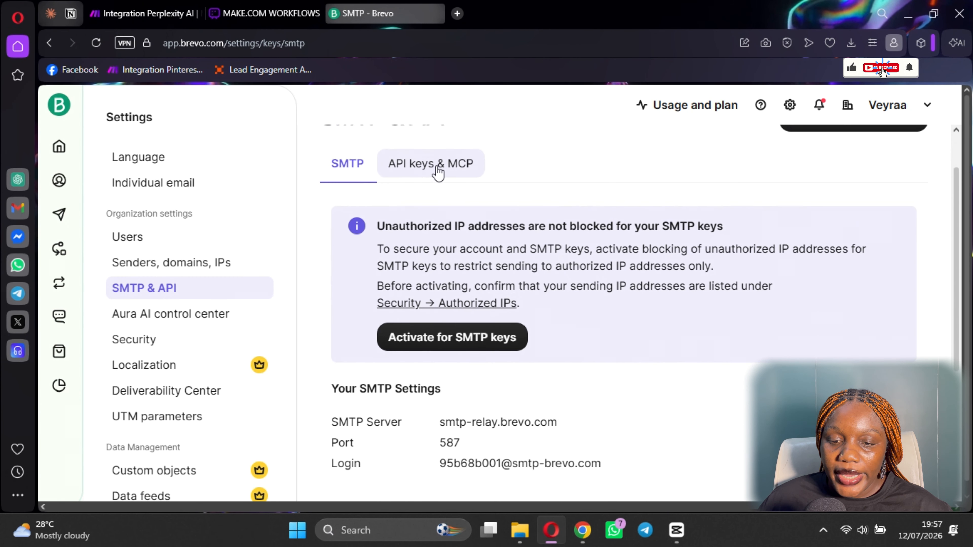
Step: Look over Brevo's "API keys & MCP" page for generating an API key, and return to the Make scenario
left_click(450, 166)
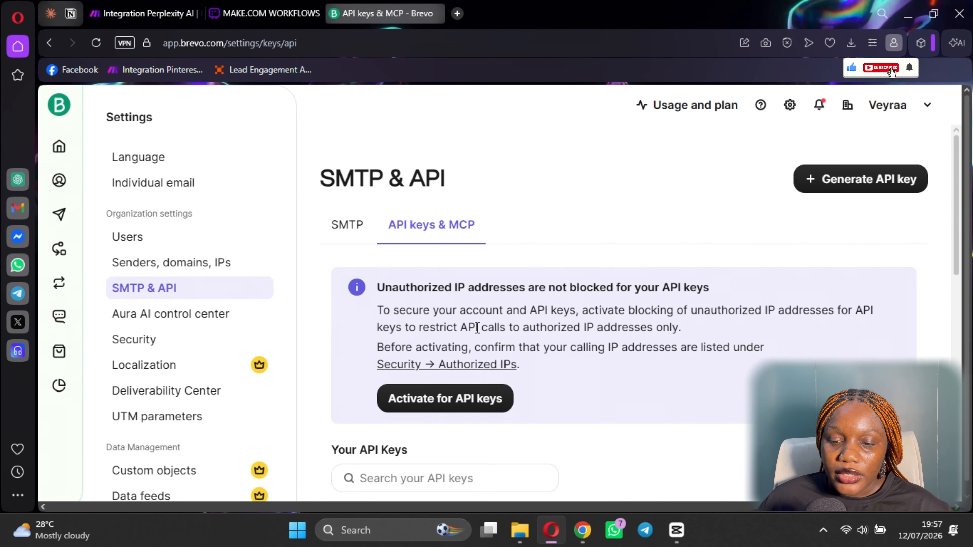
scroll(586, 397, "down", 2)
scroll(563, 401, "up", 1)
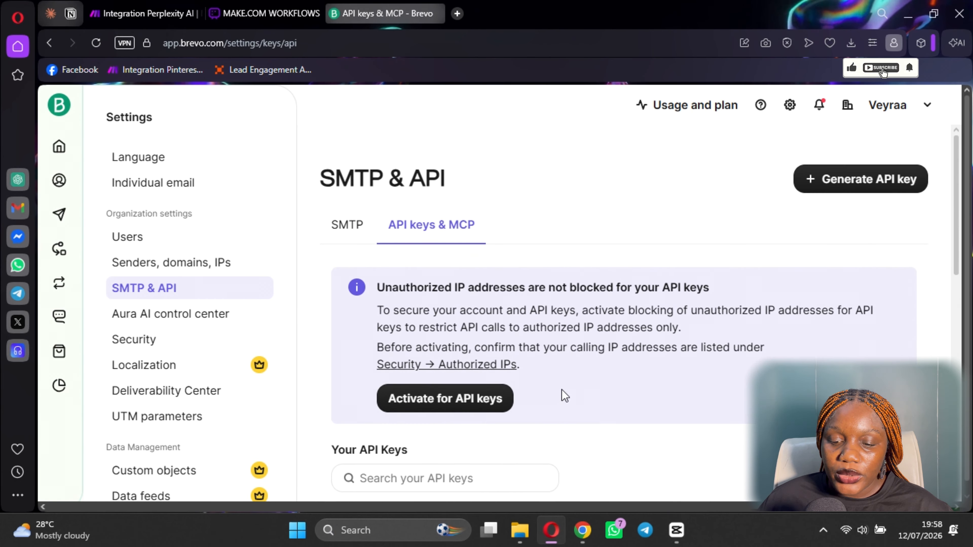
scroll(562, 390, "down", 5)
scroll(603, 344, "up", 5)
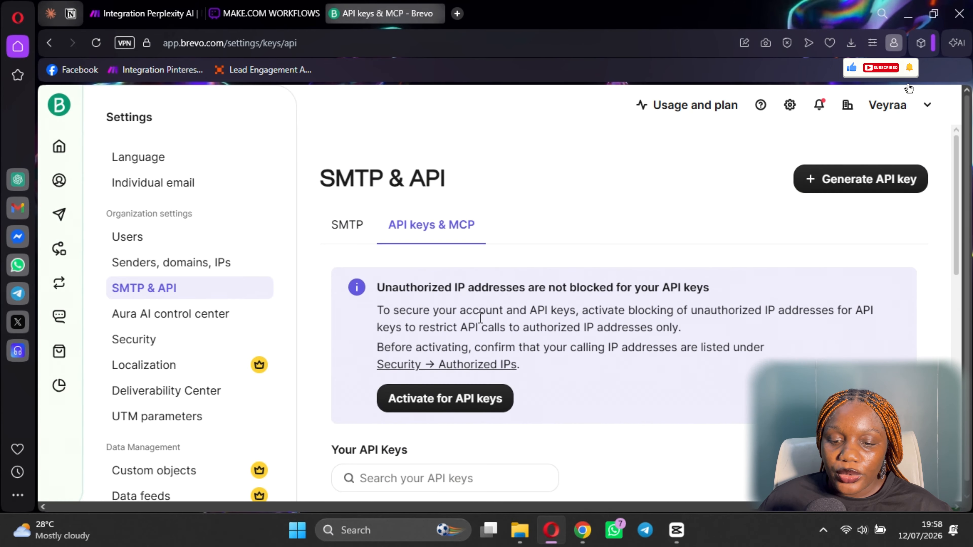
left_click(350, 234)
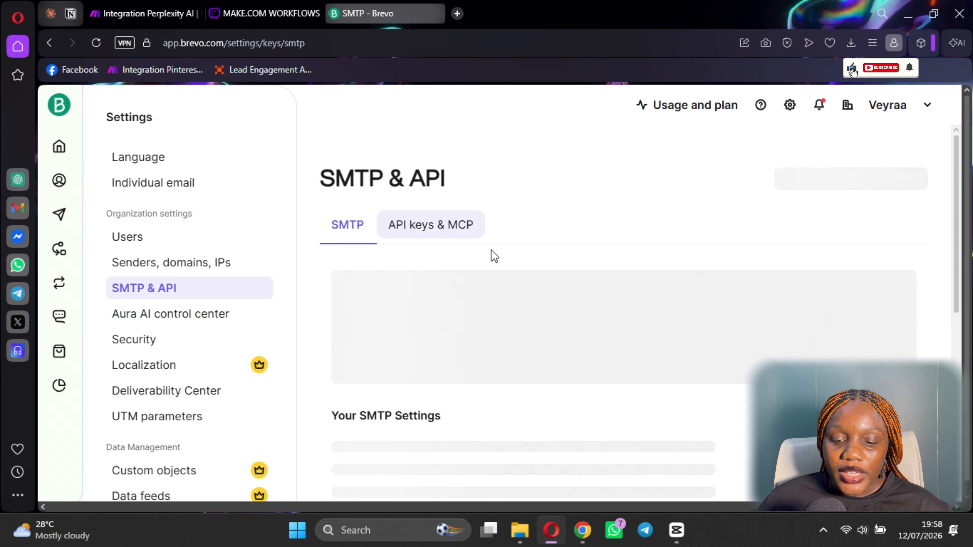
left_click(52, 154)
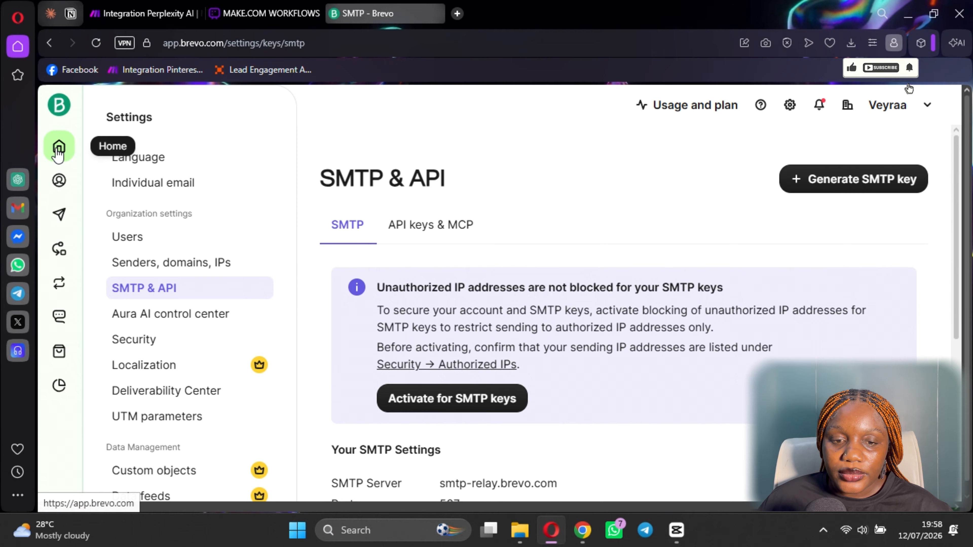
left_click(148, 8)
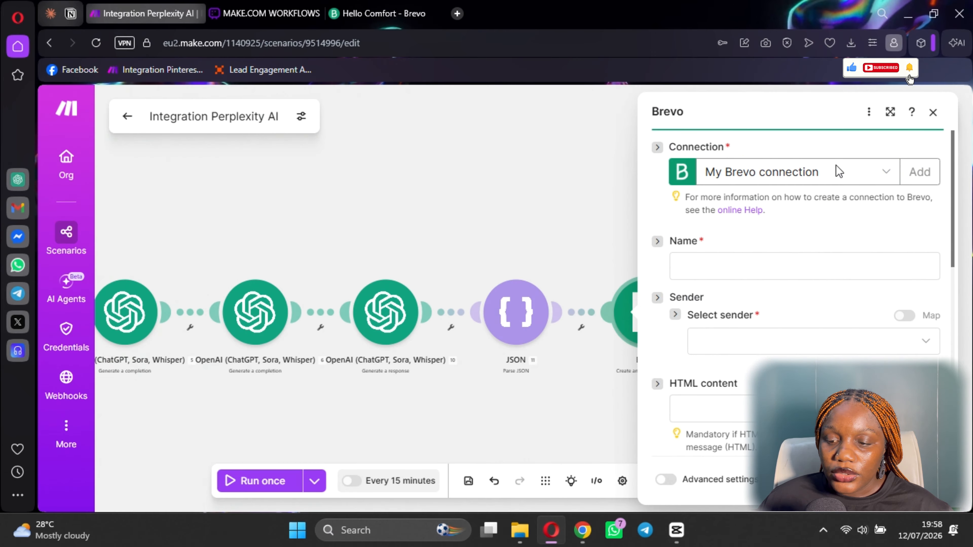
Step: Map the Parse JSON module's Title as the Brevo campaign's name
left_click(785, 265)
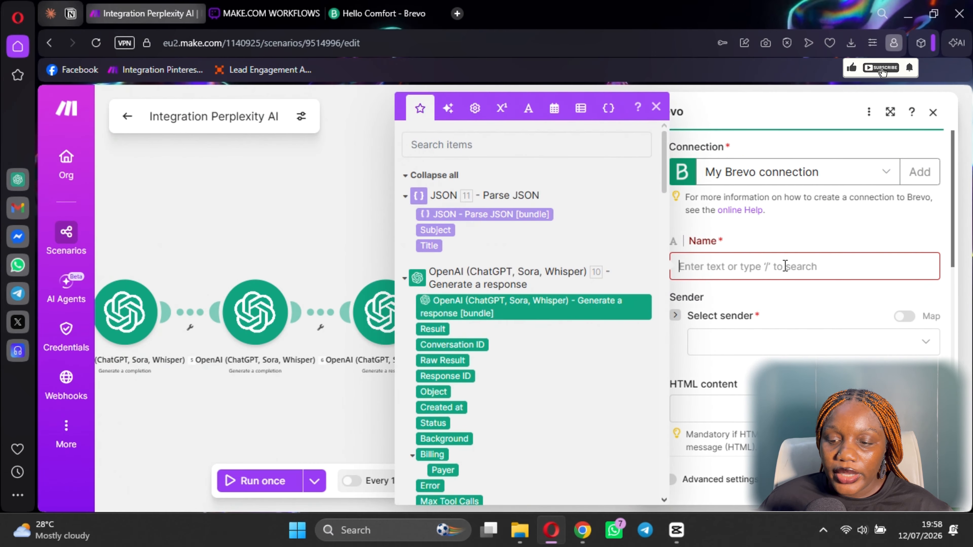
left_click(438, 229)
key("BackSpace")
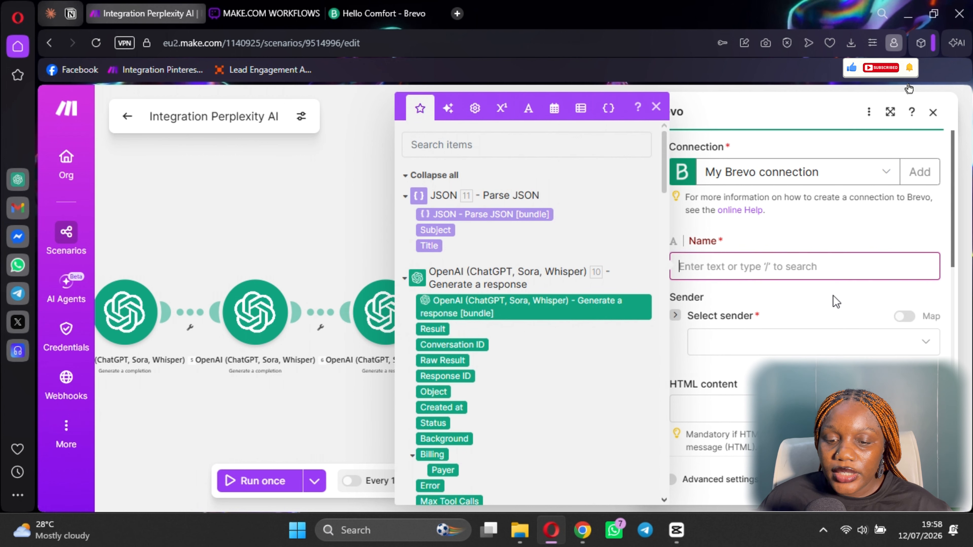
left_click(429, 245)
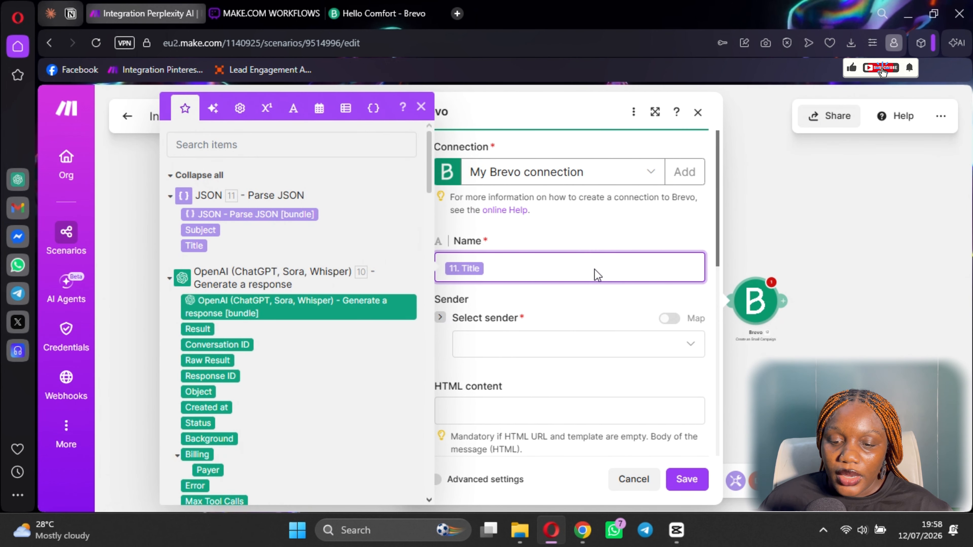
Step: Set the campaign's sender to be selected "from list" and choose the available sender e-mail
scroll(540, 305, "down", 5)
scroll(466, 315, "up", 4)
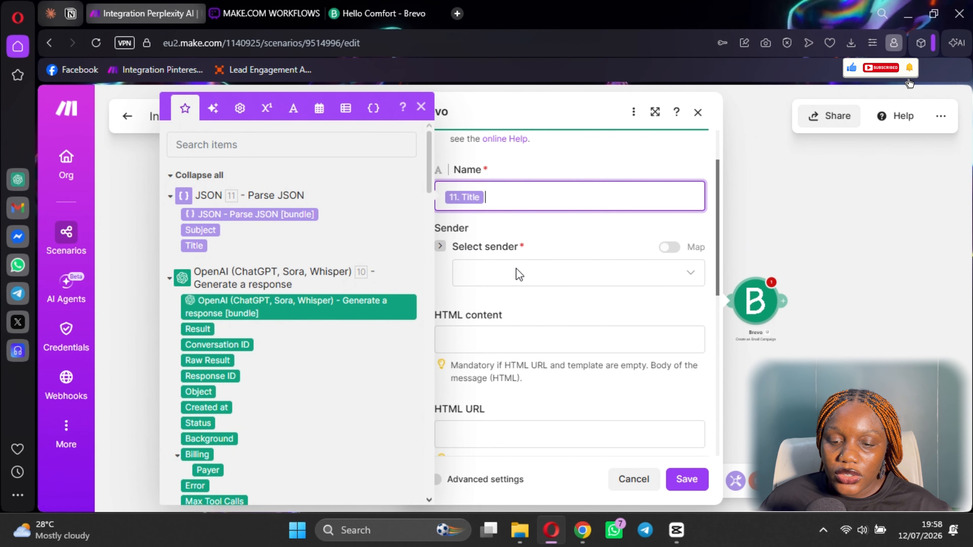
left_click(523, 286)
left_click(510, 323)
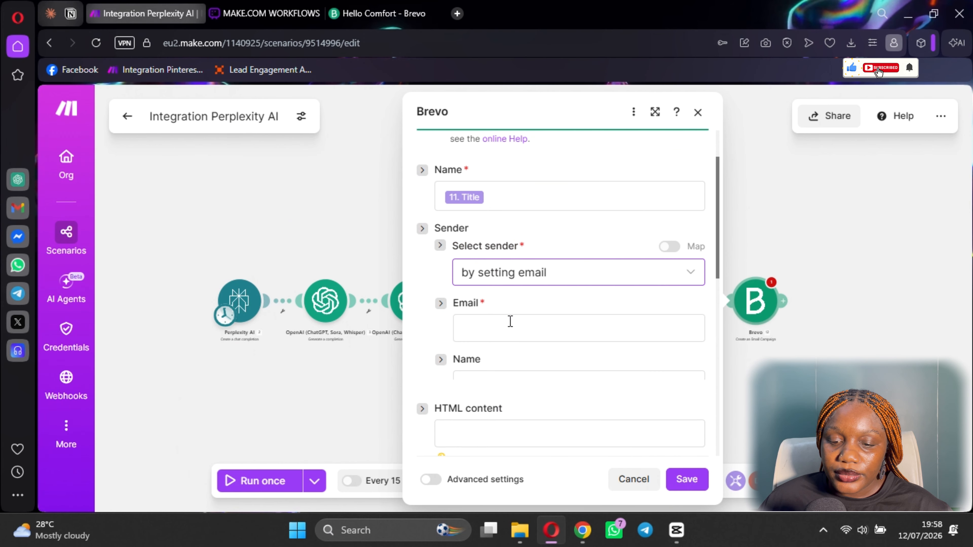
left_click(509, 322)
left_click(516, 274)
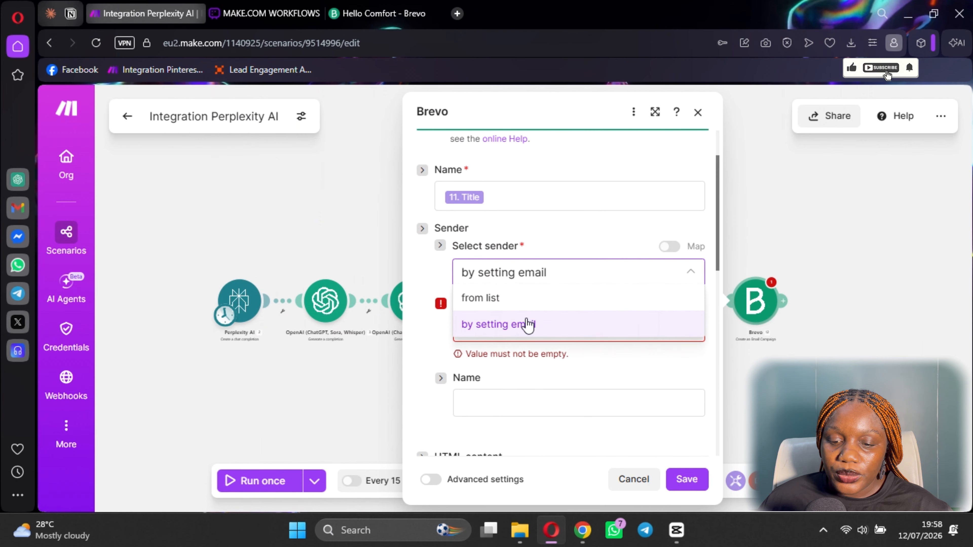
left_click(521, 301)
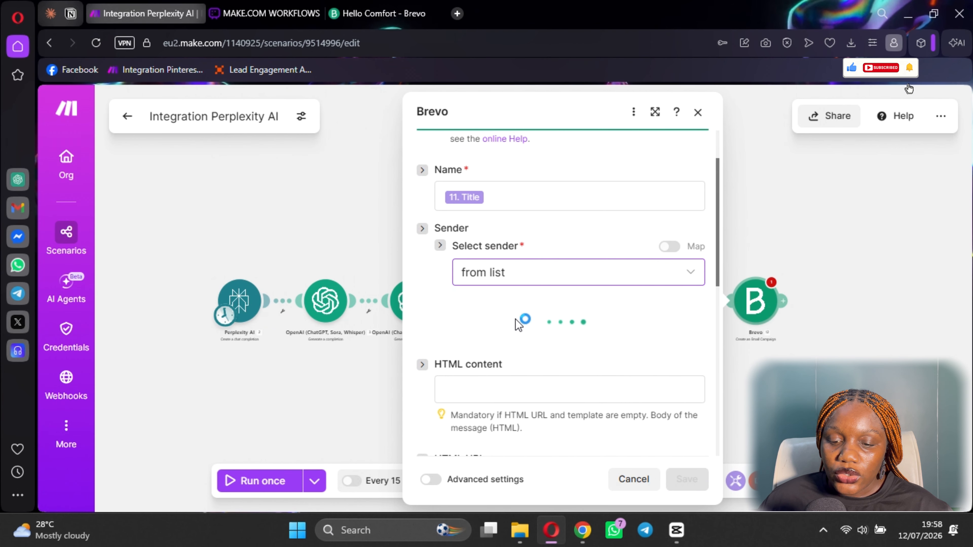
left_click(514, 330)
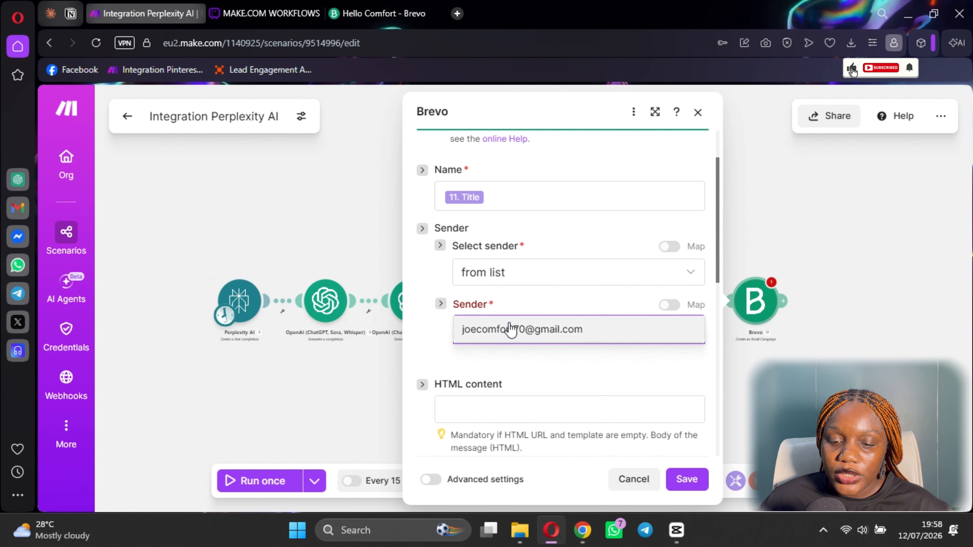
left_click(510, 330)
Step: Map the Result of the last OpenAI "Generate a response" module as the campaign's HTML content
scroll(498, 298, "down", 5)
left_click(470, 194)
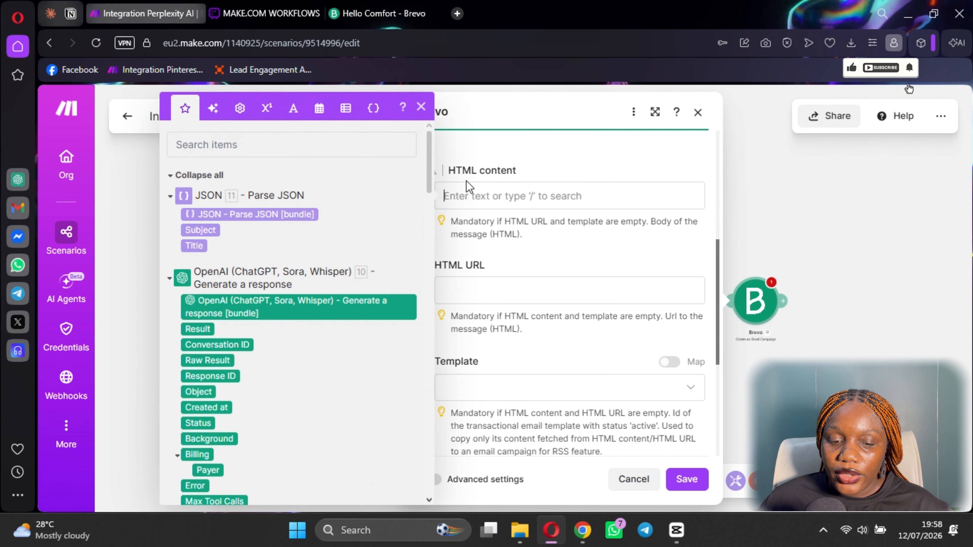
scroll(264, 299, "down", 3)
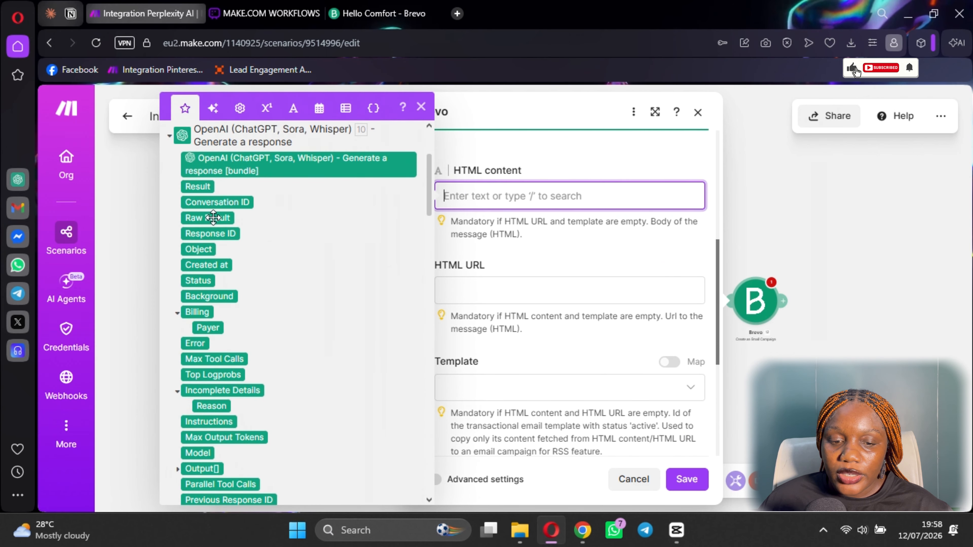
left_click(187, 185)
left_click_drag(547, 247, 550, 267)
Step: Map the Parse JSON Subject as the campaign subject, with winner criteria set to "click", and save the Brevo module
scroll(498, 276, "down", 5)
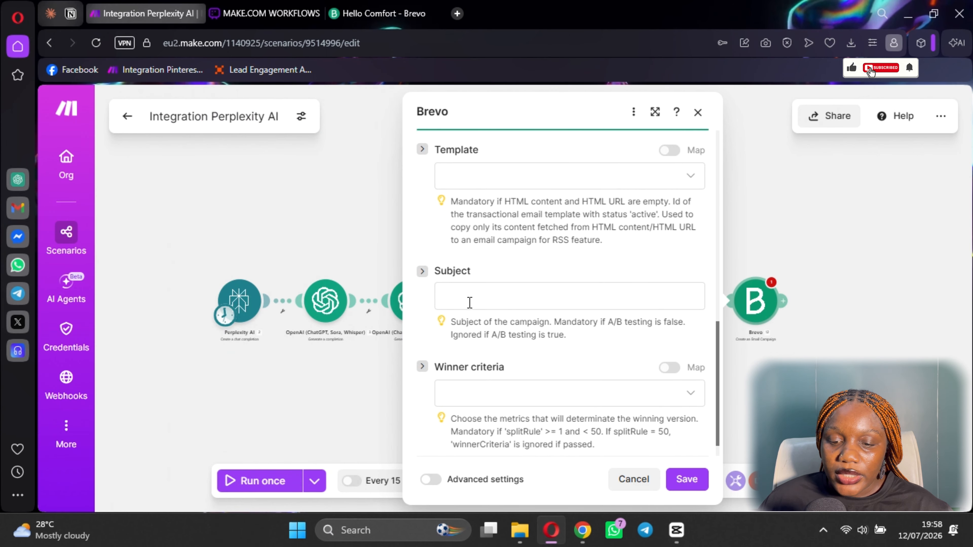
left_click(482, 270)
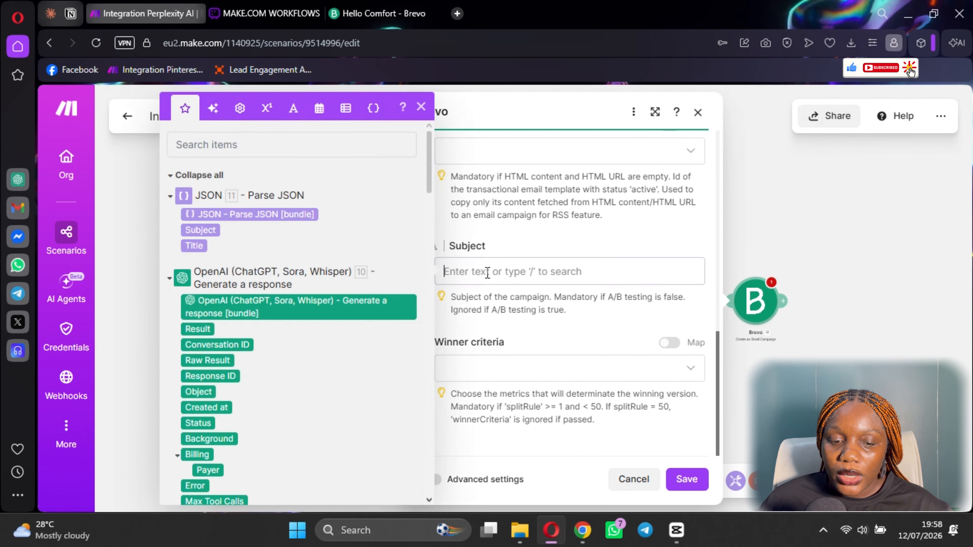
left_click(206, 230)
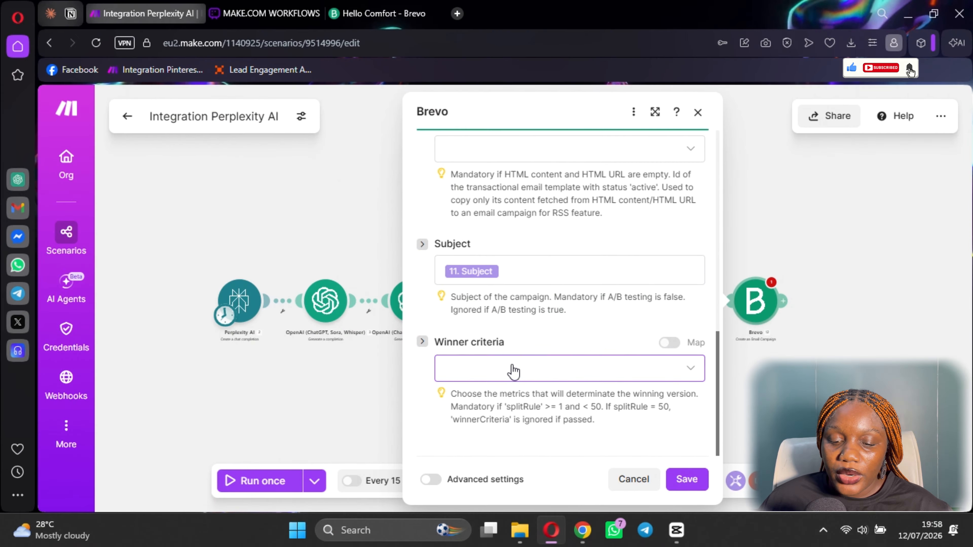
left_click(512, 371)
left_click(458, 419)
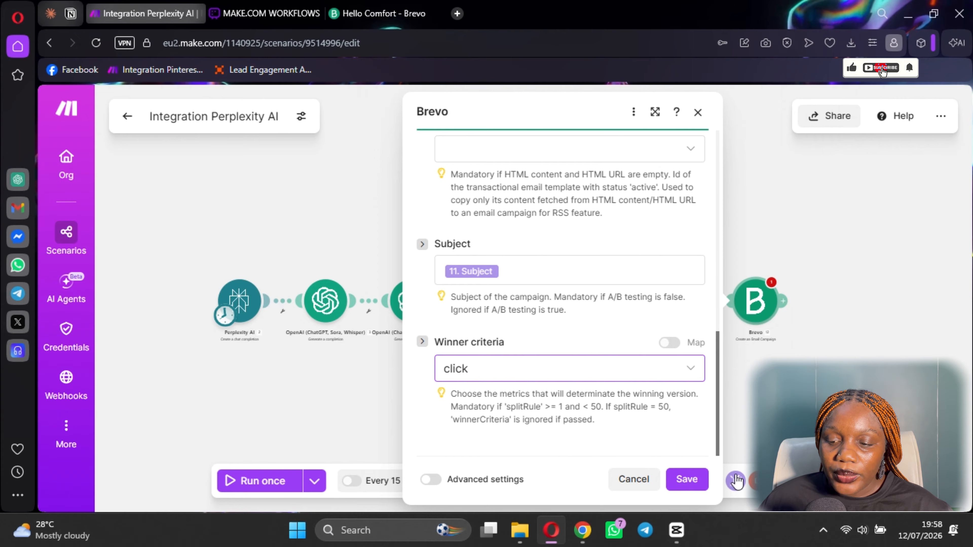
left_click(686, 479)
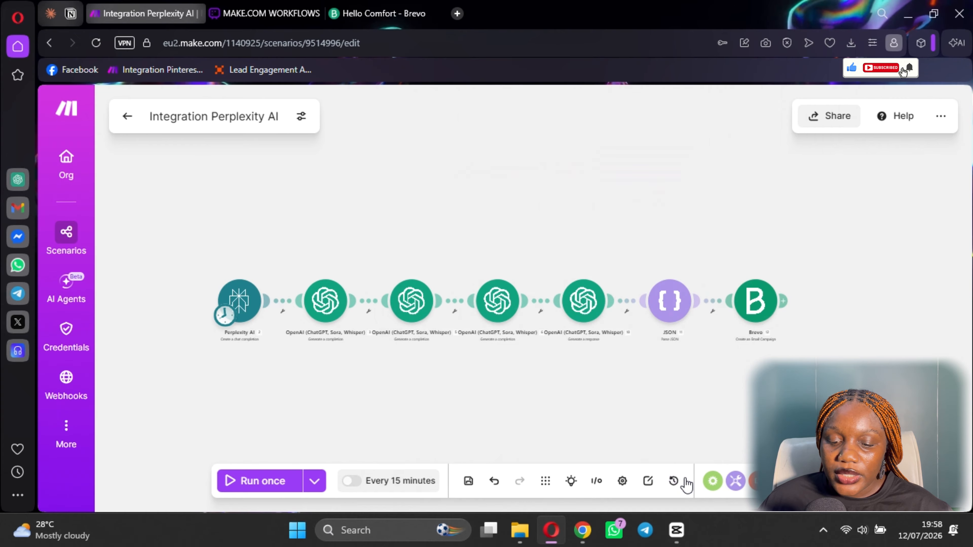
Step: Save the scenario and run it once, and inspect the error details of the Brevo module
left_click(469, 483)
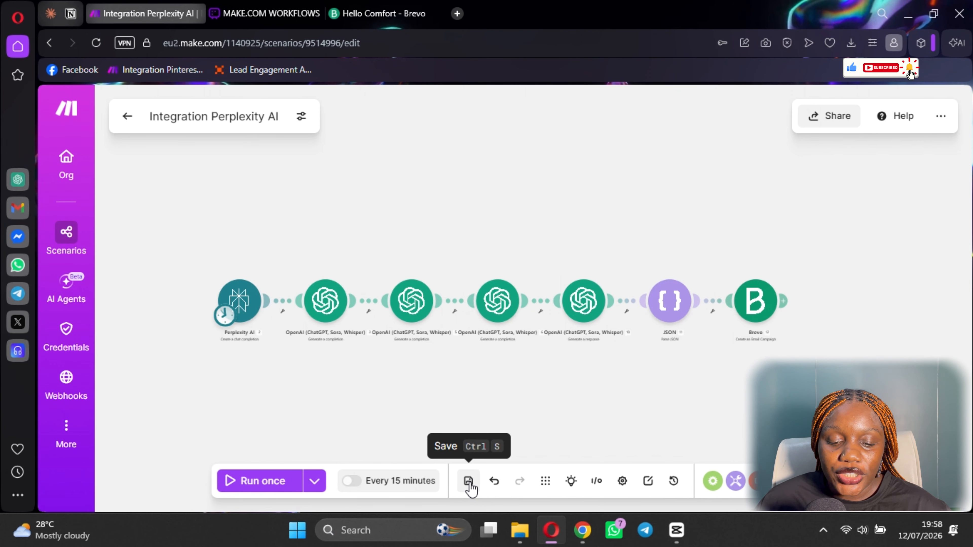
left_click(255, 486)
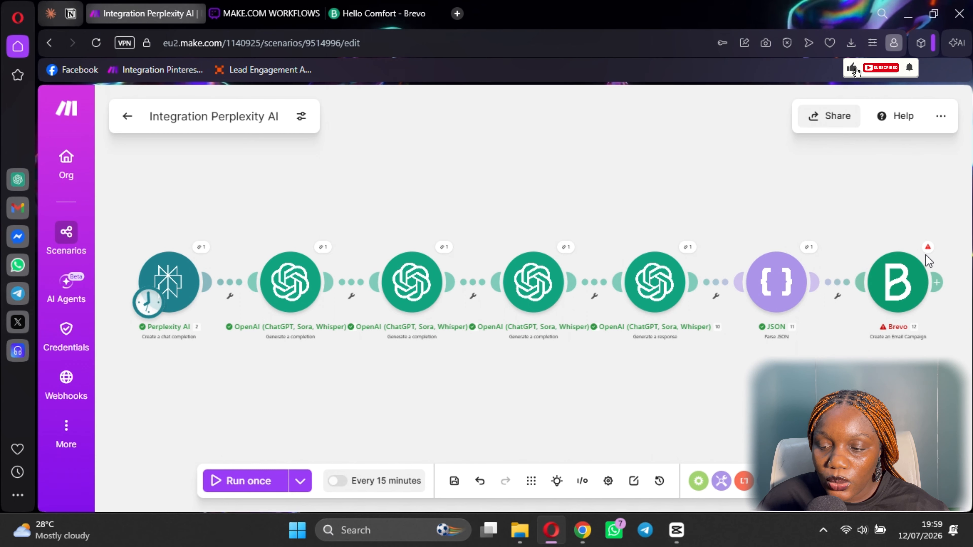
left_click(927, 251)
scroll(741, 310, "down", 2)
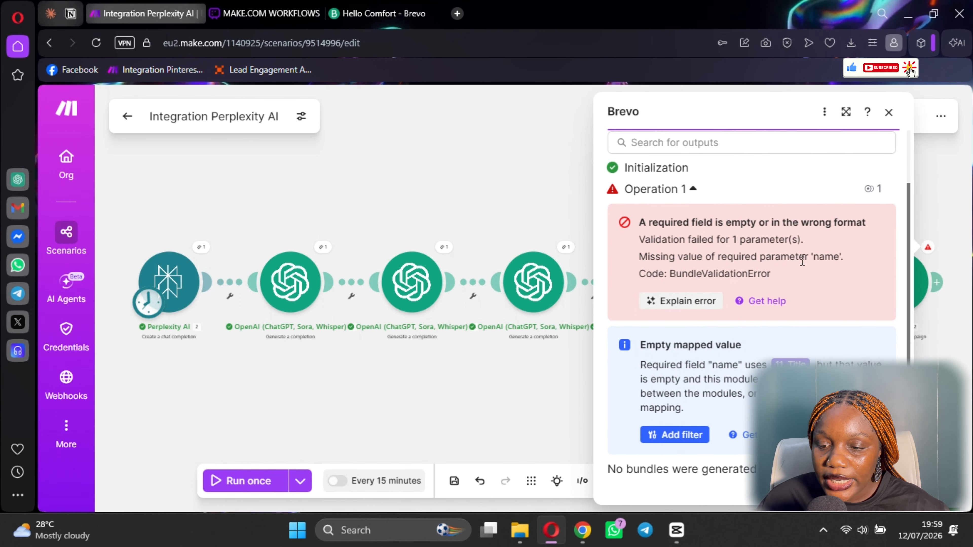
Step: Review the Parse JSON output and replace the Brevo campaign's name mapping with the lowercase "title" value from Parse JSON
left_click(955, 226)
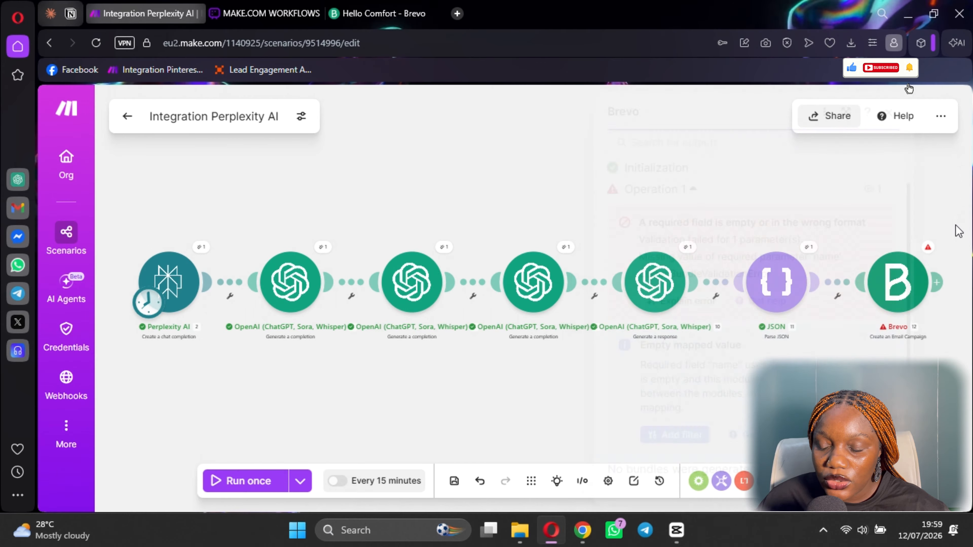
left_click(816, 251)
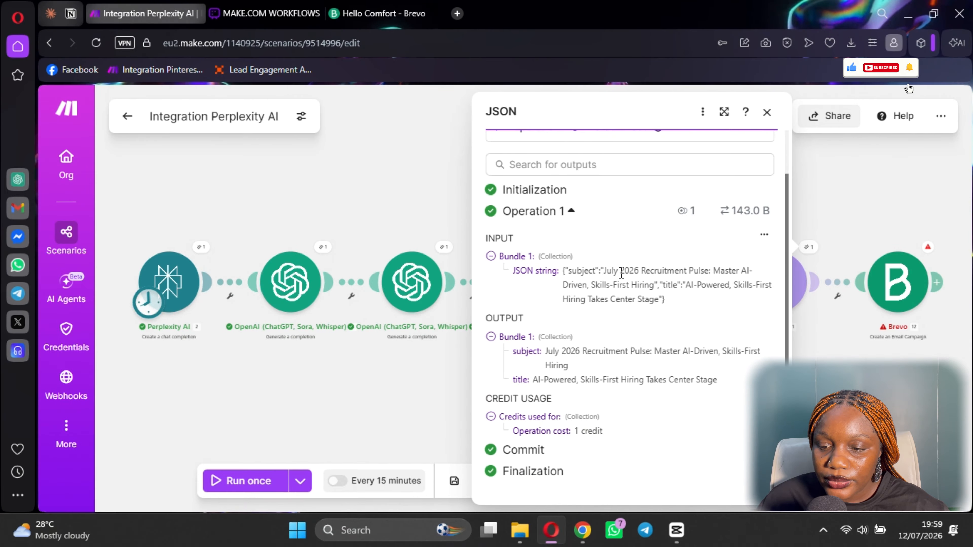
left_click(896, 282)
scroll(642, 295, "down", 3)
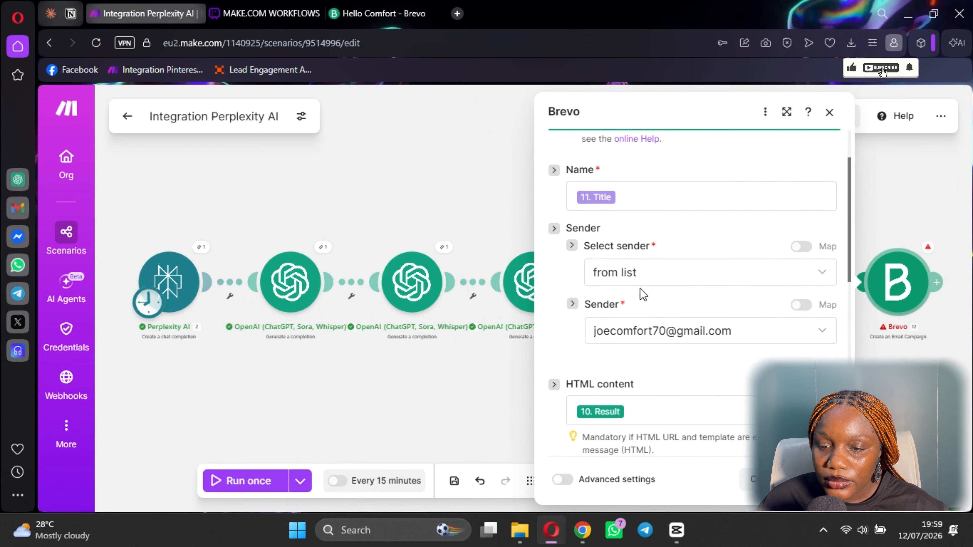
left_click(659, 198)
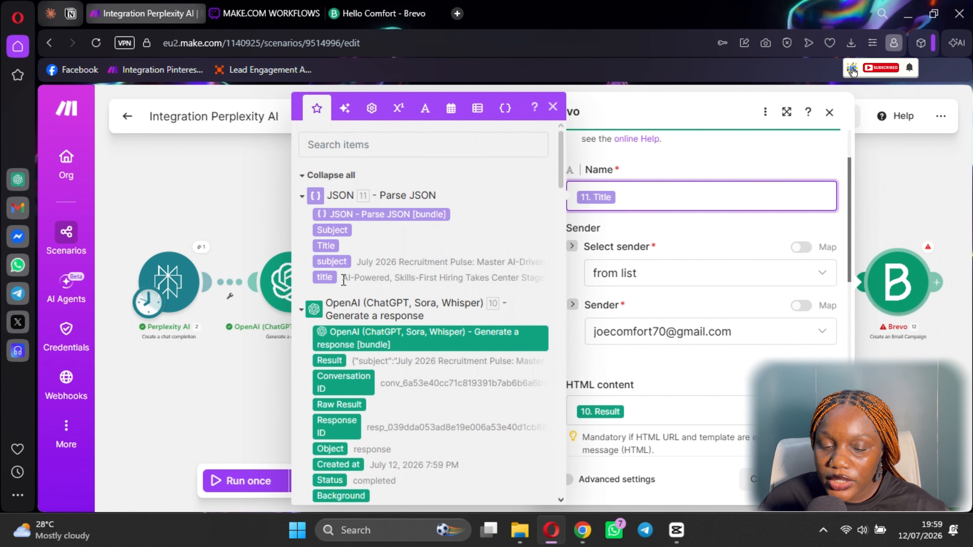
key("BackSpace")
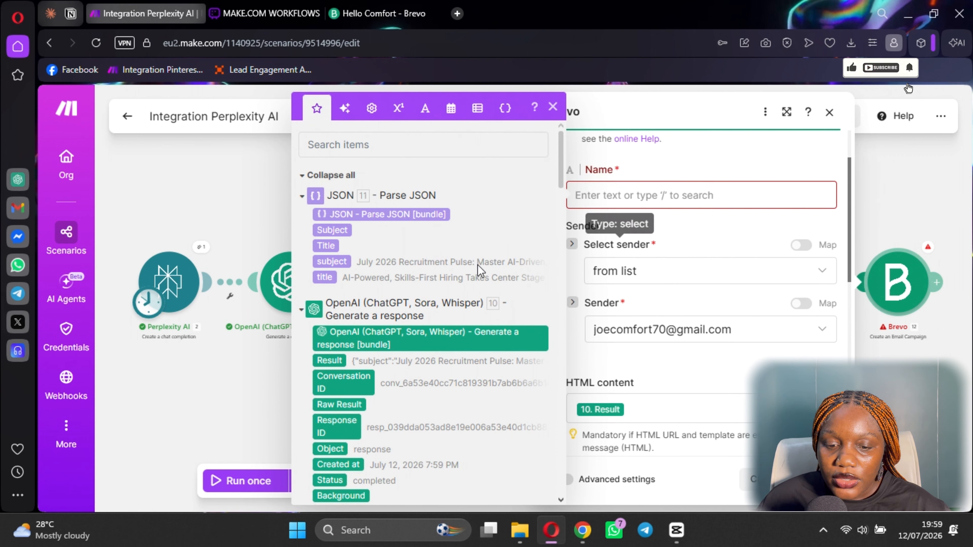
left_click(325, 277)
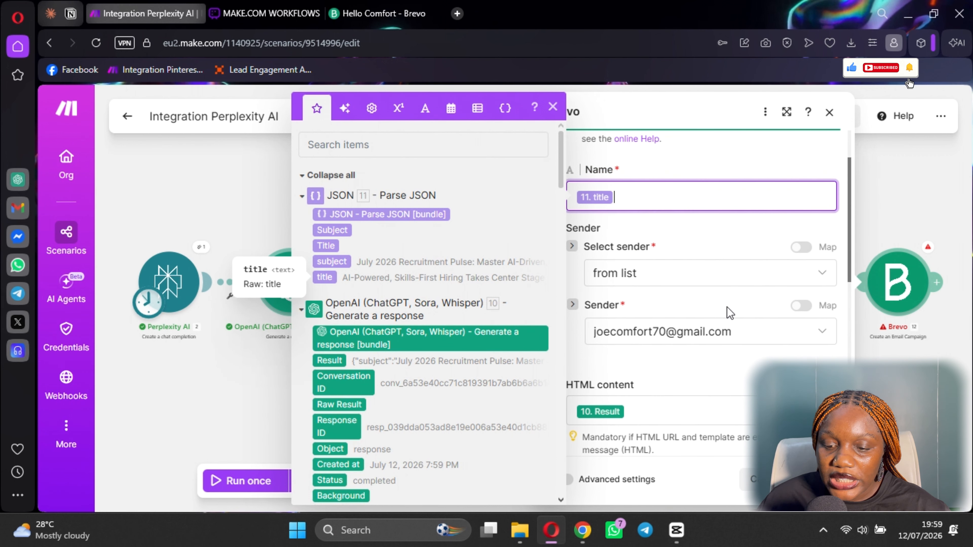
Step: Replace the campaign's subject mapping with the lowercase "subject" value from Parse JSON and save the Brevo module
scroll(709, 314, "down", 10)
left_click(663, 272)
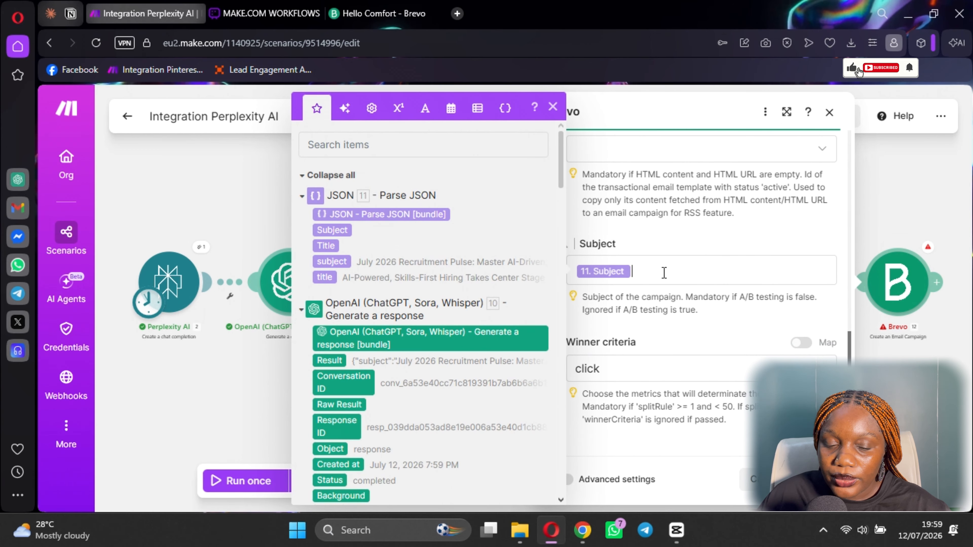
key("BackSpace")
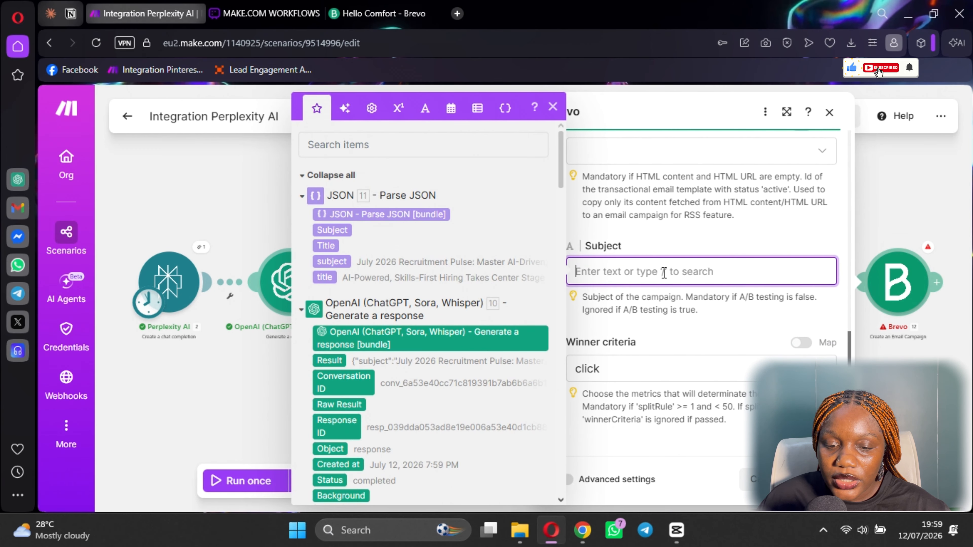
left_click(335, 264)
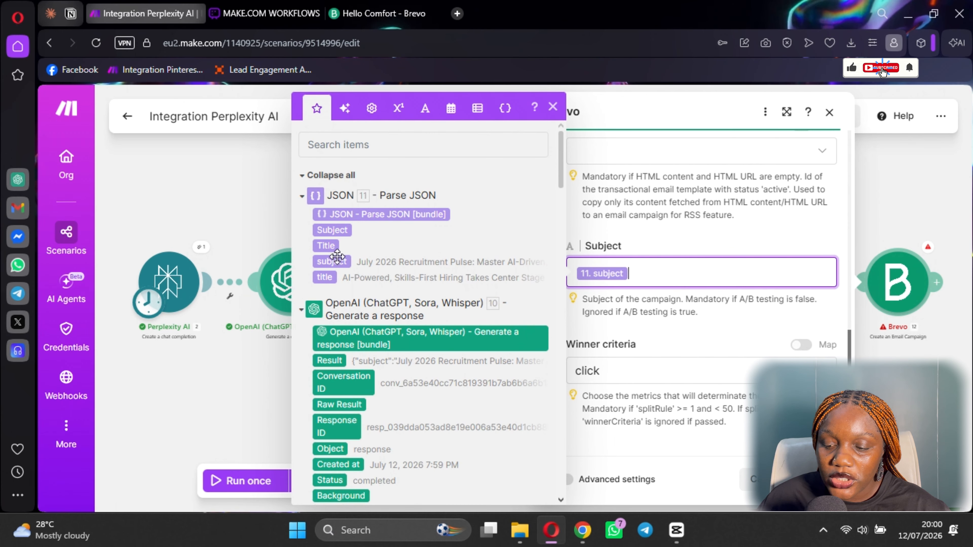
left_click(814, 479)
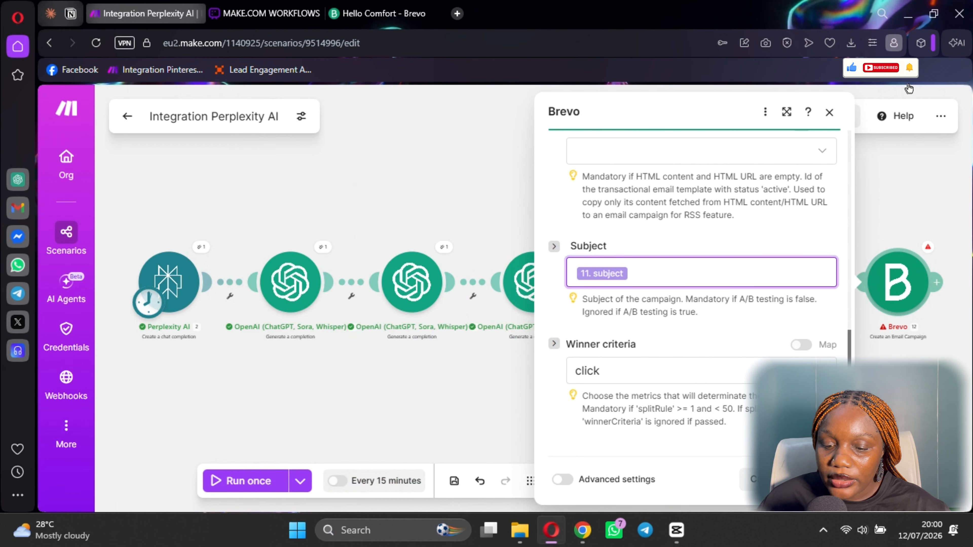
Step: Save the scenario and run it once with existing data from the 7/12/2026 7:58:57 PM run
left_click(454, 491)
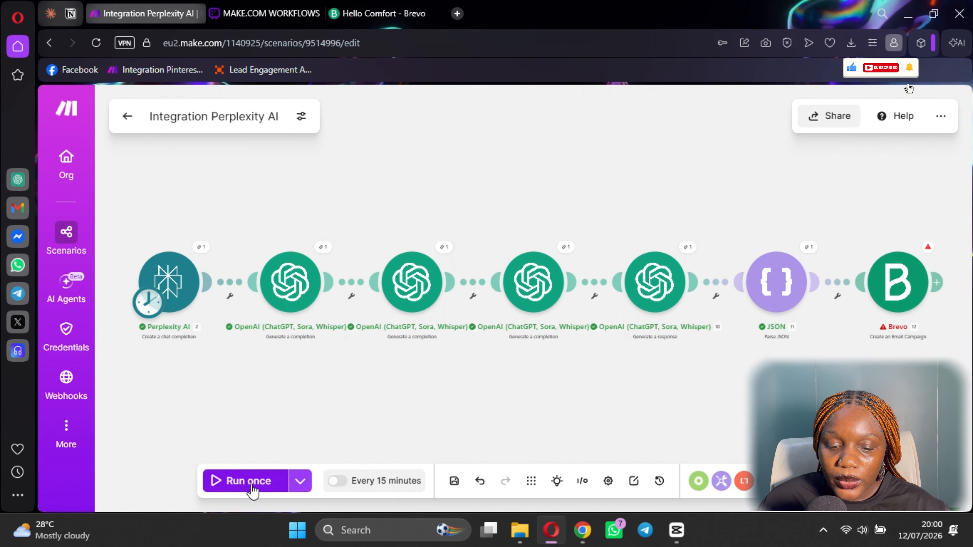
left_click(302, 486)
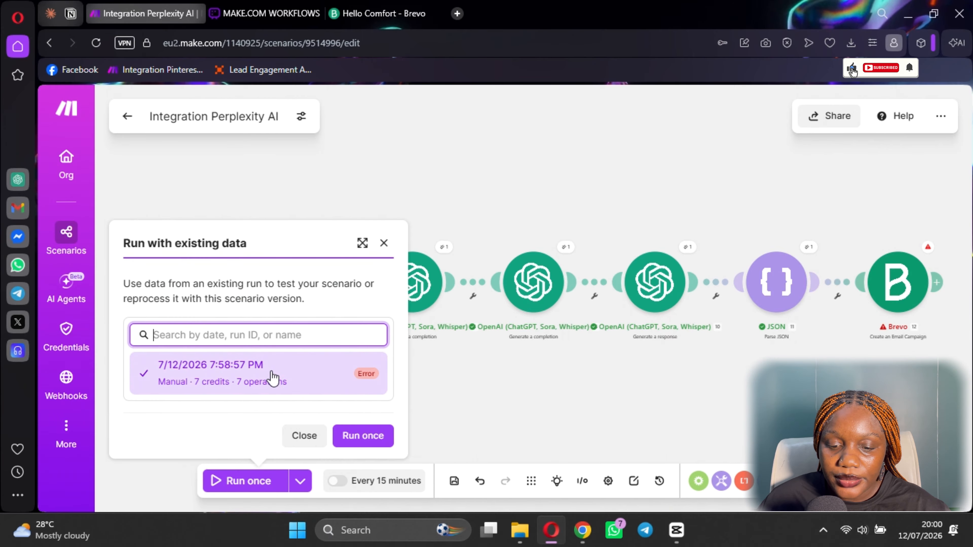
left_click(362, 435)
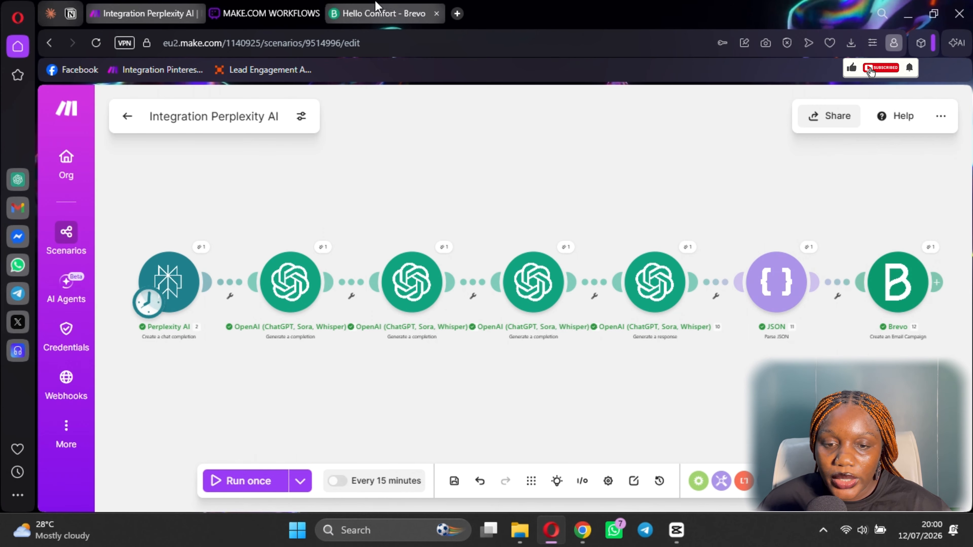
Step: Switch to Brevo and open the marketing campaigns list to check for the newly created draft
left_click(355, 21)
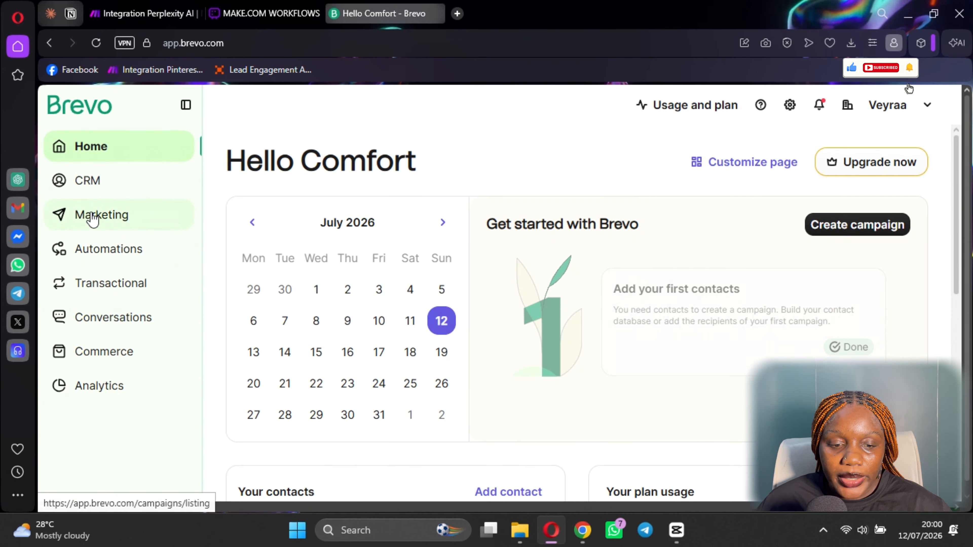
left_click(92, 220)
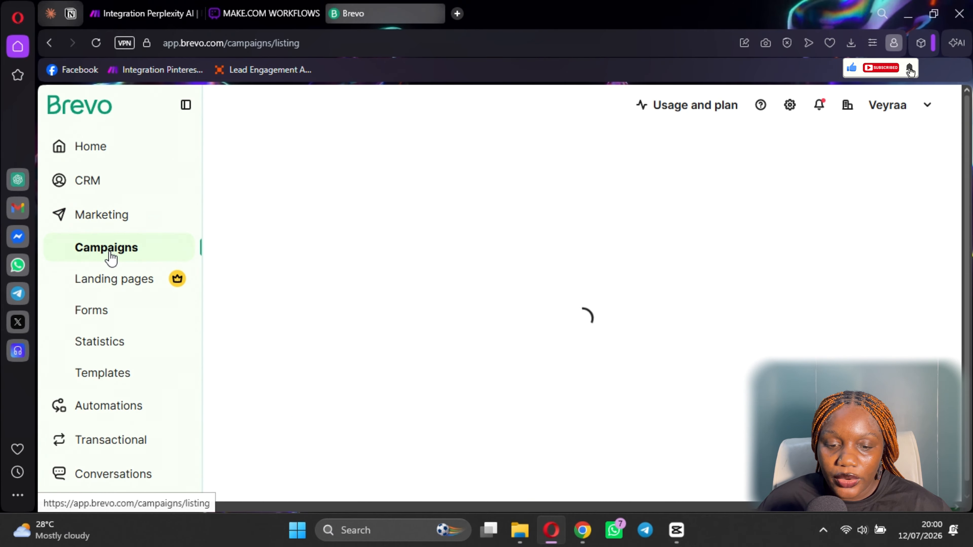
scroll(678, 337, "down", 3)
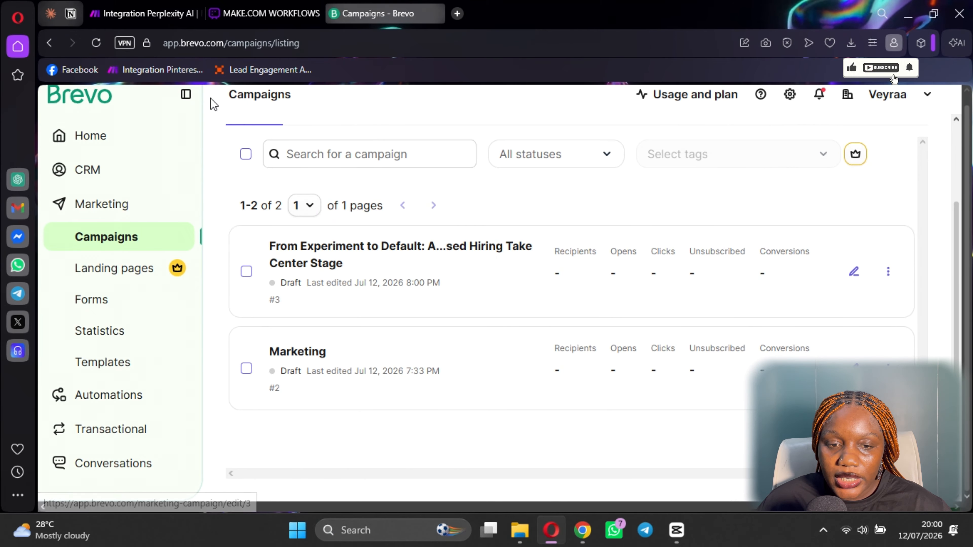
Step: Compare the Parse JSON output title in Make with the newest campaign's name in Brevo, and return to the scenario
left_click(253, 13)
left_click(169, 8)
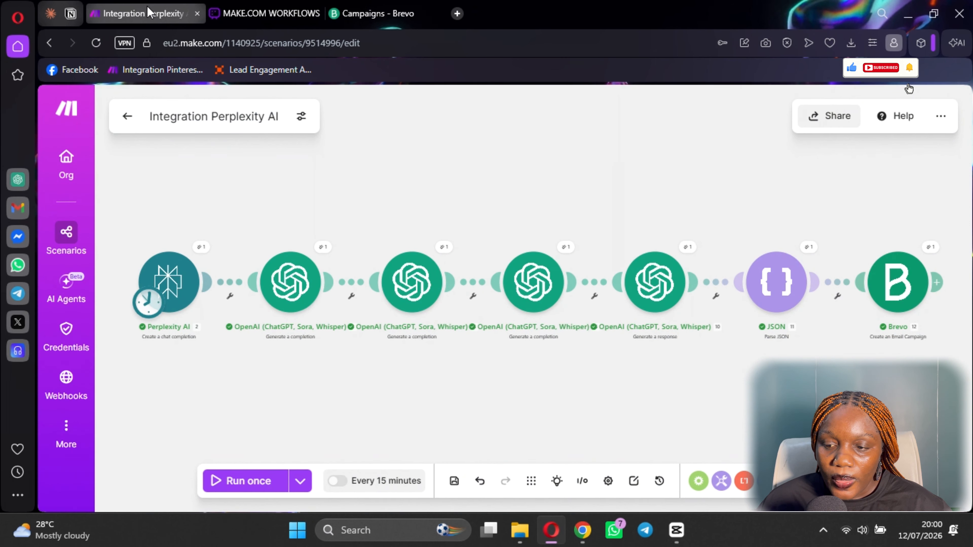
left_click(817, 249)
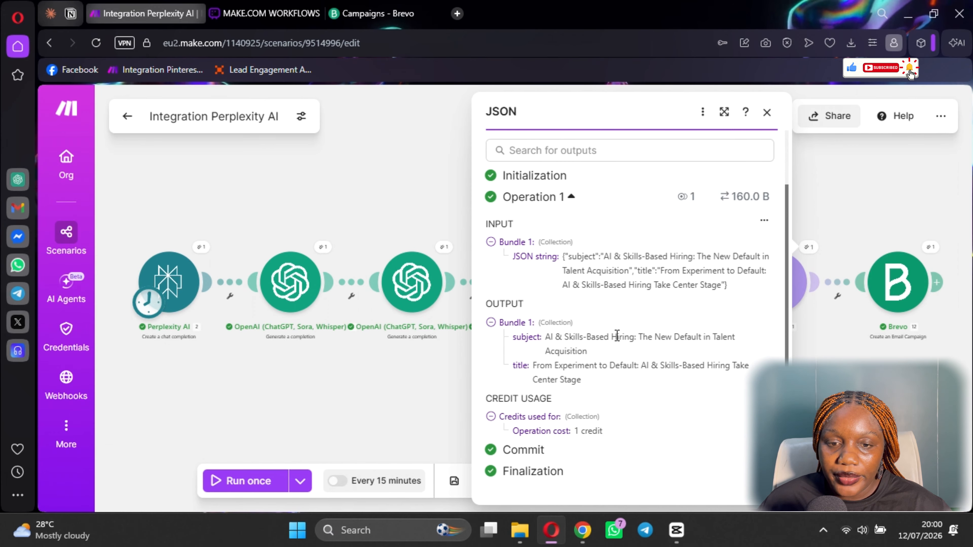
left_click(374, 13)
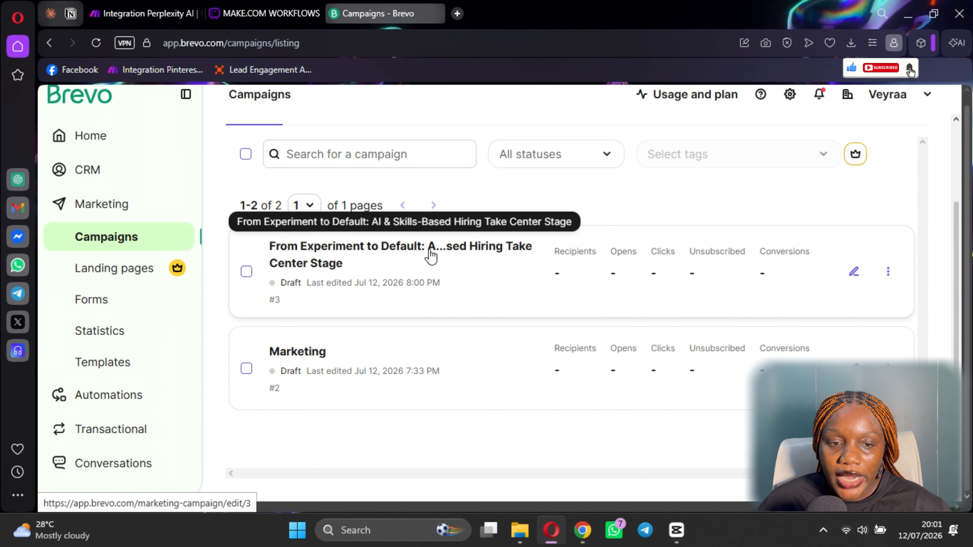
left_click(180, 9)
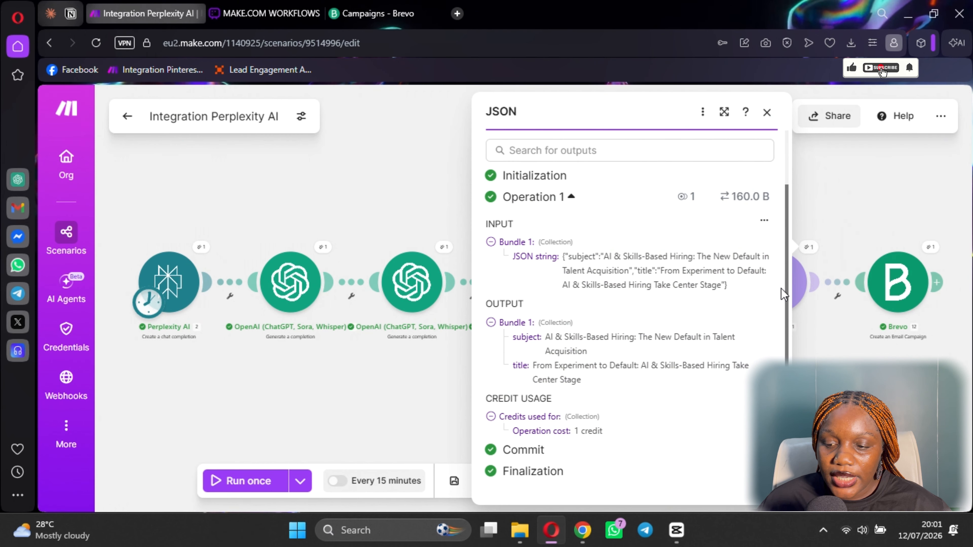
left_click(962, 292)
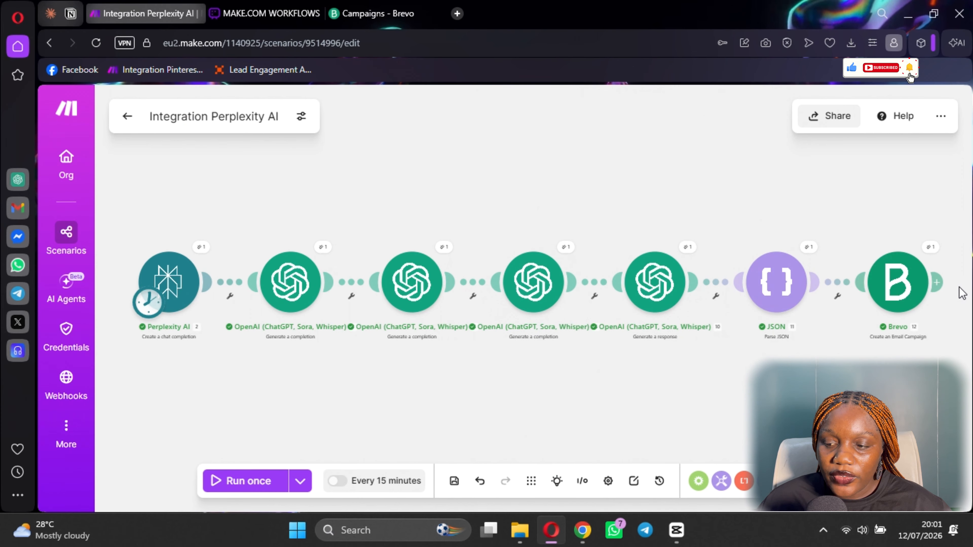
left_click(937, 284)
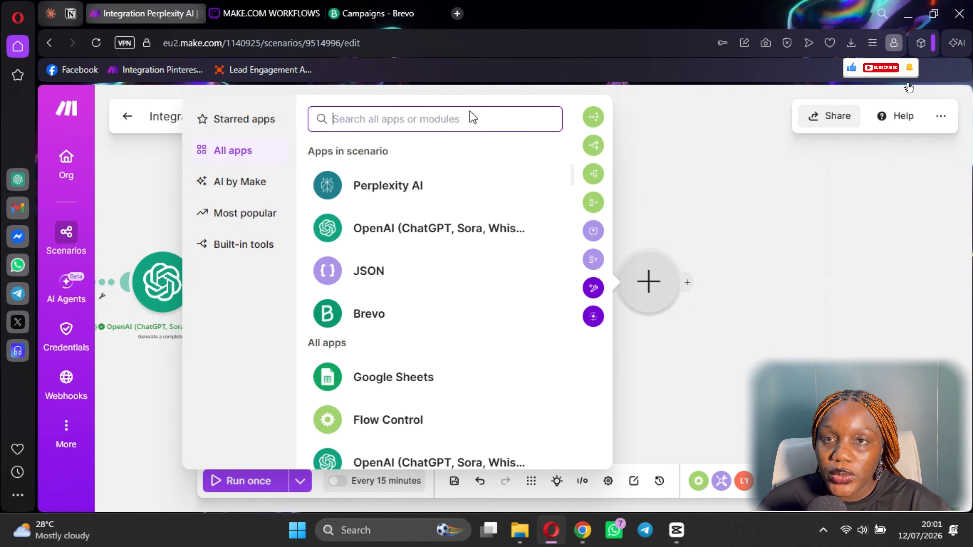
Step: Open the newest draft campaign in Brevo and review its sender, recipients, subject and design sections
left_click(383, 13)
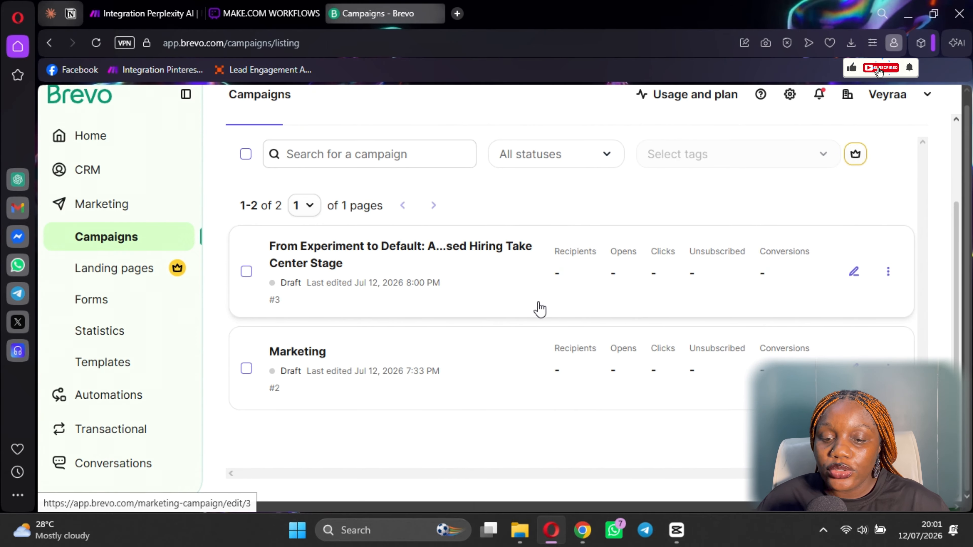
left_click(420, 260)
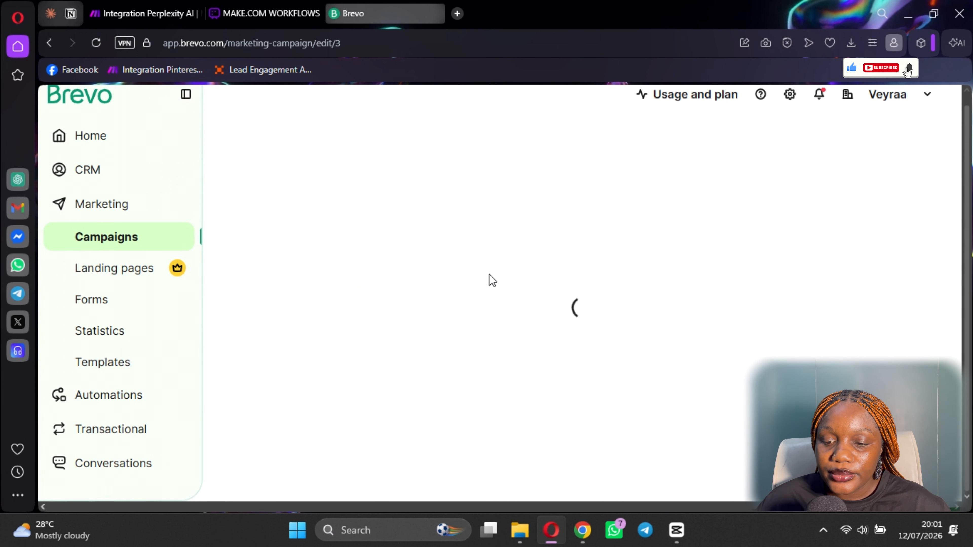
scroll(563, 255, "up", 1)
scroll(536, 284, "down", 2)
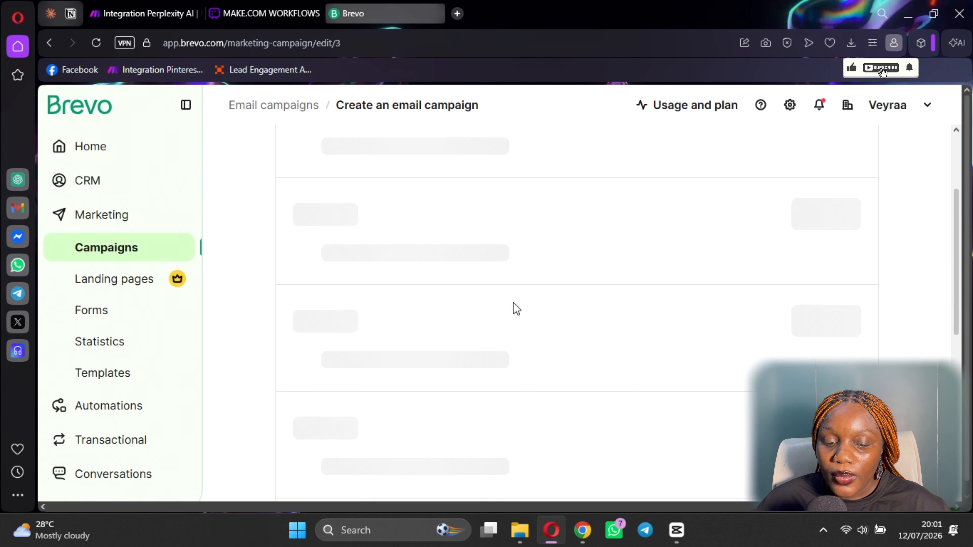
scroll(436, 341, "down", 2)
scroll(452, 354, "up", 3)
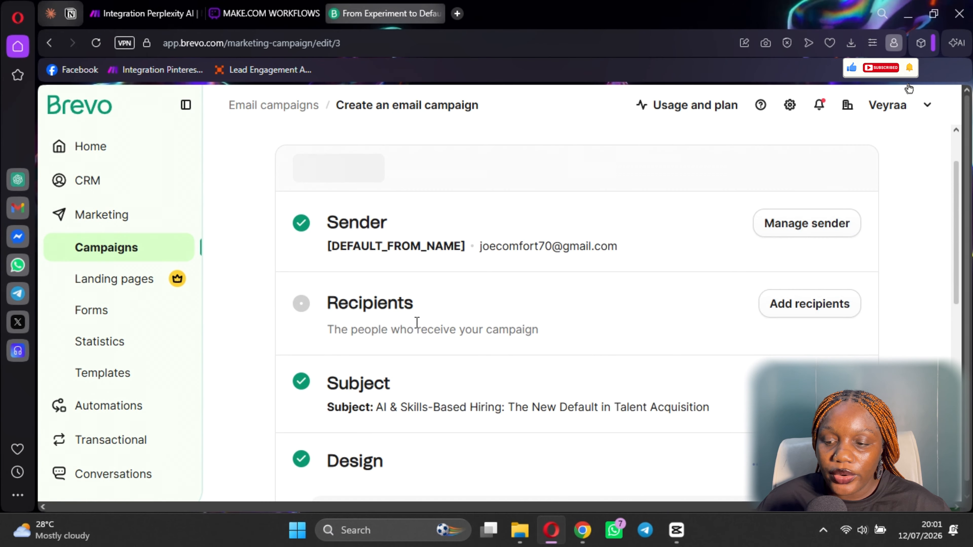
scroll(471, 326, "down", 7)
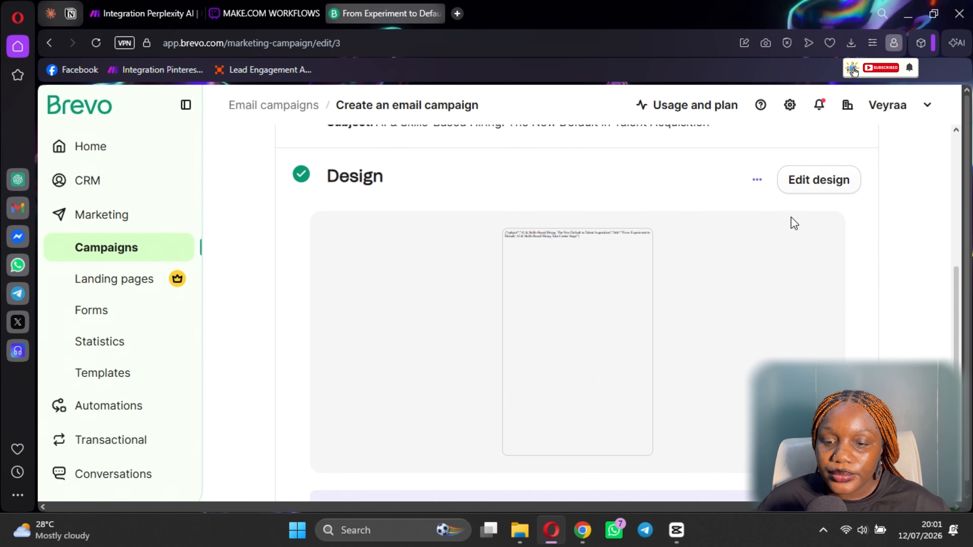
Step: Open the campaign's design in the HTML editor and inspect the full email content
left_click(809, 181)
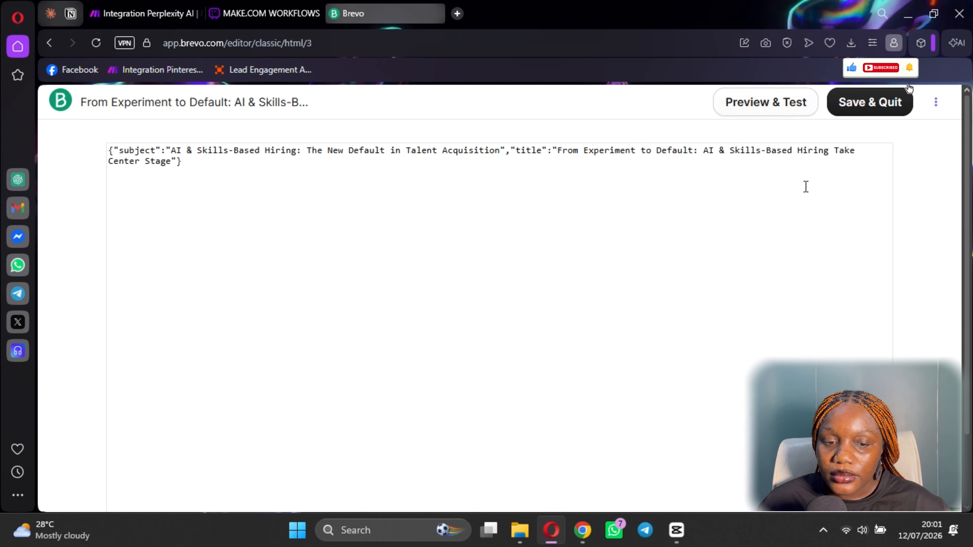
scroll(215, 204, "down", 5)
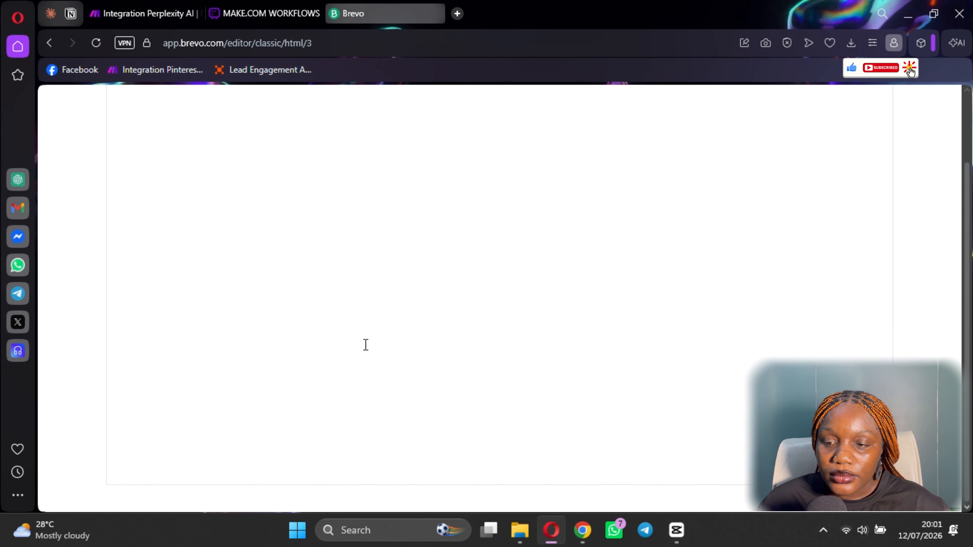
scroll(365, 345, "up", 5)
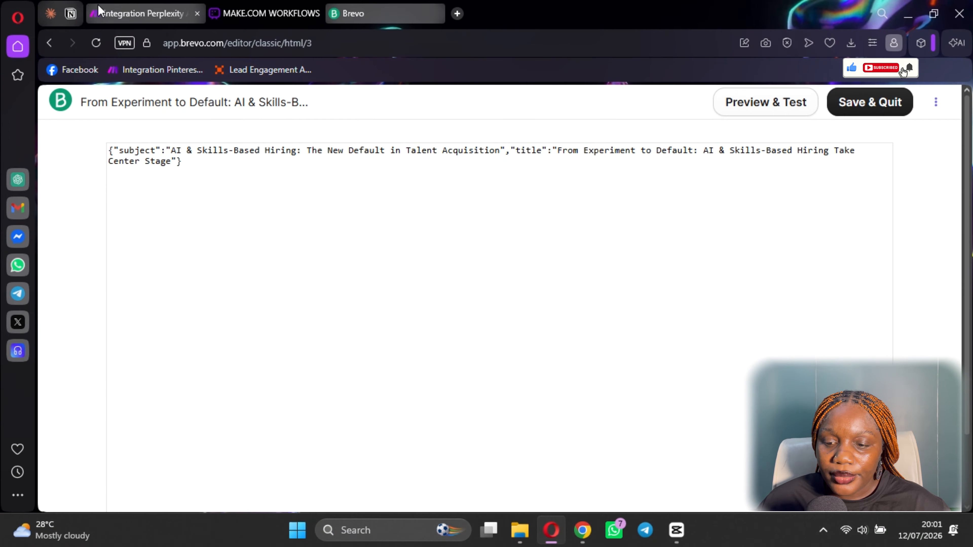
Step: Return to the Make scenario and clear the current HTML content mapping in the Brevo Create an Email Campaign module
left_click(188, 14)
left_click(762, 299)
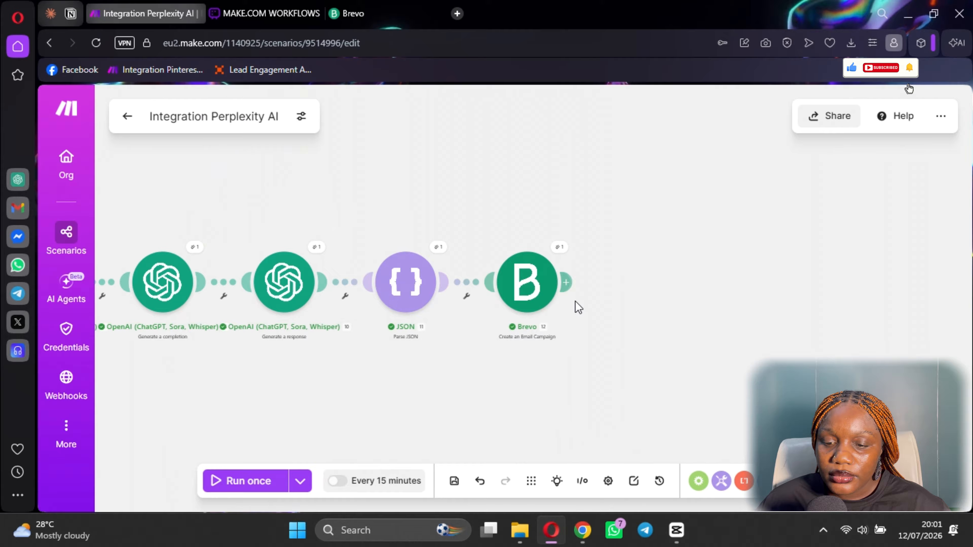
left_click(524, 291)
scroll(794, 354, "down", 10)
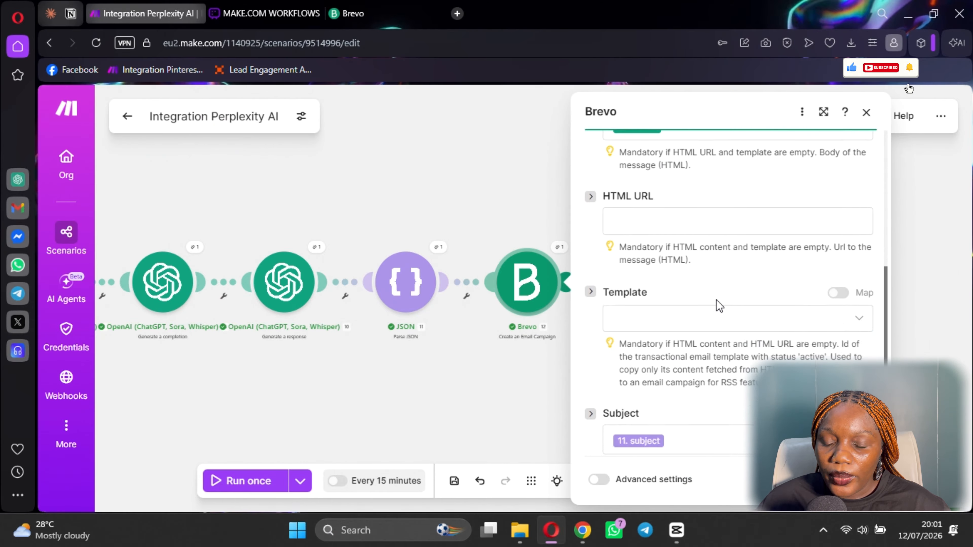
scroll(714, 287, "up", 3)
scroll(716, 318, "down", 3)
scroll(722, 362, "up", 3)
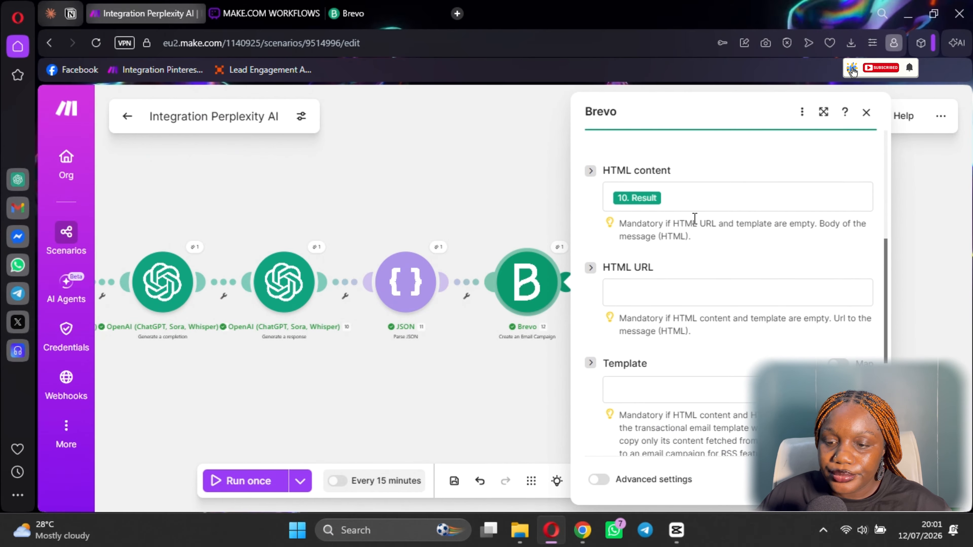
left_click(689, 204)
key("BackSpace")
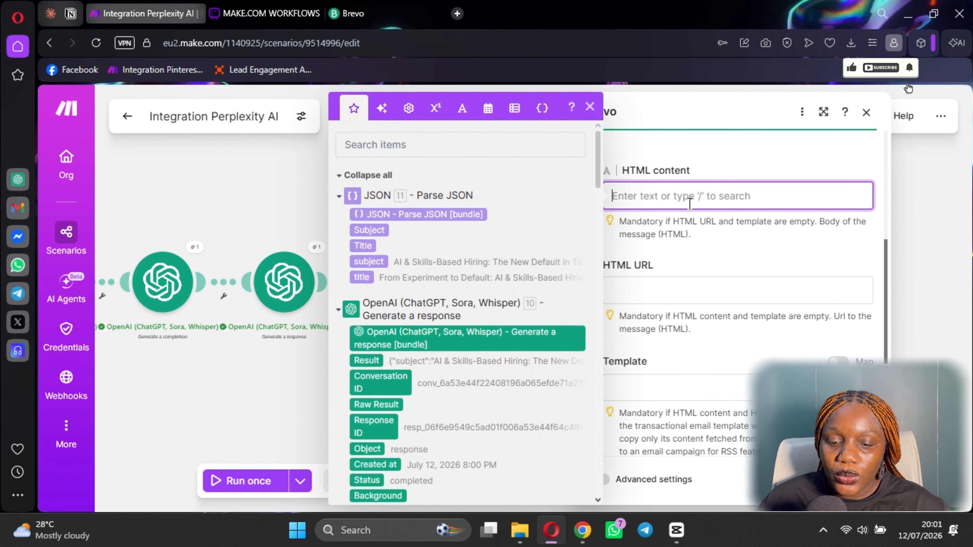
Step: Map the Brevo module's HTML content to the Result of OpenAI completion module 6 and save the module
scroll(407, 264, "down", 3)
scroll(407, 265, "down", 15)
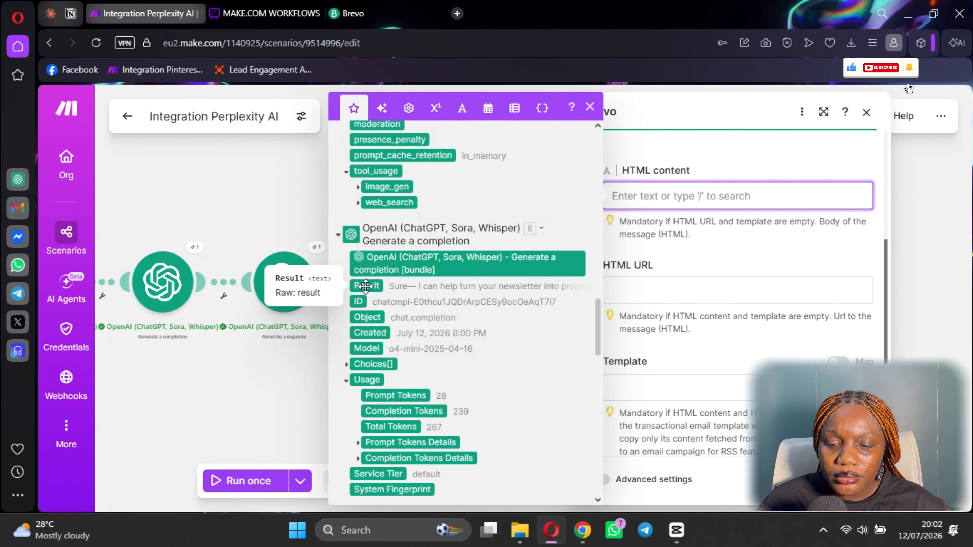
left_click(365, 286)
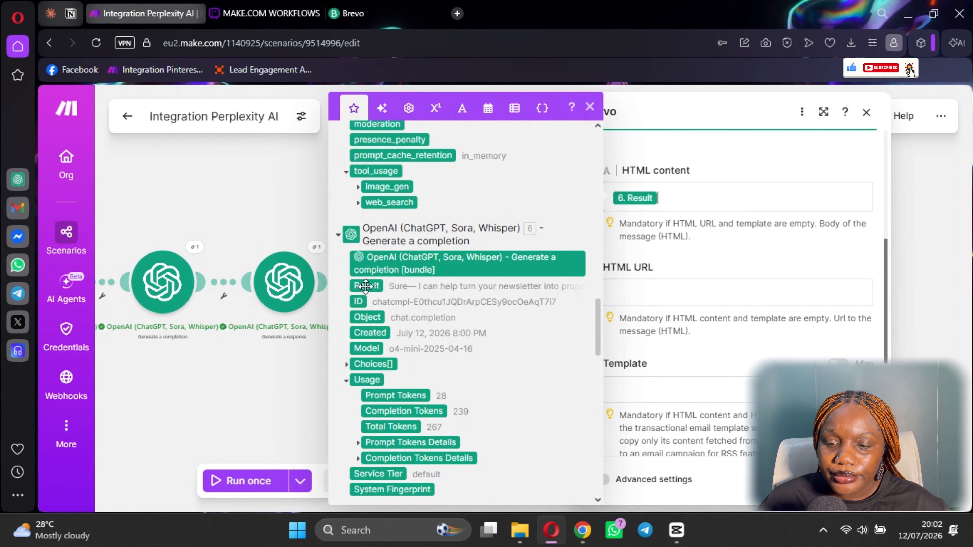
left_click(729, 275)
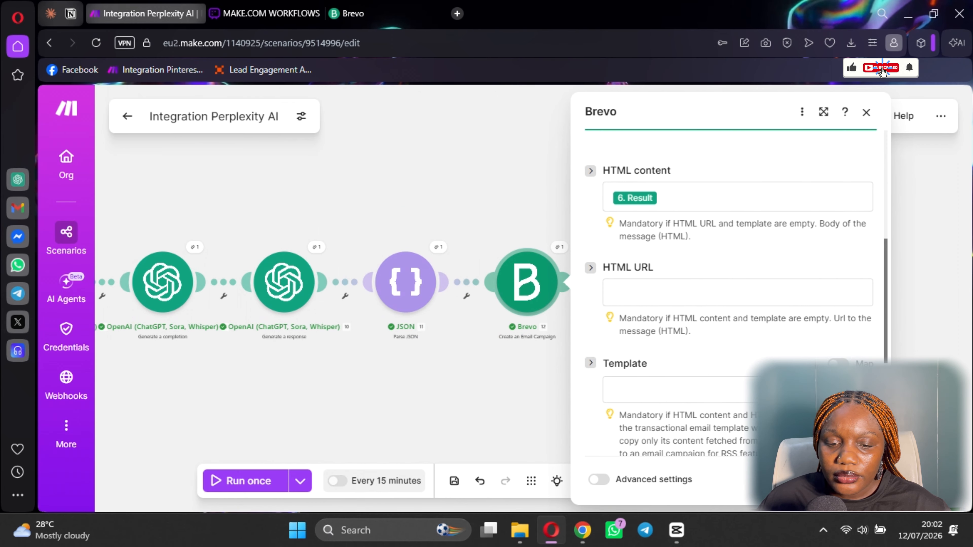
left_click(853, 479)
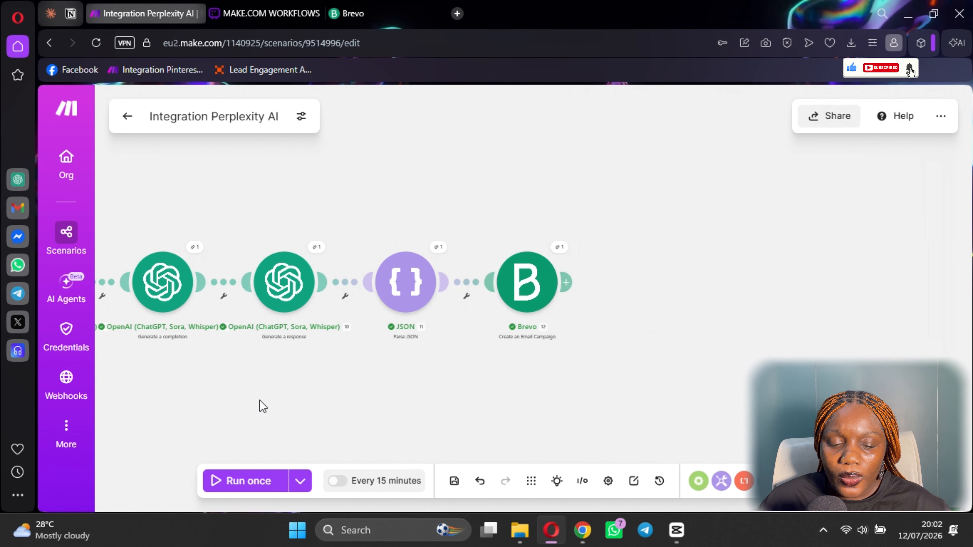
Step: Open OpenAI completion module 6, check its system prompt, and add a colon after NewsLetter in the user message's text content
left_click(136, 280)
scroll(415, 340, "down", 5)
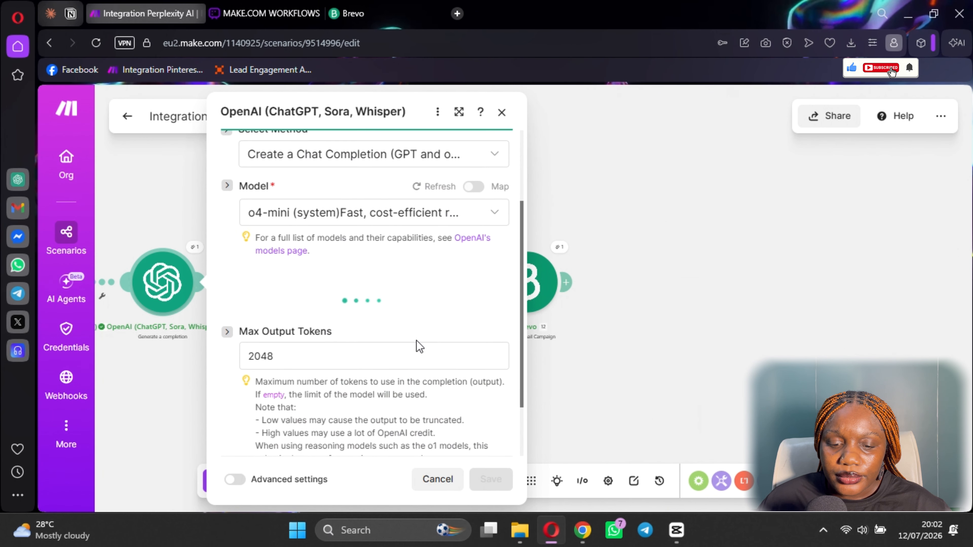
scroll(393, 333, "down", 5)
scroll(393, 332, "up", 2)
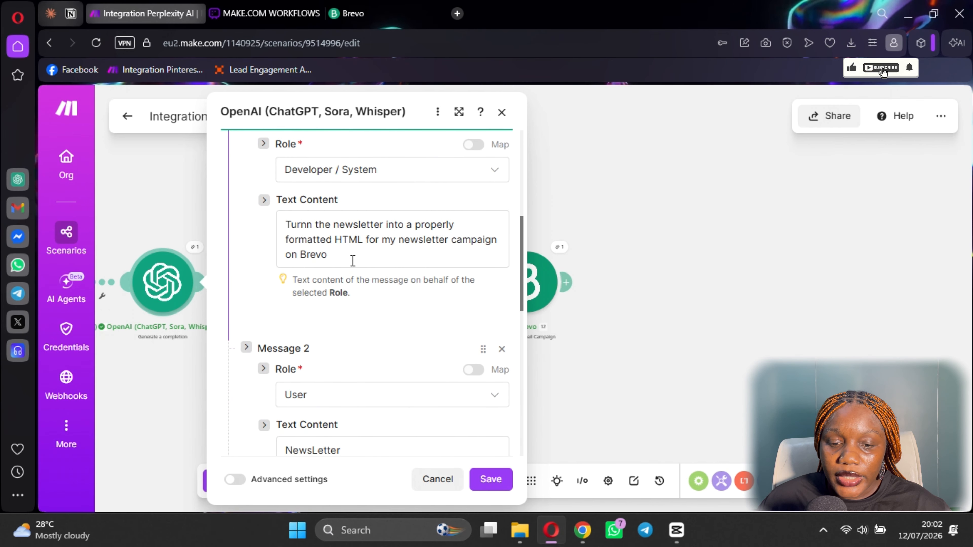
left_click(351, 258)
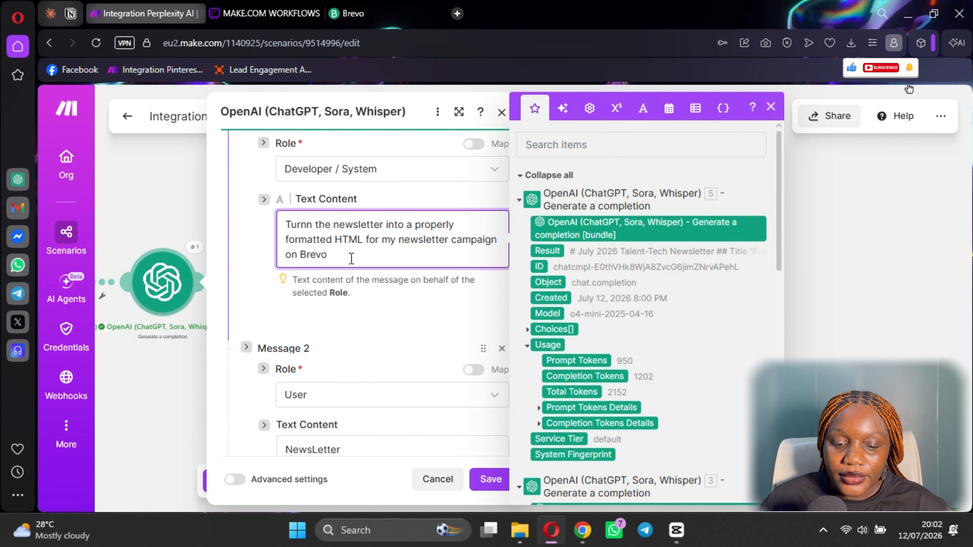
scroll(352, 258, "down", 2)
left_click(358, 375)
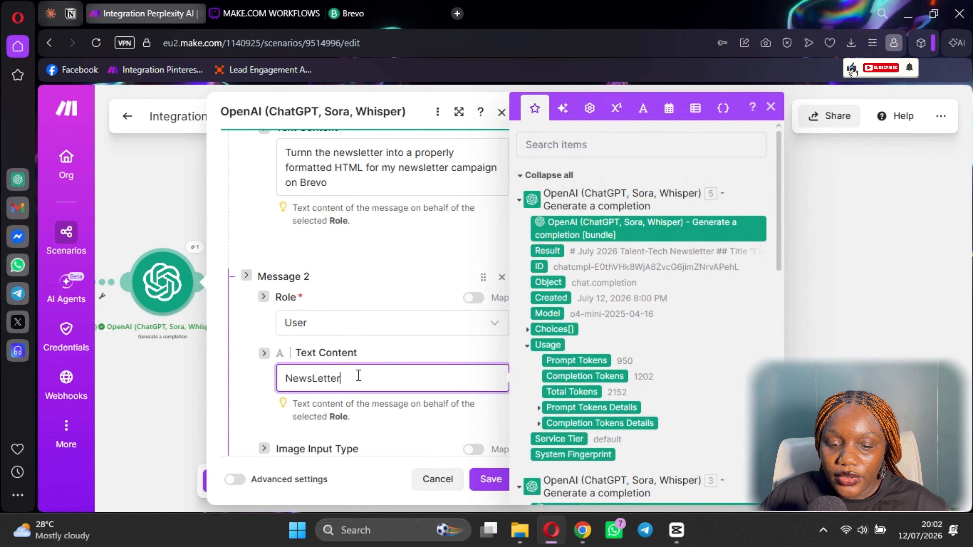
type(":")
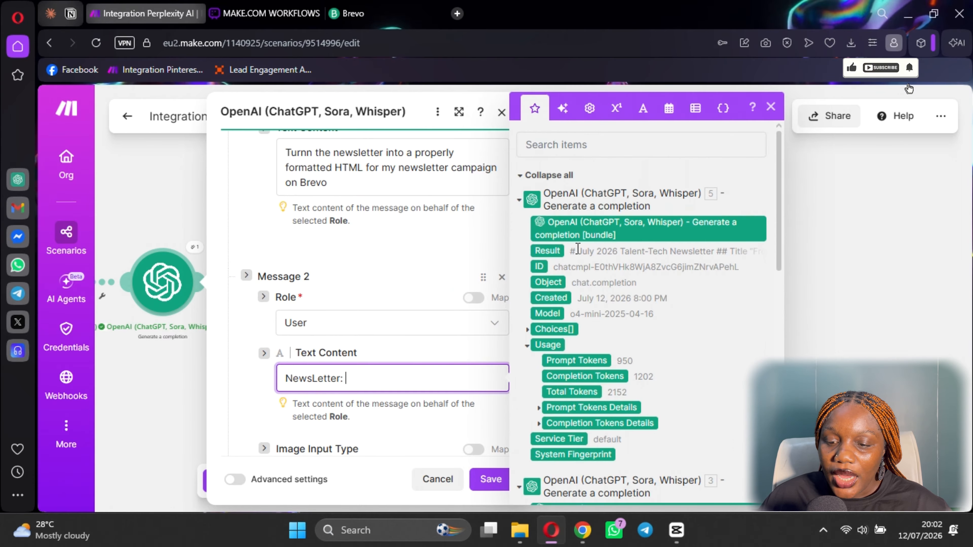
Step: Try mapping the Result of OpenAI completion module 3 after the NewsLetter label in the user message
scroll(561, 251, "down", 6)
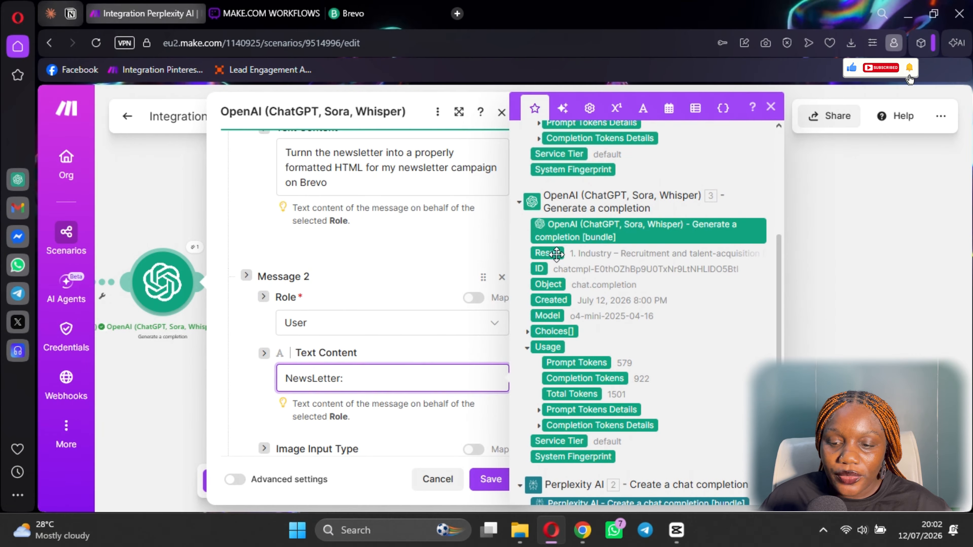
left_click(561, 252)
scroll(430, 332, "down", 4)
scroll(434, 337, "up", 4)
scroll(425, 339, "up", 5)
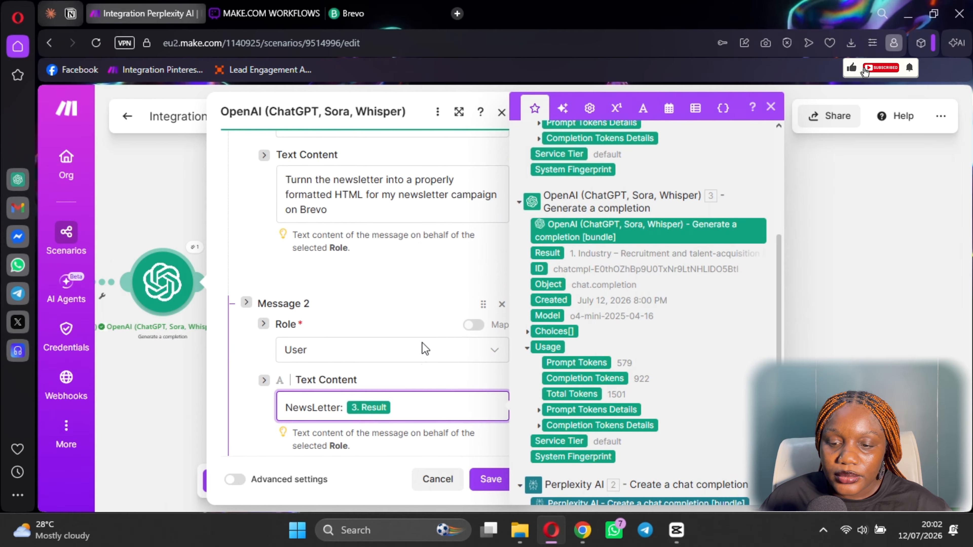
scroll(420, 340, "down", 3)
scroll(550, 305, "up", 4)
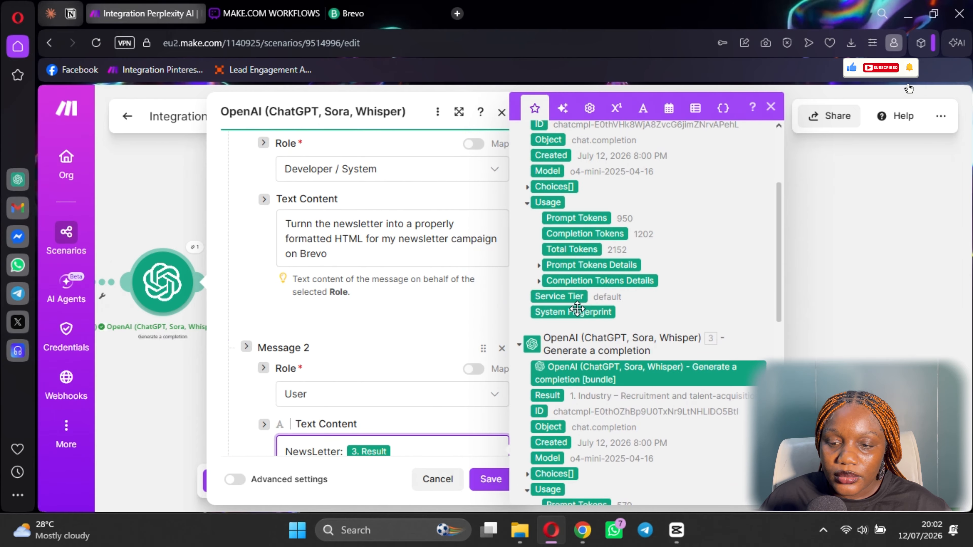
scroll(441, 330, "up", 4)
scroll(603, 319, "up", 5)
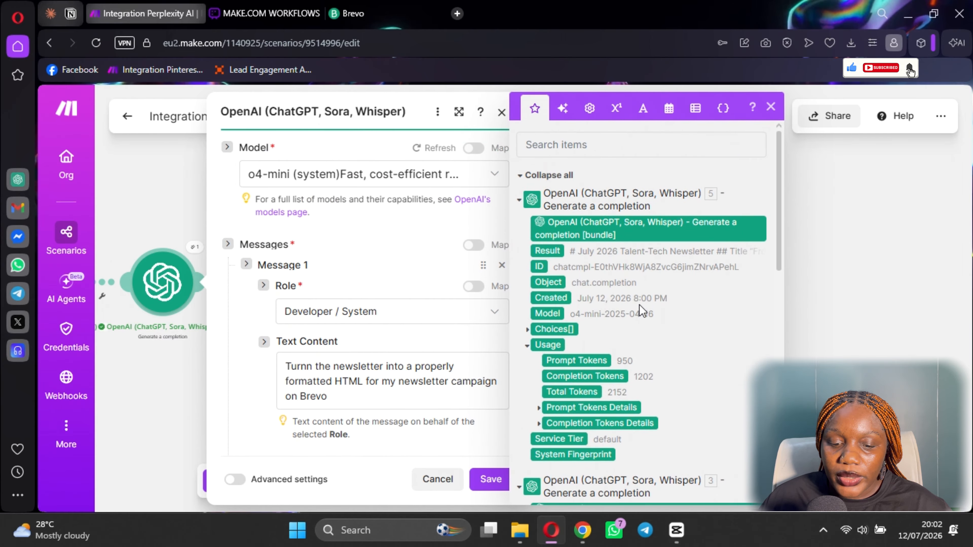
scroll(640, 310, "down", 5)
scroll(383, 364, "down", 5)
key("BackSpace")
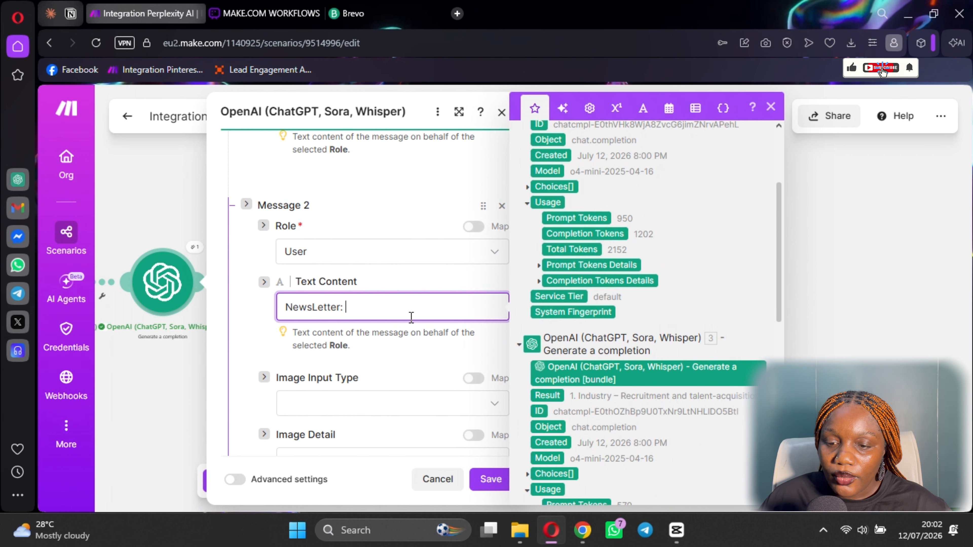
Step: Map the Result of OpenAI completion module 5 after the NewsLetter label in the user message and save the module
scroll(571, 270, "up", 4)
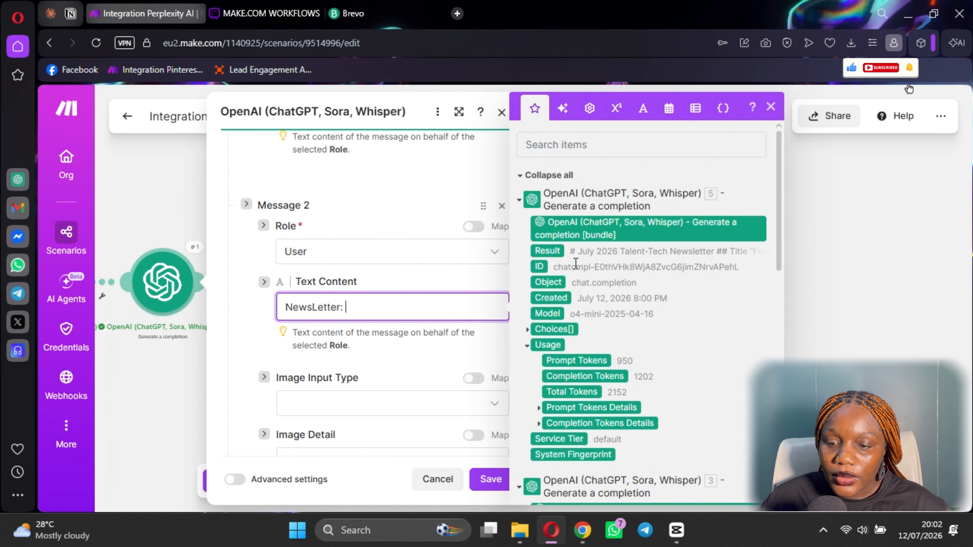
left_click(545, 250)
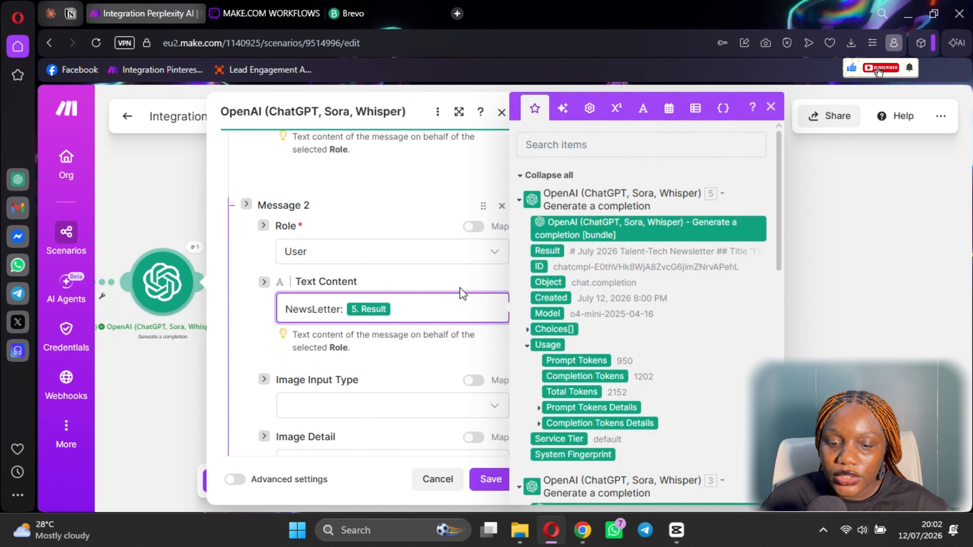
left_click(471, 285)
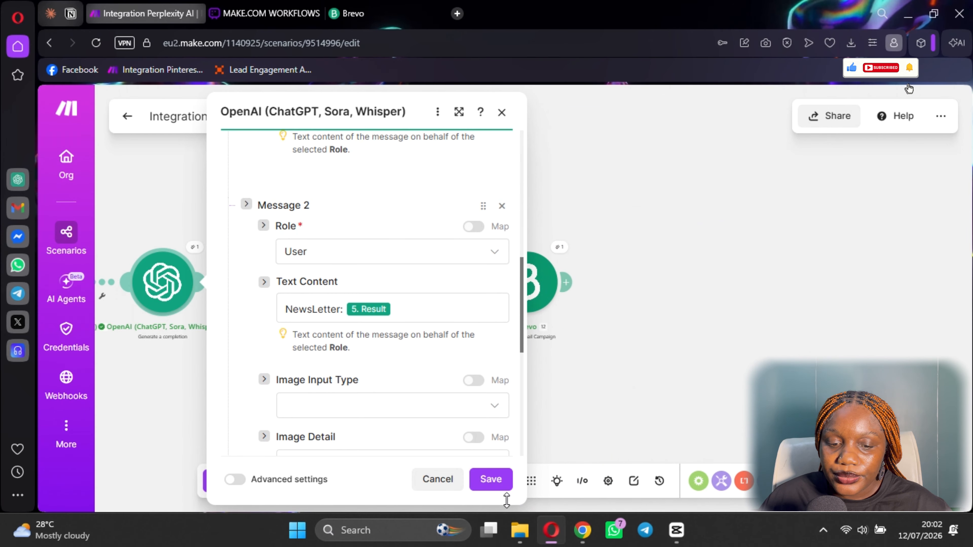
left_click(493, 480)
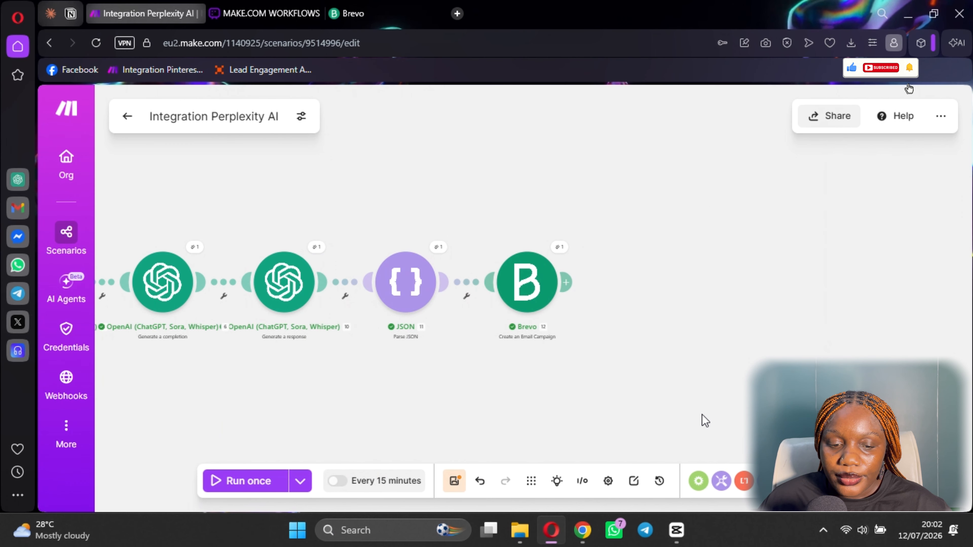
Step: Check the prompt of the second OpenAI completion module in the chain and rename that module Create Newsletter
scroll(450, 411, "down", 4)
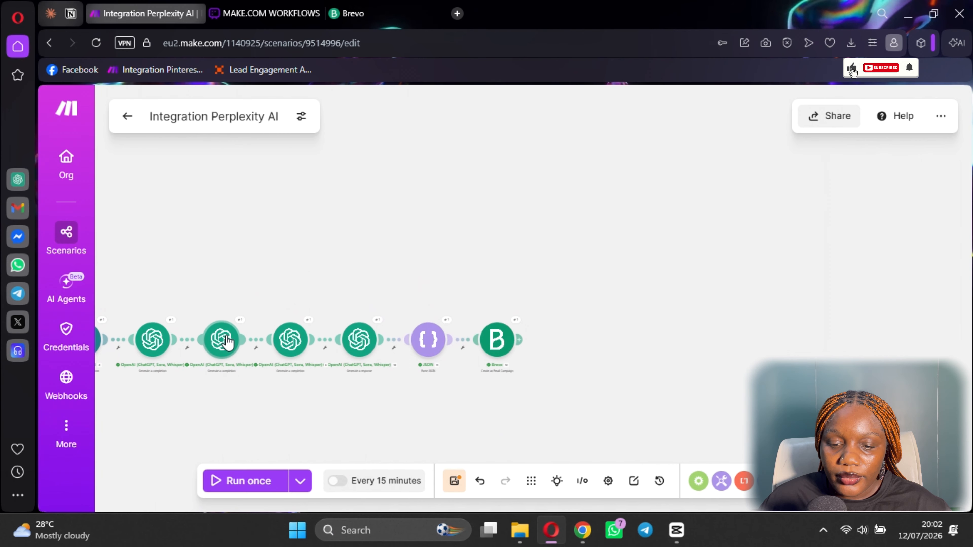
left_click(223, 340)
scroll(380, 322, "down", 3)
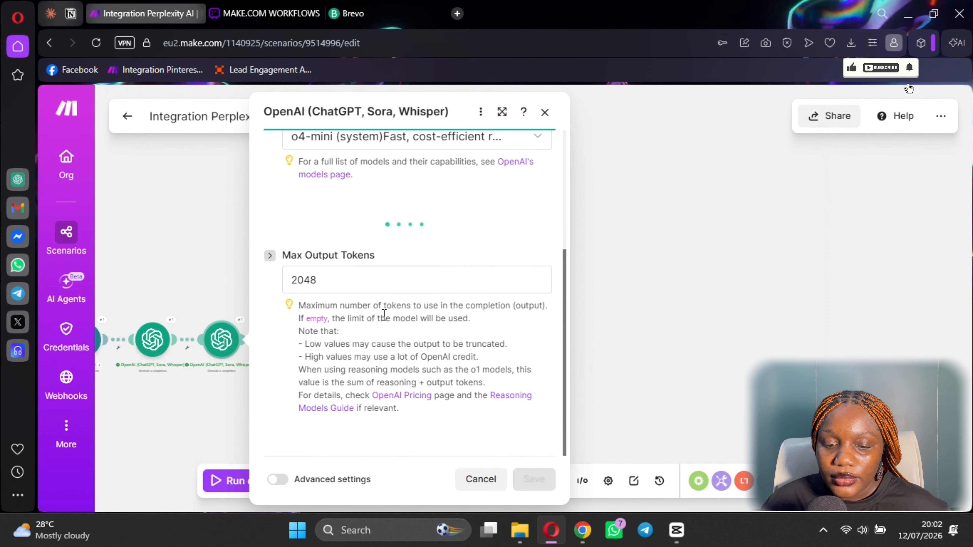
scroll(377, 312, "down", 3)
scroll(428, 298, "up", 2)
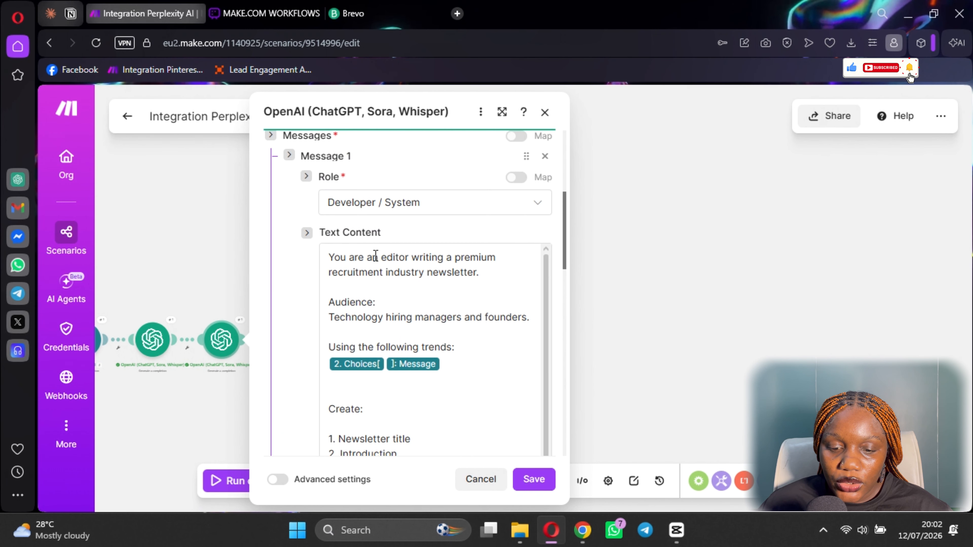
left_click(625, 321)
right_click(222, 341)
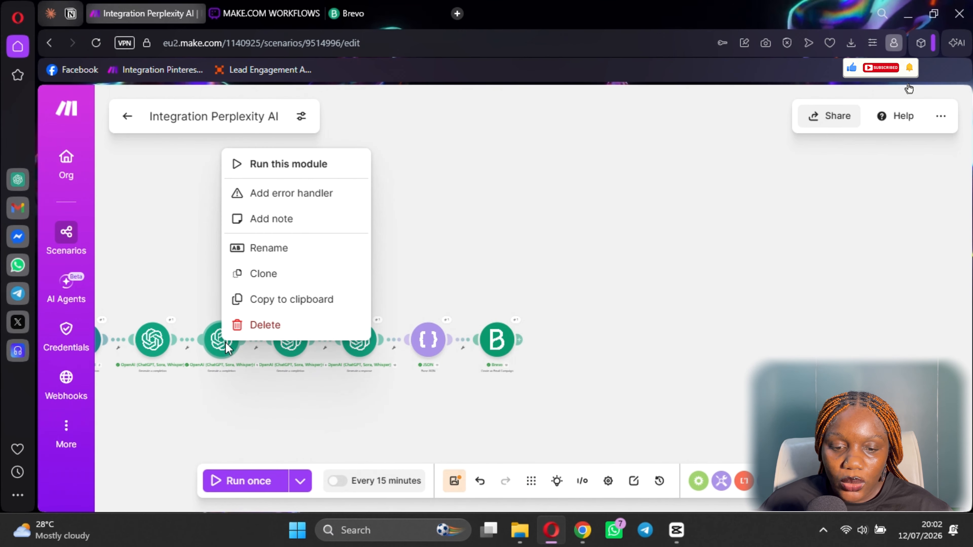
left_click(271, 251)
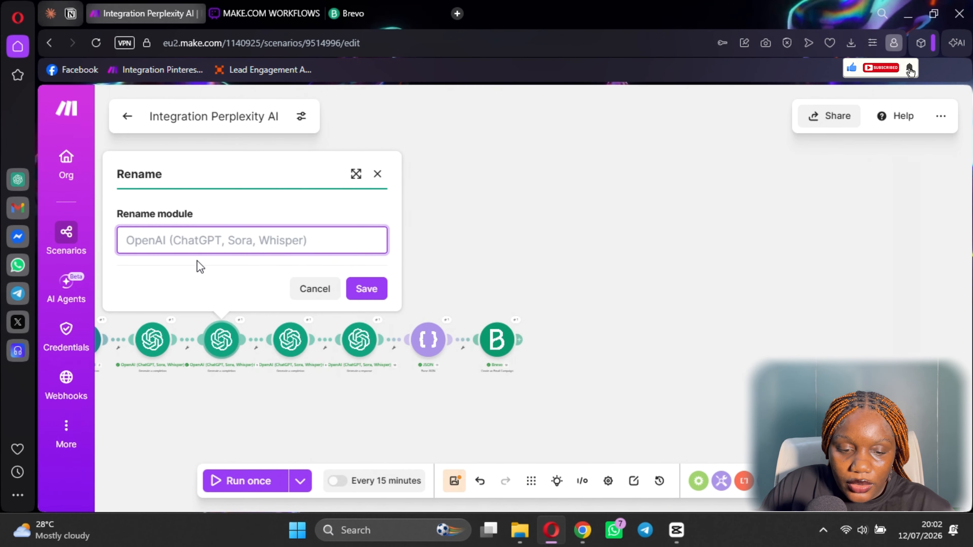
type("Create Newsletter")
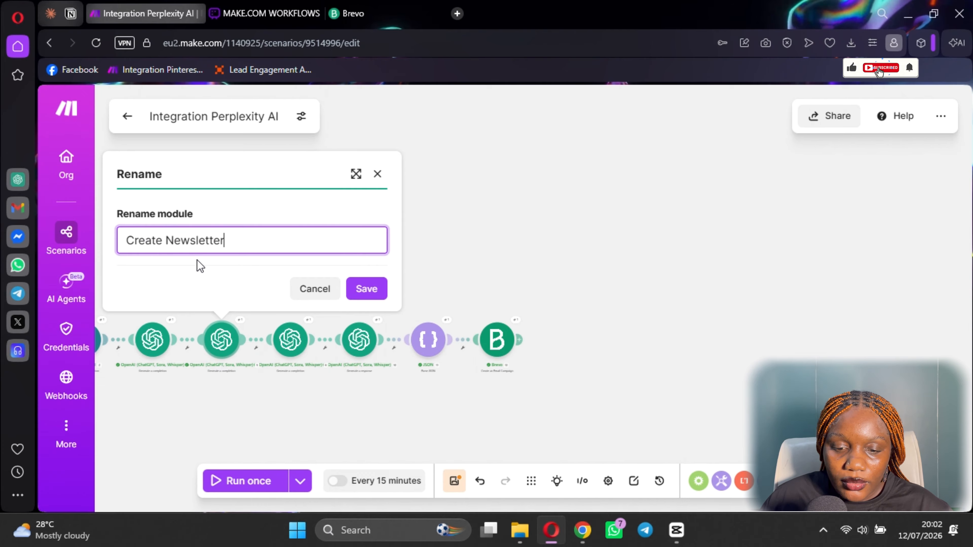
left_click(376, 290)
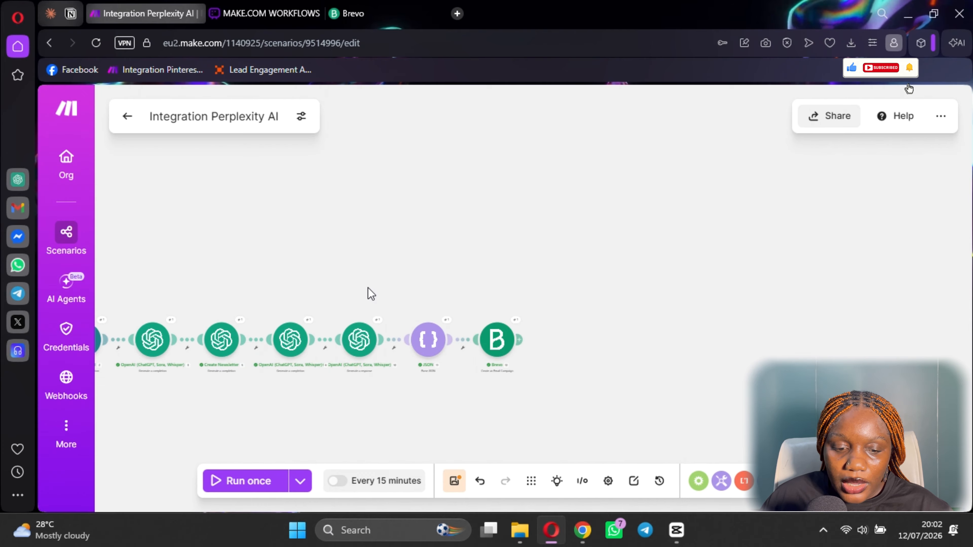
Step: Rename the OpenAI completion module just before Create Newsletter as Analyse Article
right_click(155, 336)
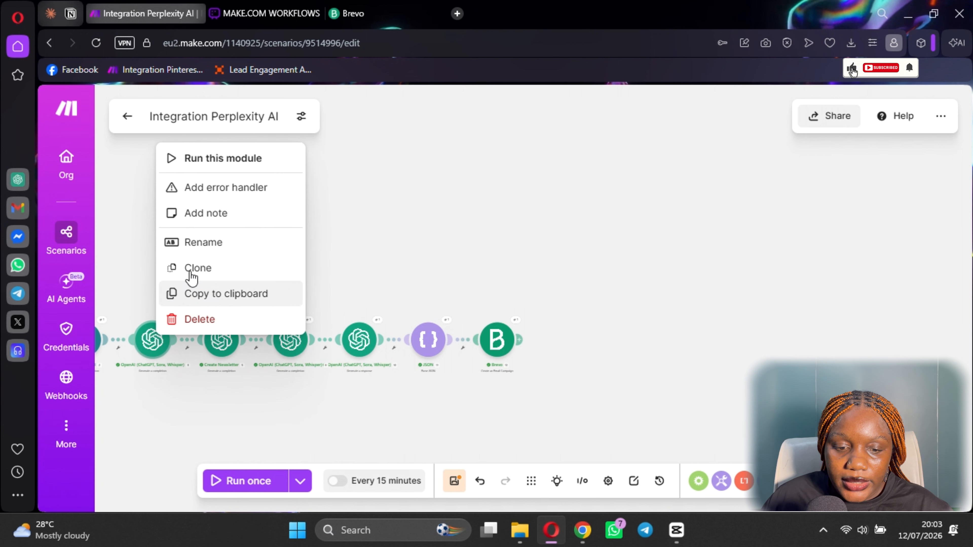
left_click(215, 245)
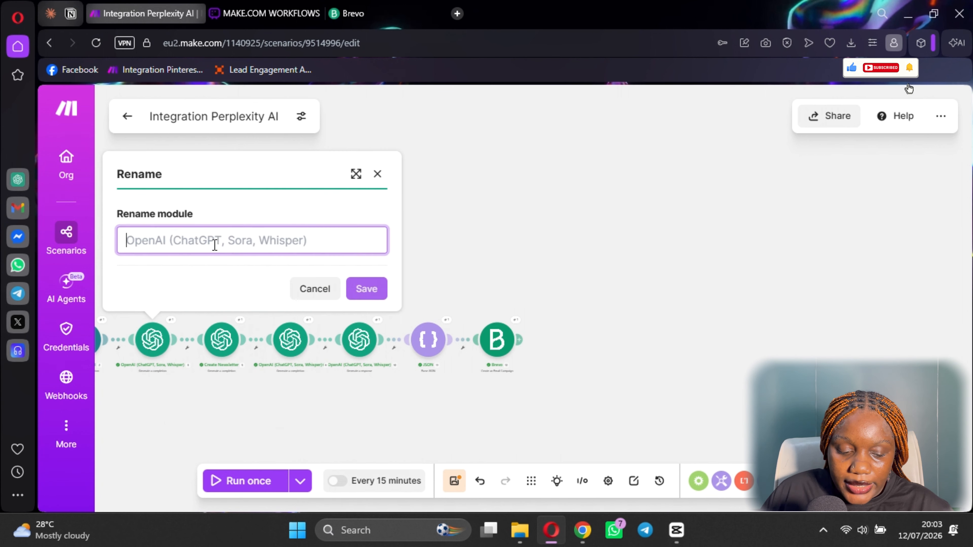
type("Analyse Article")
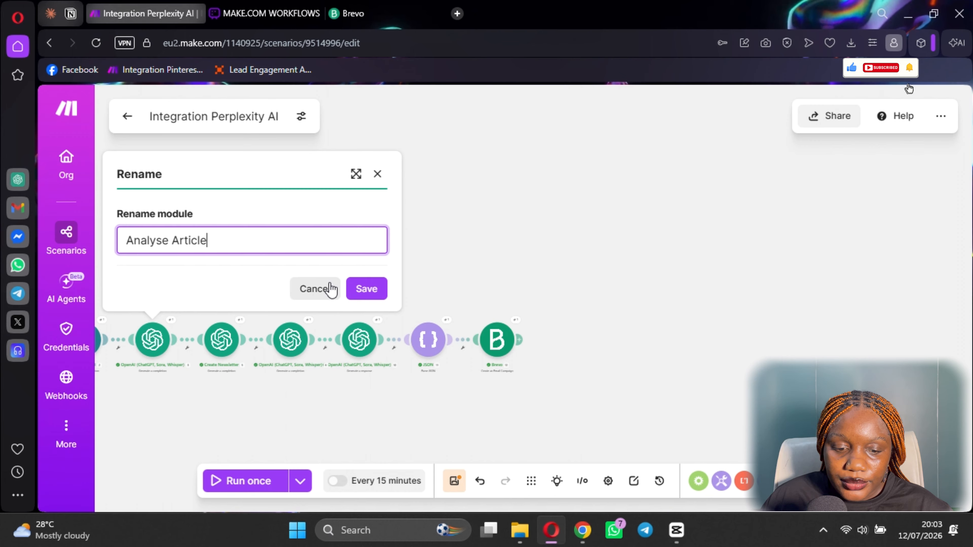
left_click(366, 288)
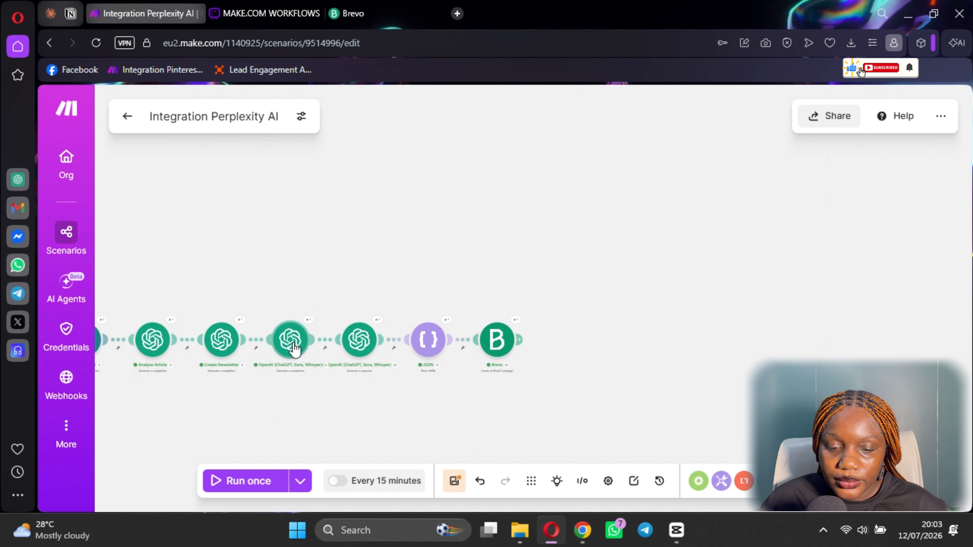
Step: Rename the OpenAI completion module right after Create Newsletter as HTML Newsletter
right_click(293, 347)
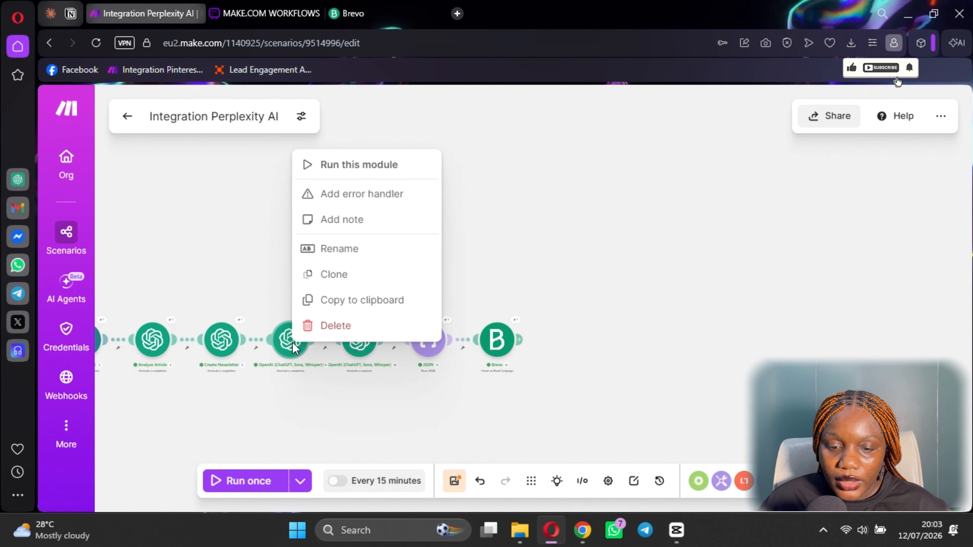
left_click(357, 253)
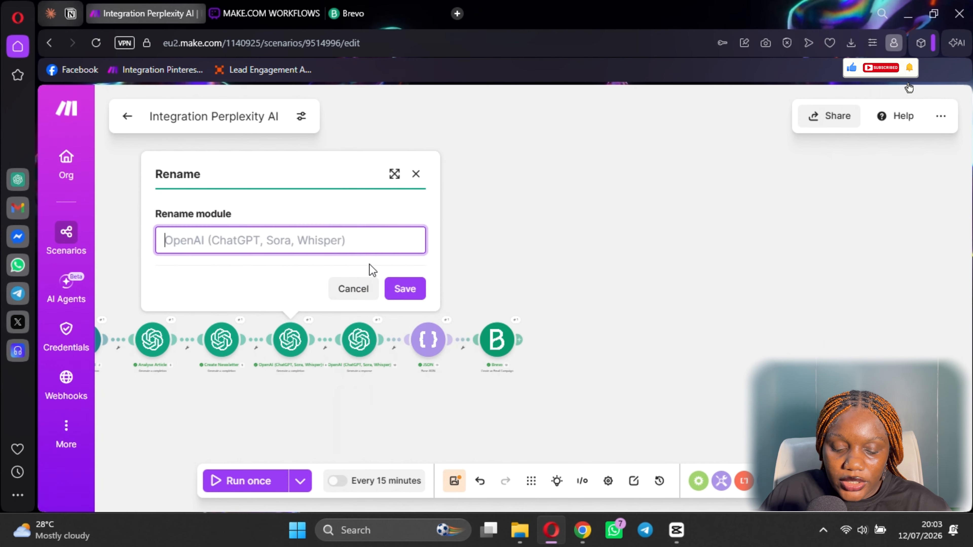
type("H")
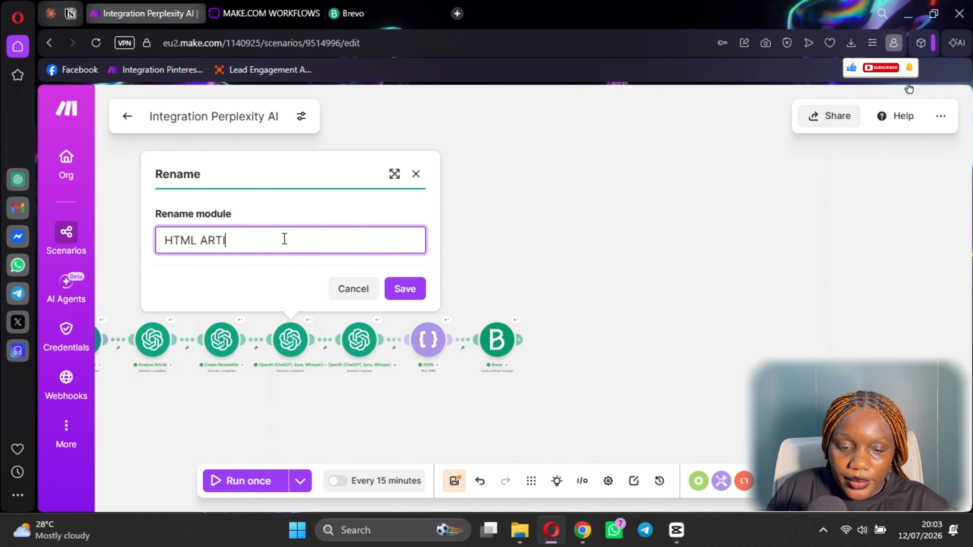
type("TML ARTI")
key("BackSpace")
type("NE")
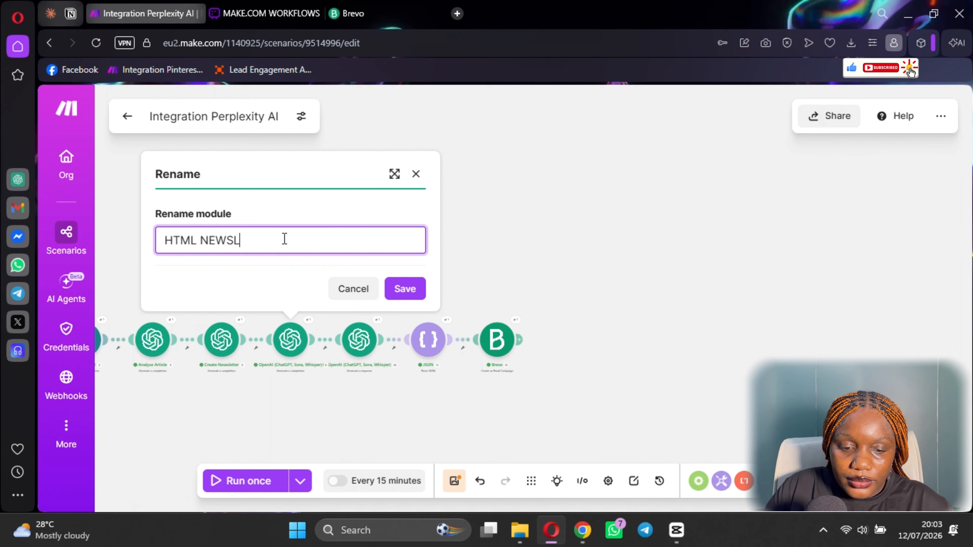
type("WSL")
key("BackSpace")
key("BackSpace")
key("BackSpace")
key("BackSpace")
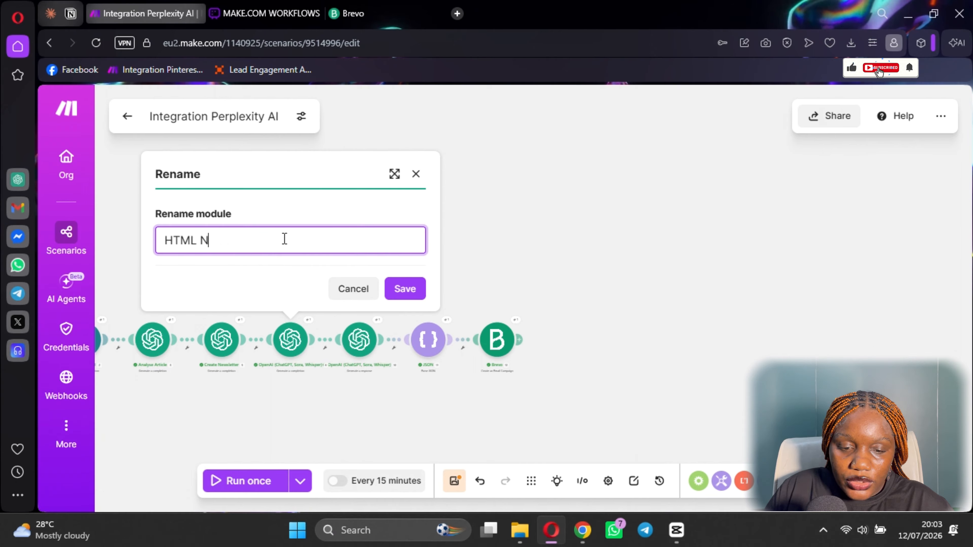
type("e")
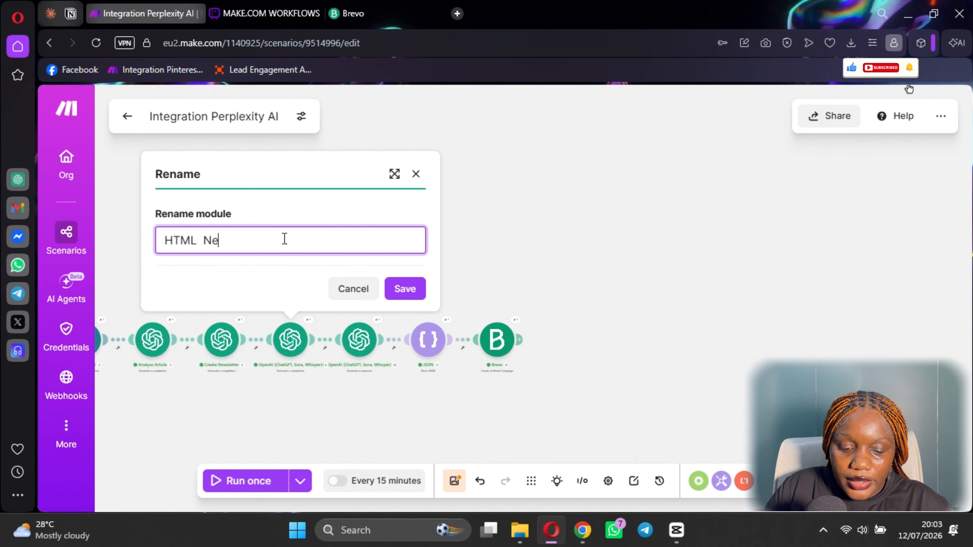
type("wsletter")
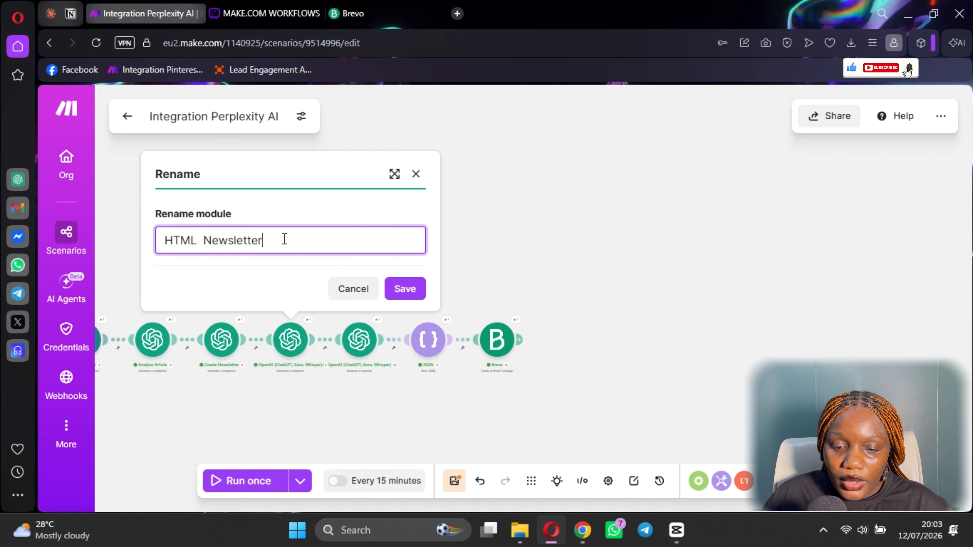
left_click(417, 292)
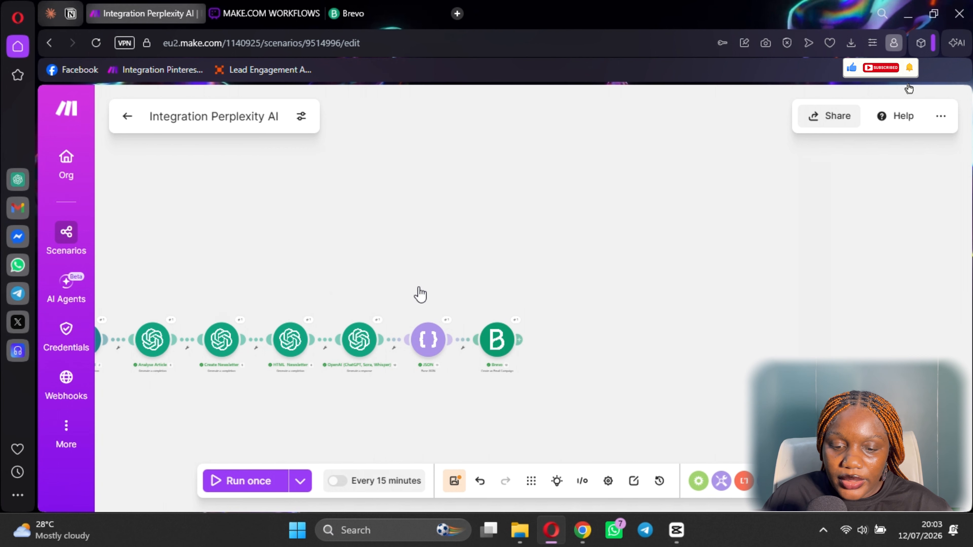
Step: Rename the OpenAI module just before the JSON module as Newsletter Title & Subject
left_click(359, 354)
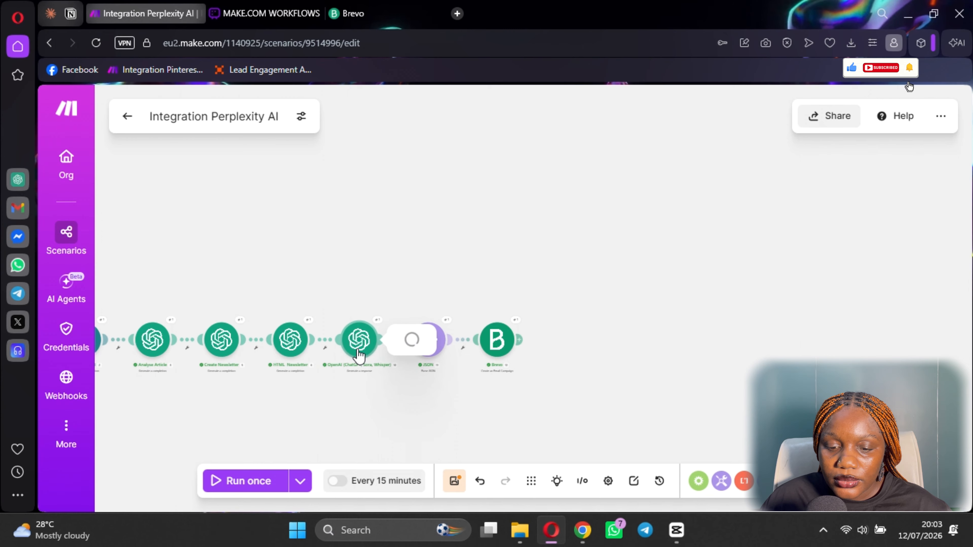
left_click(355, 244)
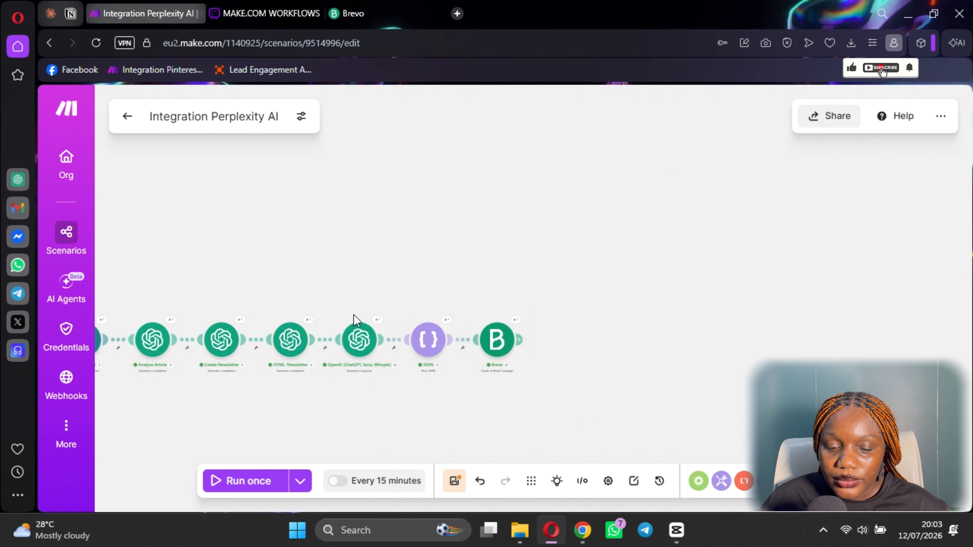
right_click(366, 349)
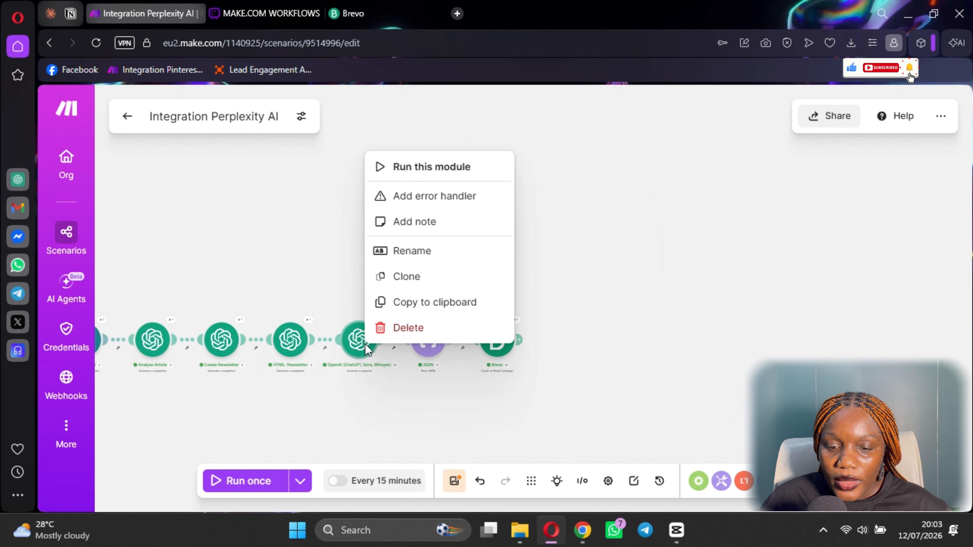
left_click(421, 252)
type("Newsletter Title &")
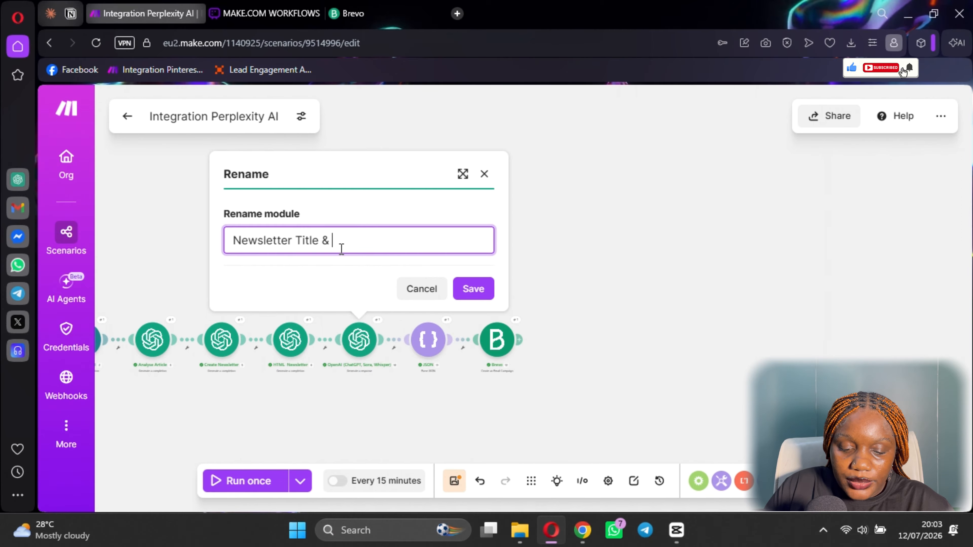
type("bject")
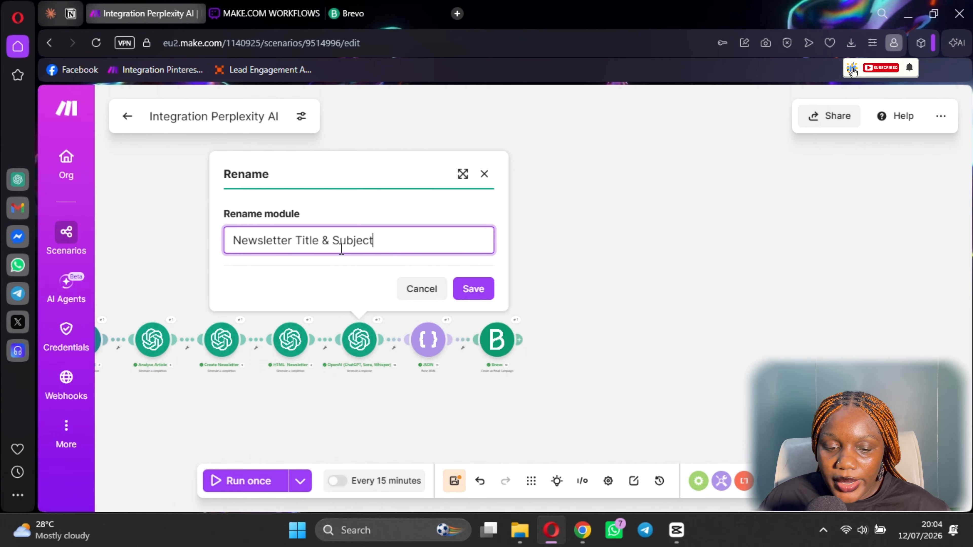
left_click(470, 288)
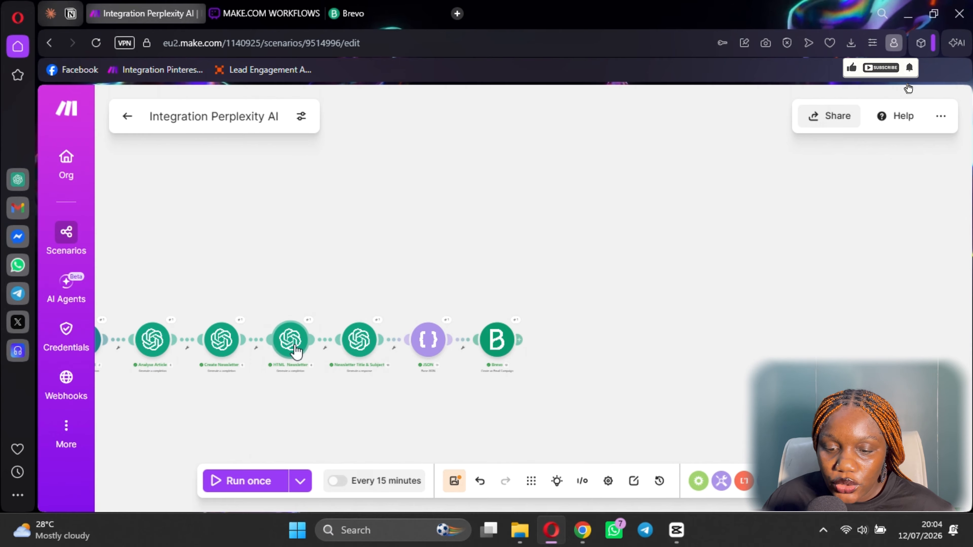
Step: Check the value mapped after the NewsLetter label in the HTML Newsletter module's user message and save the module
left_click(359, 339)
scroll(452, 276, "down", 5)
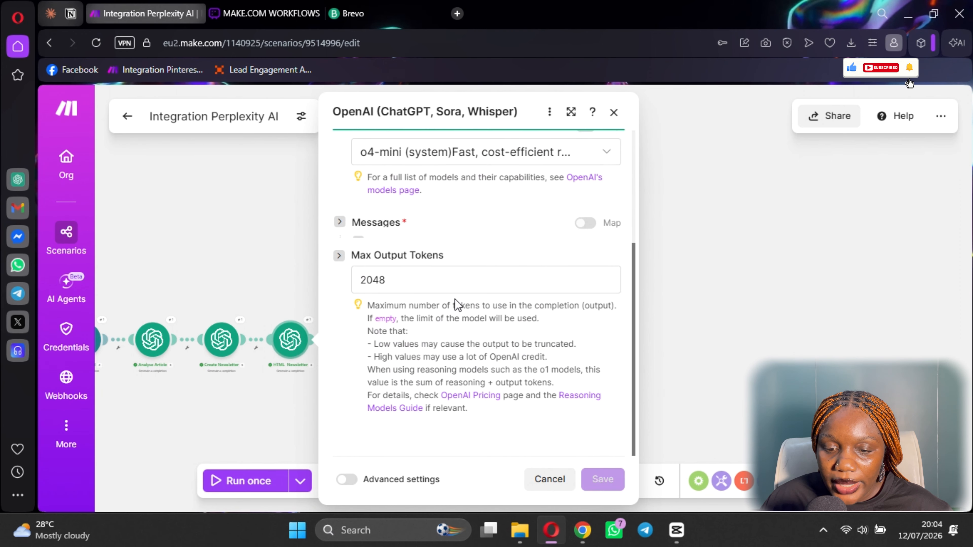
scroll(463, 276, "down", 5)
scroll(498, 268, "down", 6)
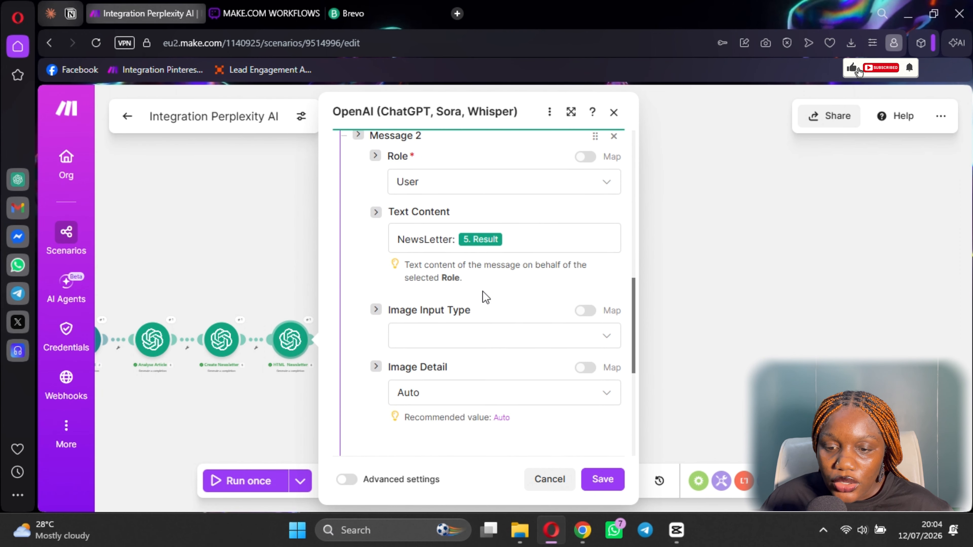
left_click(489, 200)
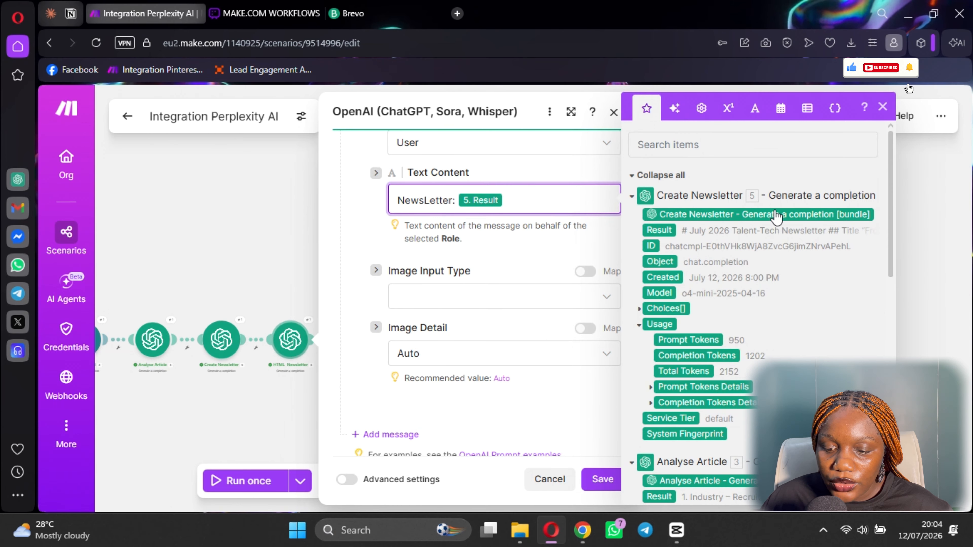
left_click(602, 484)
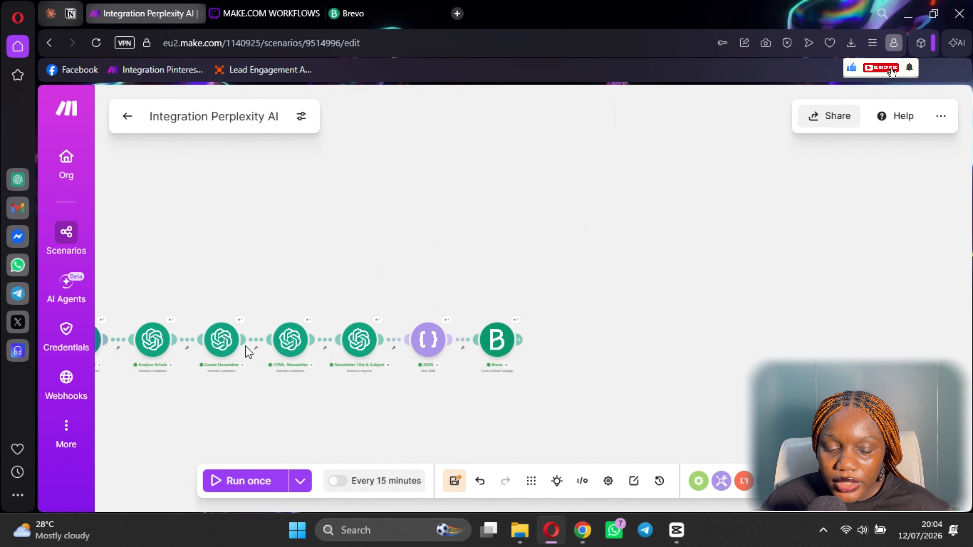
Step: Check the newsletter mapping in the prompt of the Newsletter Title & Subject module against the available module outputs and save it
left_click(370, 342)
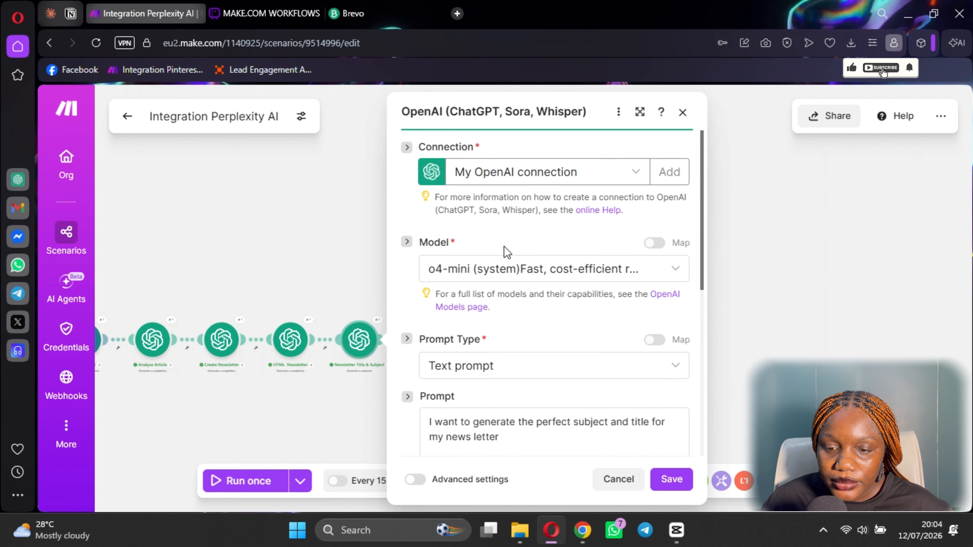
scroll(538, 302, "down", 5)
scroll(545, 271, "up", 3)
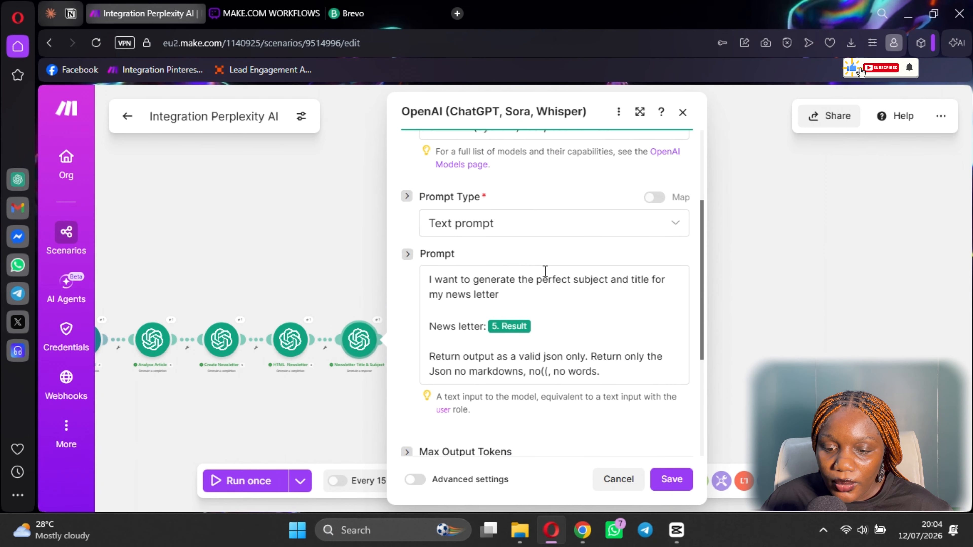
left_click(504, 329)
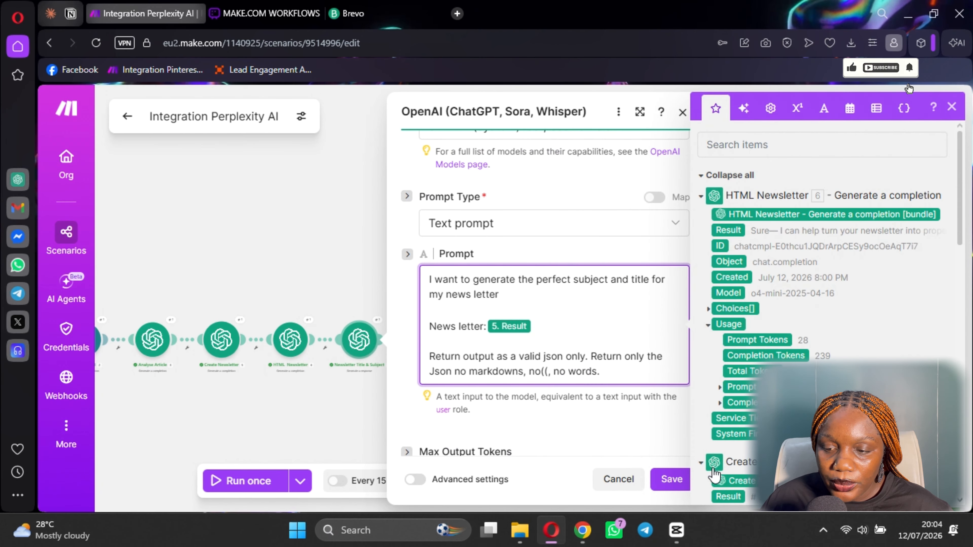
scroll(610, 363, "down", 3)
scroll(606, 358, "up", 5)
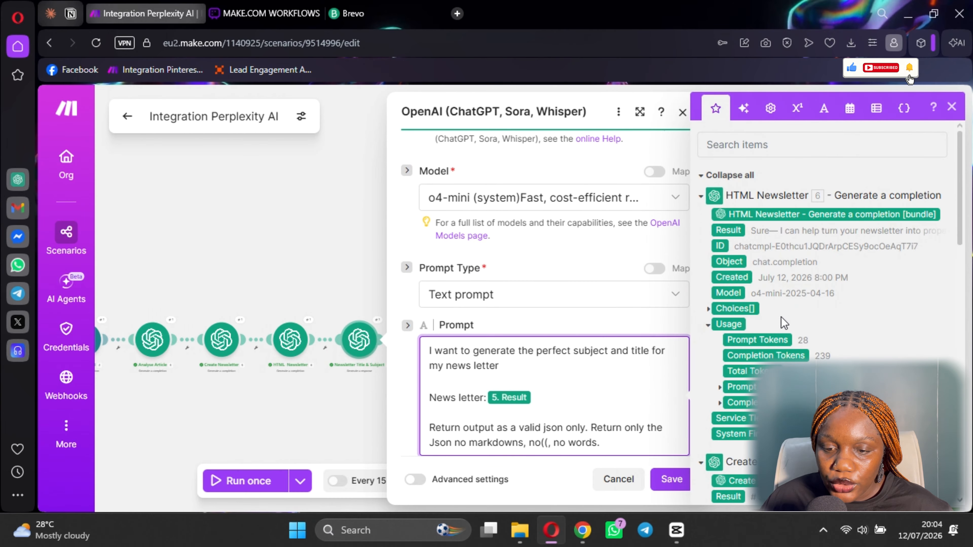
scroll(566, 343, "down", 3)
scroll(528, 326, "up", 3)
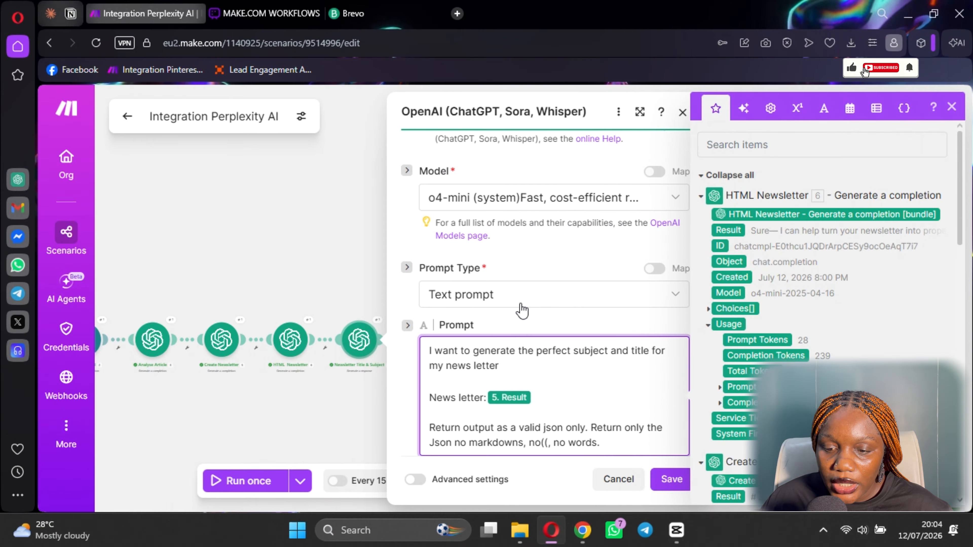
scroll(509, 313, "down", 2)
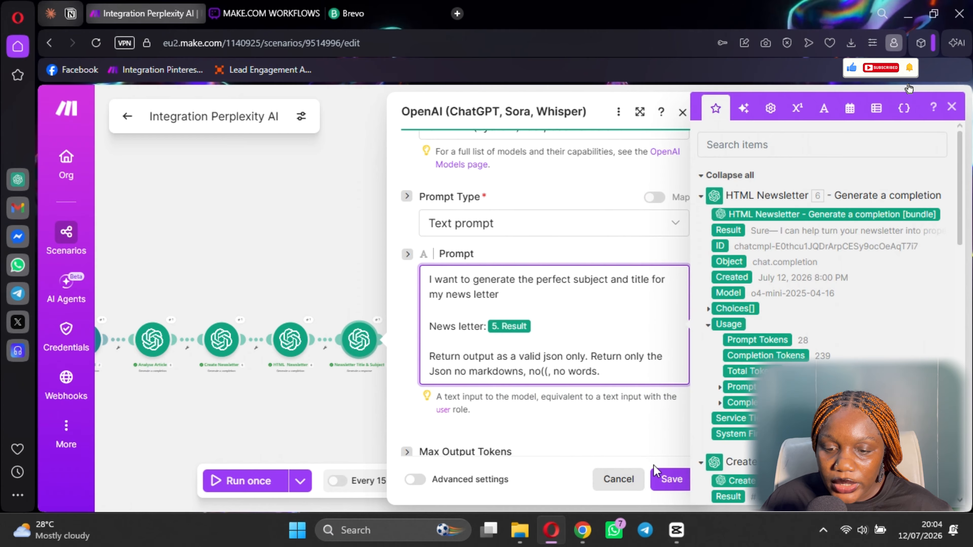
left_click(673, 483)
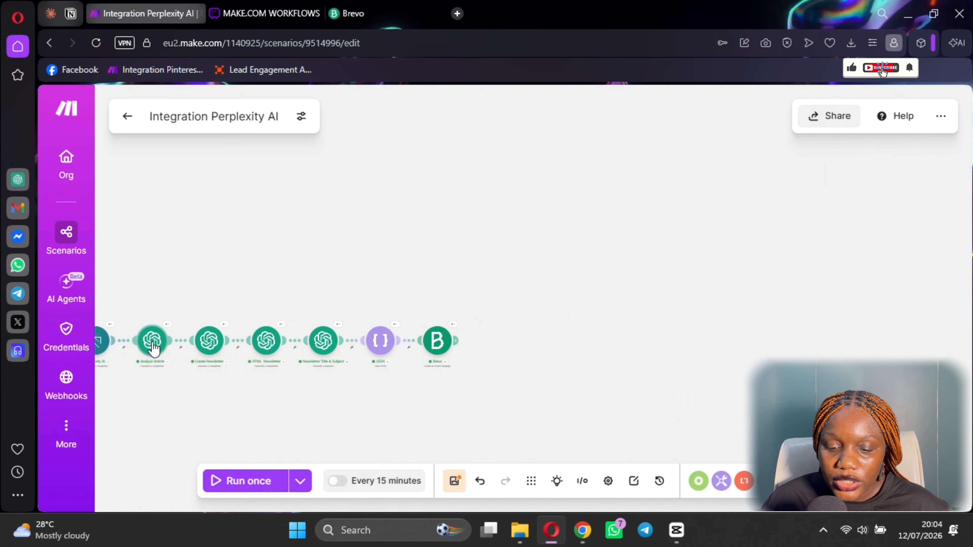
Step: Save the Integration Perplexity AI scenario
left_click(459, 497)
scroll(491, 376, "down", 2)
scroll(501, 382, "up", 4)
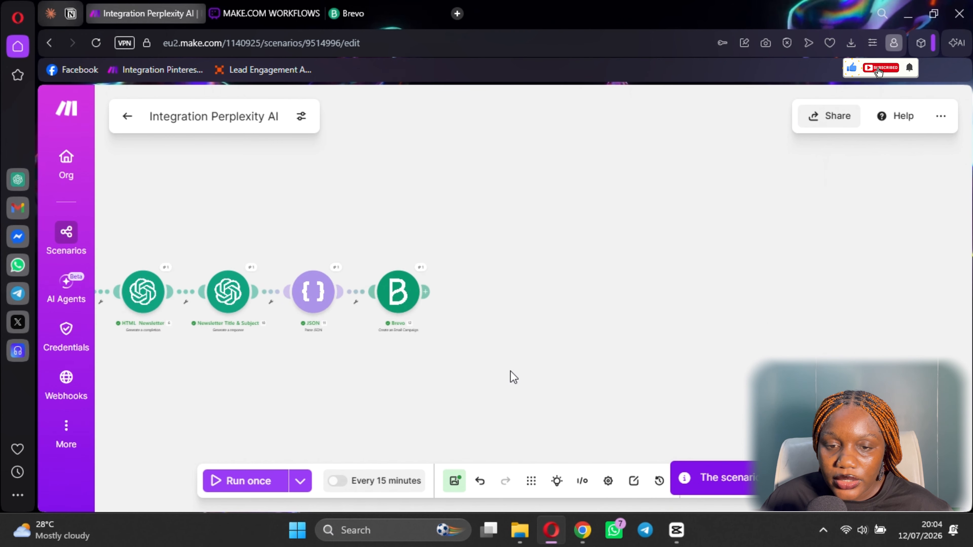
Step: Switch to Brevo, save and quit the campaign's HTML editor, and return to the campaigns list
left_click(382, 8)
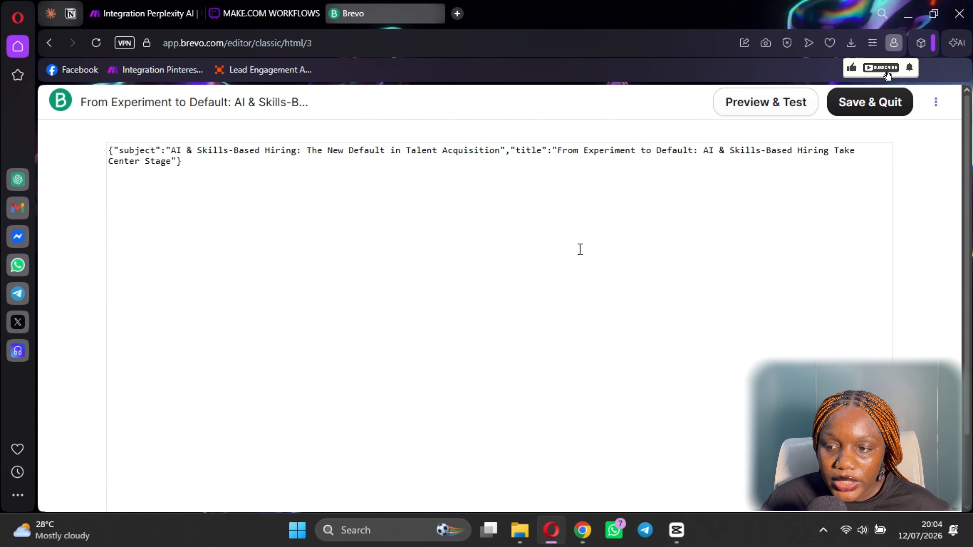
left_click(889, 101)
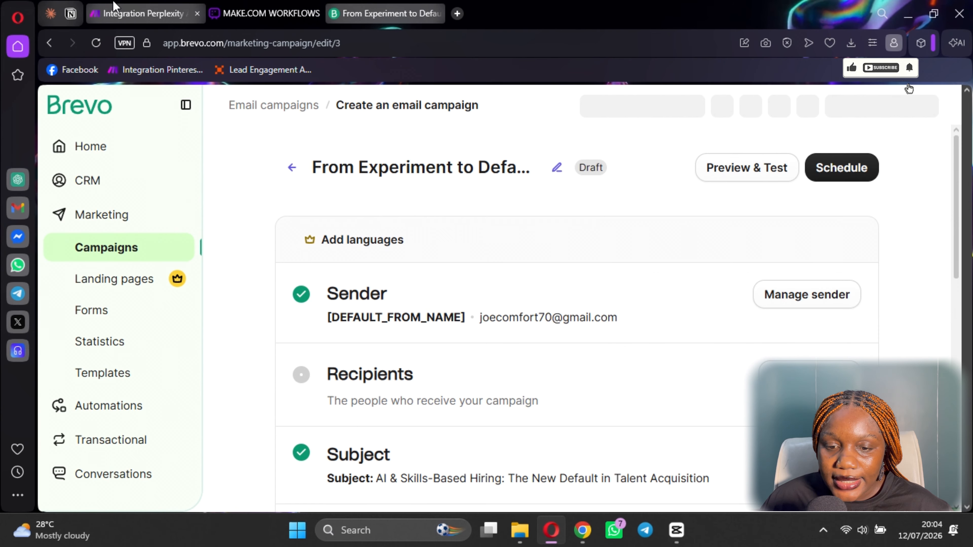
left_click(291, 169)
Step: Switch back to Make and add a Slack Send a Message module after the Brevo module
left_click(144, 13)
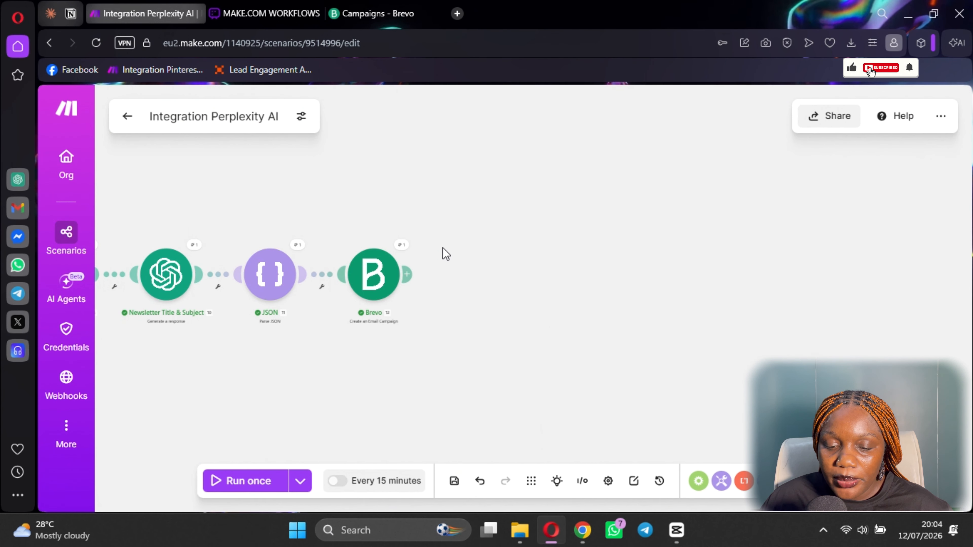
left_click(409, 275)
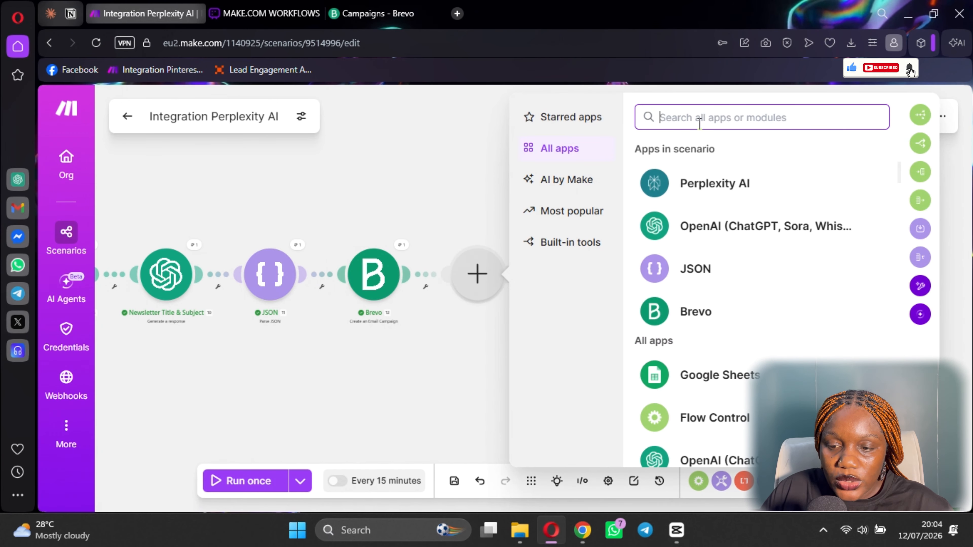
type("s;la")
key("BackSpace")
key("BackSpace")
key("BackSpace")
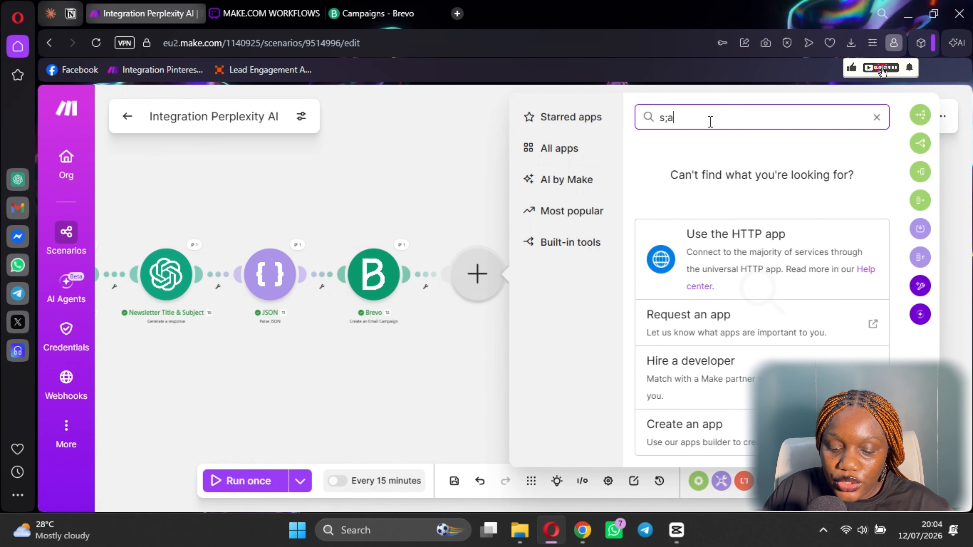
key("BackSpace")
key("BackSpace")
type("lac")
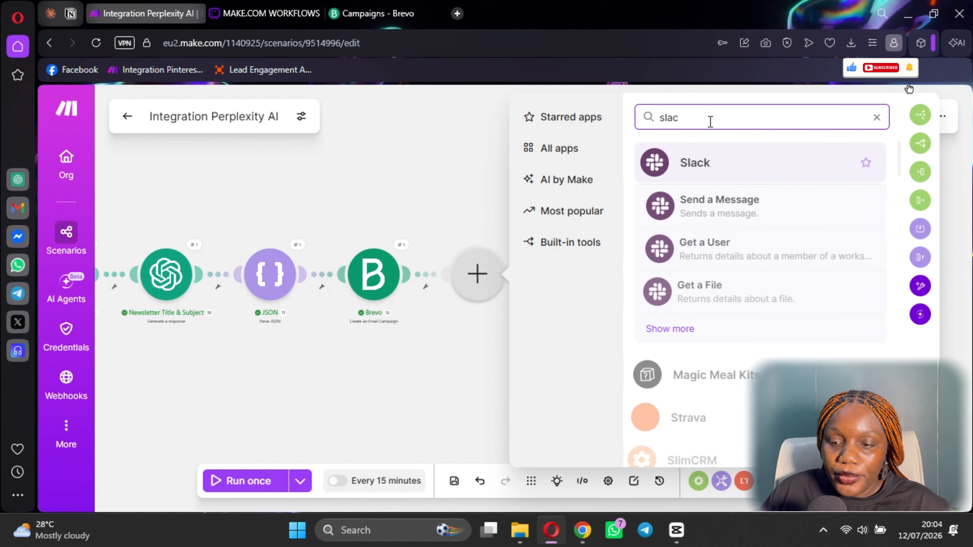
type("k")
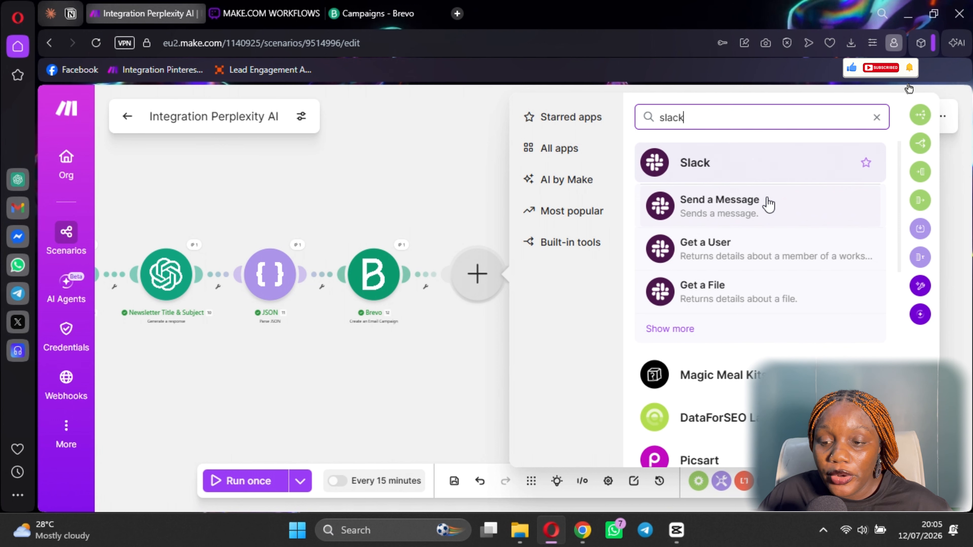
left_click(741, 205)
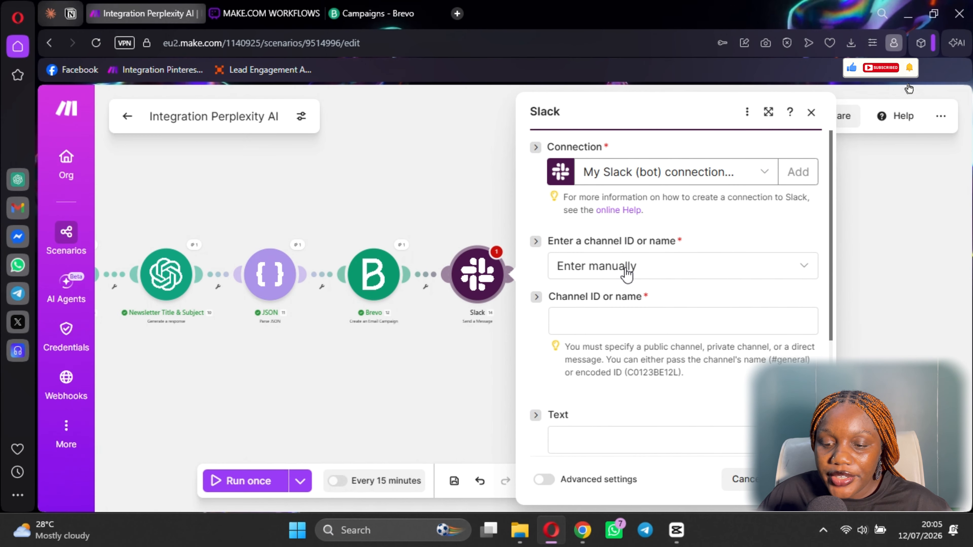
Step: Set the Slack message's channel to be selected from the list and choose the public channel all-joes-money
left_click(626, 270)
left_click(619, 318)
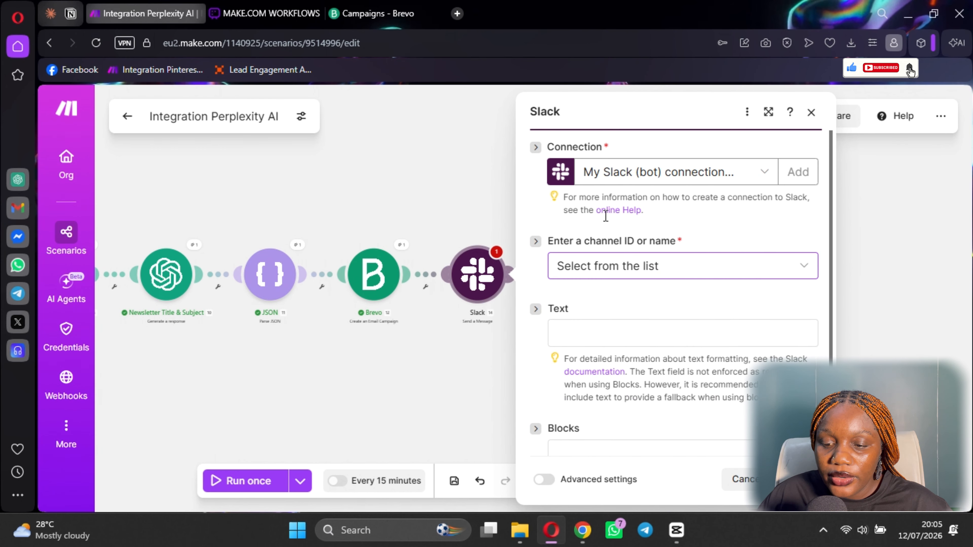
scroll(633, 303, "down", 4)
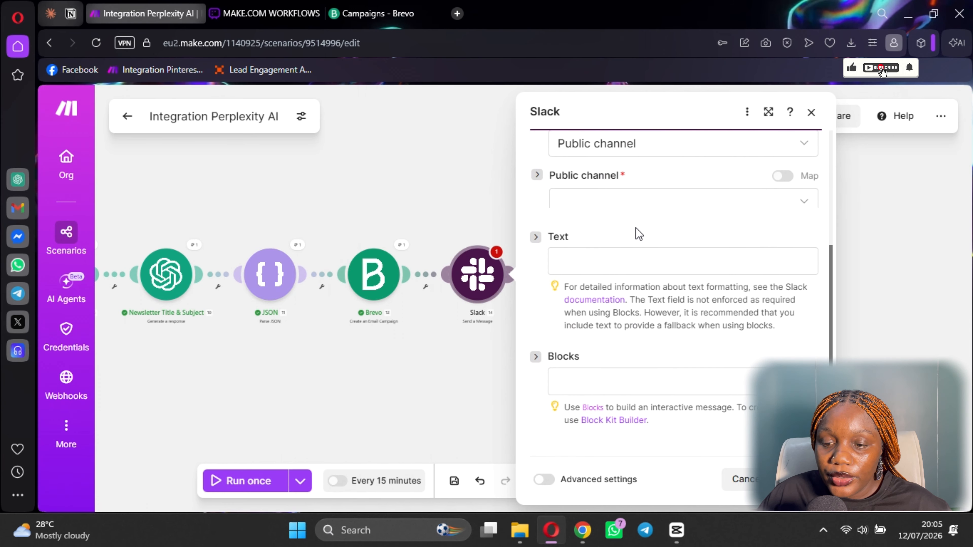
left_click(628, 210)
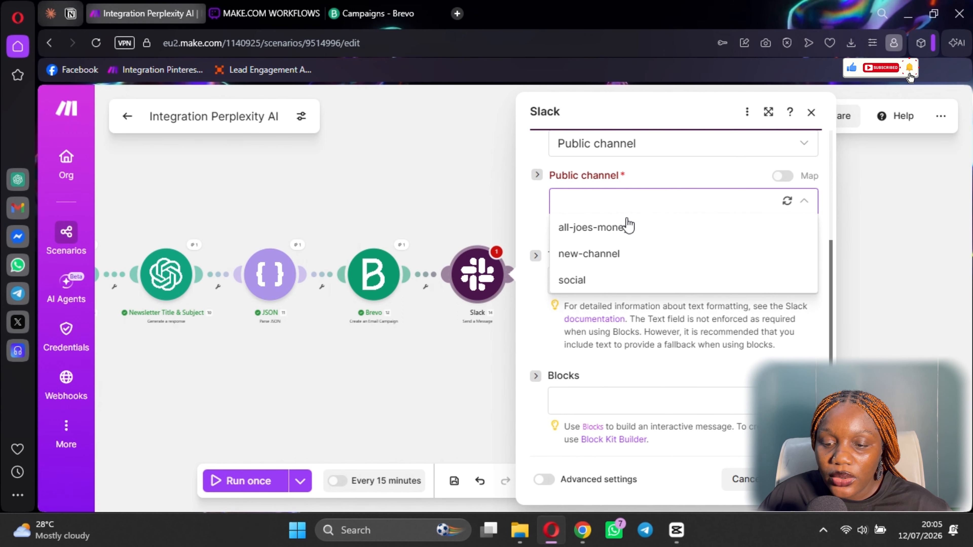
left_click(623, 237)
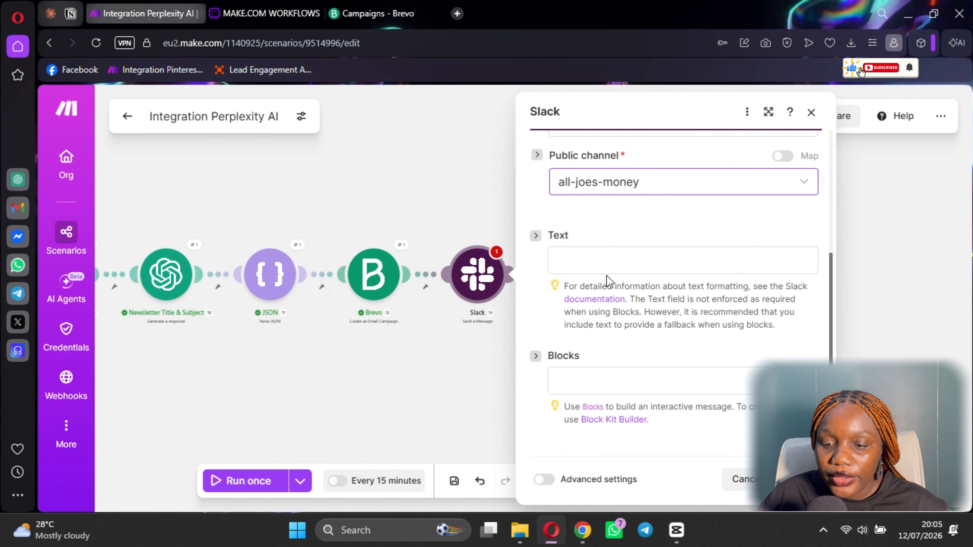
Step: Write the Slack message text "Newsletter for the week is ready" with "Please Review" below it, and save the module
left_click(604, 268)
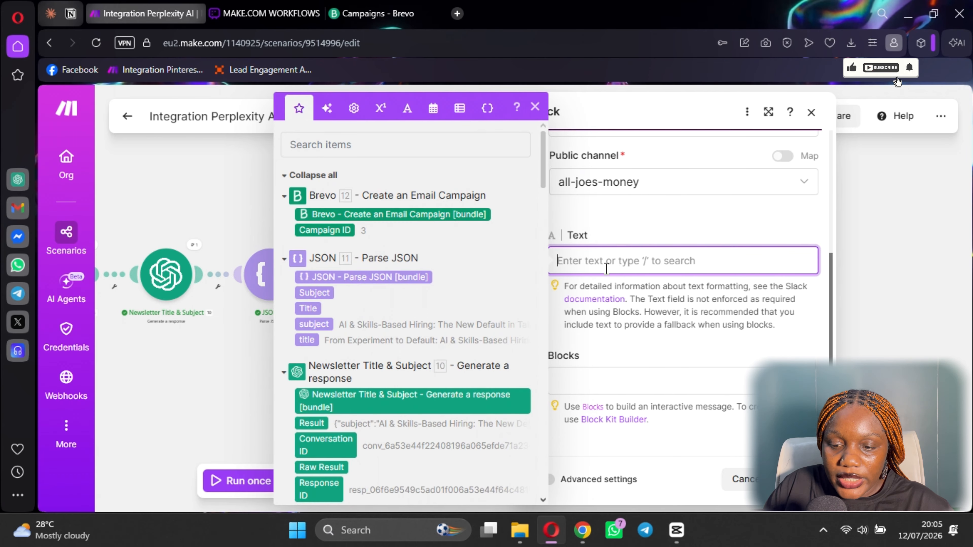
type("Newsle")
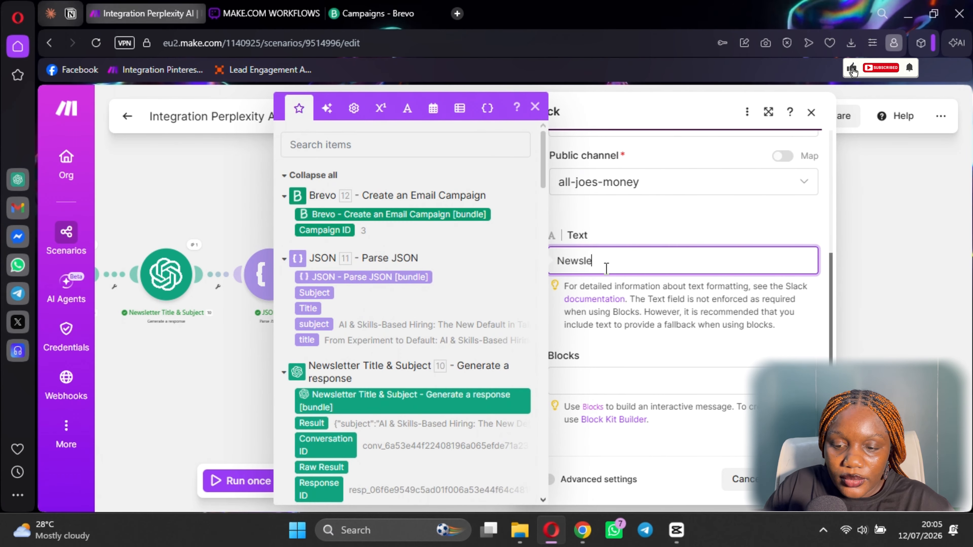
type("tter for the ")
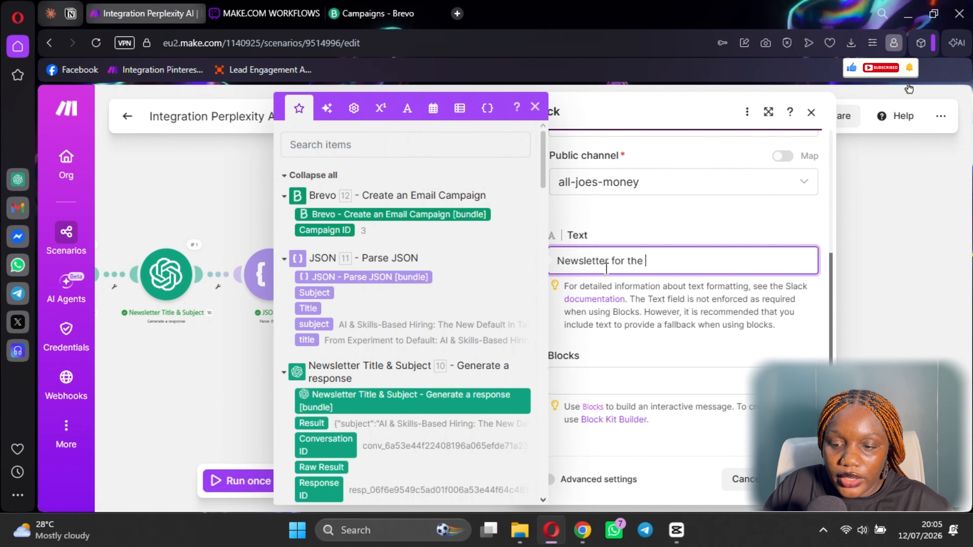
type("week is")
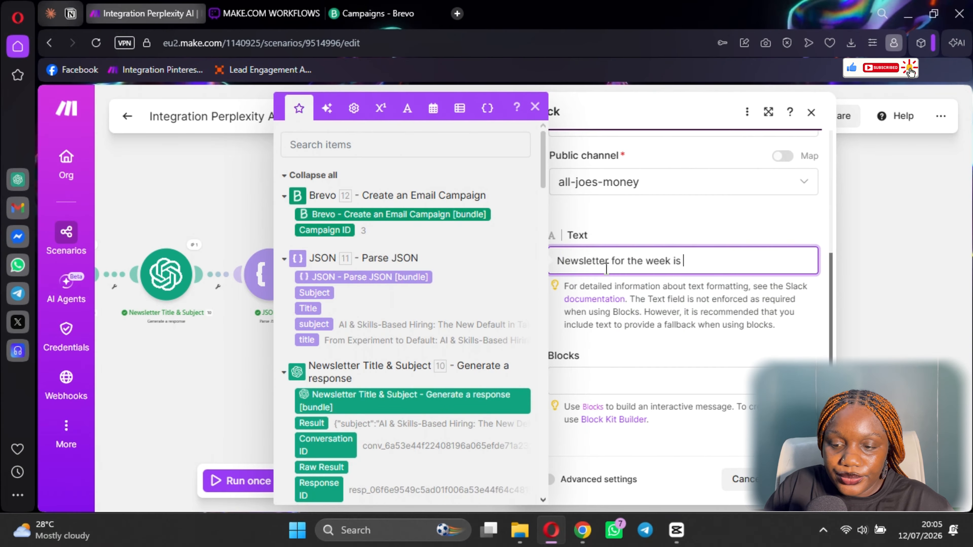
type(" ready")
key("Return")
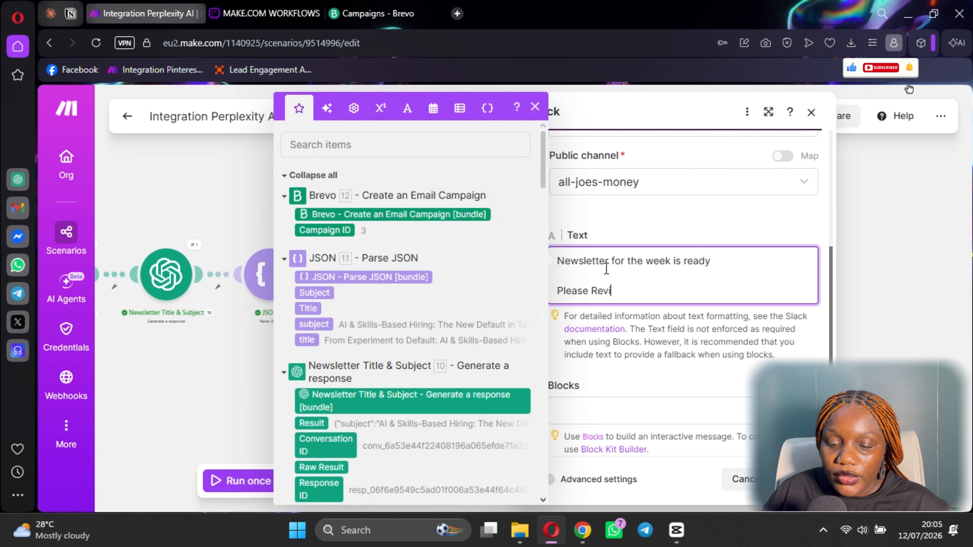
left_click(800, 480)
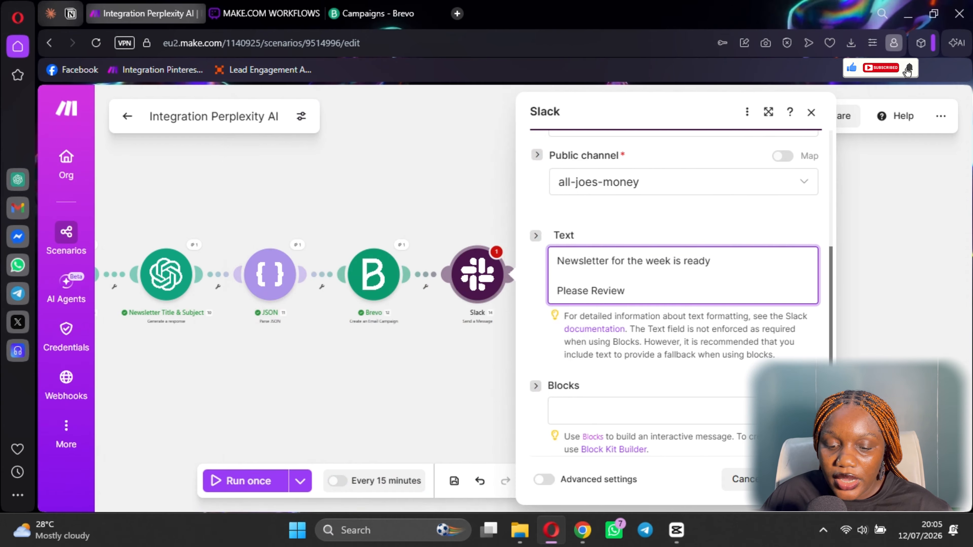
Step: Review and reconfirm the Slack module's channel and text settings, and save the scenario
left_click(458, 484)
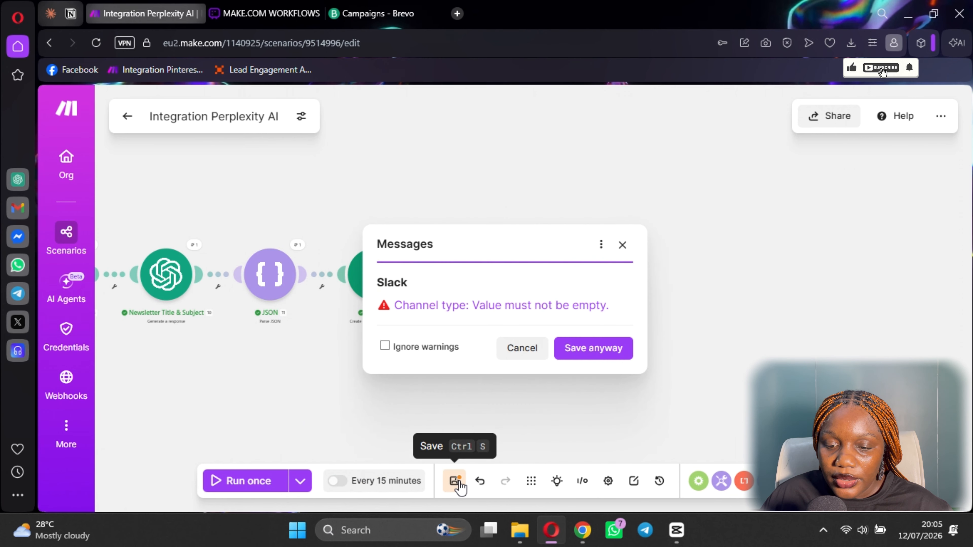
left_click(621, 245)
left_click(479, 274)
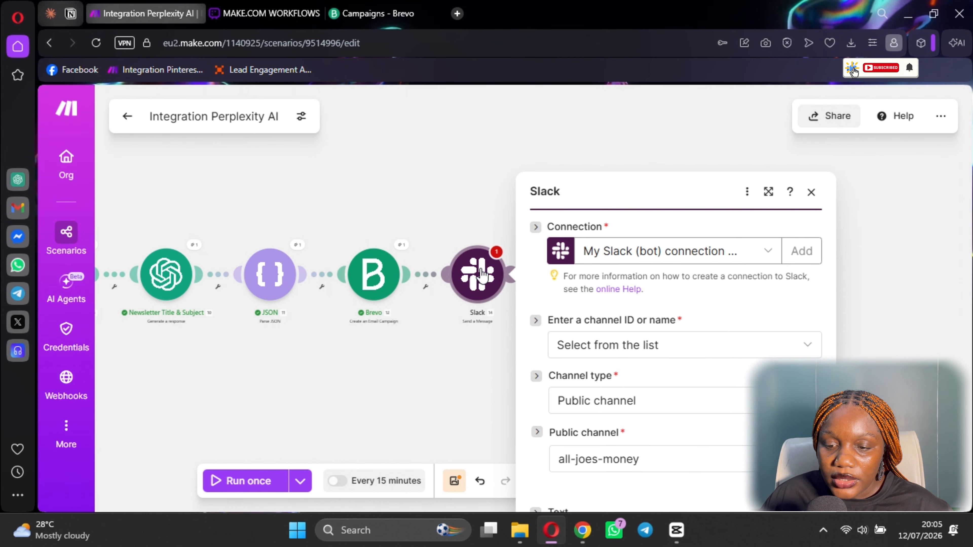
scroll(720, 356, "down", 5)
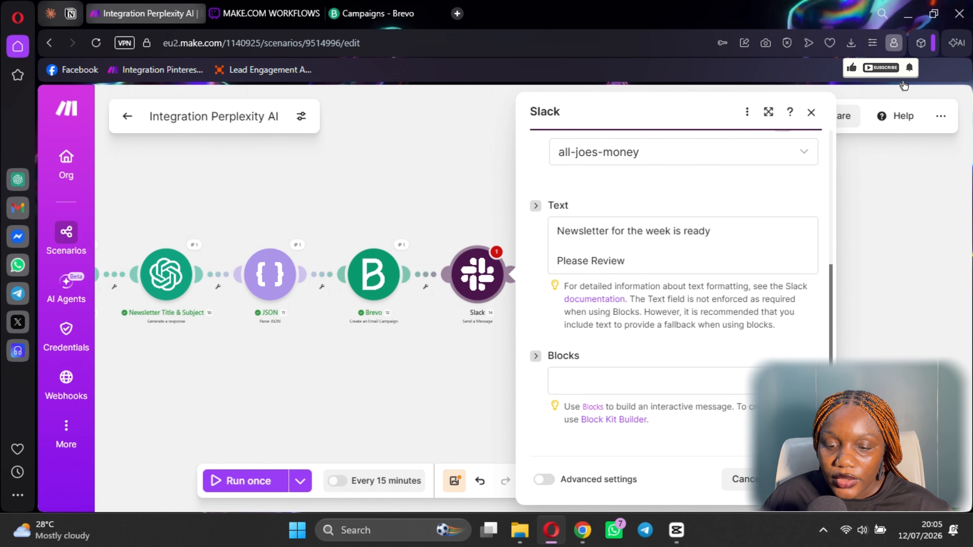
left_click(798, 479)
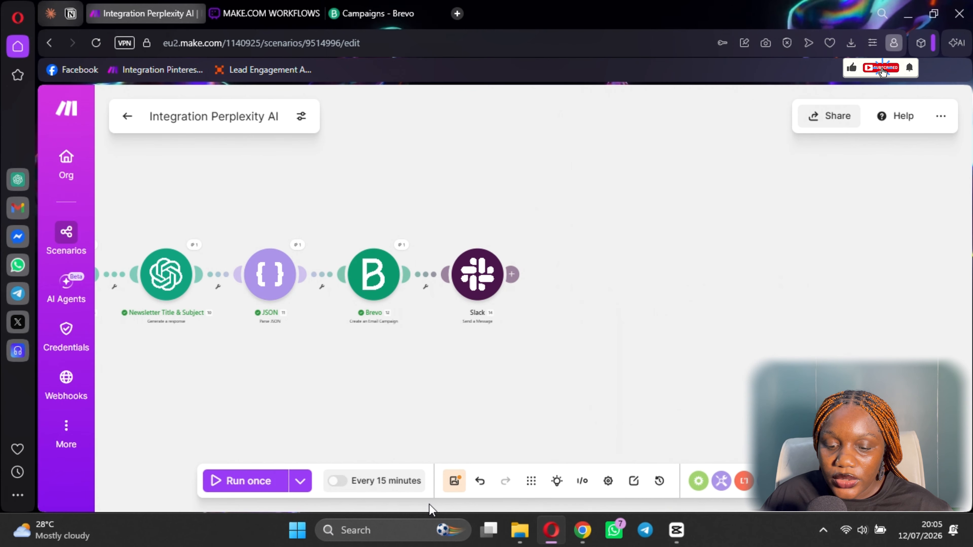
left_click(458, 483)
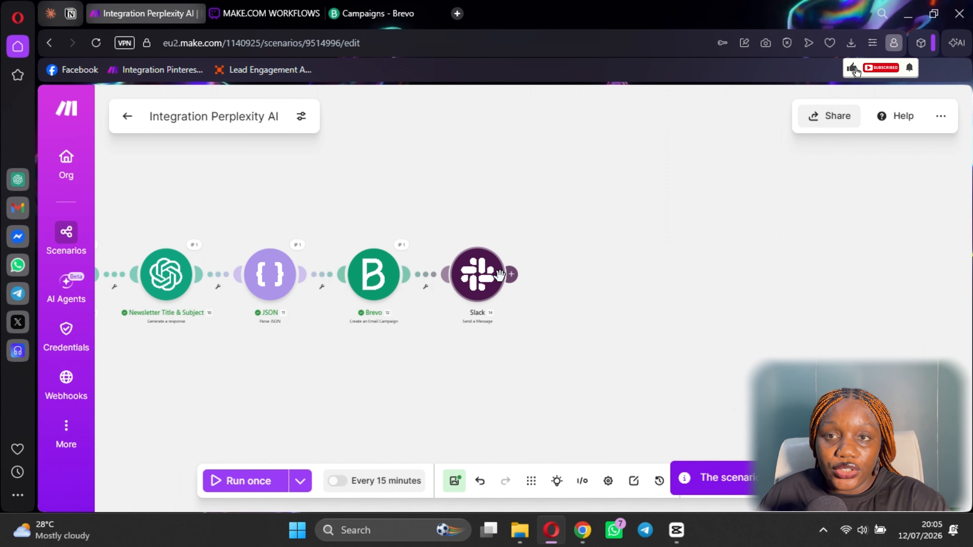
Step: Add a ClickUp Create a Task module after the Slack module
left_click(513, 273)
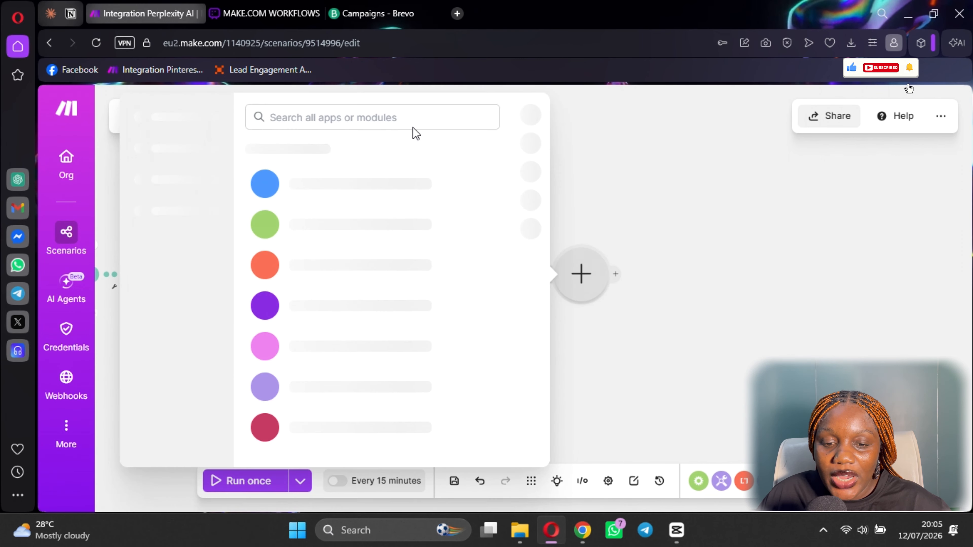
type("click")
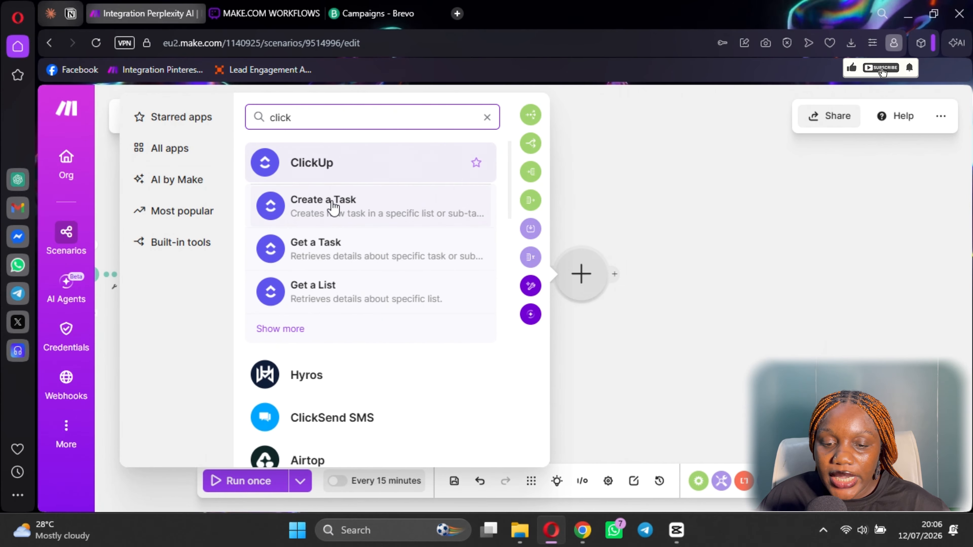
left_click(333, 207)
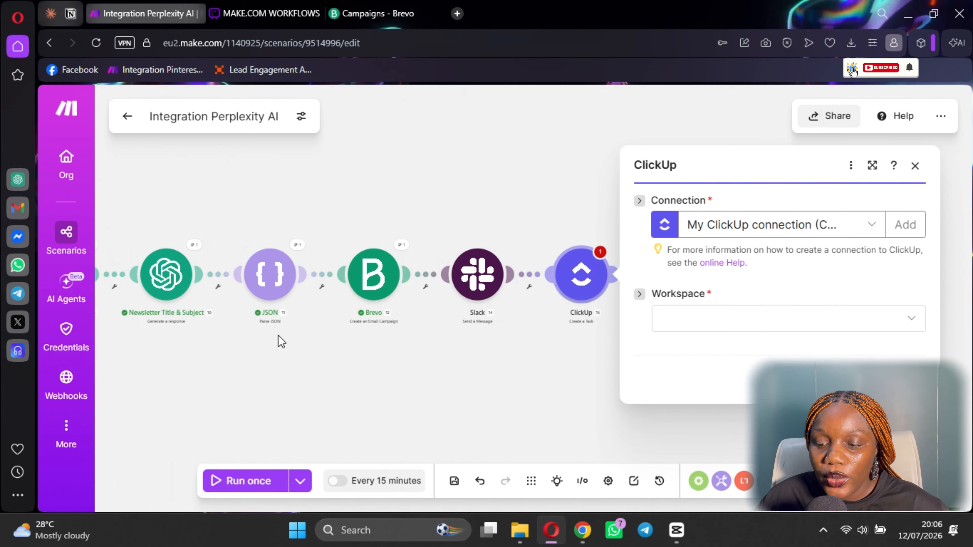
Step: Set the ClickUp task's location to the available workspace, Team Space, <Folderless Lists> and the Project 1 list
left_click(790, 330)
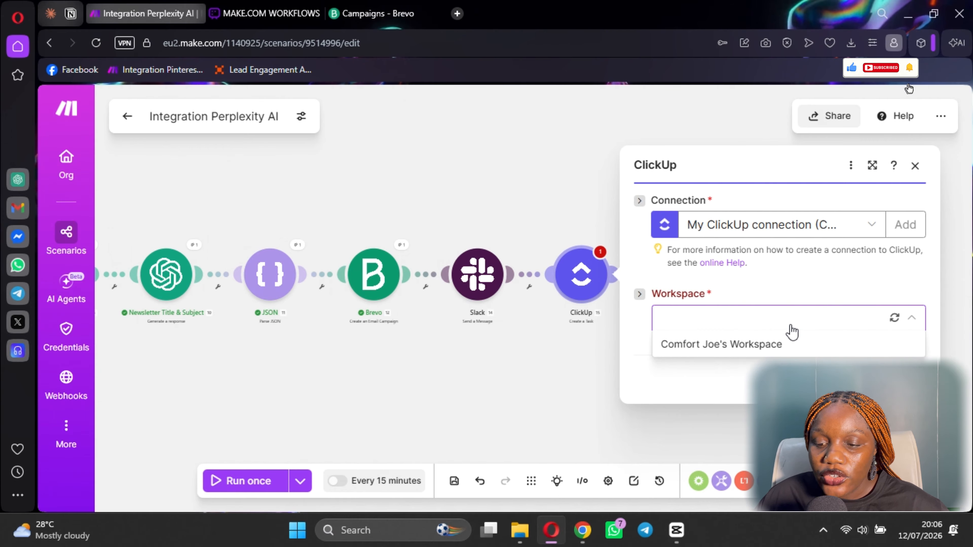
left_click(757, 346)
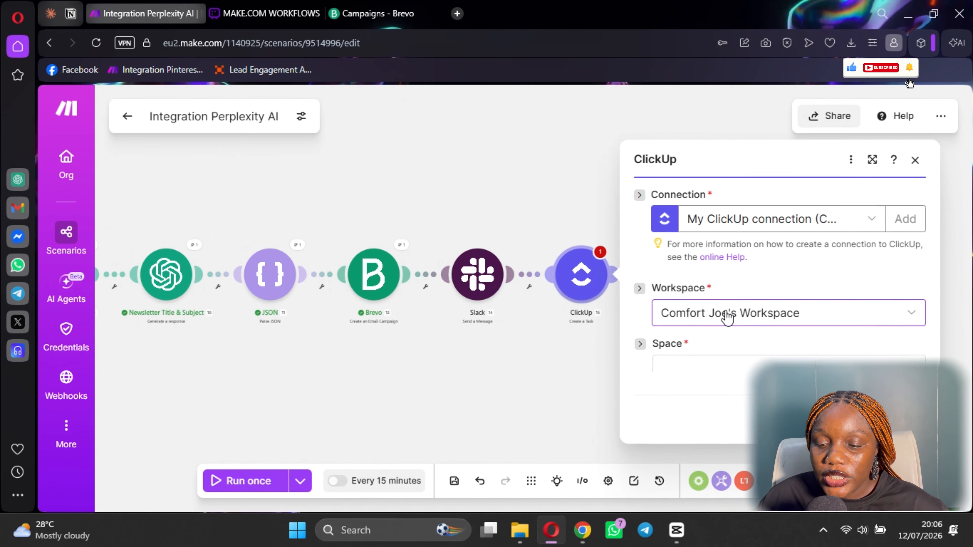
left_click(747, 348)
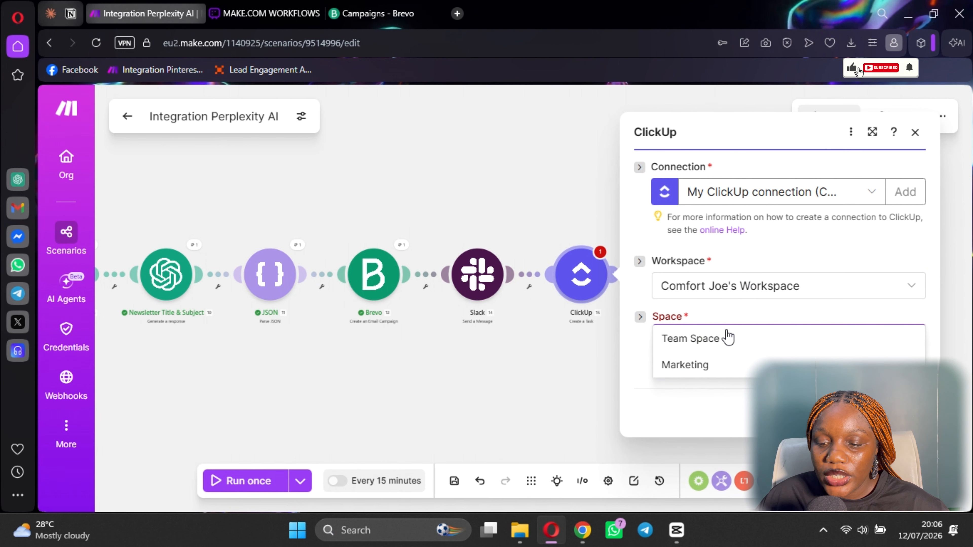
left_click(723, 340)
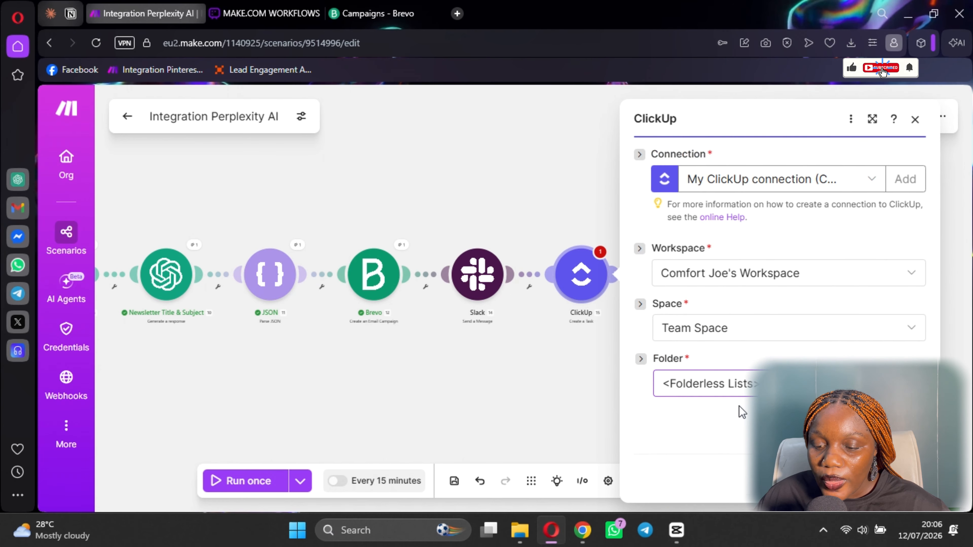
left_click(722, 431)
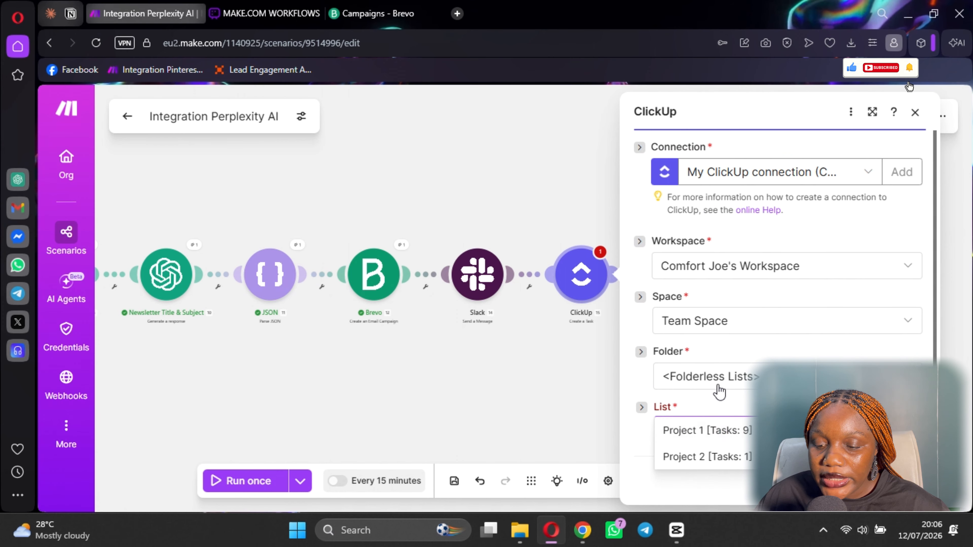
left_click(718, 433)
Step: Name the ClickUp task "Review Newsletter"
scroll(783, 302, "down", 3)
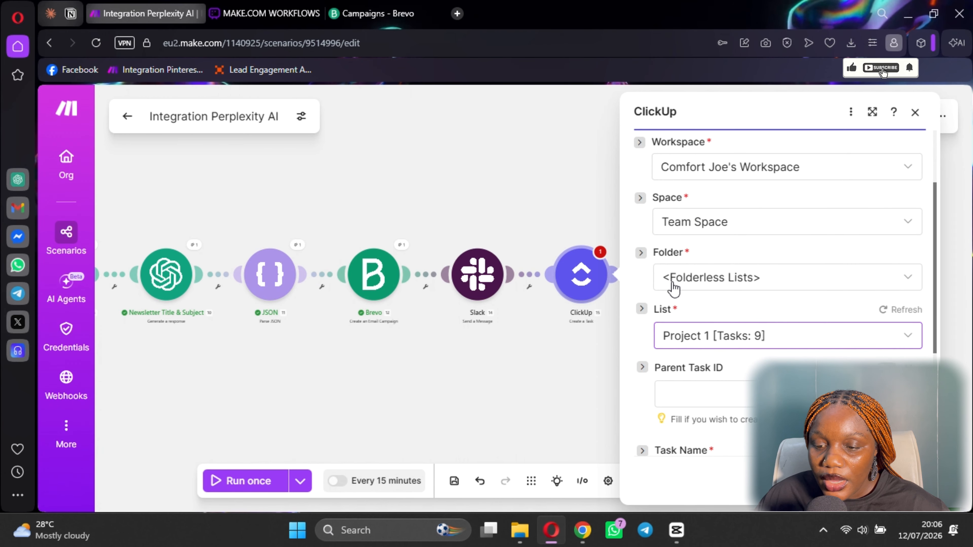
scroll(681, 303, "down", 7)
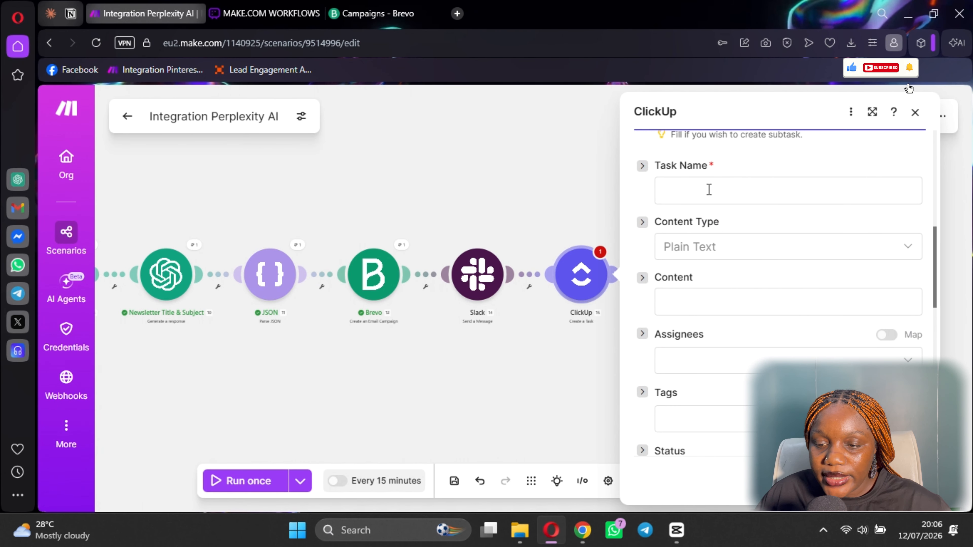
left_click(708, 189)
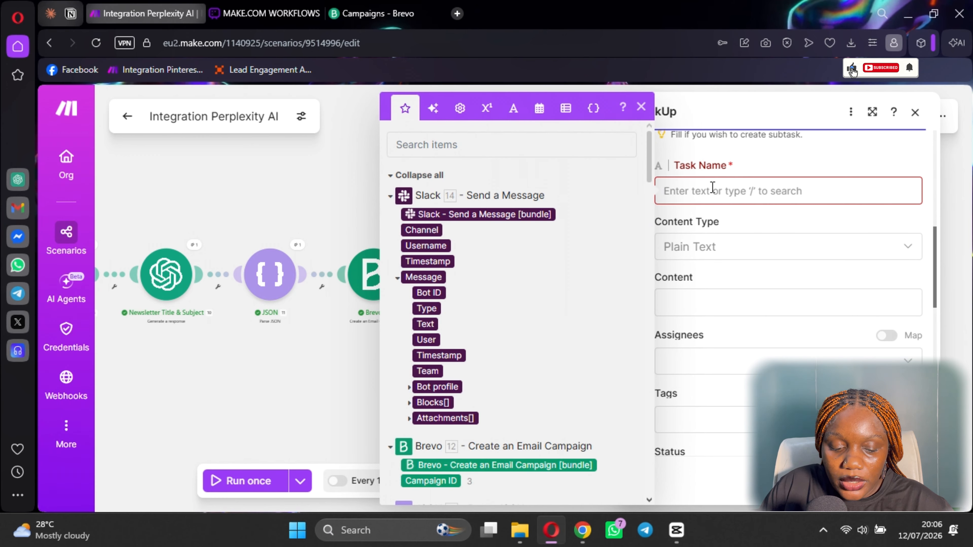
type("REv")
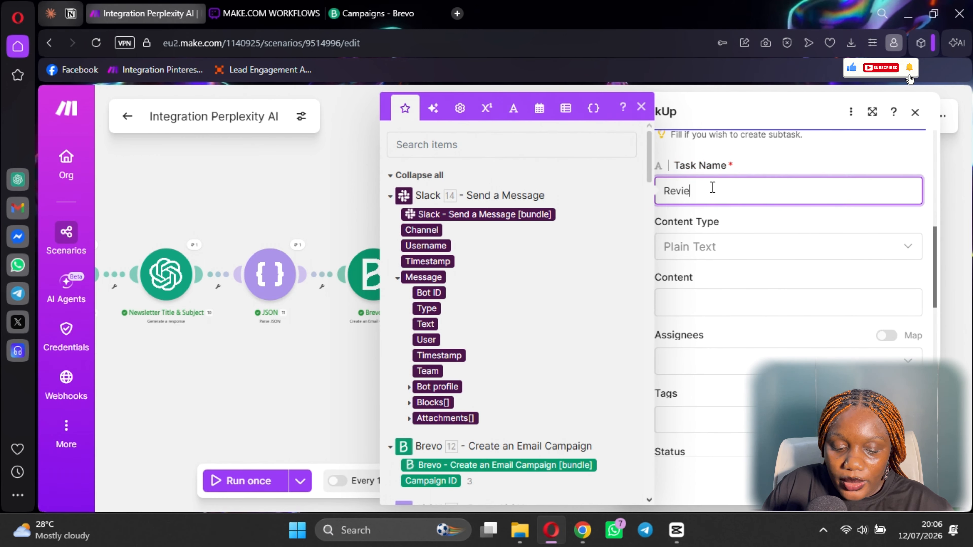
type("iew Newsletter")
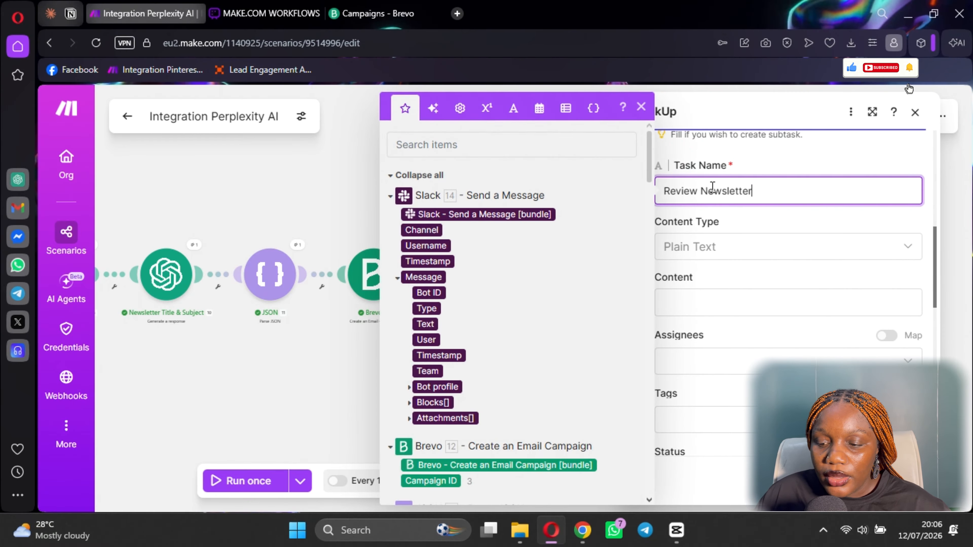
left_click(739, 303)
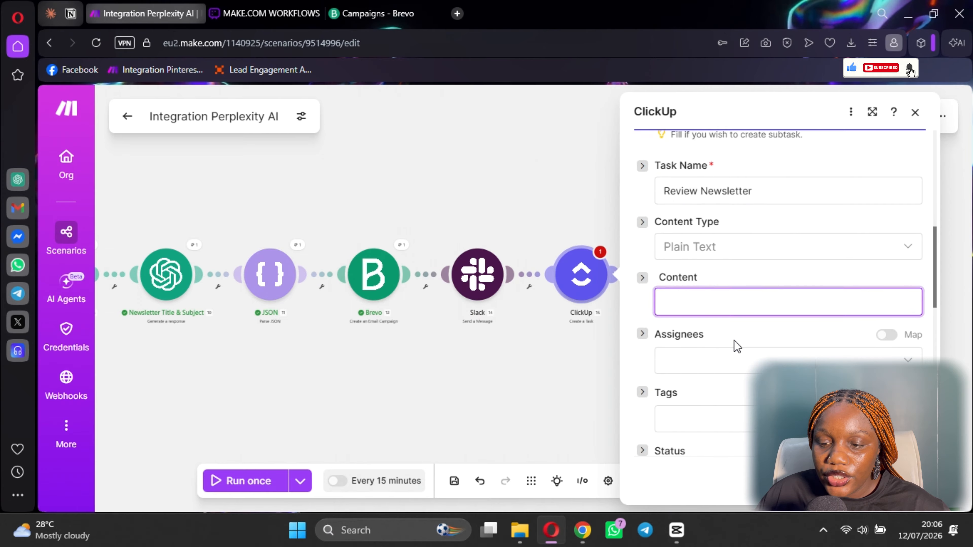
Step: Assign the ClickUp task to the first team member in the assignee list
scroll(734, 340, "down", 4)
left_click(703, 218)
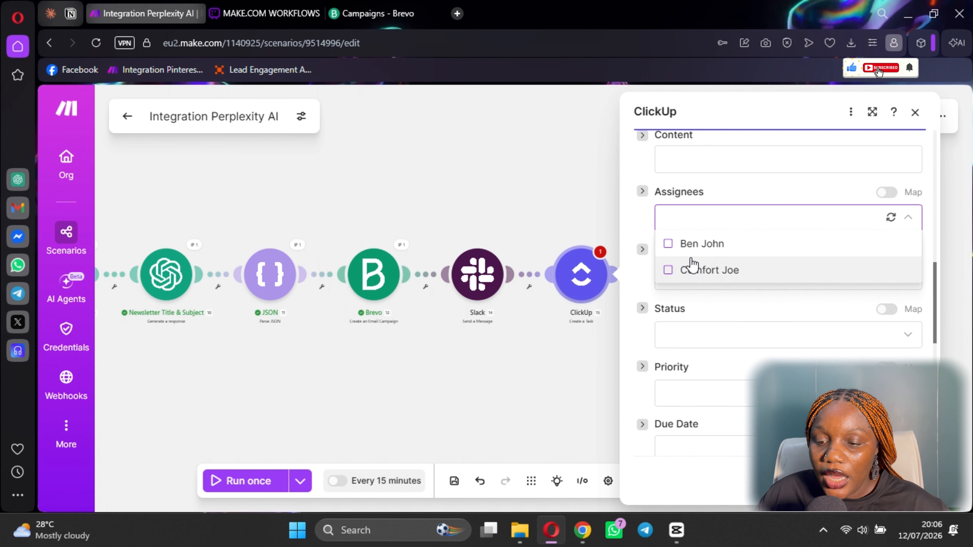
left_click(669, 244)
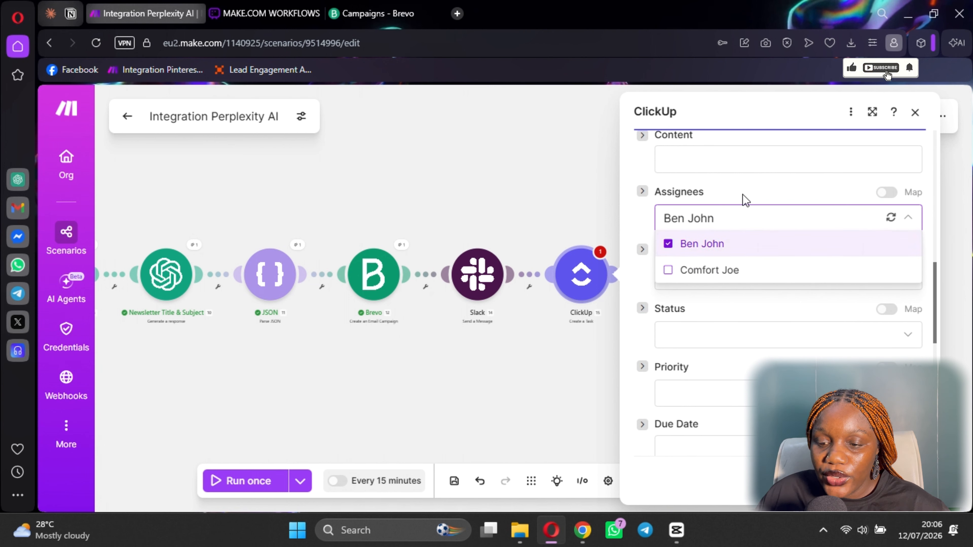
left_click(745, 193)
Step: Choose a status for the ClickUp review task
scroll(702, 292, "down", 3)
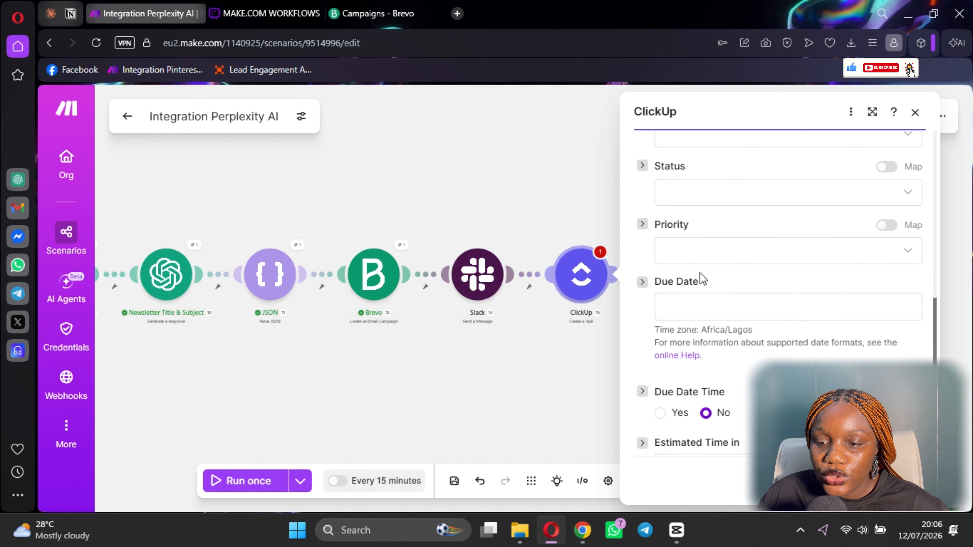
left_click(696, 191)
left_click(693, 249)
scroll(693, 254, "down", 2)
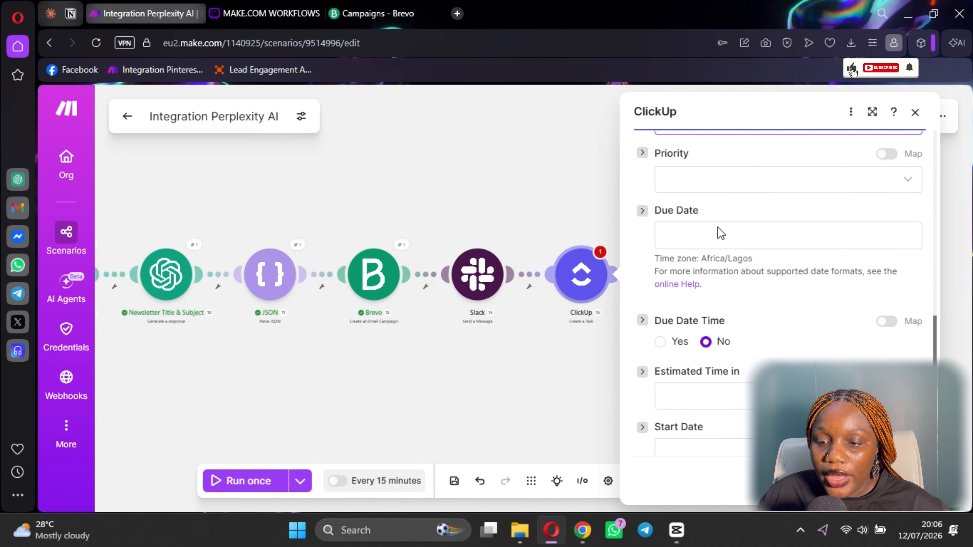
left_click(698, 233)
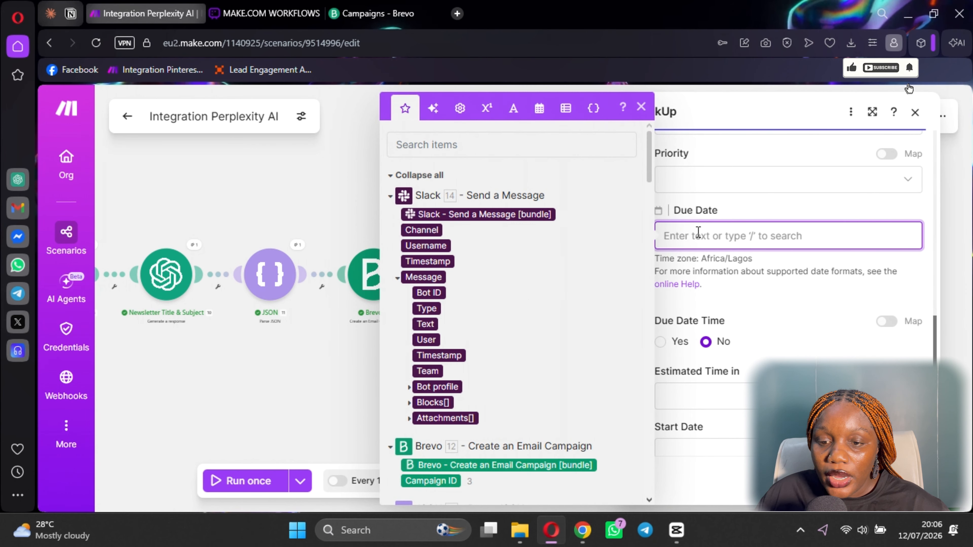
left_click(540, 109)
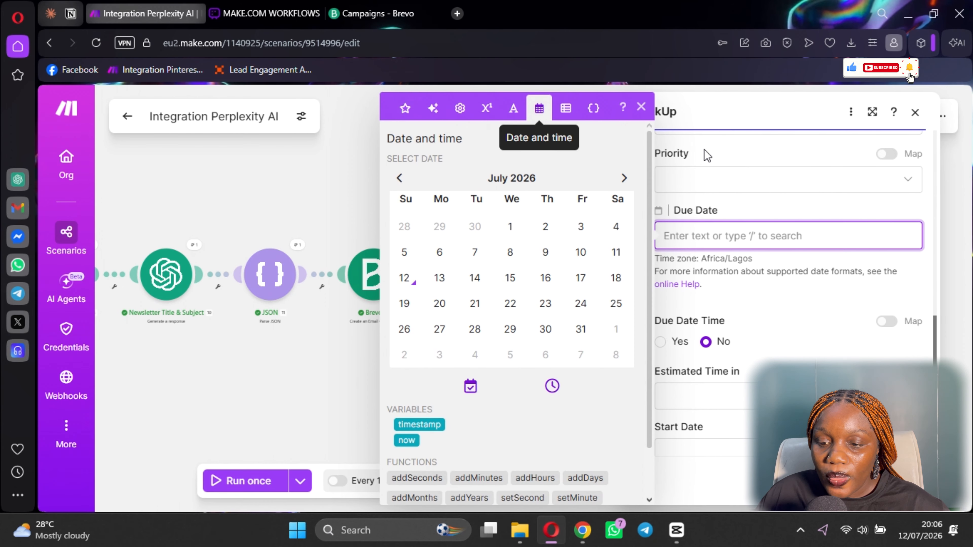
left_click(799, 206)
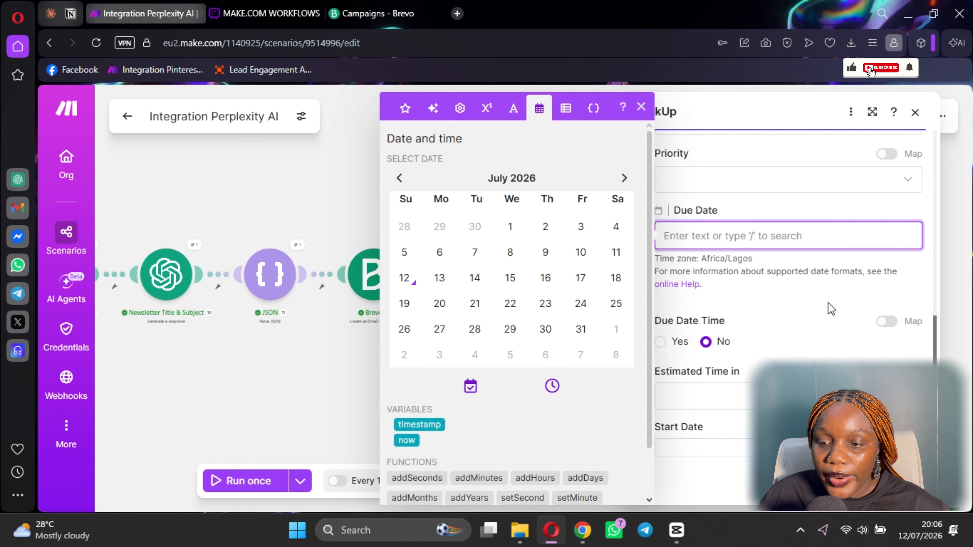
Step: Set the ClickUp task's priority to High and its start date to the now variable
left_click(730, 179)
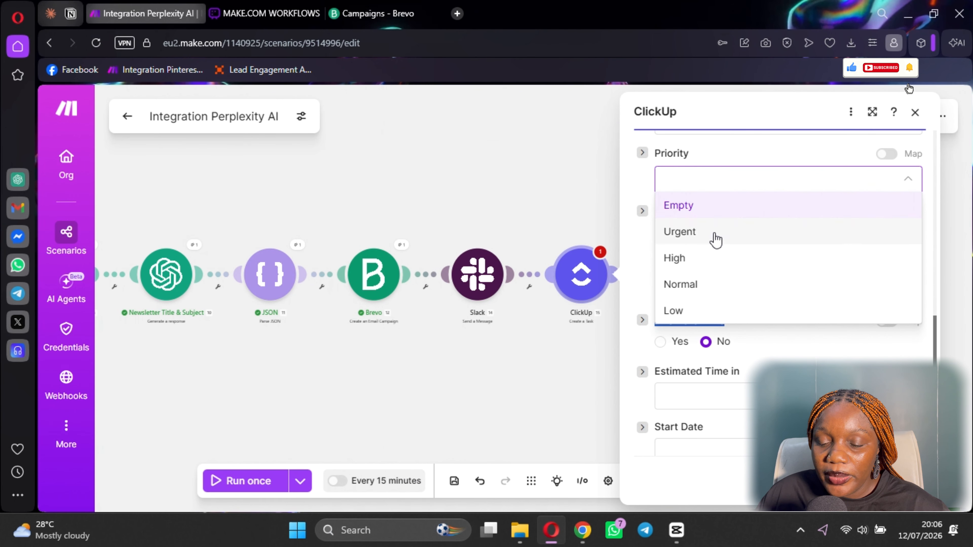
left_click(696, 257)
scroll(716, 217, "down", 5)
scroll(723, 228, "up", 2)
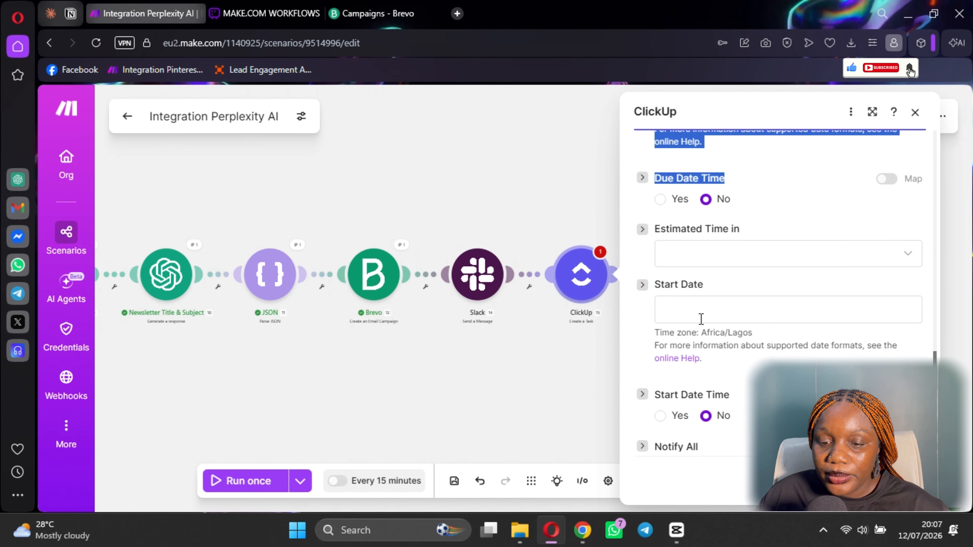
left_click(700, 310)
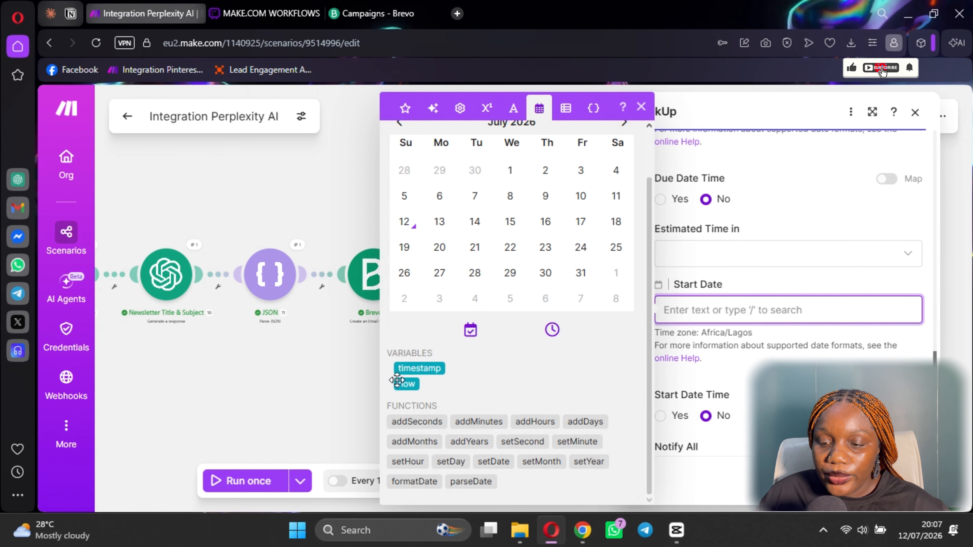
left_click(406, 385)
Step: Check the remaining ClickUp task fields, then save the module settings and the scenario
scroll(785, 326, "up", 3)
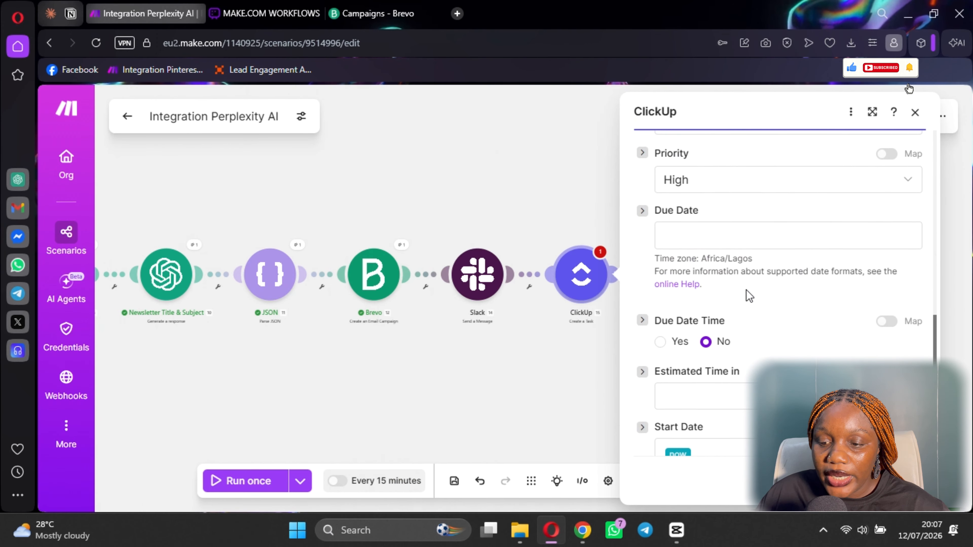
scroll(708, 251, "down", 5)
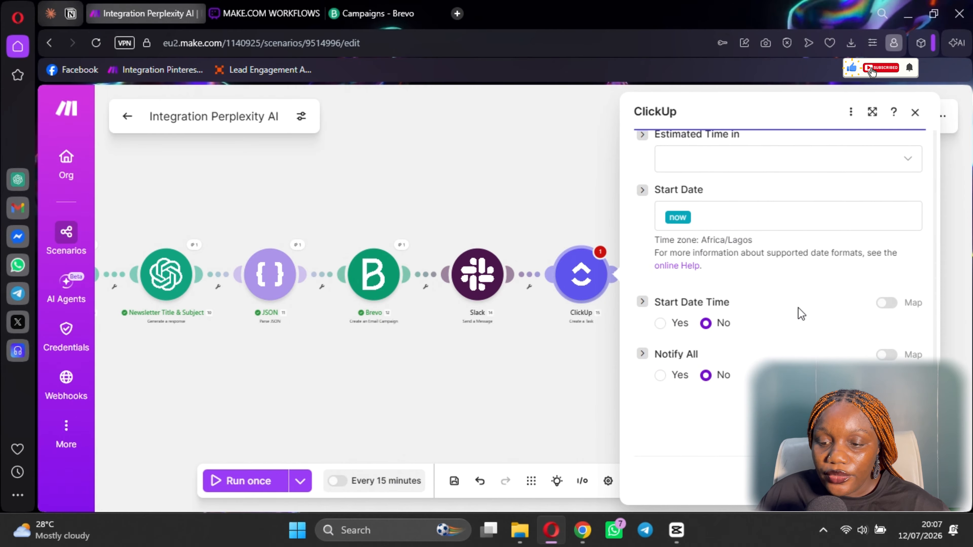
scroll(765, 284, "up", 5)
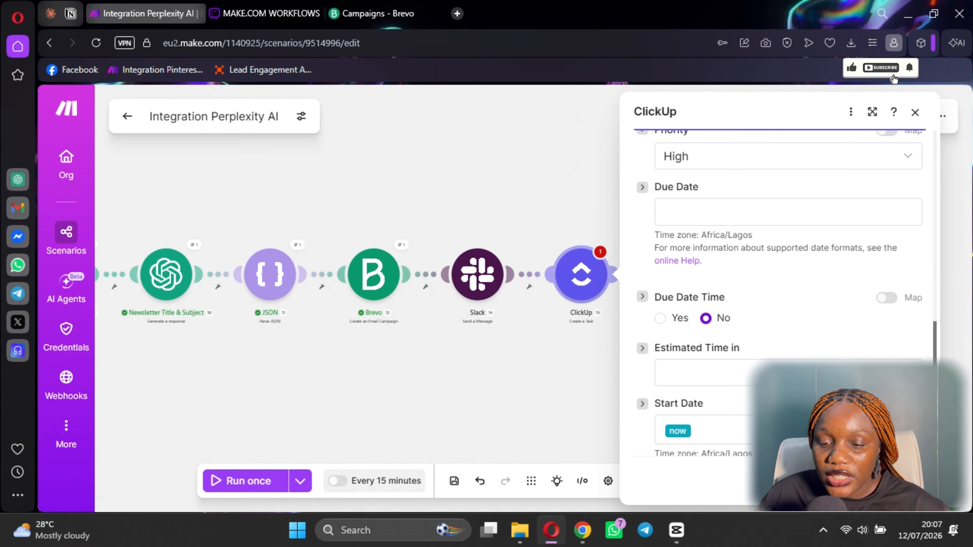
left_click(903, 481)
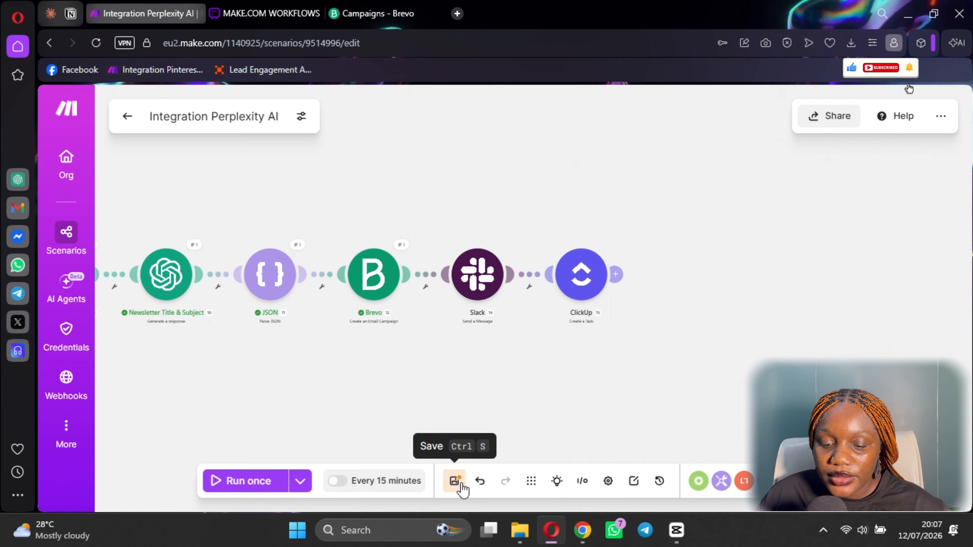
left_click(453, 479)
Step: Auto-align the modules so the whole scenario fits on the canvas and run it once
scroll(339, 394, "down", 3)
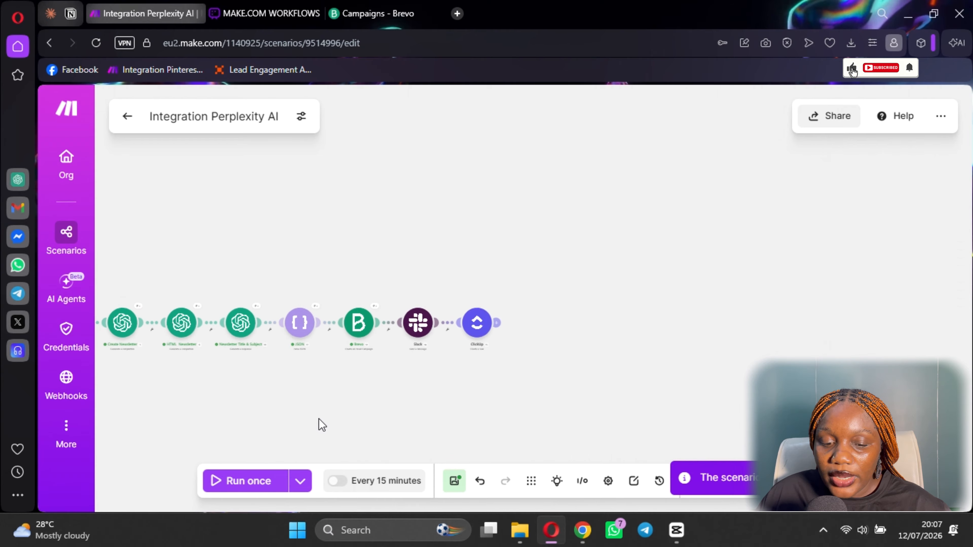
scroll(294, 406, "up", 2)
scroll(294, 405, "down", 2)
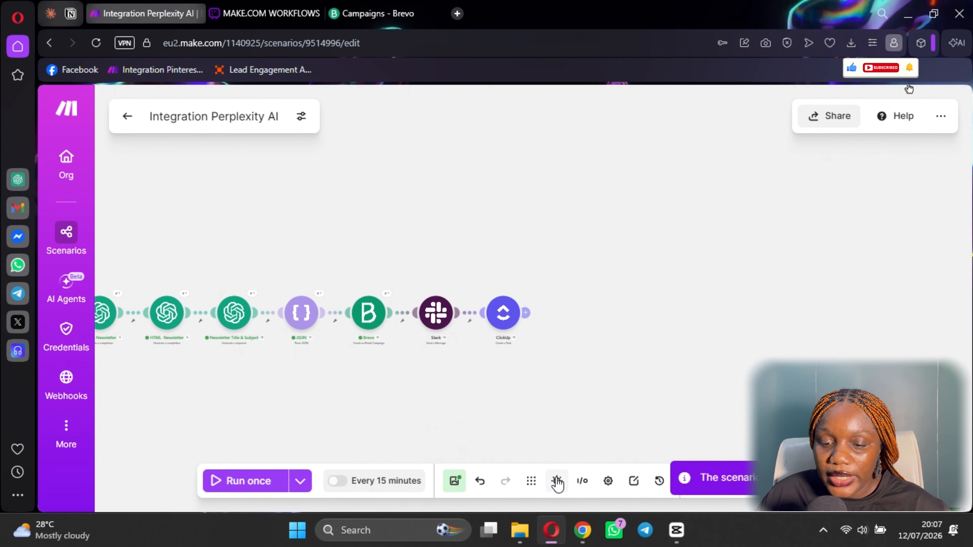
left_click(531, 482)
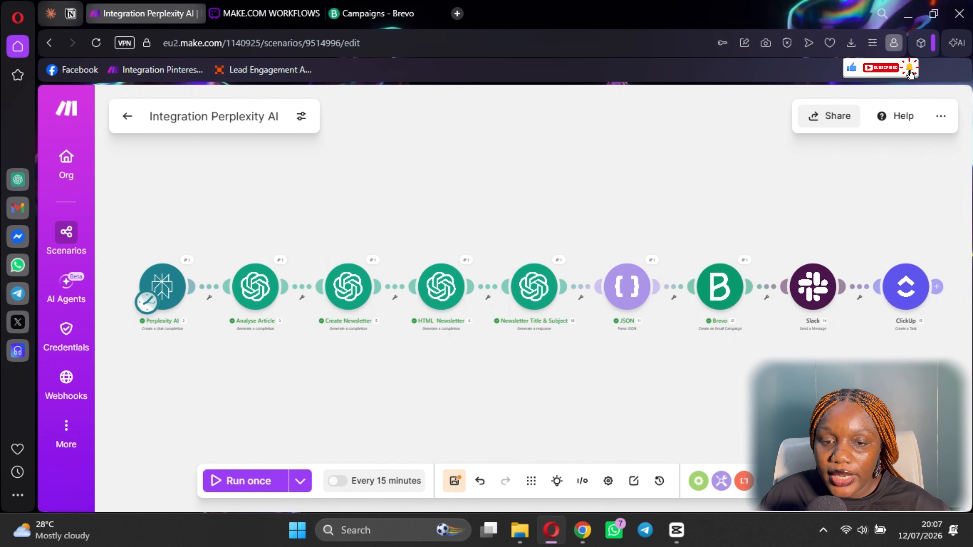
left_click(232, 482)
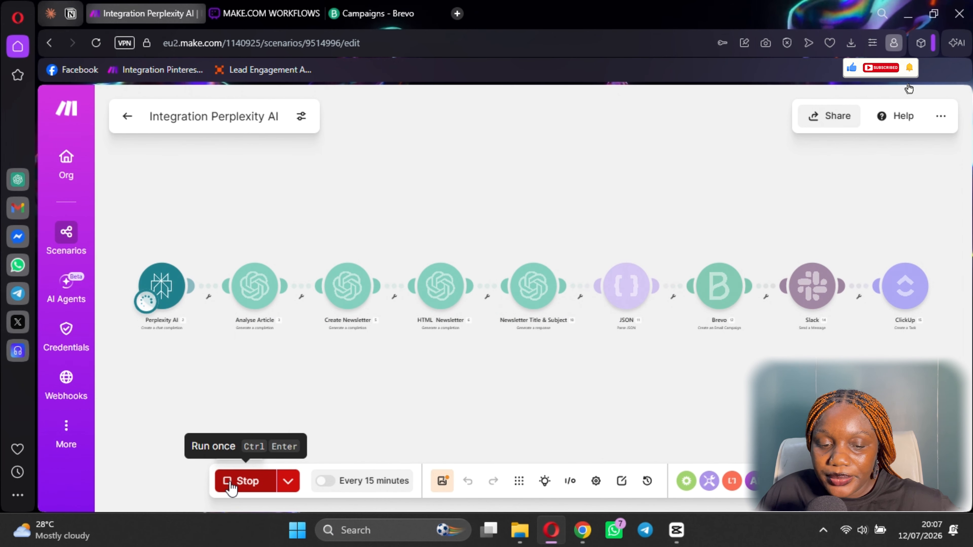
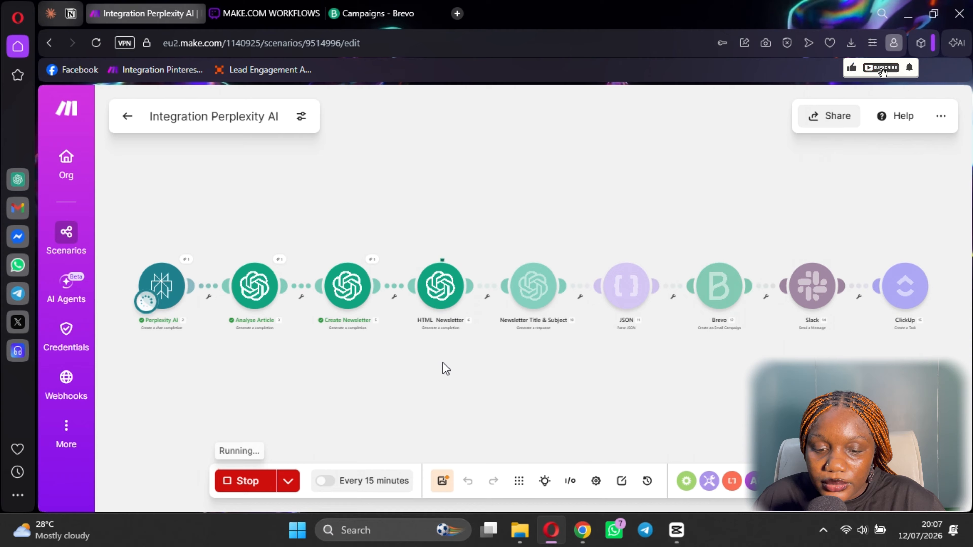
scroll(442, 362, "up", 3)
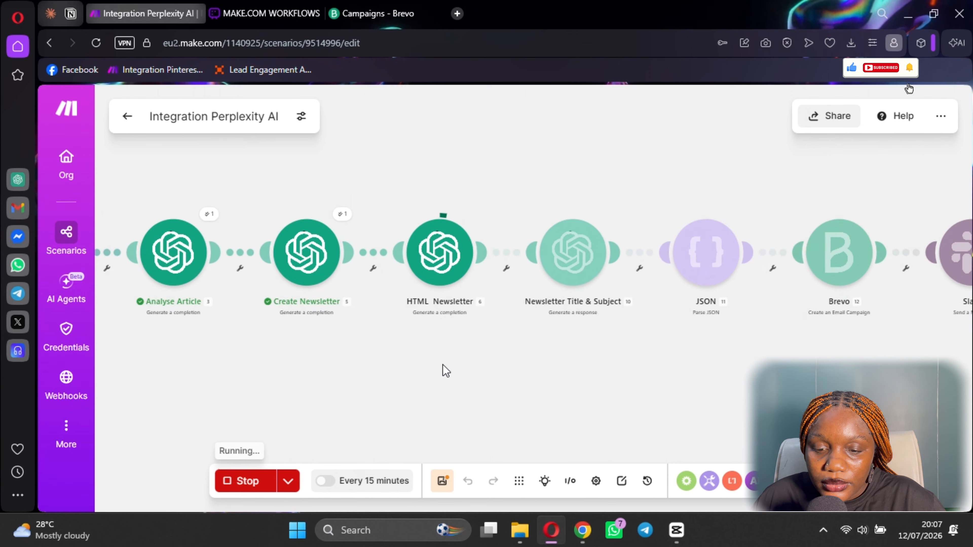
scroll(441, 371, "down", 3)
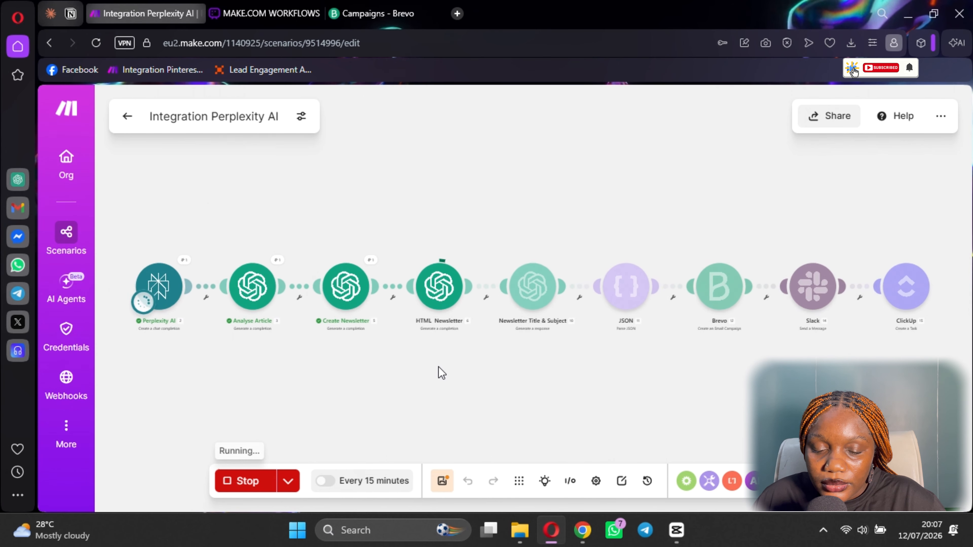
scroll(442, 371, "up", 3)
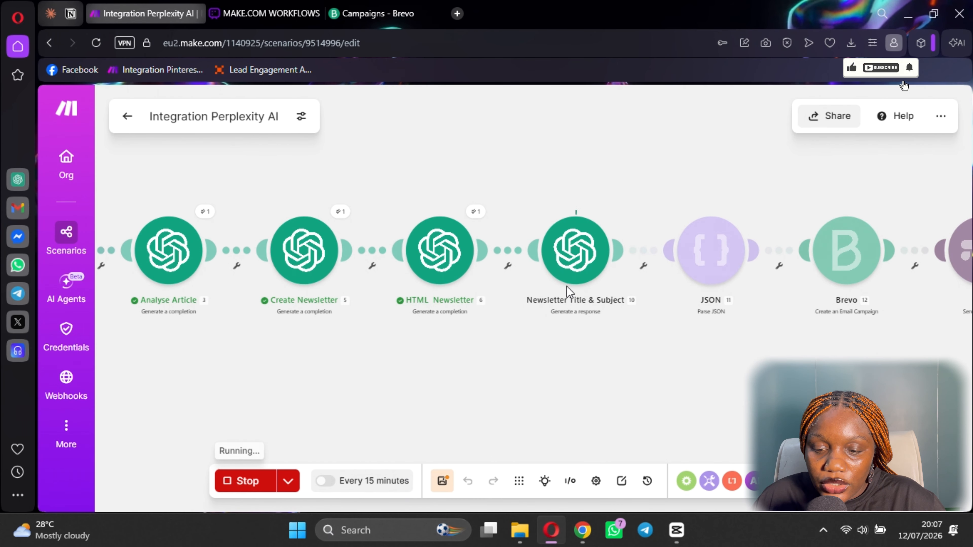
scroll(564, 327, "down", 3)
scroll(566, 344, "up", 2)
scroll(568, 357, "up", 1)
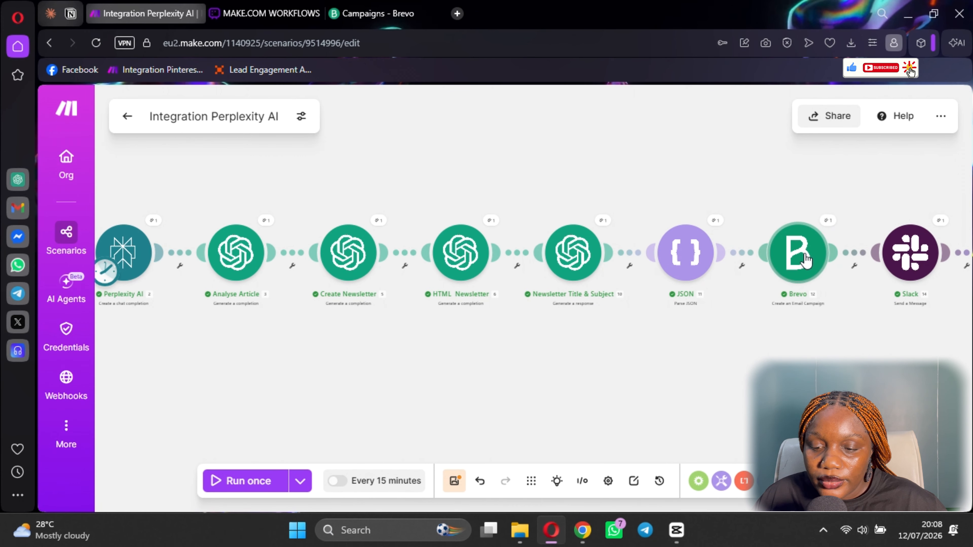
Step: Review the Brevo module's name, sender and HTML content mapping, leaving its settings unchanged
left_click(804, 262)
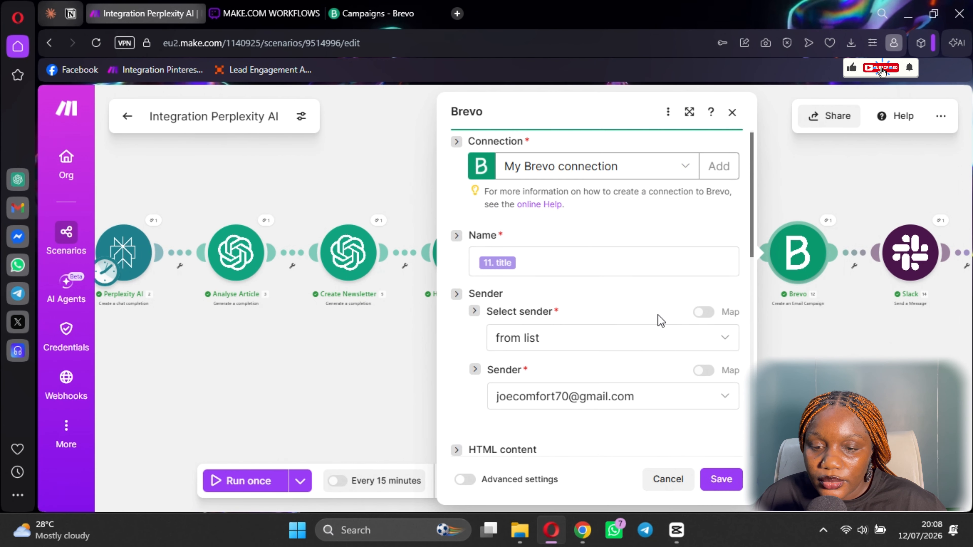
scroll(631, 345, "down", 8)
scroll(605, 333, "up", 4)
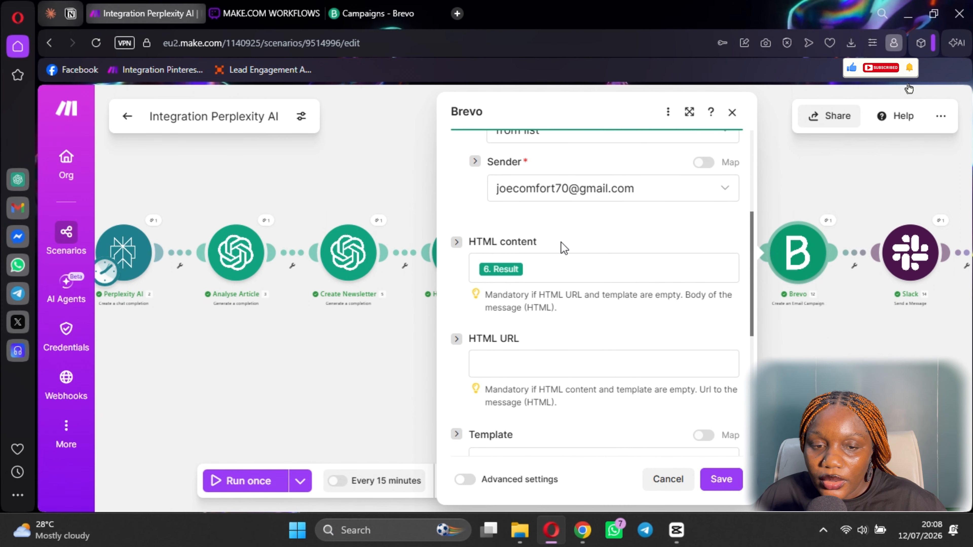
left_click(736, 118)
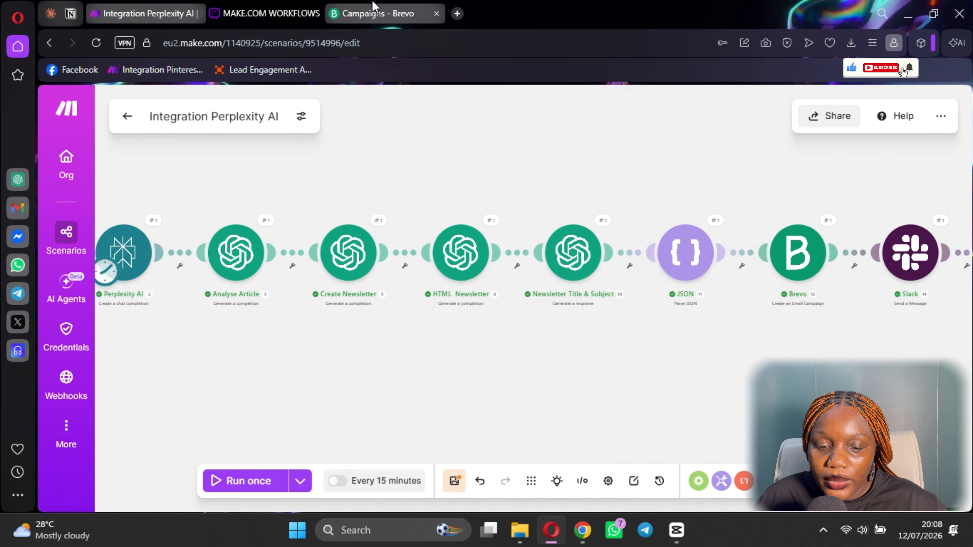
Step: Switch to Brevo, reload the campaigns list and open the newest draft campaign, about smarter TA in 2026
left_click(374, 12)
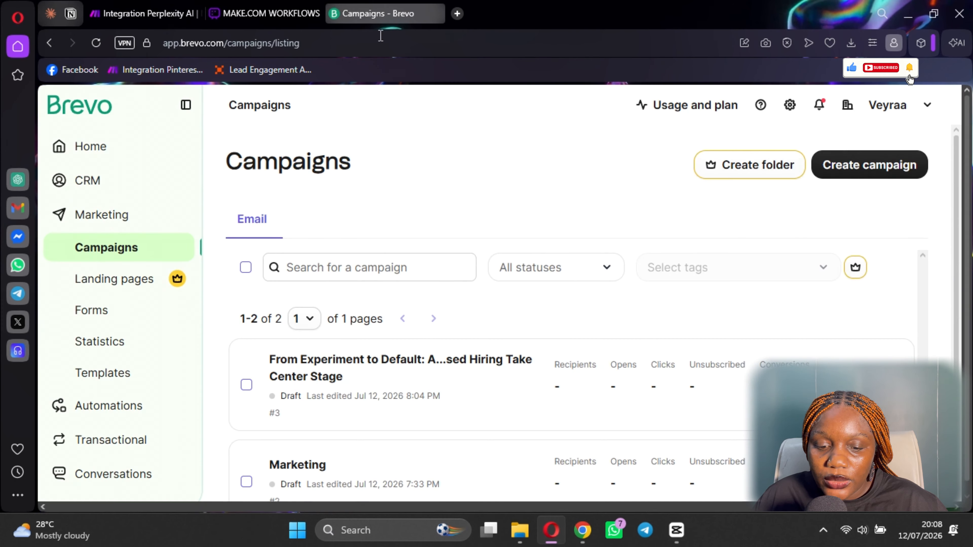
left_click(96, 43)
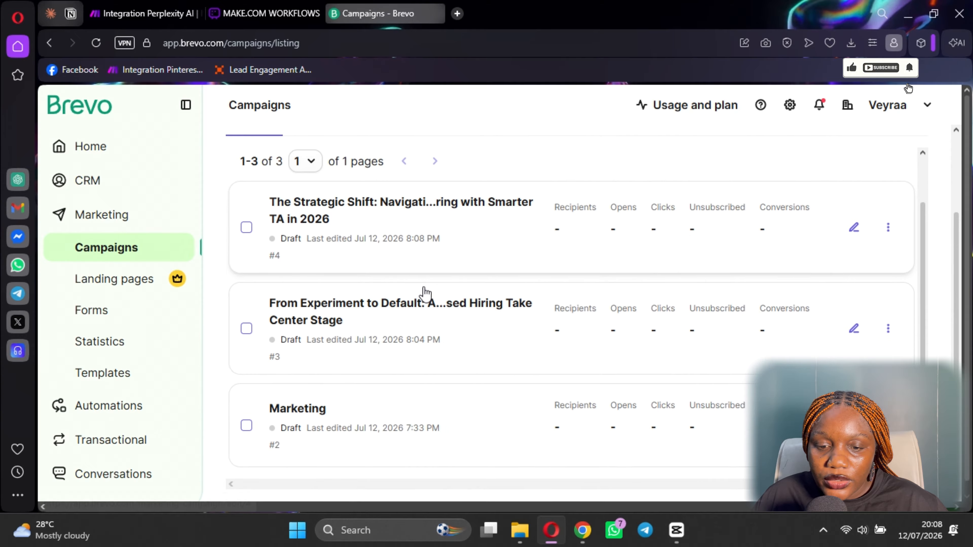
left_click(450, 204)
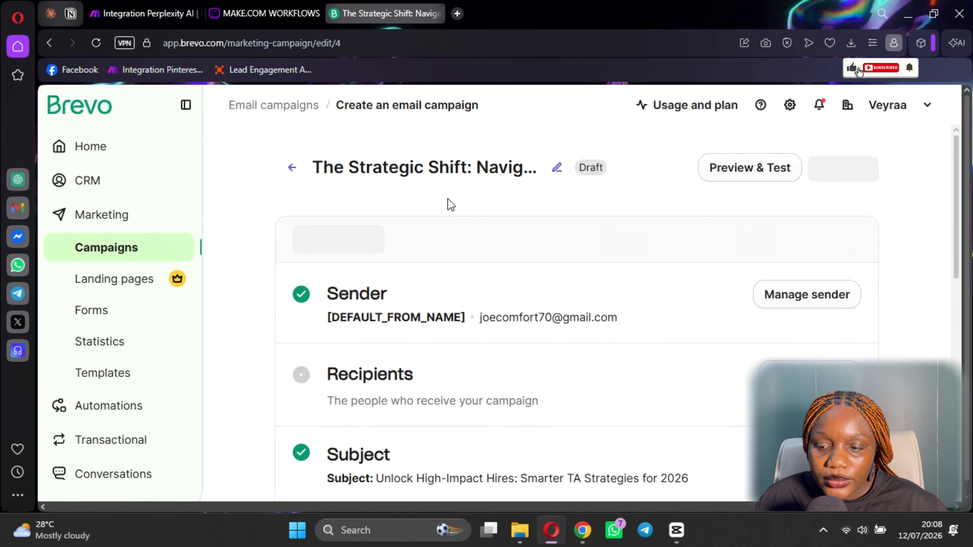
Step: Open the draft campaign's design for editing and look through its HTML code
scroll(673, 301, "down", 6)
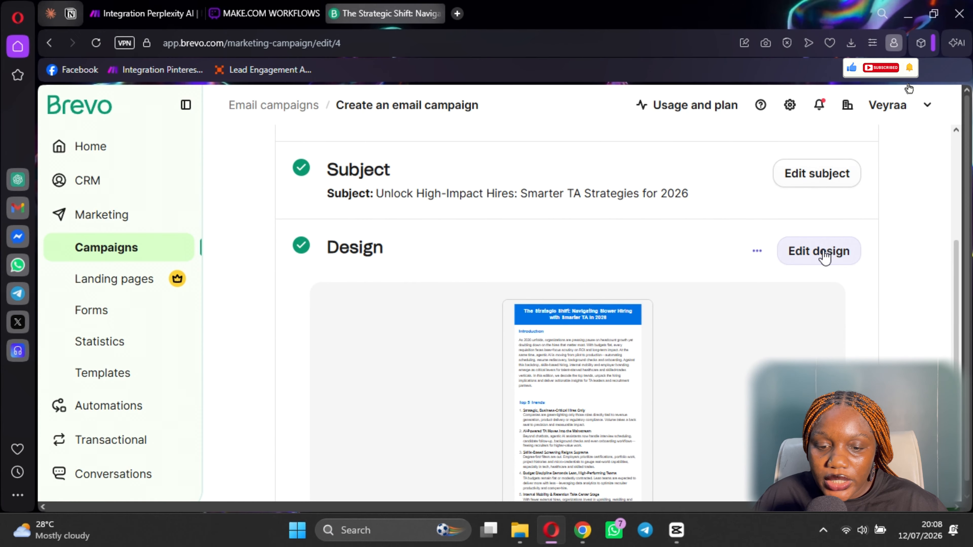
left_click(823, 253)
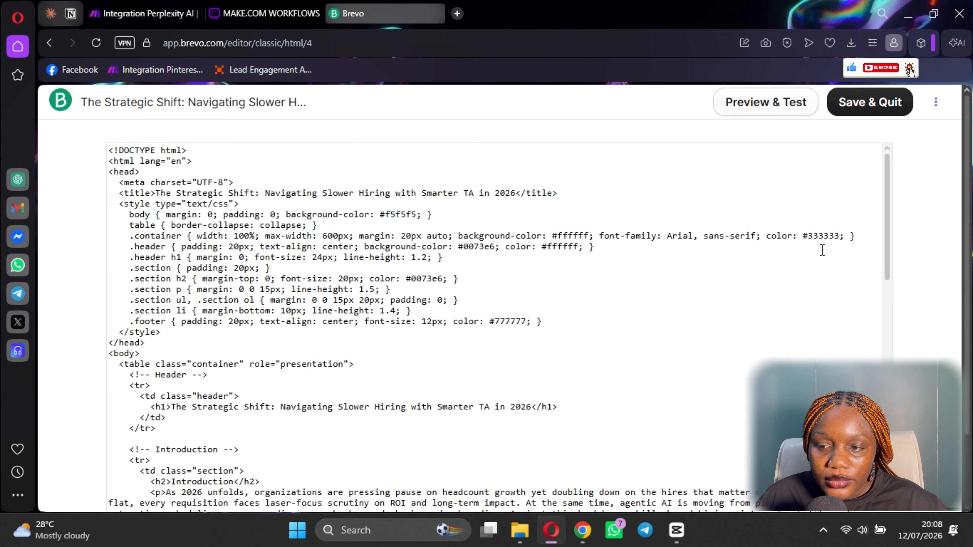
scroll(543, 295, "down", 15)
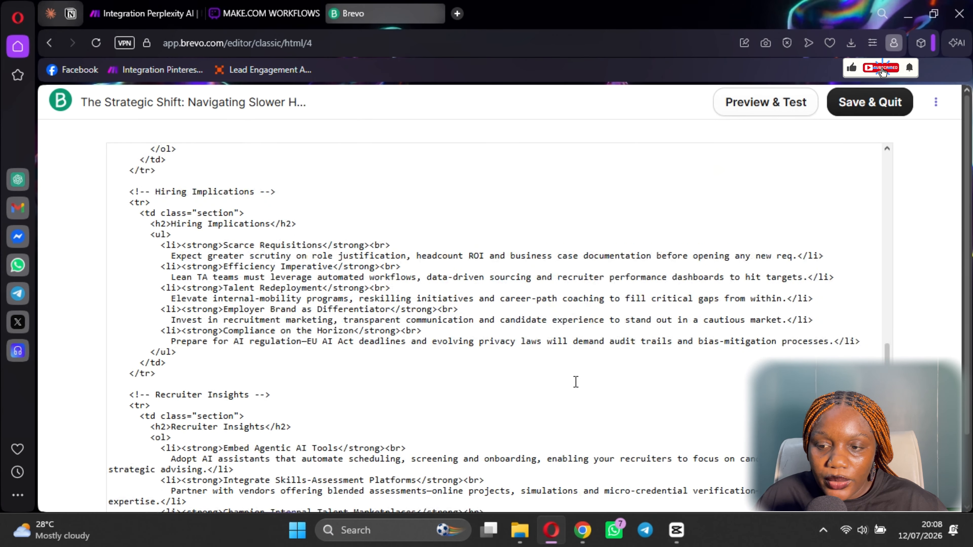
scroll(575, 382, "up", 8)
Step: Preview the newsletter email and read through it from the trends to the closing section
left_click(756, 104)
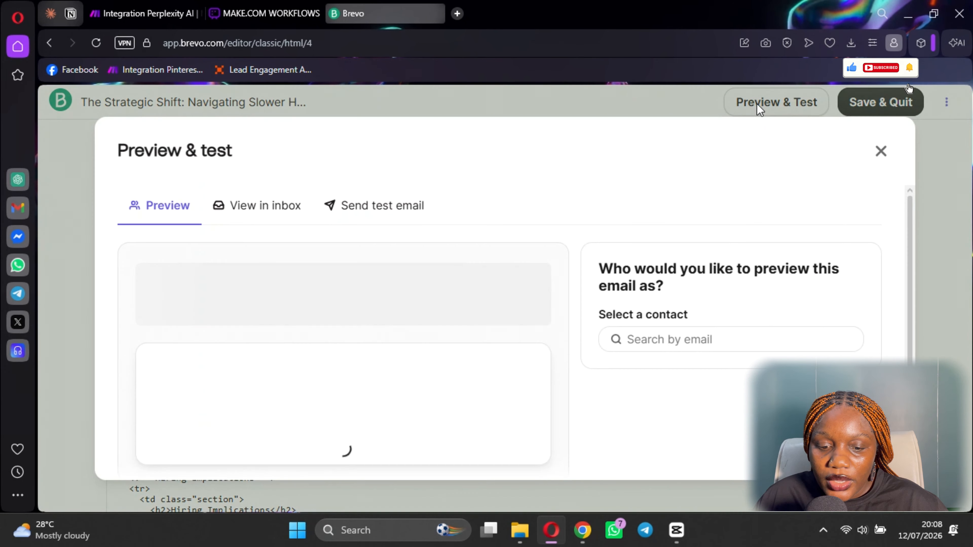
scroll(304, 257, "down", 10)
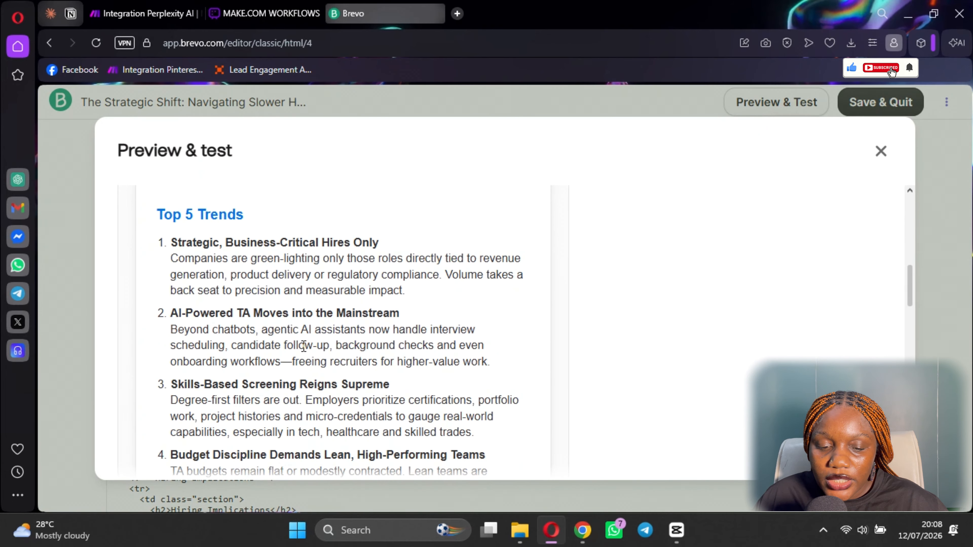
scroll(304, 346, "down", 20)
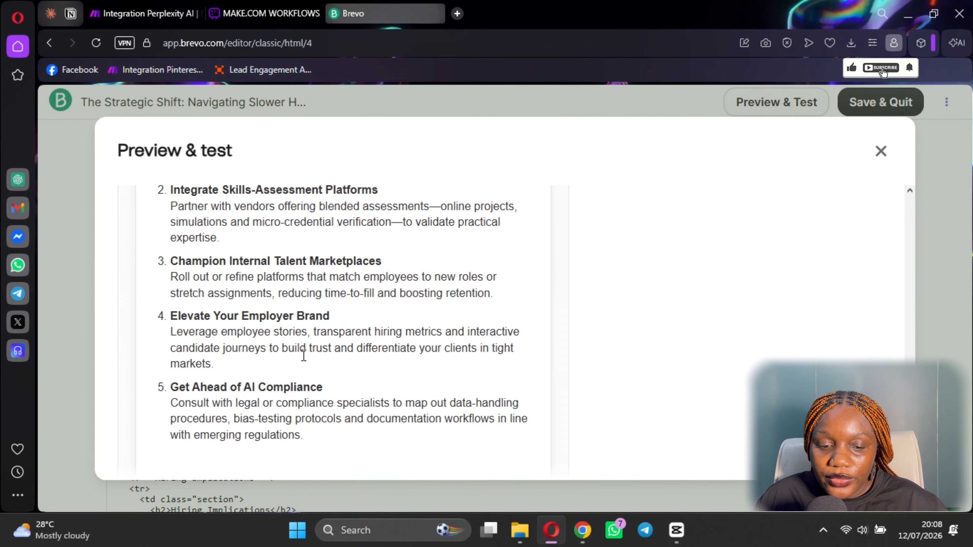
scroll(304, 356, "down", 10)
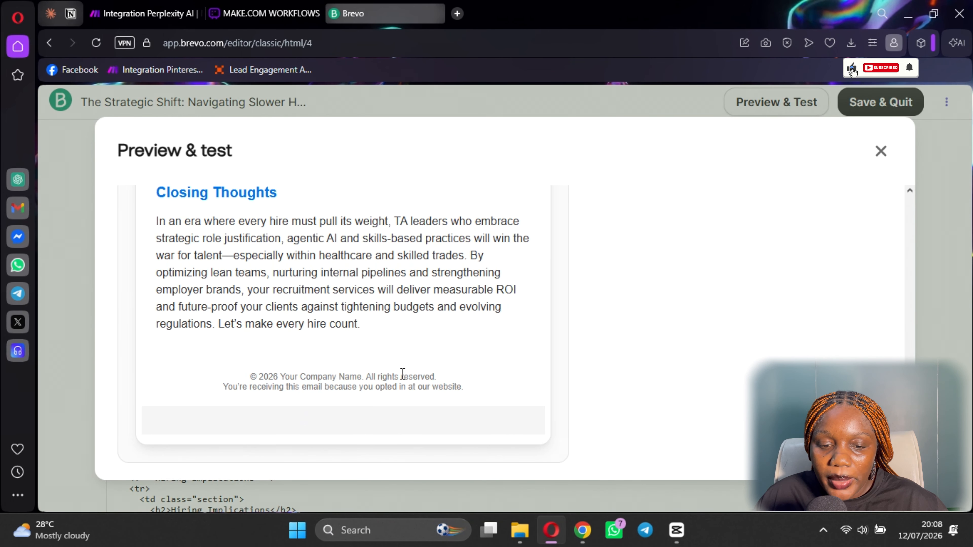
scroll(402, 373, "up", 15)
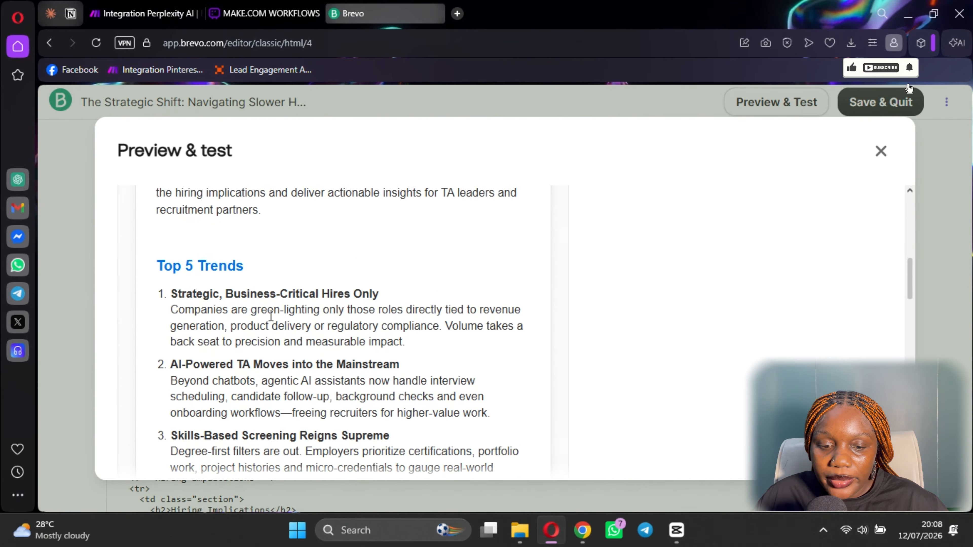
Step: Recheck the newsletter's subject and top trends in the preview, close it and look through the HTML code
scroll(271, 316, "up", 10)
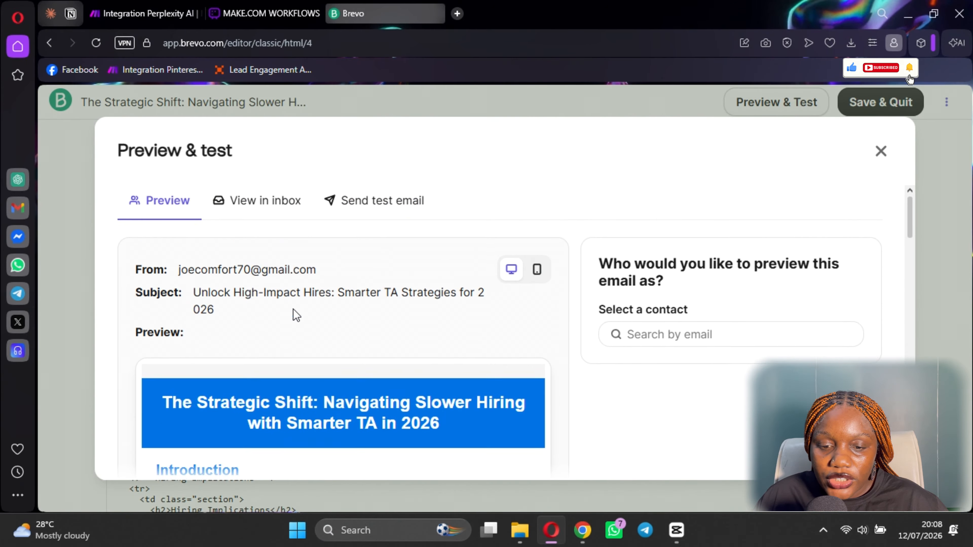
scroll(278, 206, "down", 8)
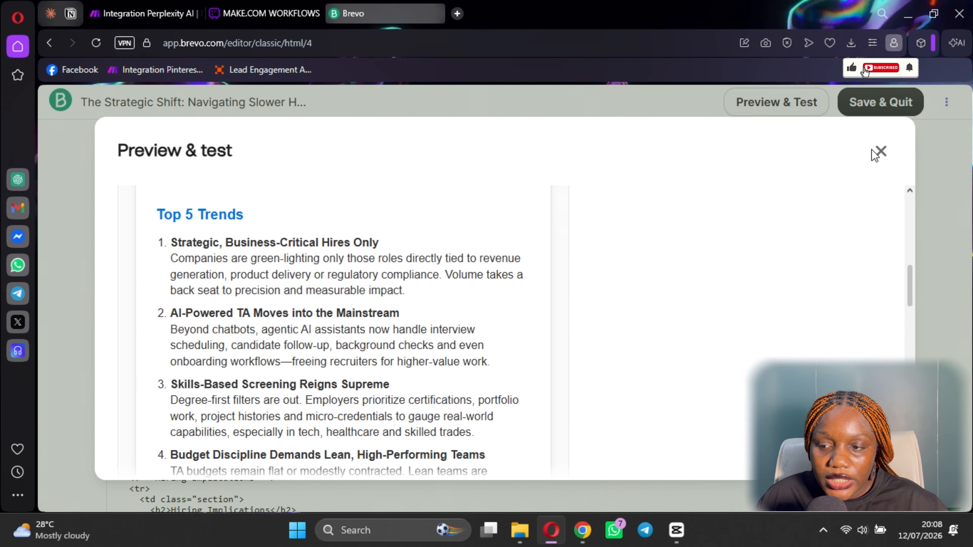
left_click(880, 151)
scroll(530, 248, "down", 10)
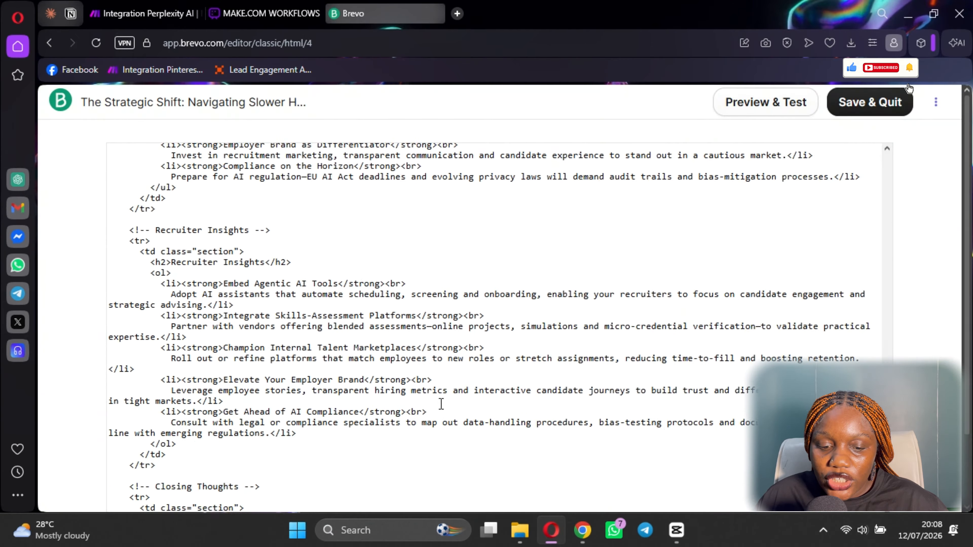
scroll(429, 423, "up", 20)
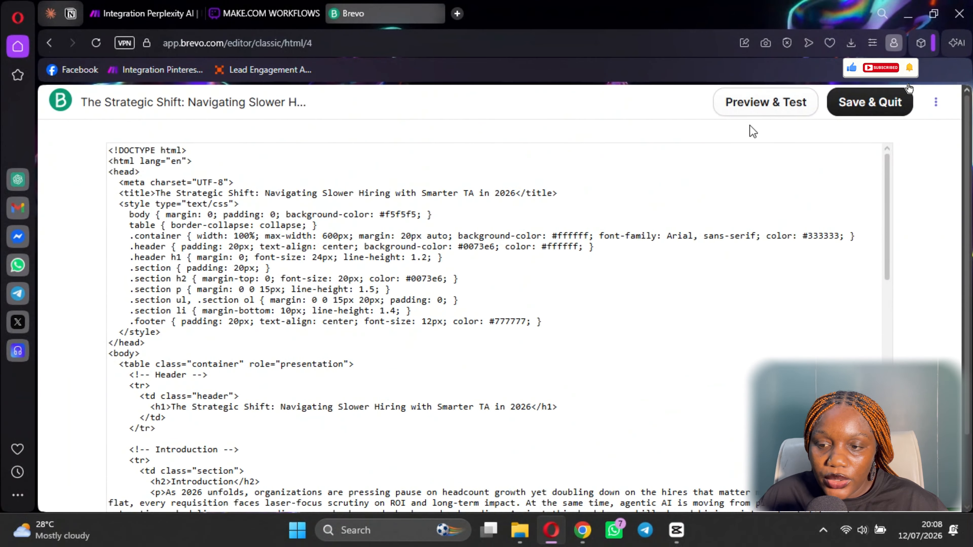
Step: Preview the email again, read from the introduction through the recruiter insights, and close the preview
left_click(775, 103)
scroll(314, 406, "down", 15)
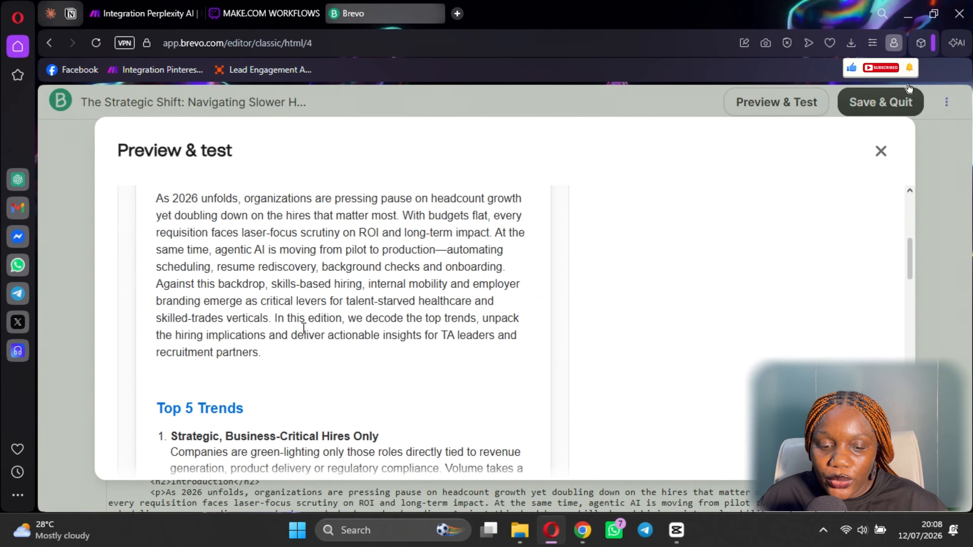
scroll(314, 406, "down", 5)
scroll(343, 425, "up", 12)
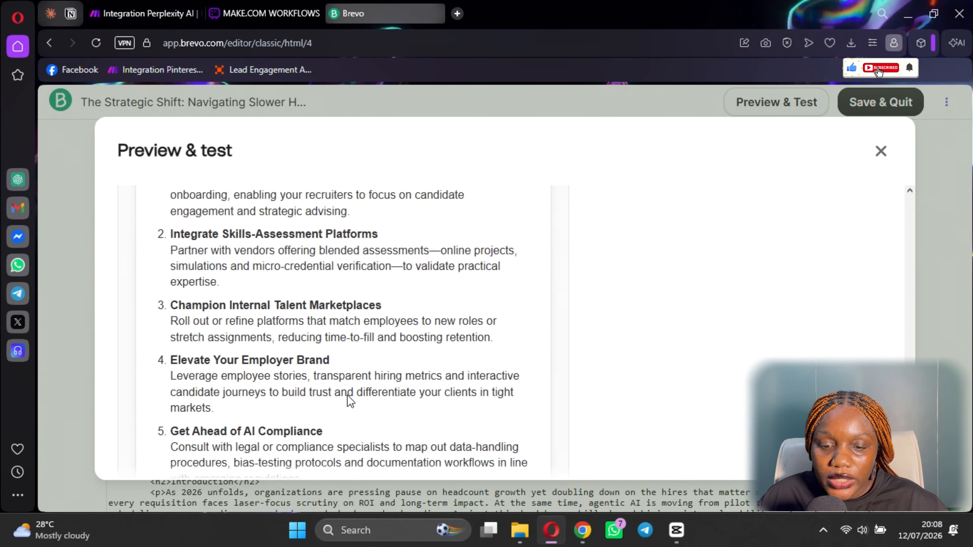
scroll(333, 347, "up", 5)
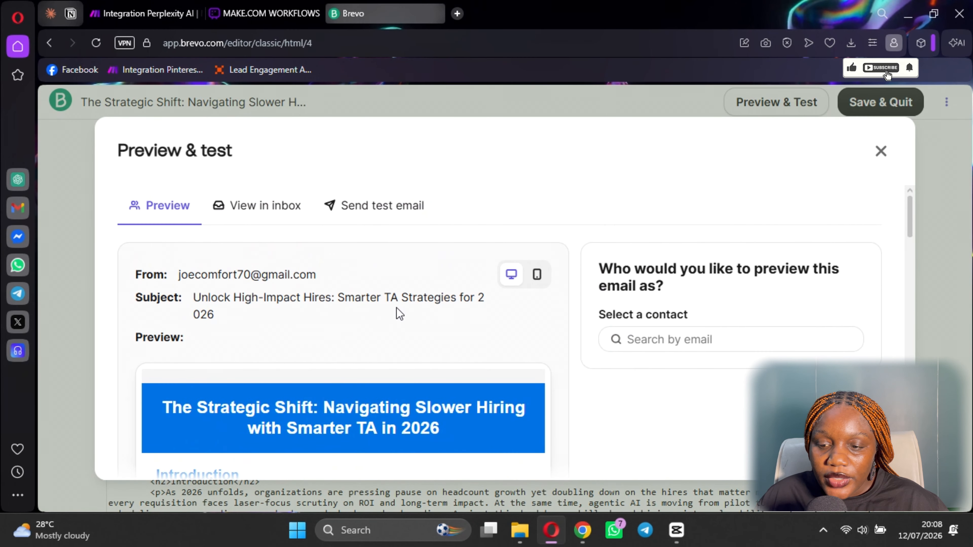
left_click(879, 157)
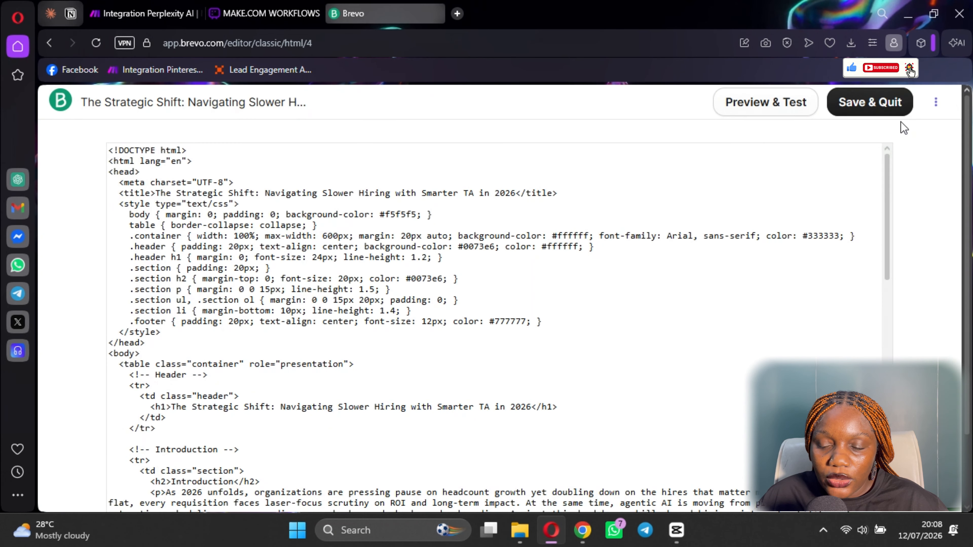
Step: Save and exit the design editor, and review the campaign's sender, recipients, subject and design sections
left_click(870, 104)
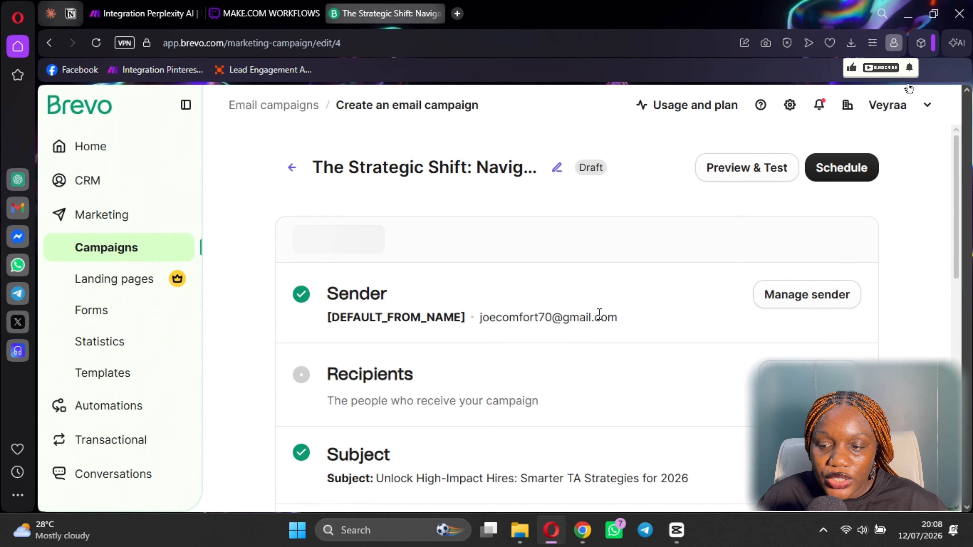
scroll(600, 318, "down", 5)
scroll(508, 338, "up", 3)
scroll(369, 276, "down", 2)
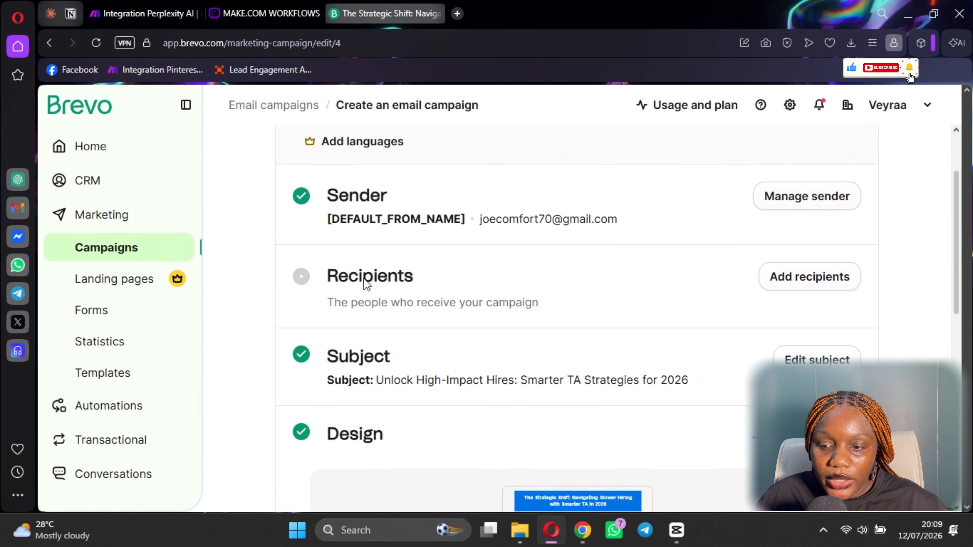
scroll(766, 305, "down", 2)
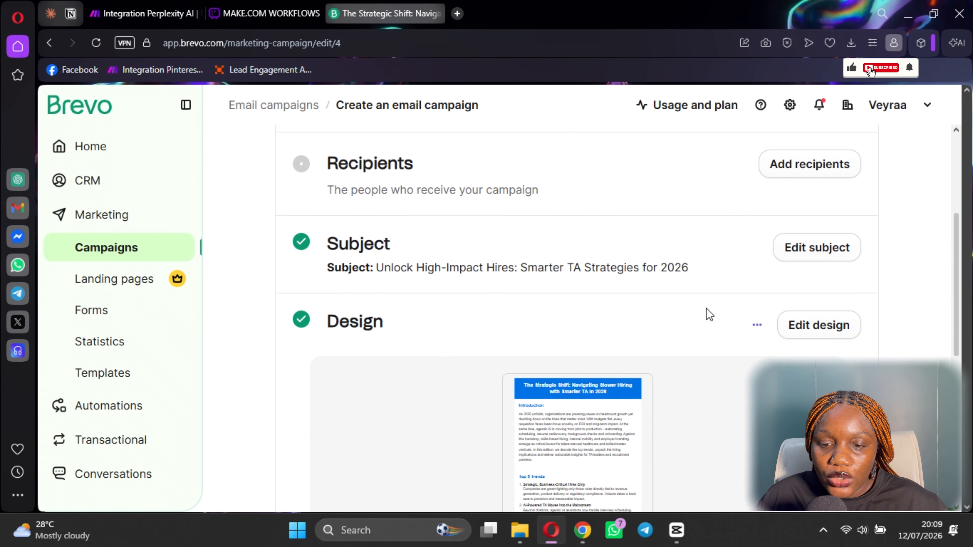
Step: Open the campaign's recipient settings, examine the options for choosing whom to send to, and leave them unchanged
left_click(795, 162)
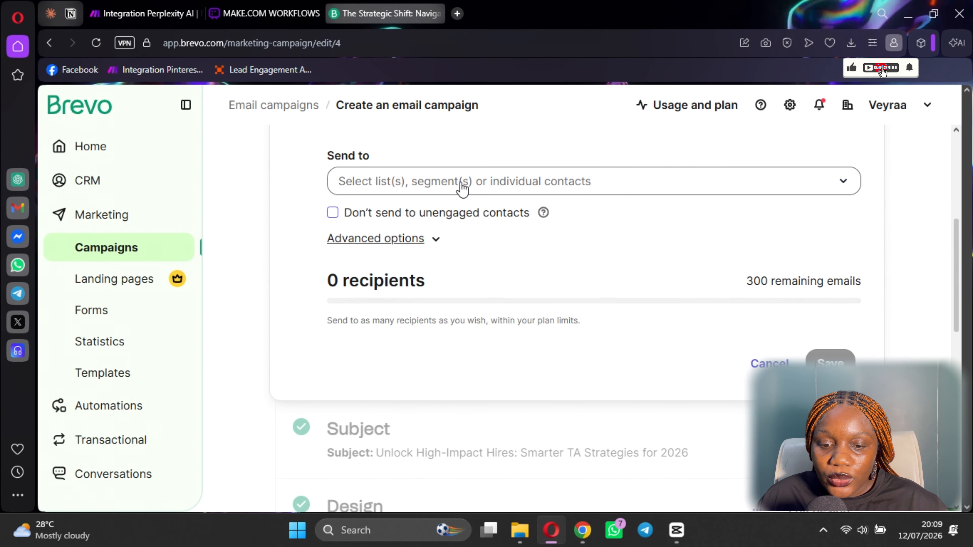
left_click(461, 186)
left_click_drag(476, 184, 664, 211)
scroll(460, 371, "down", 2)
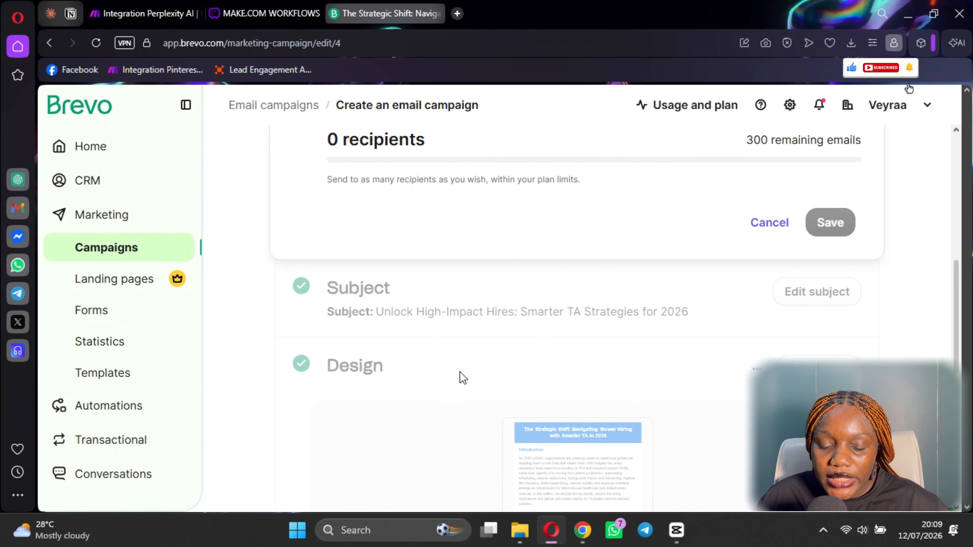
scroll(465, 345, "up", 3)
scroll(417, 383, "down", 4)
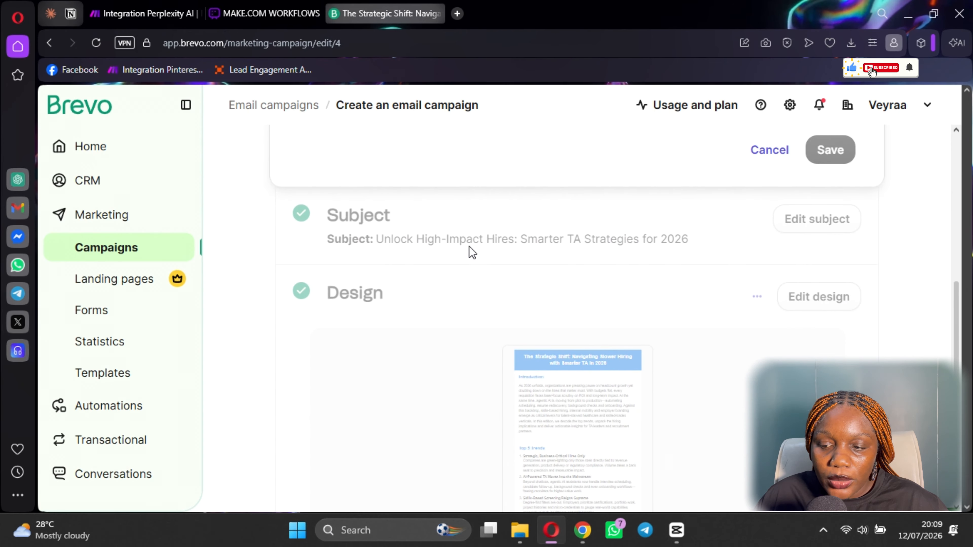
scroll(513, 325, "up", 10)
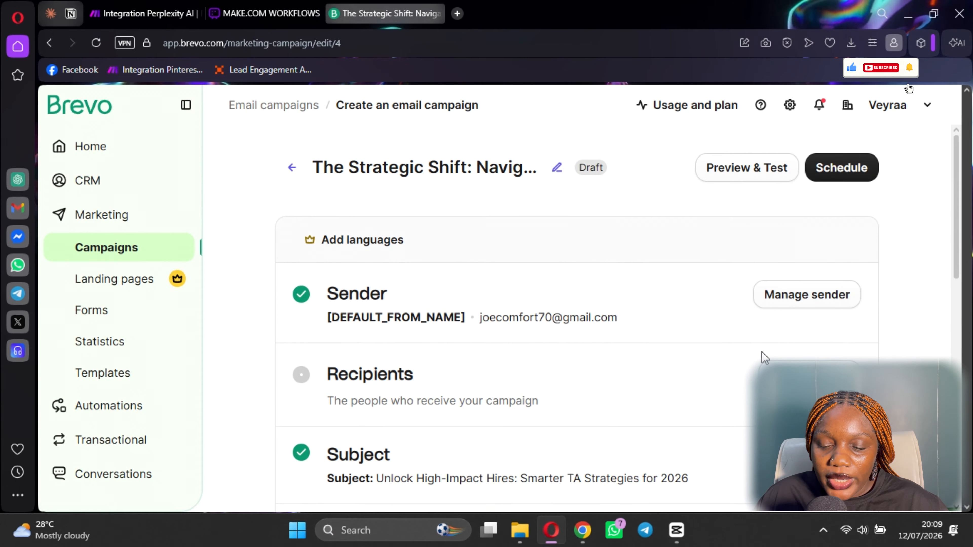
Step: View the campaign's sender settings, close them unchanged, and look over the design thumbnail and additional settings
left_click(793, 298)
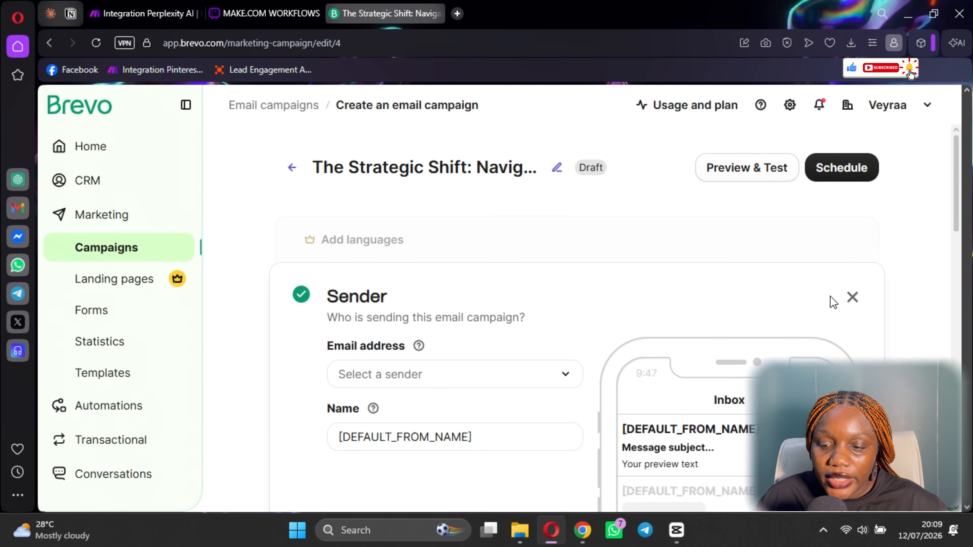
left_click(852, 228)
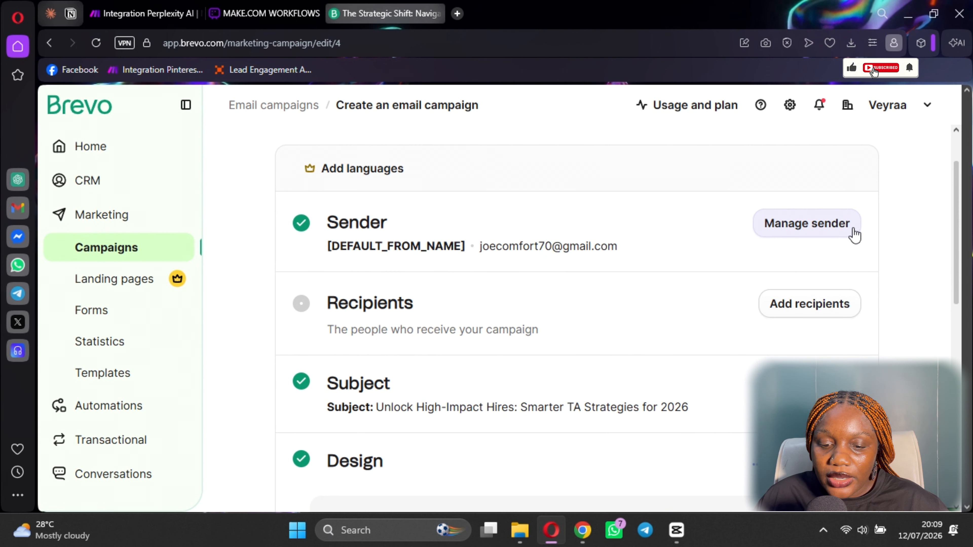
scroll(495, 352, "down", 10)
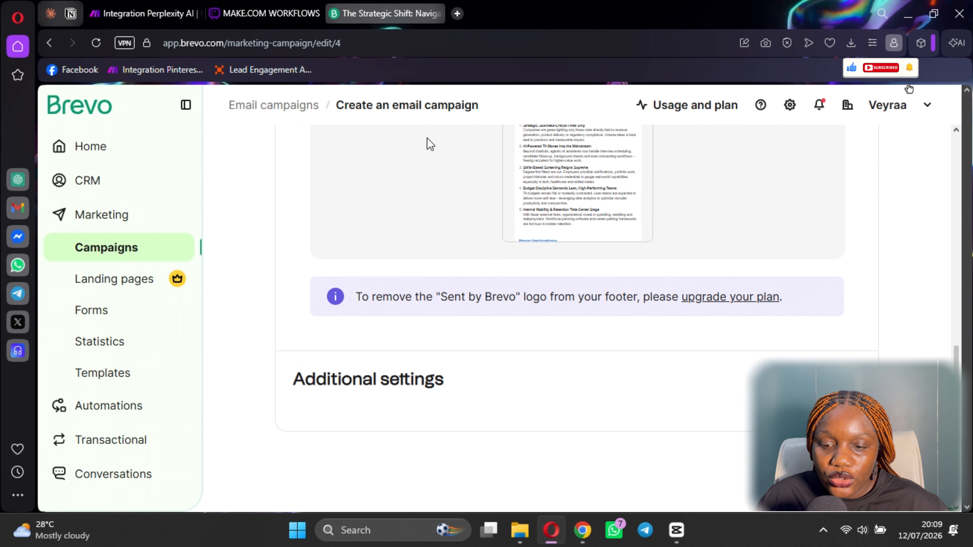
scroll(429, 144, "up", 3)
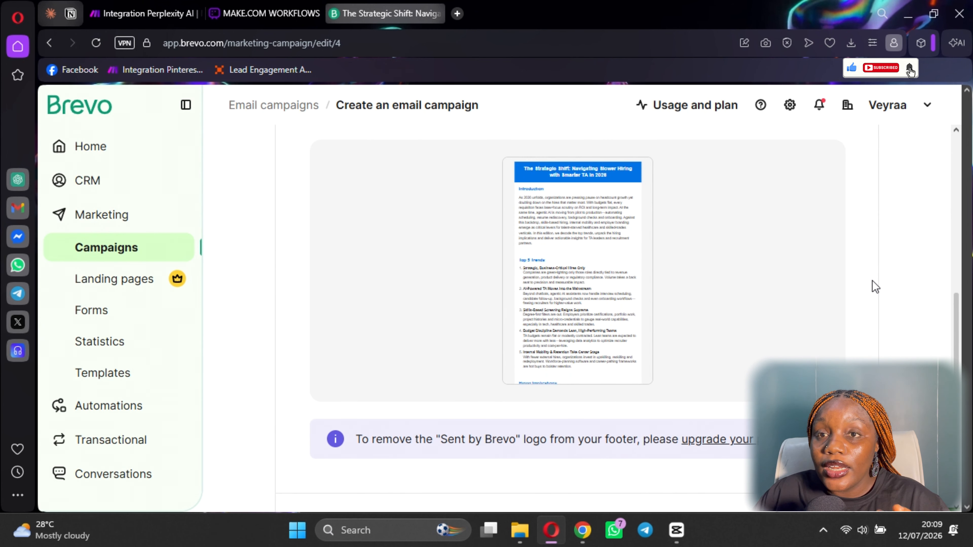